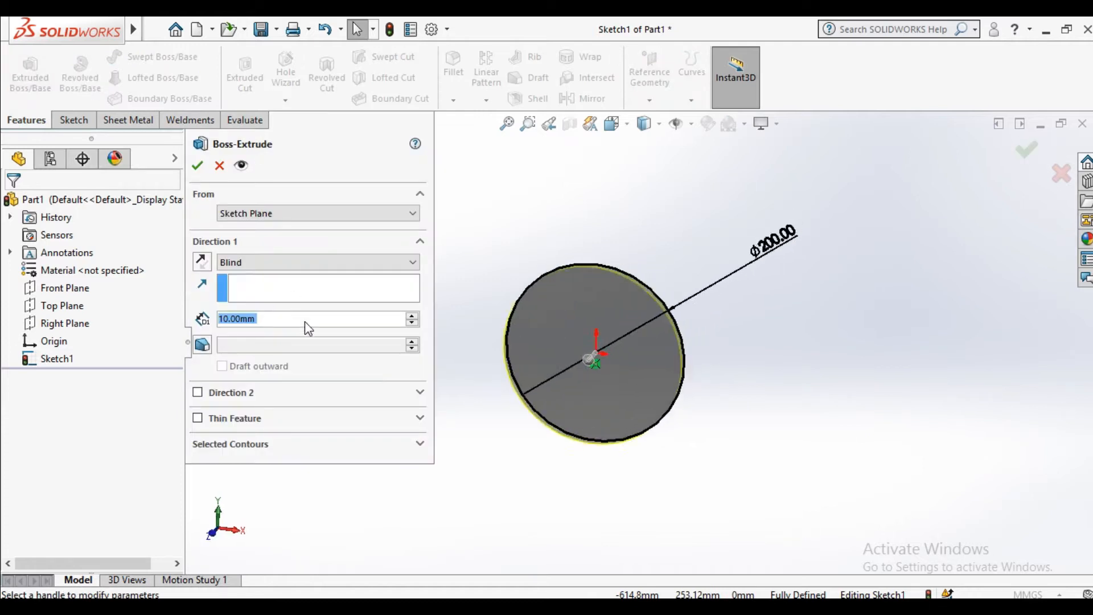
Extrude the 200 mm circle to a blind depth of 50 mm.
{"action": "type", "text": "50"}
{"action": "key", "text": "Return"}
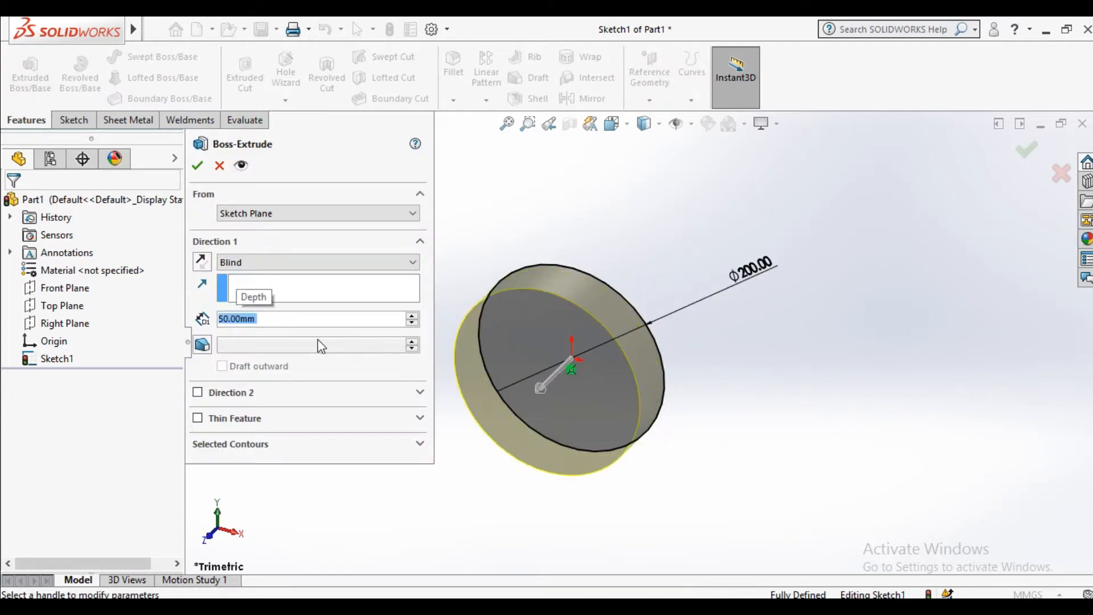
{"action": "left_click", "coordinate": [197, 165]}
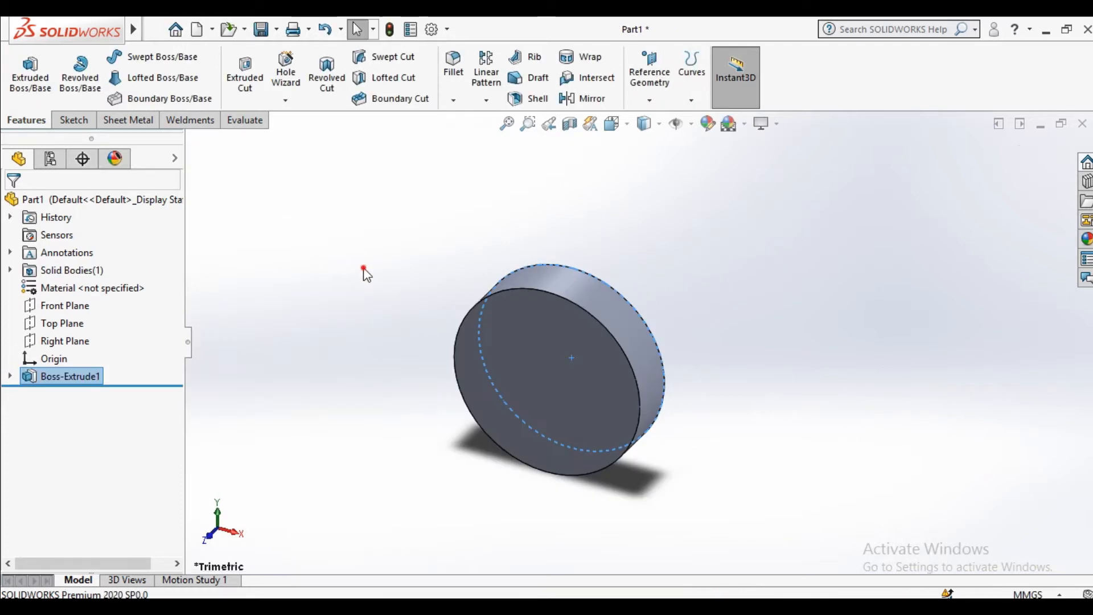
Start a sketch on the disc's front face and view it from the front.
{"action": "scroll", "coordinate": [606, 340], "scroll_direction": "up", "scroll_amount": 3}
{"action": "mouse_move", "coordinate": [607, 340]}
{"action": "middle_mouse_down"}
{"action": "mouse_move", "coordinate": [646, 287]}
{"action": "mouse_move", "coordinate": [639, 358]}
{"action": "mouse_move", "coordinate": [703, 263]}
{"action": "mouse_move", "coordinate": [681, 293]}
{"action": "mouse_move", "coordinate": [588, 336]}
{"action": "middle_mouse_up"}
{"action": "key", "text": "Escape"}
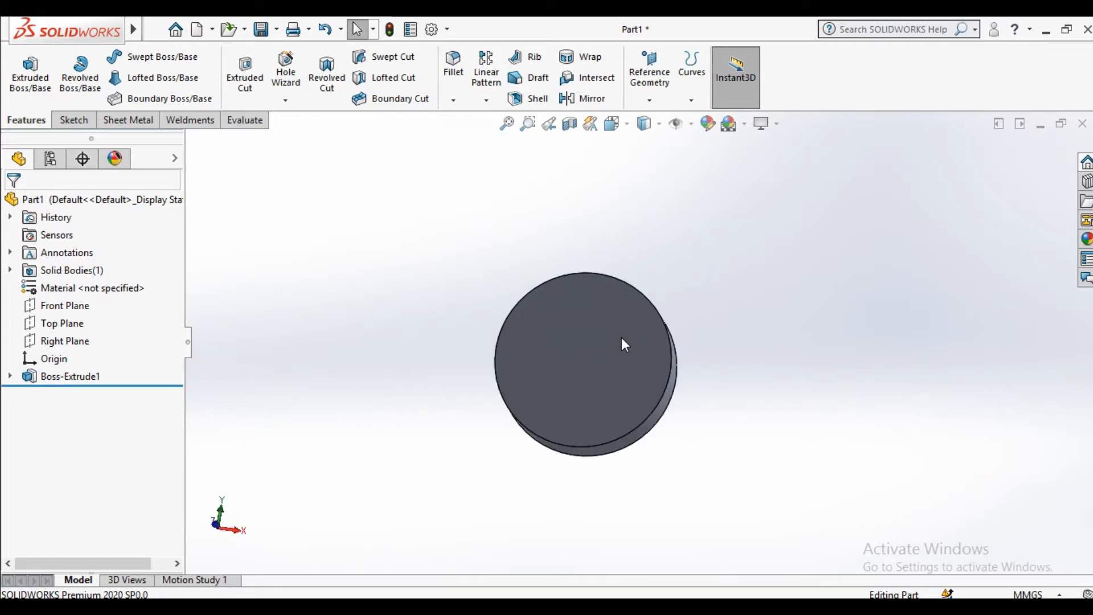
{"action": "left_click", "coordinate": [591, 354]}
{"action": "left_click", "coordinate": [661, 307]}
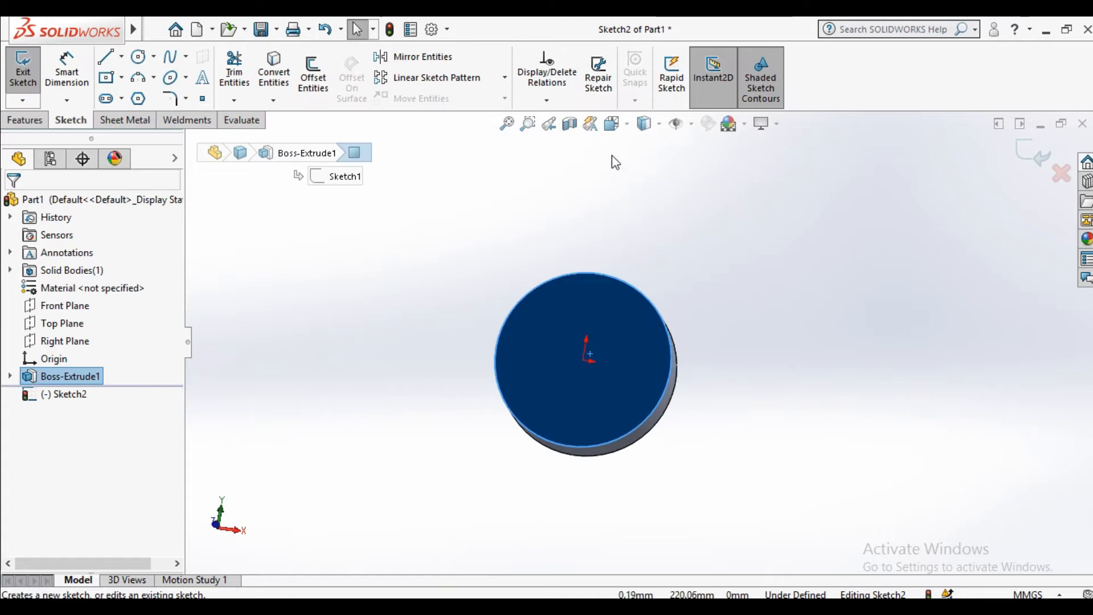
{"action": "left_click", "coordinate": [612, 123]}
{"action": "left_click", "coordinate": [503, 360]}
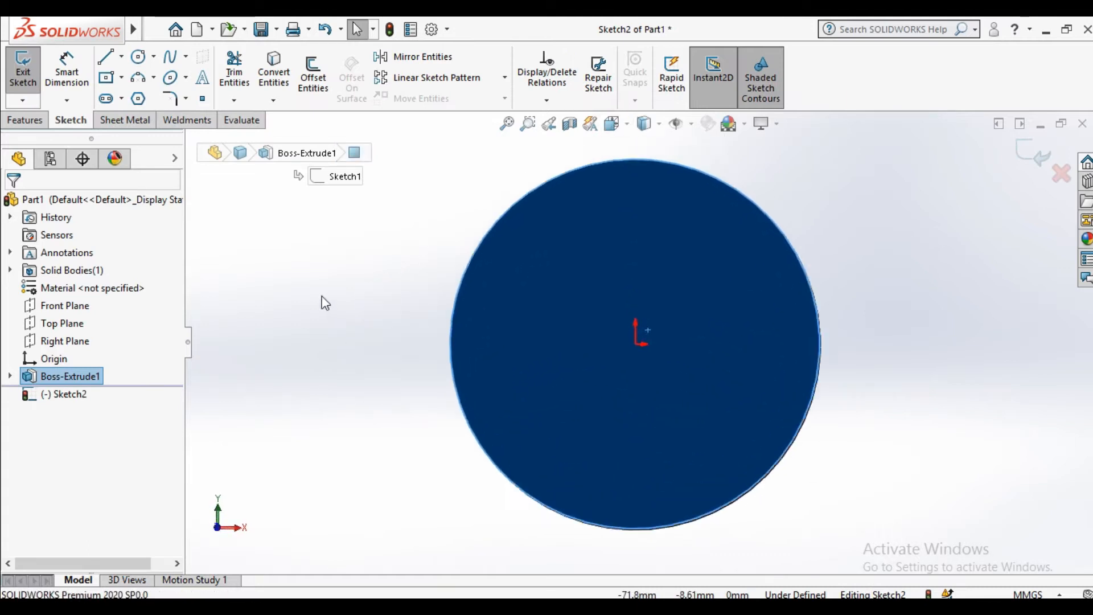
Sketch a horizontal construction centerline from the origin to a point well beyond the disc's edge in the +X direction.
{"action": "left_click", "coordinate": [121, 56]}
{"action": "left_click", "coordinate": [131, 96]}
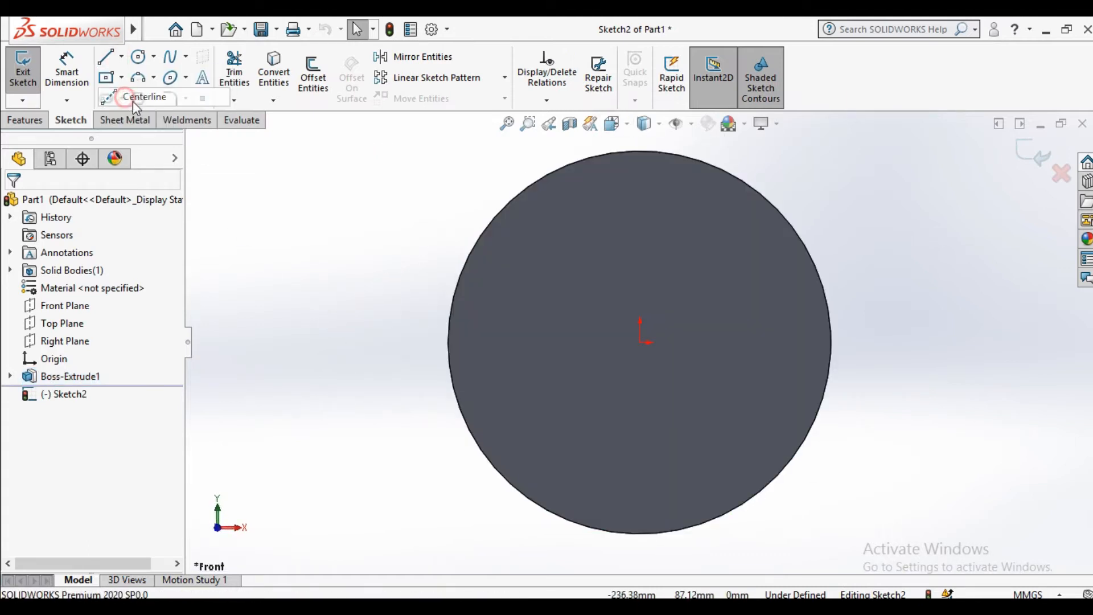
{"action": "left_click", "coordinate": [640, 341]}
{"action": "scroll", "coordinate": [830, 356], "scroll_direction": "up", "scroll_amount": 5}
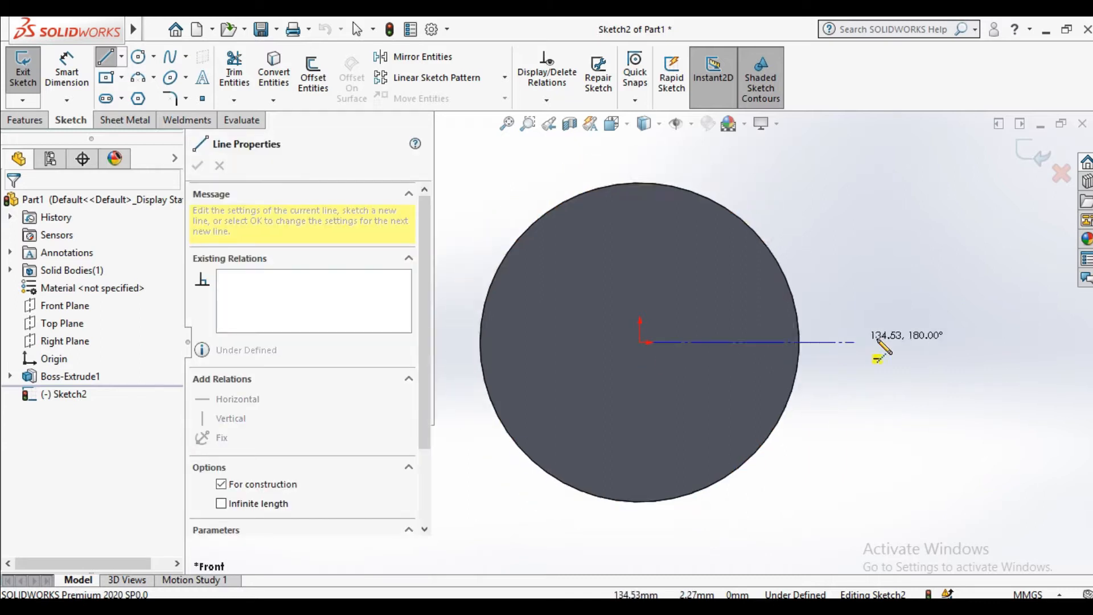
{"action": "left_click", "coordinate": [939, 342]}
{"action": "right_click", "coordinate": [879, 181]}
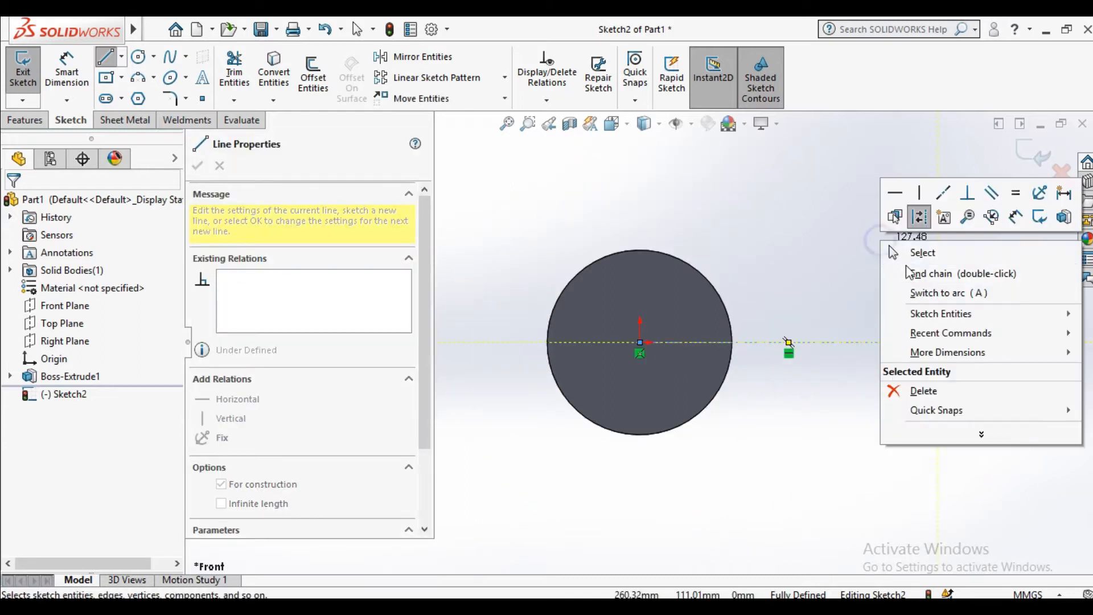
{"action": "left_click", "coordinate": [911, 251]}
Sketch a circle about 526 mm in diameter around the disc, centred on the origin.
{"action": "left_click", "coordinate": [138, 56]}
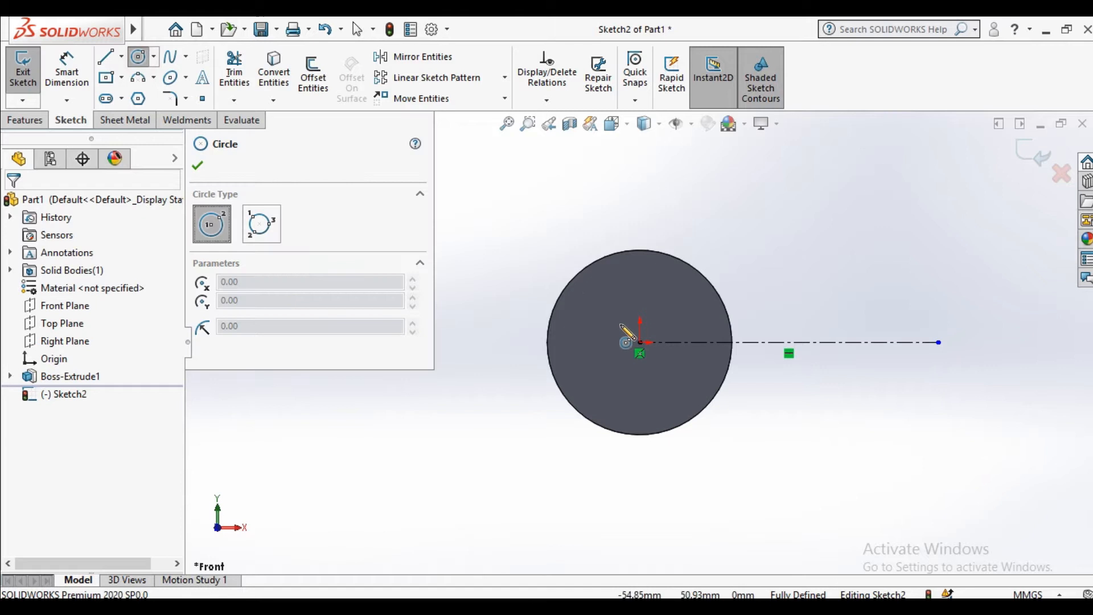
{"action": "left_click", "coordinate": [640, 342]}
{"action": "left_click", "coordinate": [844, 211]}
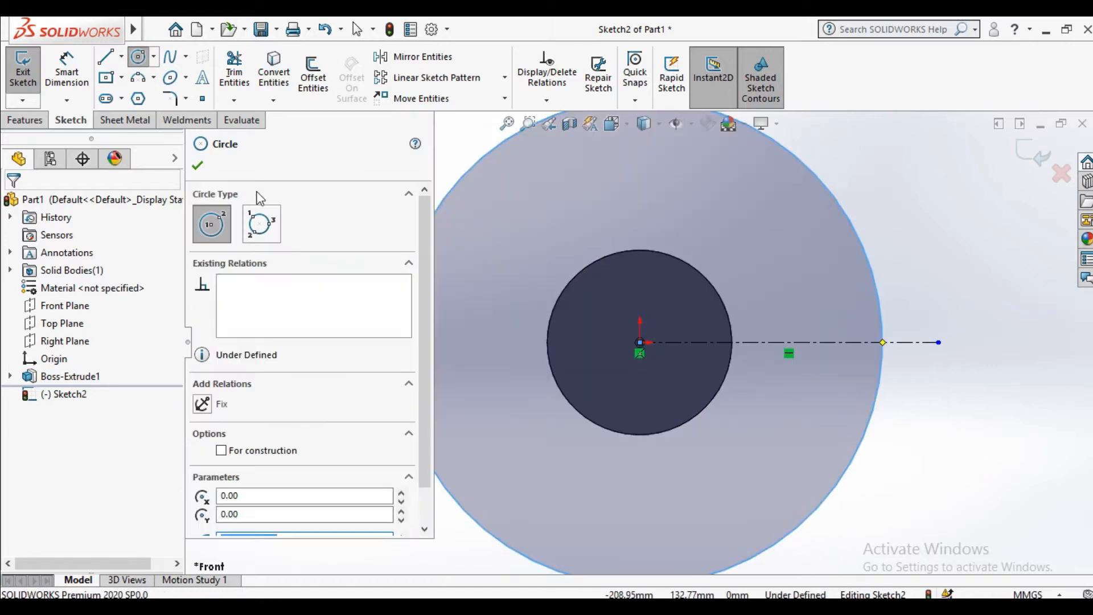
{"action": "left_click", "coordinate": [199, 166]}
Dimension the outer circle's diameter and set it to 1300 mm.
{"action": "left_click", "coordinate": [67, 71]}
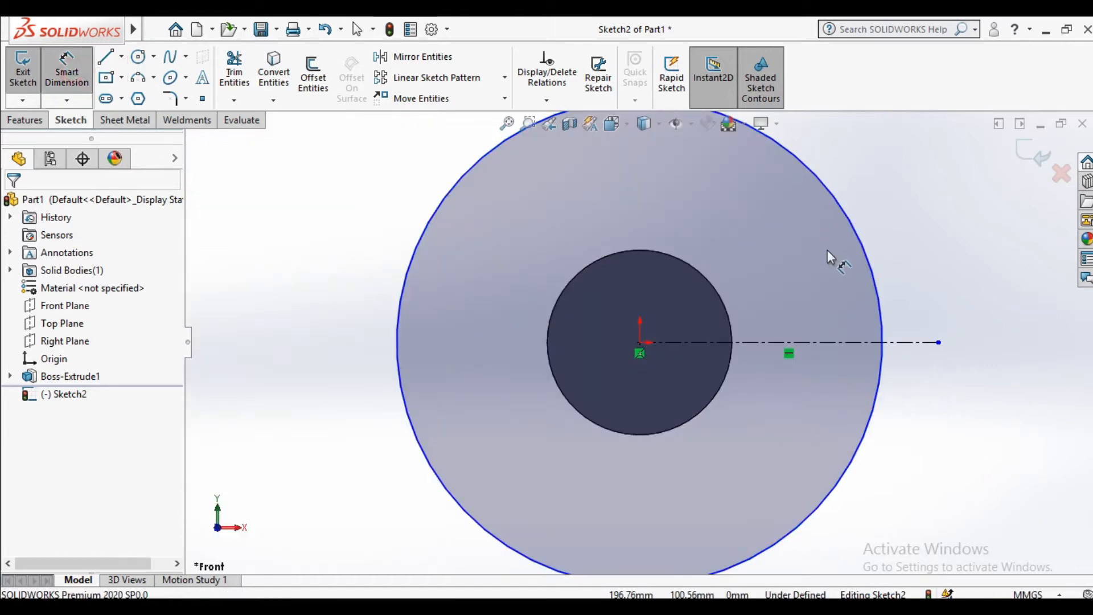
{"action": "left_click", "coordinate": [852, 226]}
{"action": "left_click", "coordinate": [962, 223]}
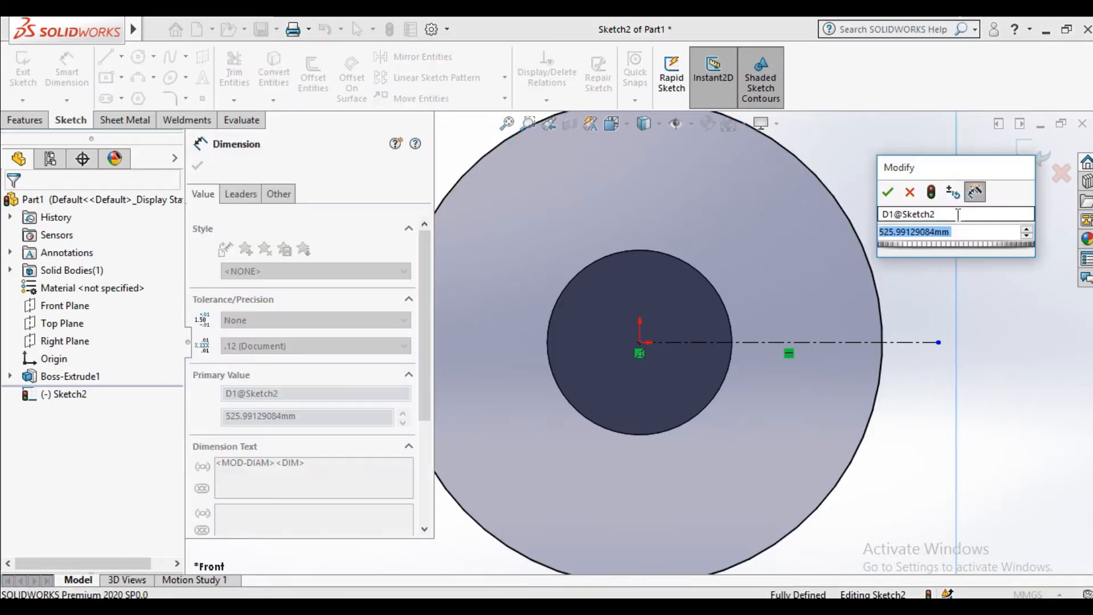
{"action": "type", "text": "1300"}
{"action": "key", "text": "Return"}
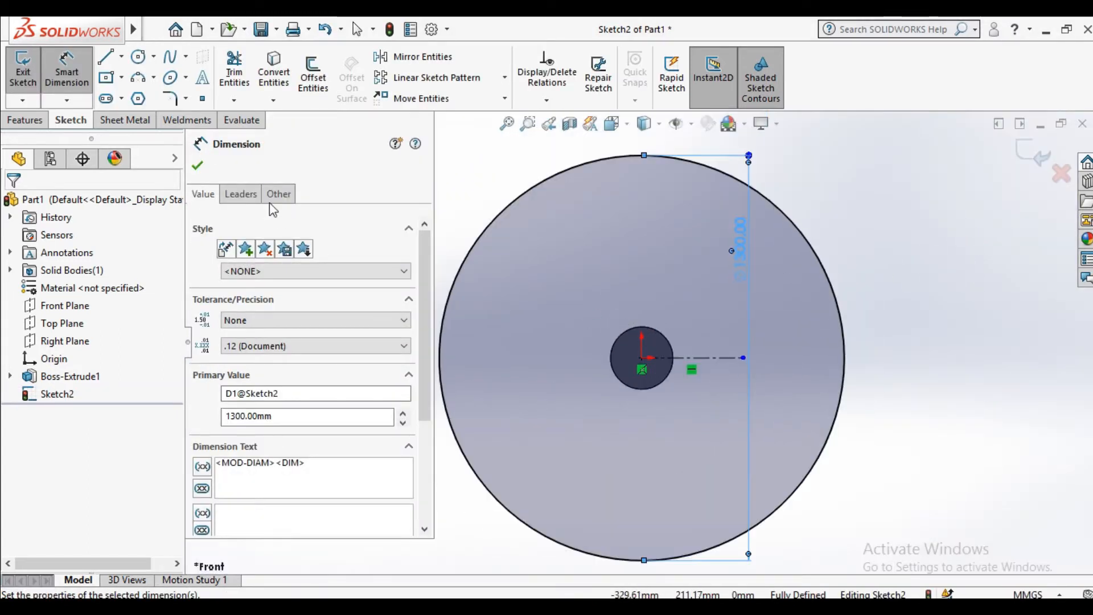
{"action": "left_click", "coordinate": [197, 163]}
Sketch a slightly rising line above the disc, running from near its centre to beyond the 1300 mm circle.
{"action": "left_click", "coordinate": [104, 58]}
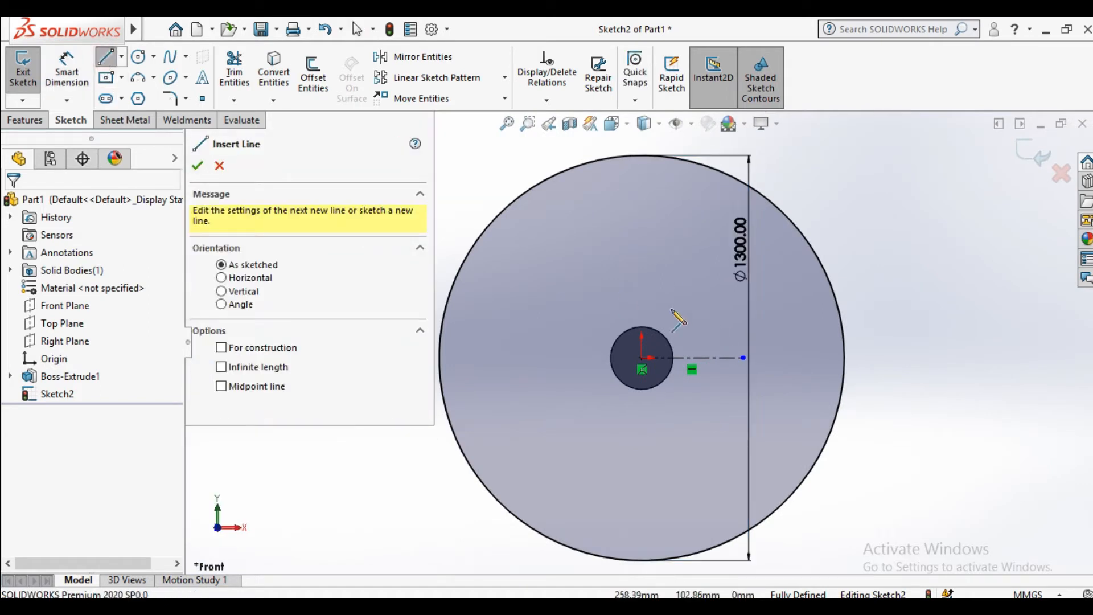
{"action": "scroll", "coordinate": [623, 329], "scroll_direction": "down", "scroll_amount": 3}
{"action": "left_click", "coordinate": [614, 318]}
{"action": "scroll", "coordinate": [962, 285], "scroll_direction": "up", "scroll_amount": 3}
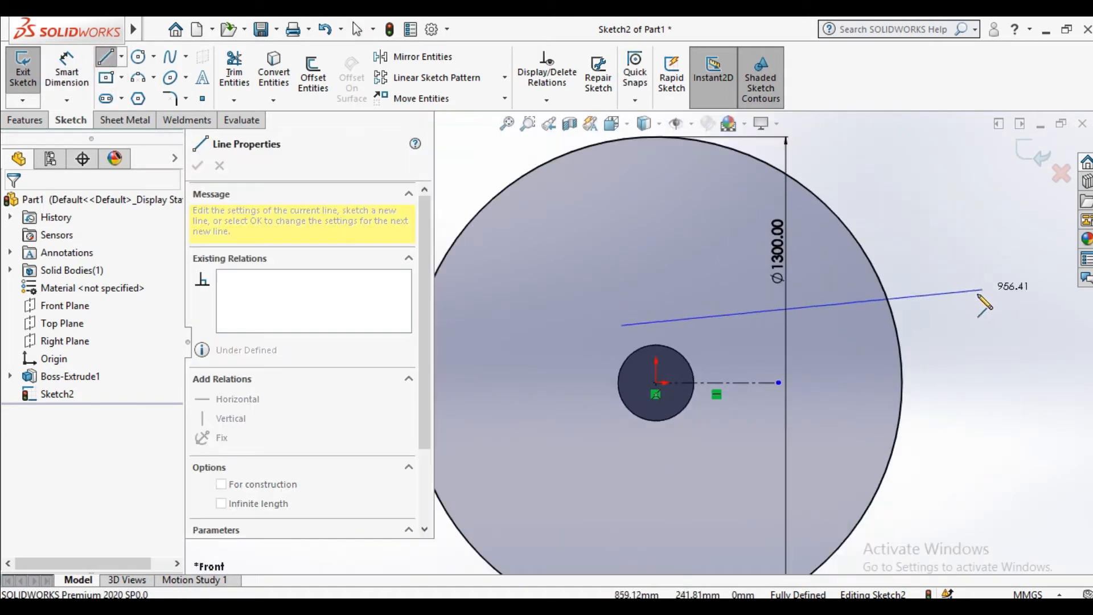
{"action": "left_click", "coordinate": [930, 306]}
{"action": "right_click", "coordinate": [936, 333]}
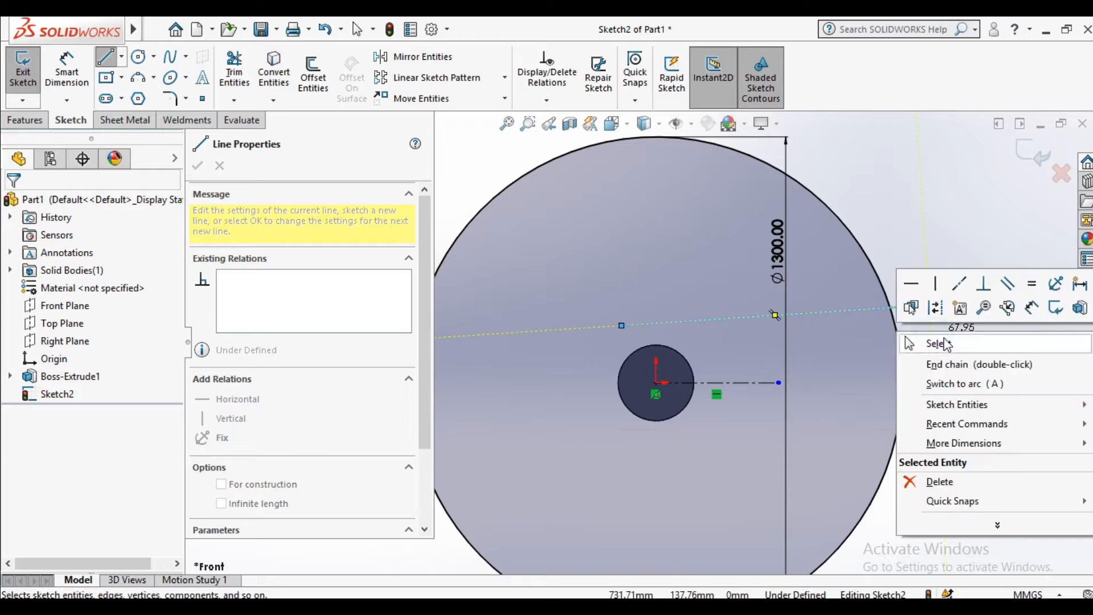
{"action": "left_click", "coordinate": [945, 338]}
Sketch a slightly falling line below the disc that also ends beyond the 1300 mm circle.
{"action": "left_click", "coordinate": [104, 57]}
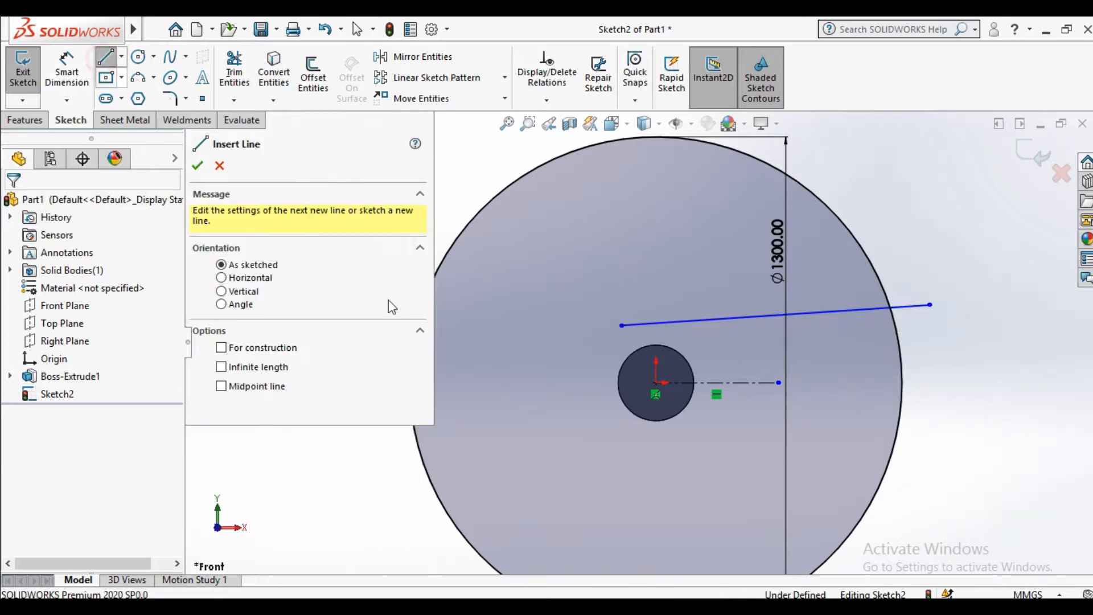
{"action": "scroll", "coordinate": [654, 450], "scroll_direction": "down", "scroll_amount": 1}
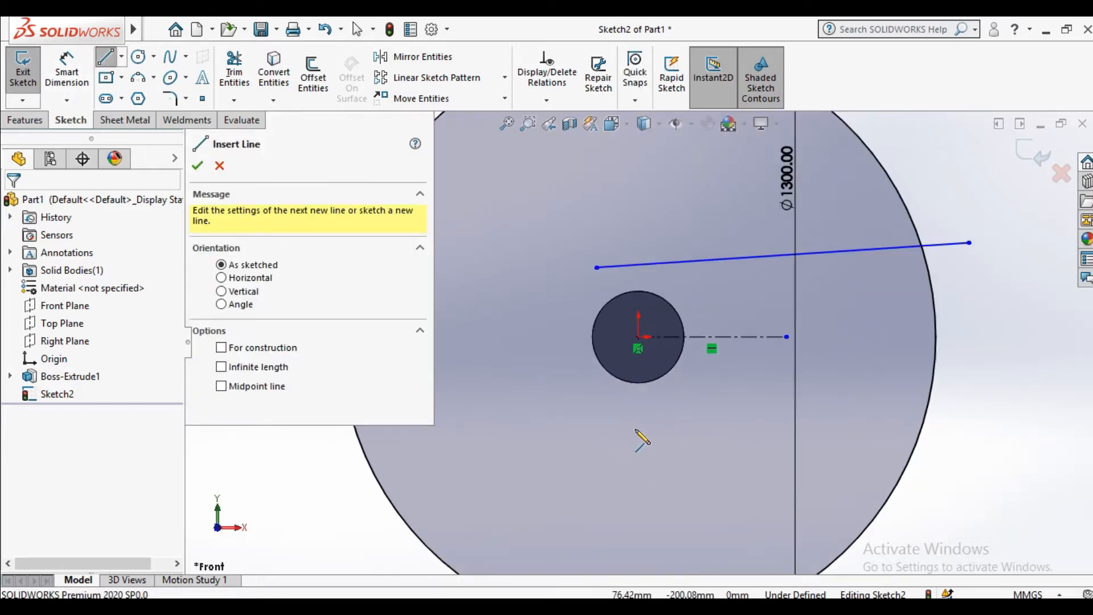
{"action": "left_click", "coordinate": [605, 398]}
{"action": "right_click", "coordinate": [990, 448]}
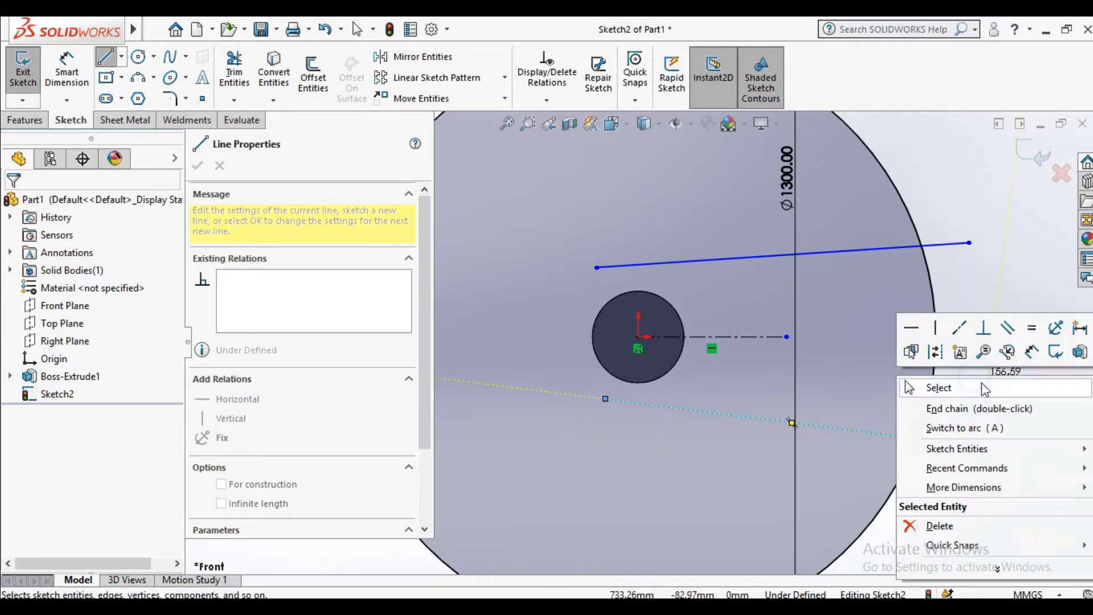
{"action": "left_click", "coordinate": [985, 388]}
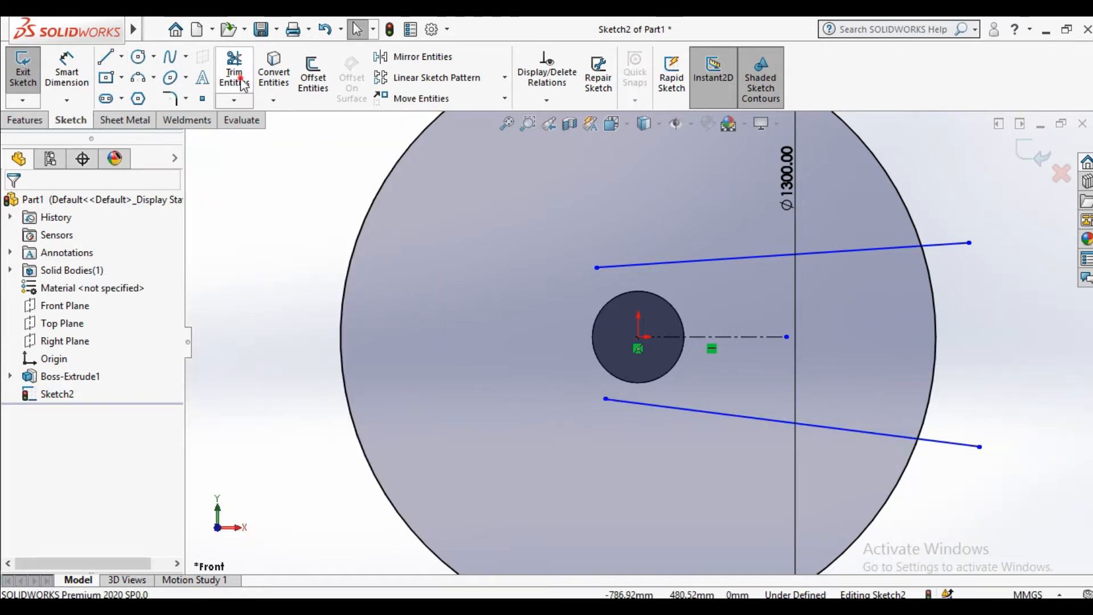
Trim to closest the ends of both lines that stick out past the 1300 mm circle.
{"action": "left_click", "coordinate": [244, 85]}
{"action": "left_click", "coordinate": [964, 244]}
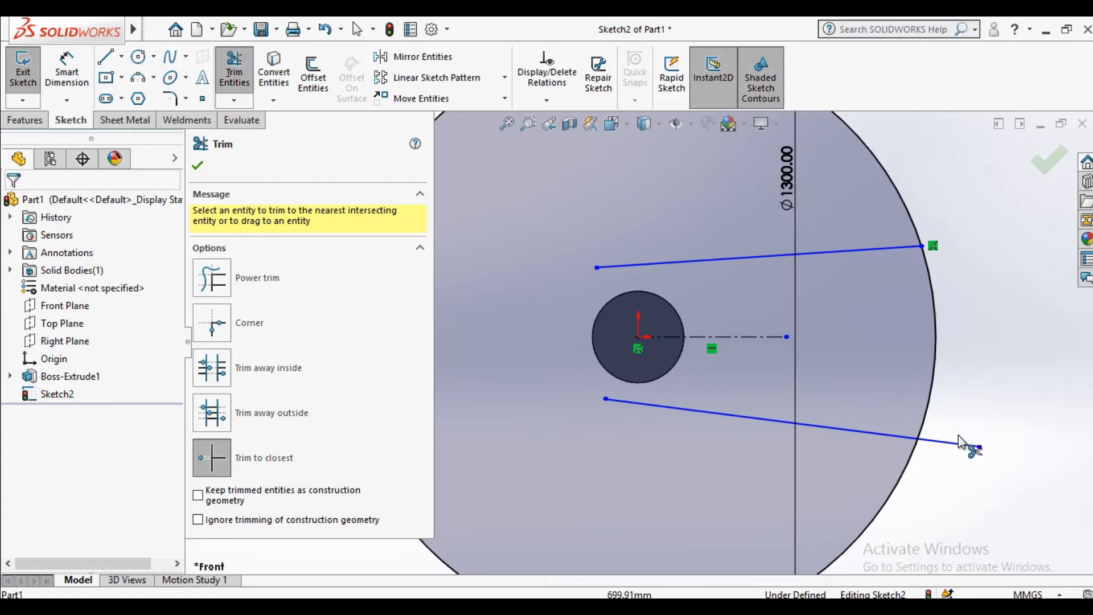
{"action": "left_click", "coordinate": [199, 167]}
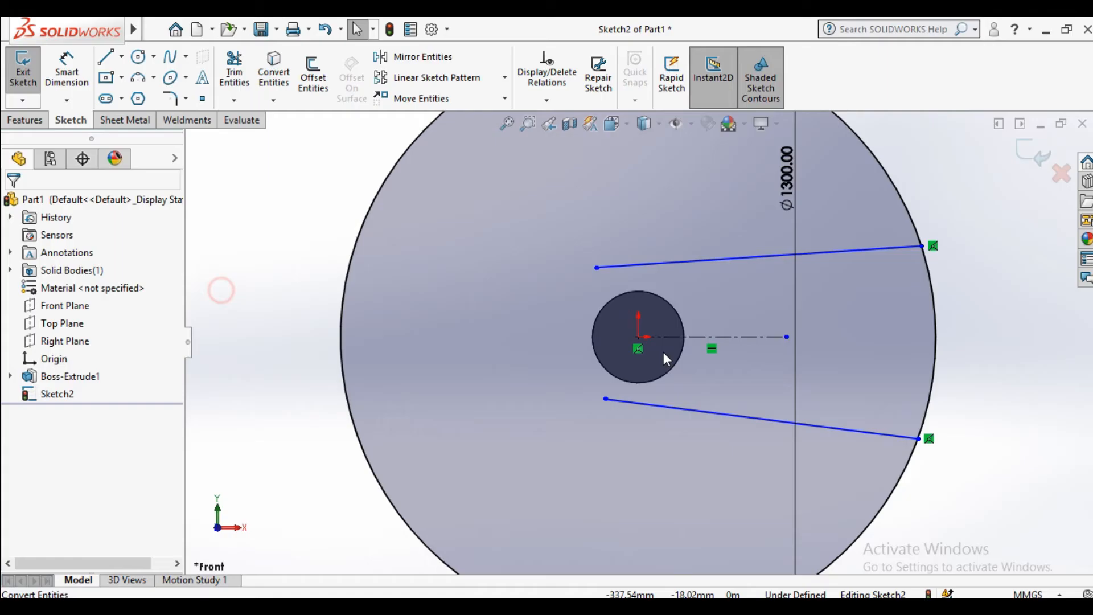
Convert the disc's circular edge into a sketch entity.
{"action": "scroll", "coordinate": [574, 320], "scroll_direction": "down", "scroll_amount": 5}
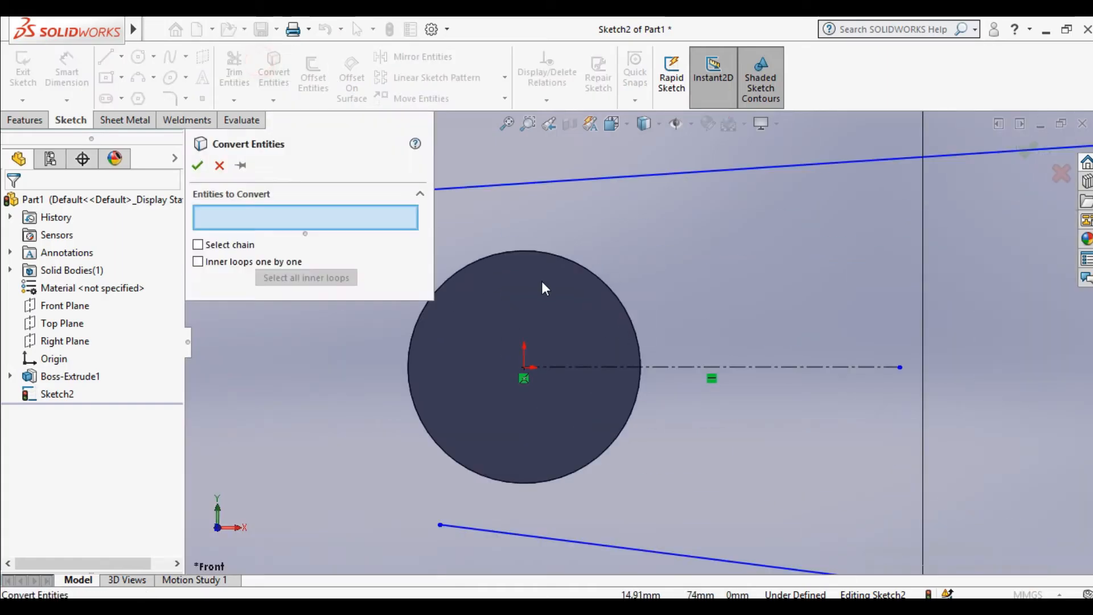
{"action": "left_click", "coordinate": [525, 251]}
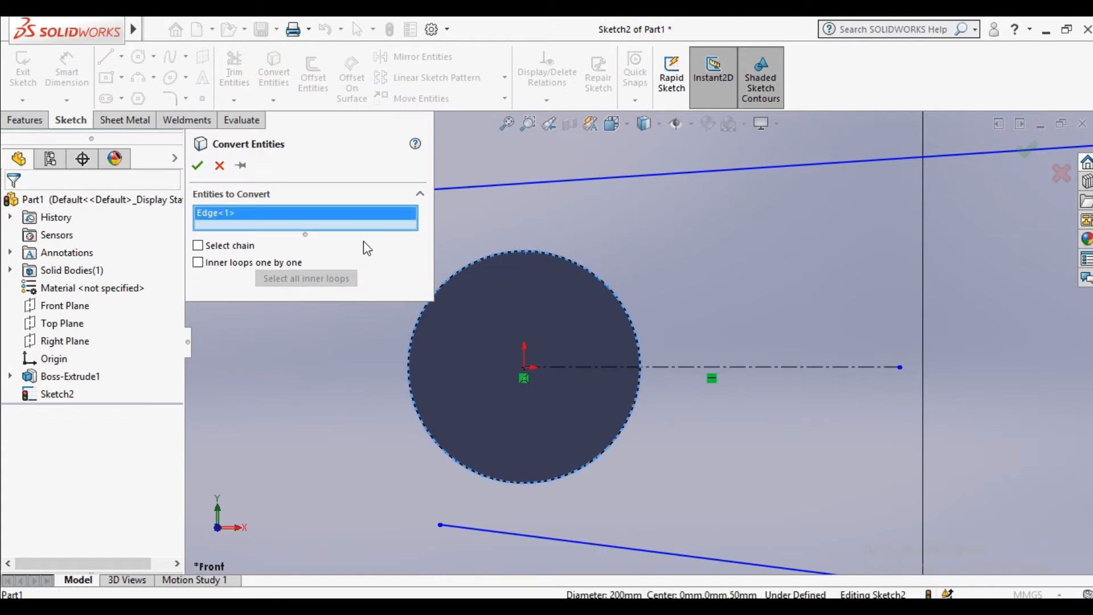
{"action": "left_click", "coordinate": [197, 165]}
{"action": "scroll", "coordinate": [534, 376], "scroll_direction": "up", "scroll_amount": 5}
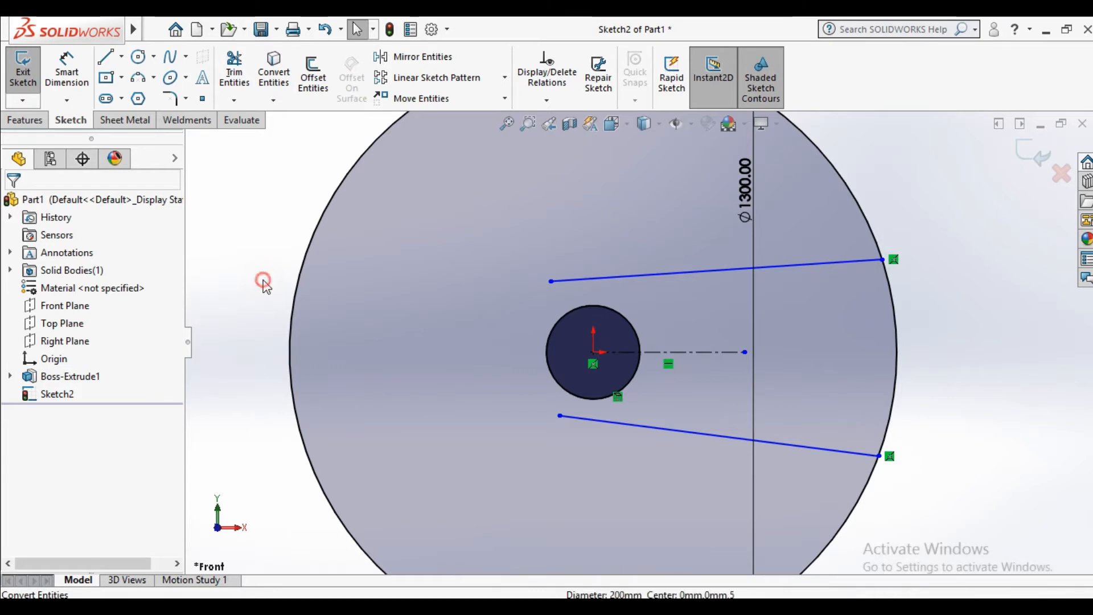
Make the upper line tangent to the converted 200 mm circle.
{"action": "left_click", "coordinate": [576, 279]}
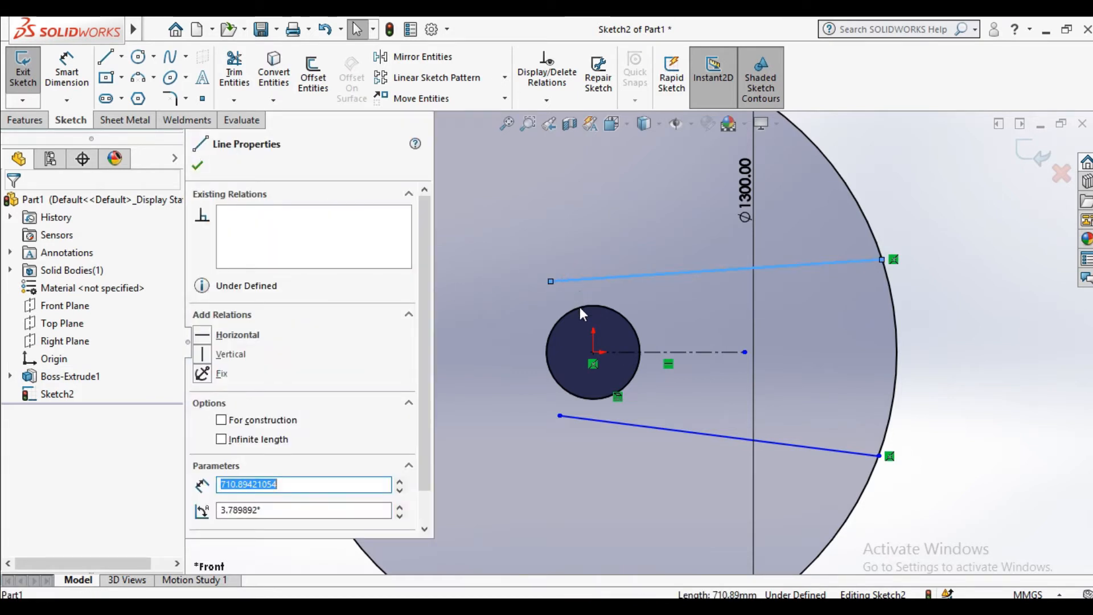
{"action": "left_click", "coordinate": [580, 306], "text": "ctrl"}
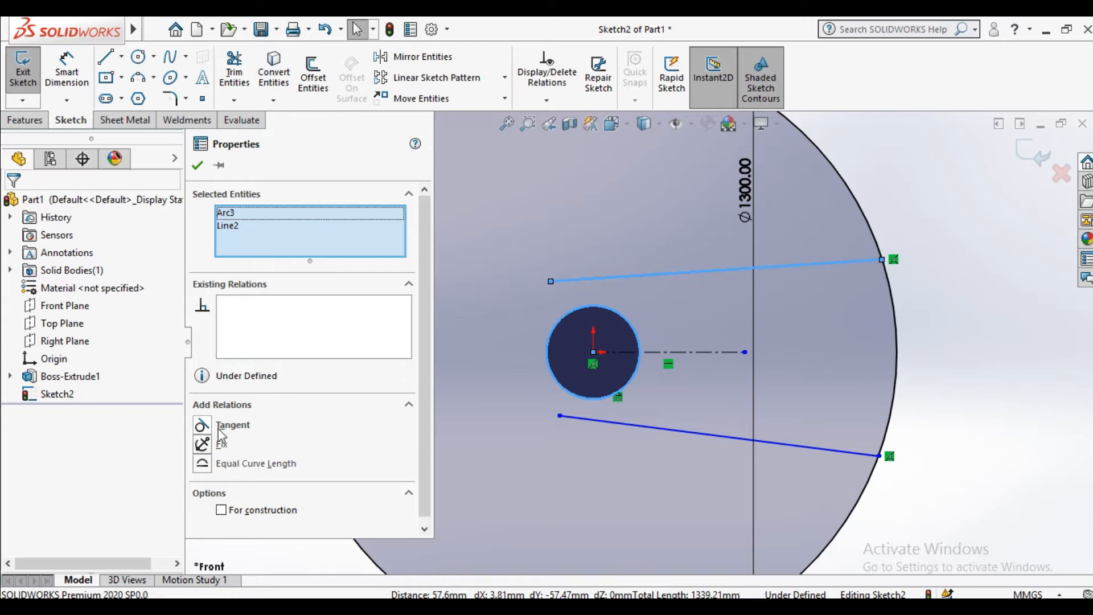
{"action": "left_click", "coordinate": [200, 425]}
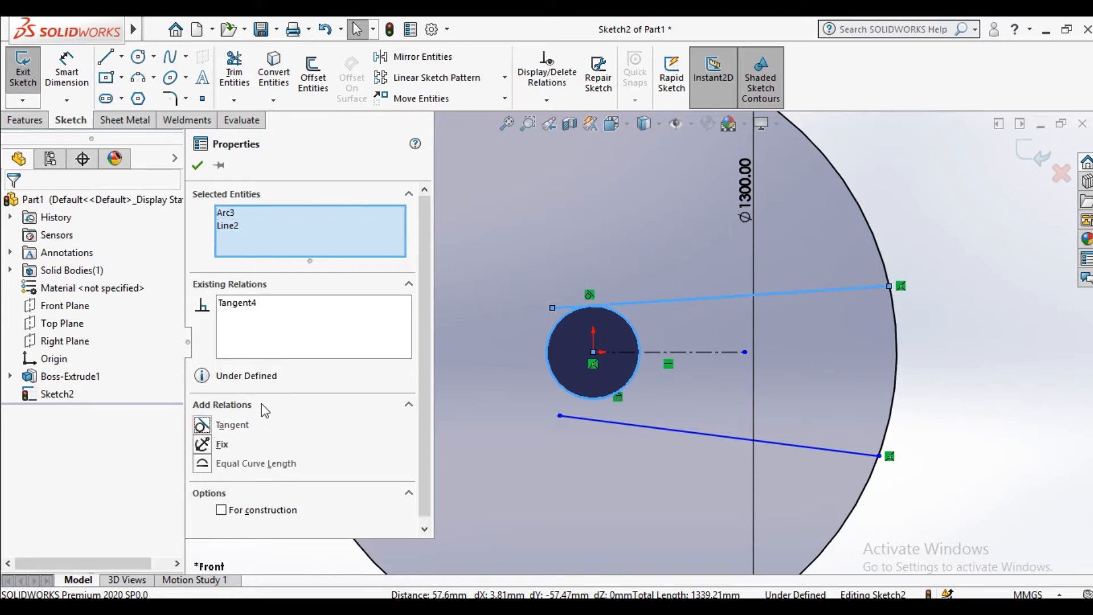
{"action": "left_click", "coordinate": [197, 166]}
Make the lower line tangent to the converted 200 mm circle.
{"action": "left_click", "coordinate": [234, 293]}
{"action": "left_click", "coordinate": [583, 418]}
{"action": "left_click", "coordinate": [576, 399], "text": "ctrl"}
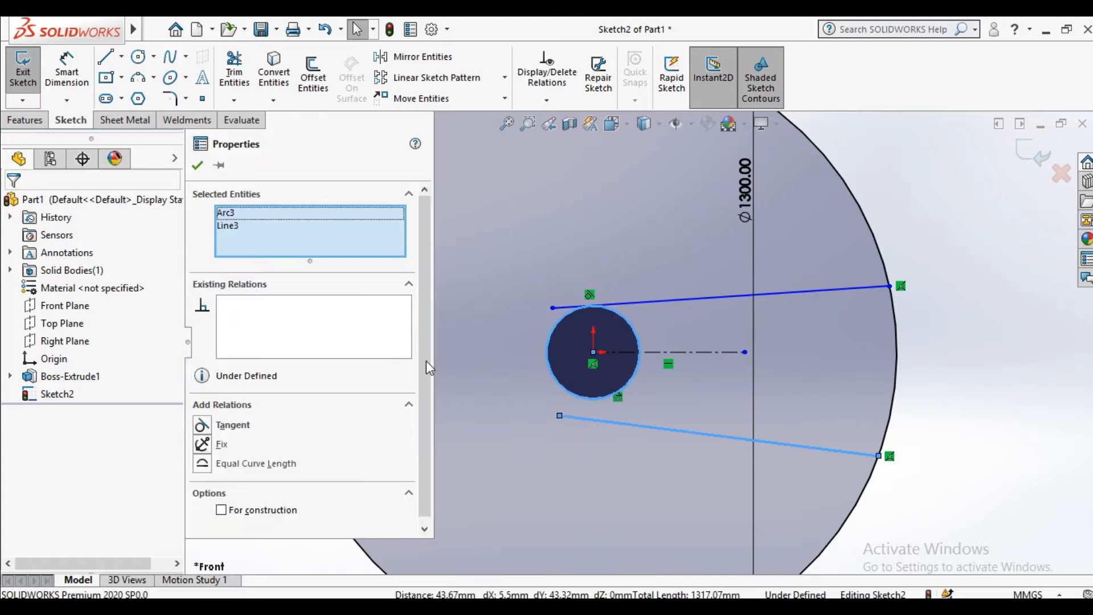
{"action": "left_click", "coordinate": [211, 427]}
{"action": "left_click", "coordinate": [197, 166]}
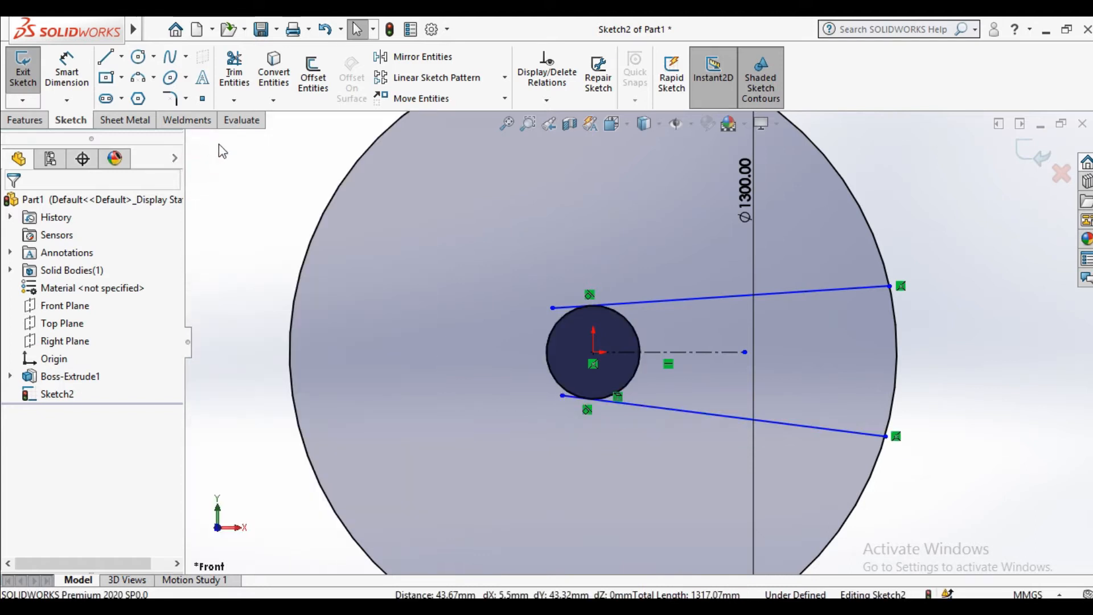
Trim the line tails beyond the tangent points and the part of the 1300 mm circle outside the two lines.
{"action": "left_click", "coordinate": [235, 68]}
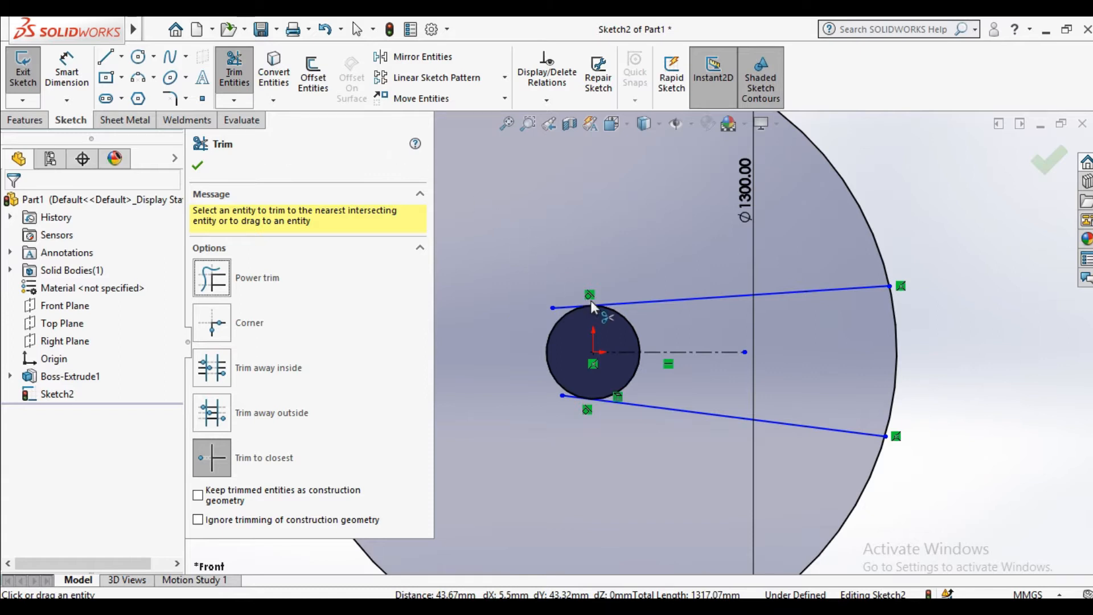
{"action": "scroll", "coordinate": [590, 301], "scroll_direction": "down", "scroll_amount": 3}
{"action": "left_click", "coordinate": [550, 318]}
{"action": "left_click", "coordinate": [554, 479]}
{"action": "scroll", "coordinate": [538, 441], "scroll_direction": "up", "scroll_amount": 4}
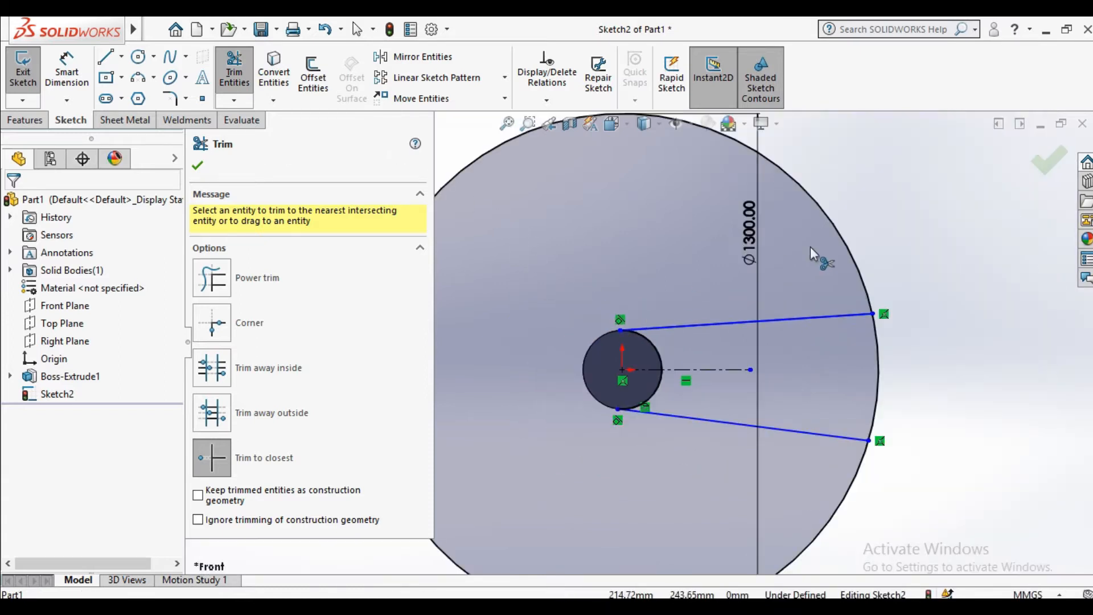
{"action": "scroll", "coordinate": [785, 253], "scroll_direction": "up", "scroll_amount": 2}
{"action": "left_click", "coordinate": [763, 254]}
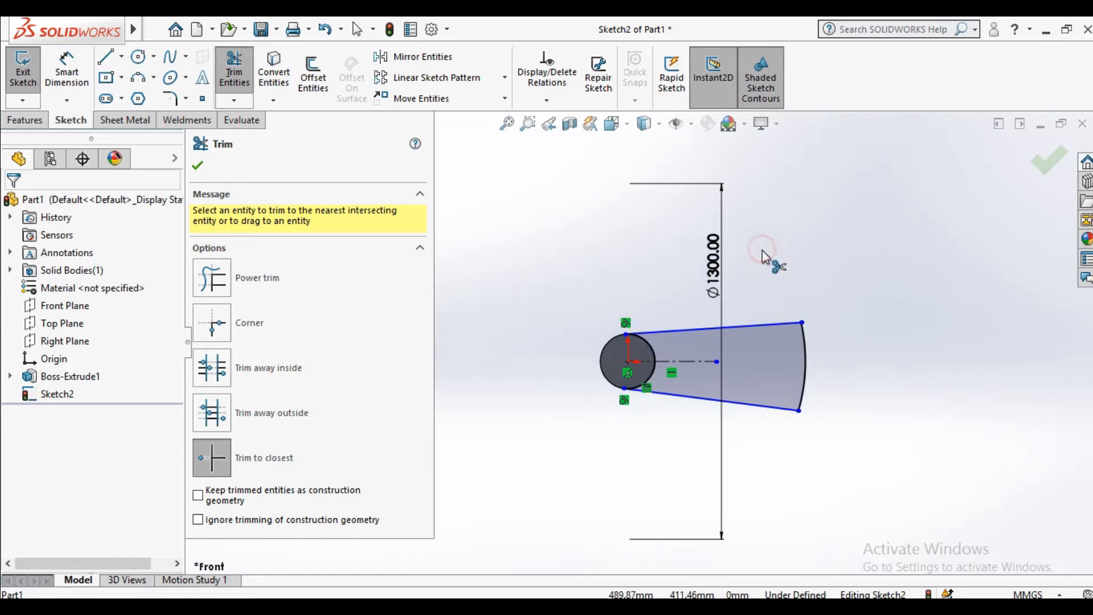
{"action": "left_click", "coordinate": [197, 166]}
Dimension the vertical distance between the two endpoints of the blade's outer arc as 400 mm.
{"action": "left_click", "coordinate": [67, 71]}
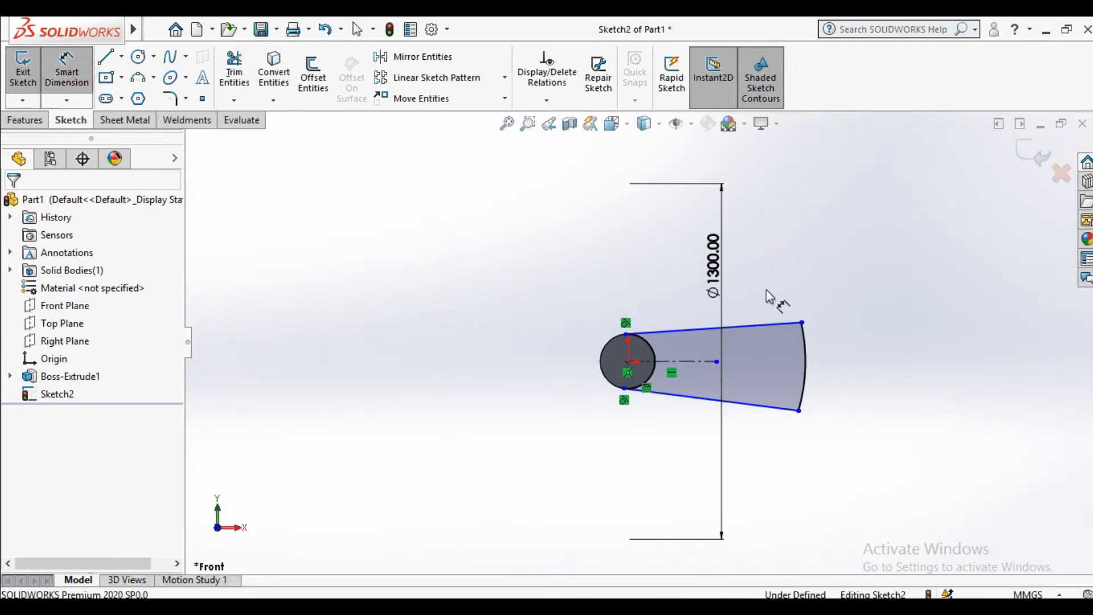
{"action": "left_click", "coordinate": [802, 408]}
{"action": "left_click", "coordinate": [802, 322]}
{"action": "left_click", "coordinate": [856, 392]}
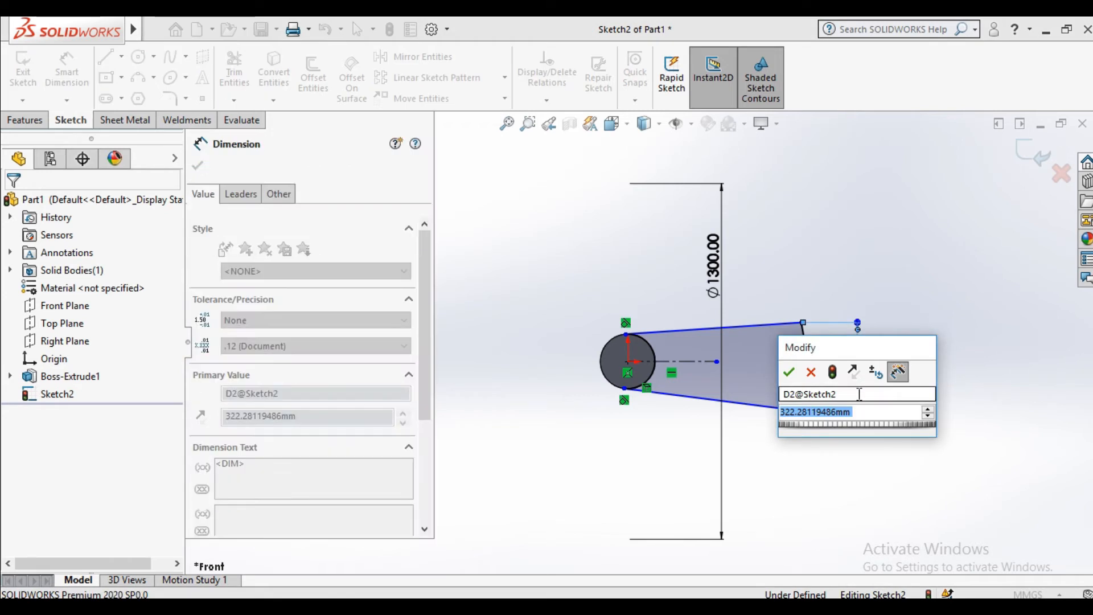
{"action": "type", "text": "400"}
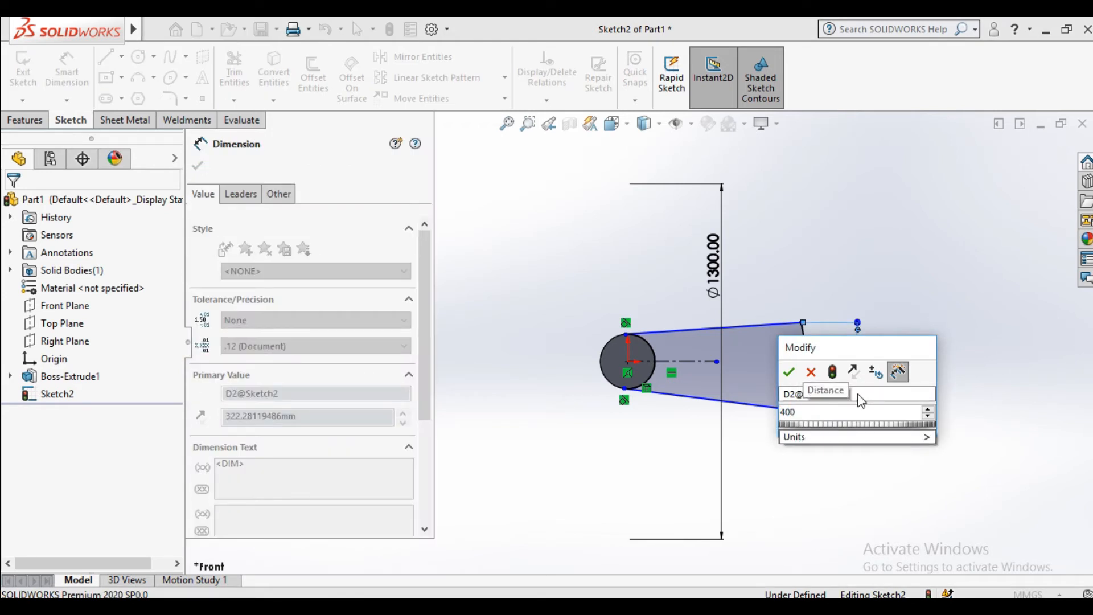
{"action": "key", "text": "Return"}
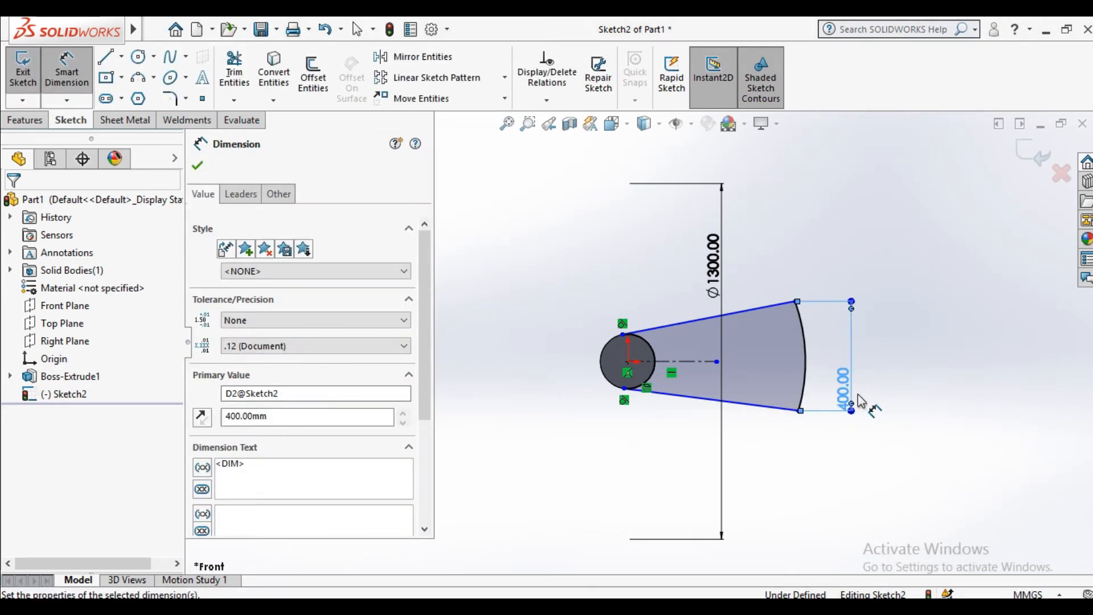
{"action": "left_click", "coordinate": [203, 166]}
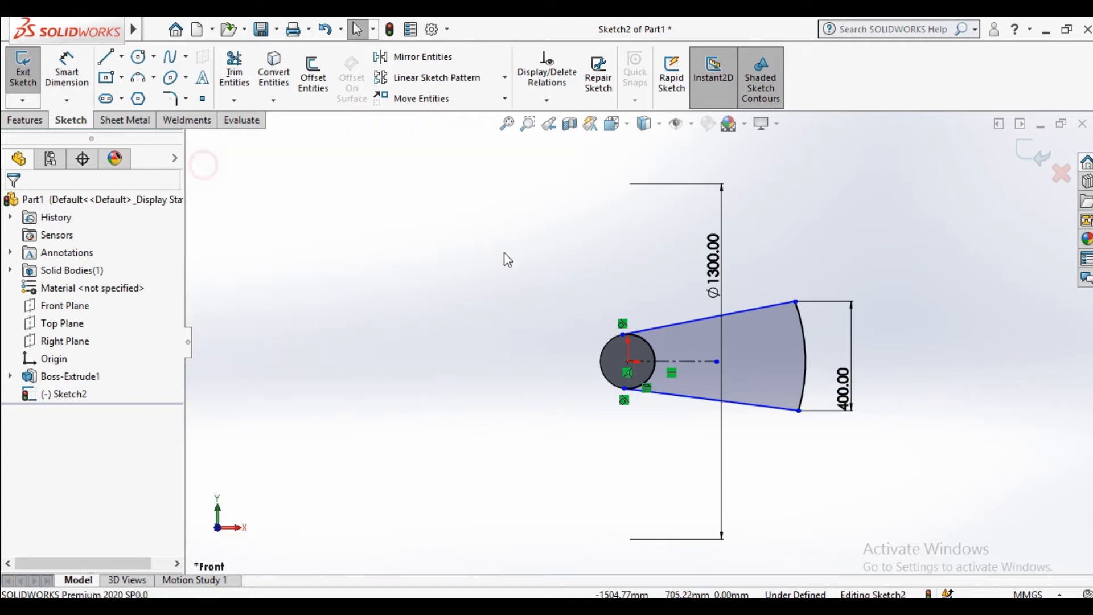
Extrude the blade profile 50 mm in the reversed direction so it merges with the disc.
{"action": "left_click", "coordinate": [25, 120]}
{"action": "left_click", "coordinate": [30, 73]}
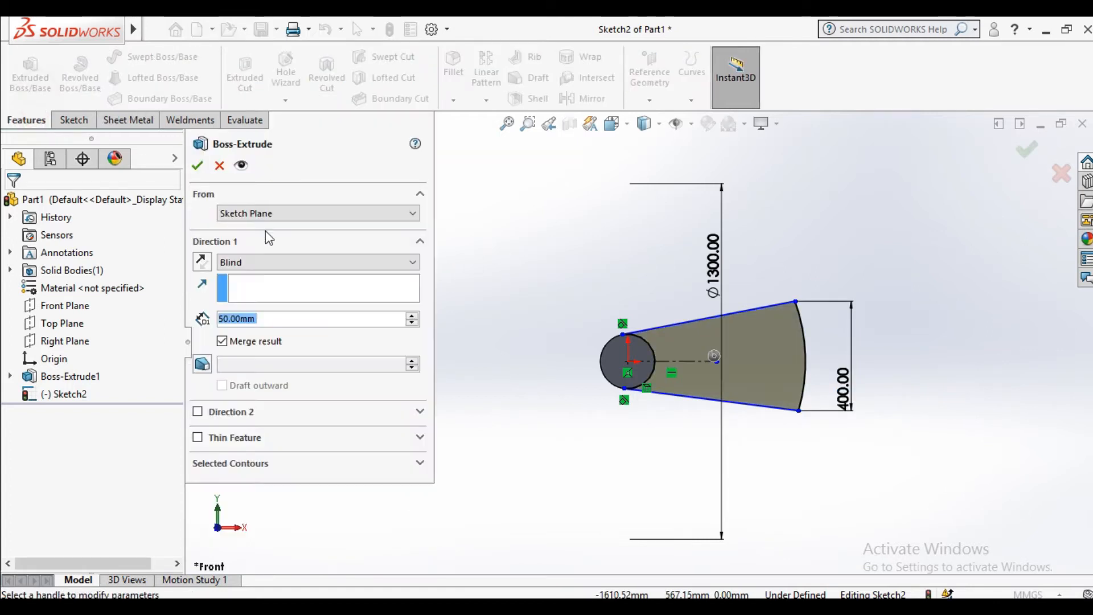
{"action": "middle_click_drag", "start_coordinate": [525, 427], "coordinate": [535, 453]}
{"action": "scroll", "coordinate": [667, 387], "scroll_direction": "down", "scroll_amount": 4}
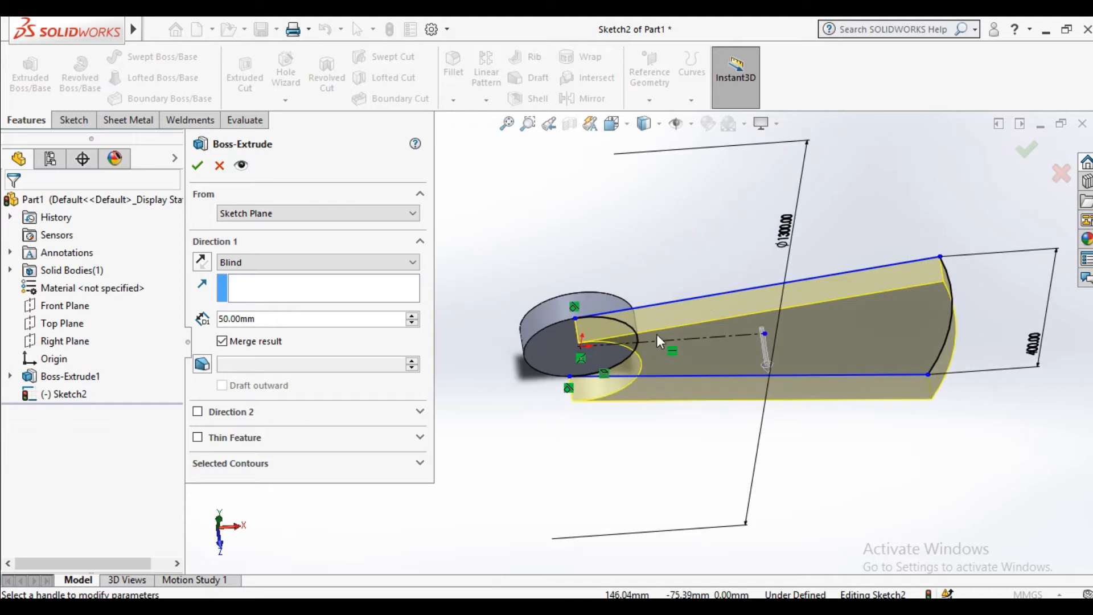
{"action": "middle_click_drag", "start_coordinate": [659, 342], "coordinate": [659, 385]}
{"action": "scroll", "coordinate": [622, 364], "scroll_direction": "down", "scroll_amount": 2}
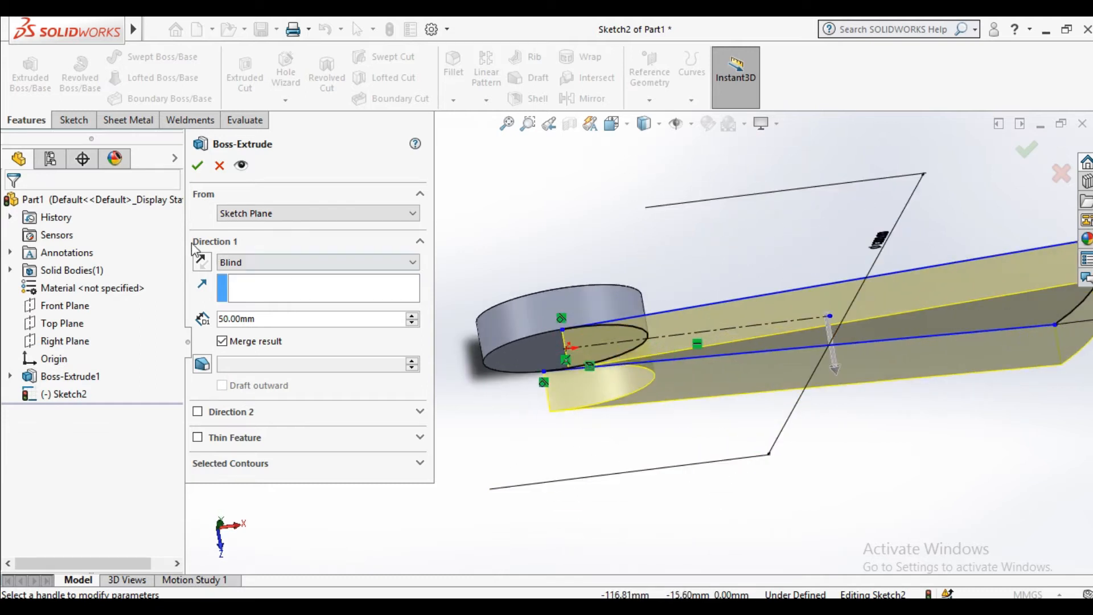
{"action": "left_click", "coordinate": [201, 262]}
{"action": "left_click", "coordinate": [197, 165]}
{"action": "middle_click_drag", "start_coordinate": [391, 212], "coordinate": [683, 311]}
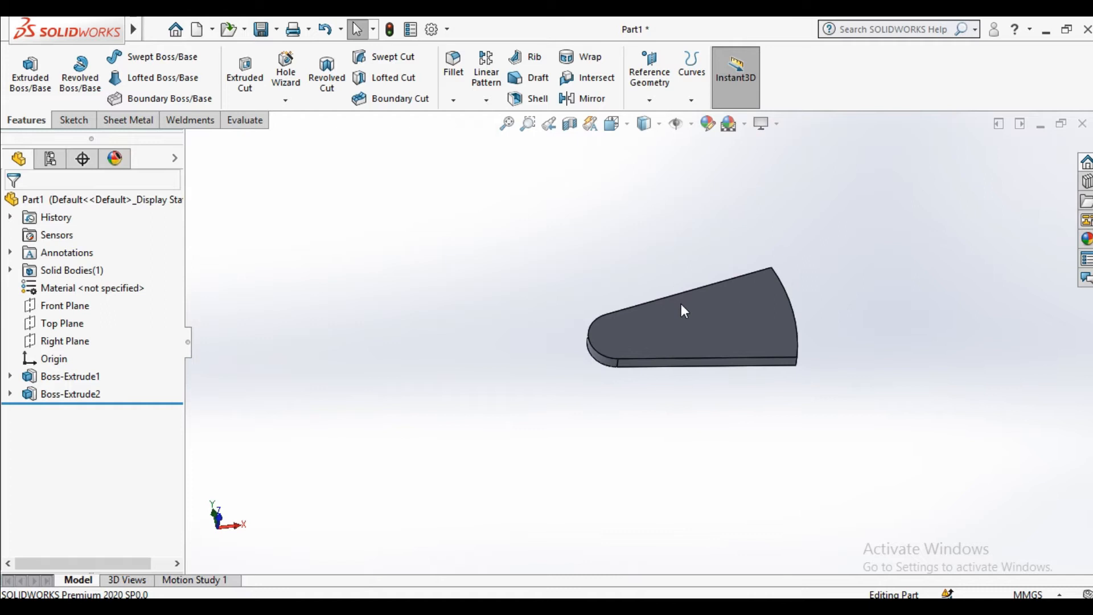
Sketch a circle of 100 mm radius on the blade's large flat face, centred on the origin and reaching the rounded edge.
{"action": "scroll", "coordinate": [632, 331], "scroll_direction": "down", "scroll_amount": 2}
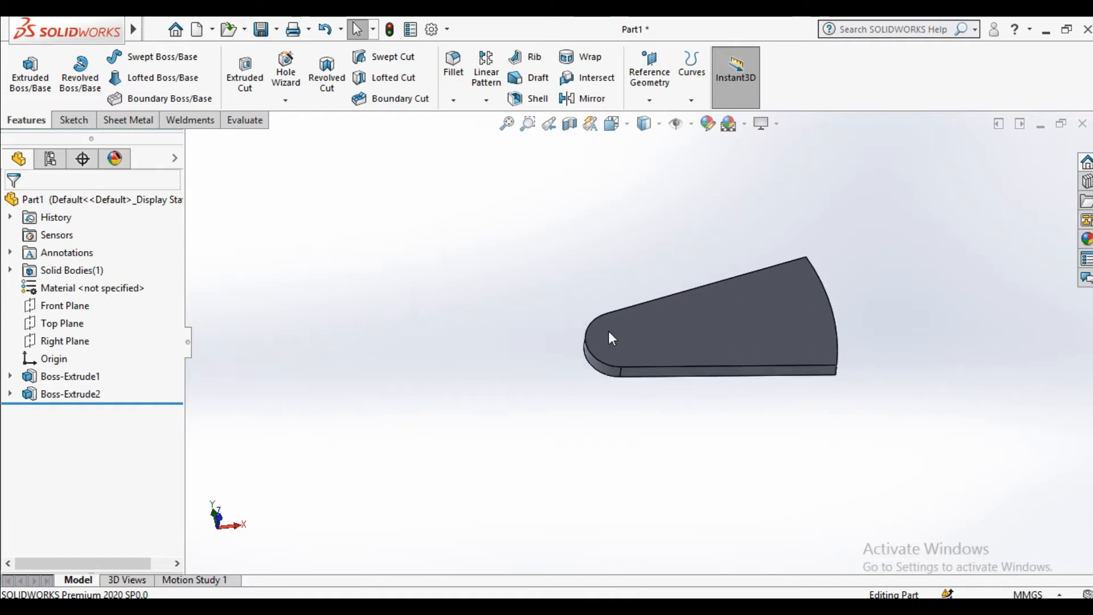
{"action": "left_click", "coordinate": [618, 327]}
{"action": "left_click", "coordinate": [700, 278]}
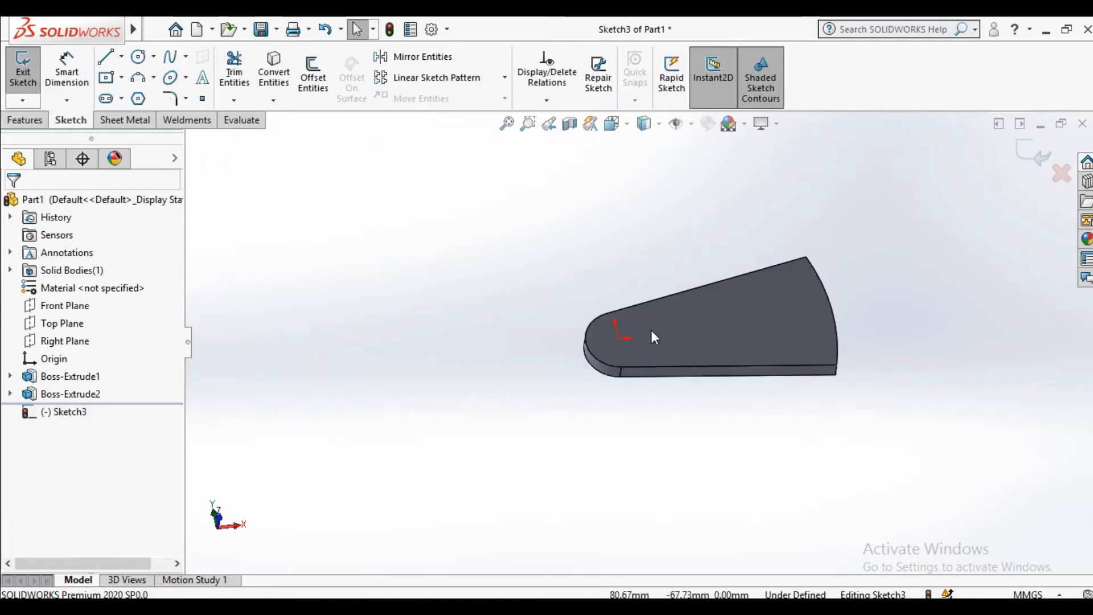
{"action": "left_click", "coordinate": [612, 123]}
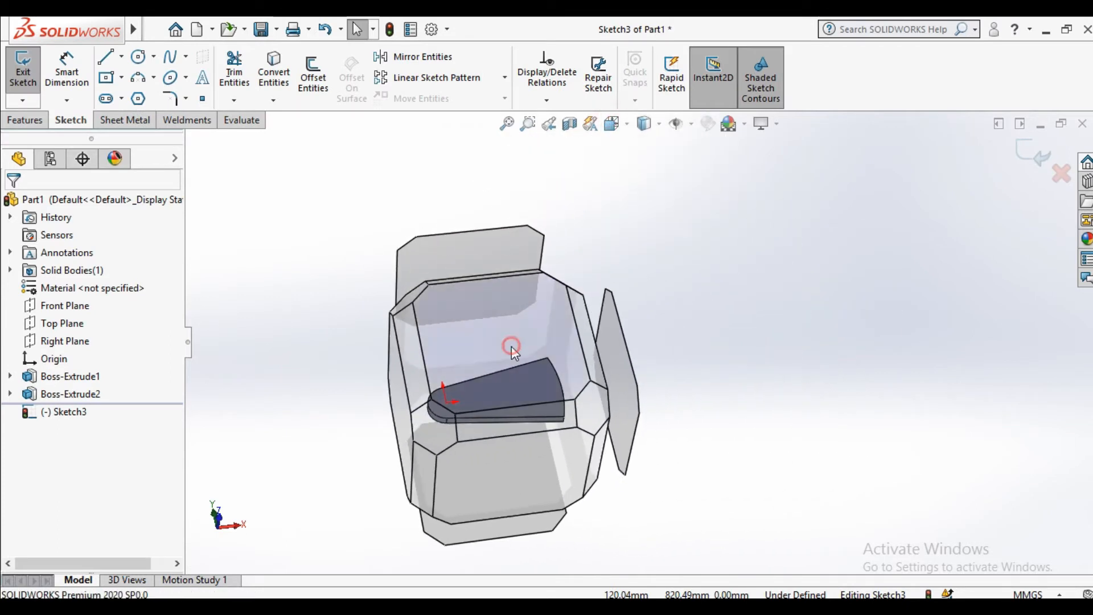
{"action": "left_click", "coordinate": [511, 346]}
{"action": "left_click", "coordinate": [138, 56]}
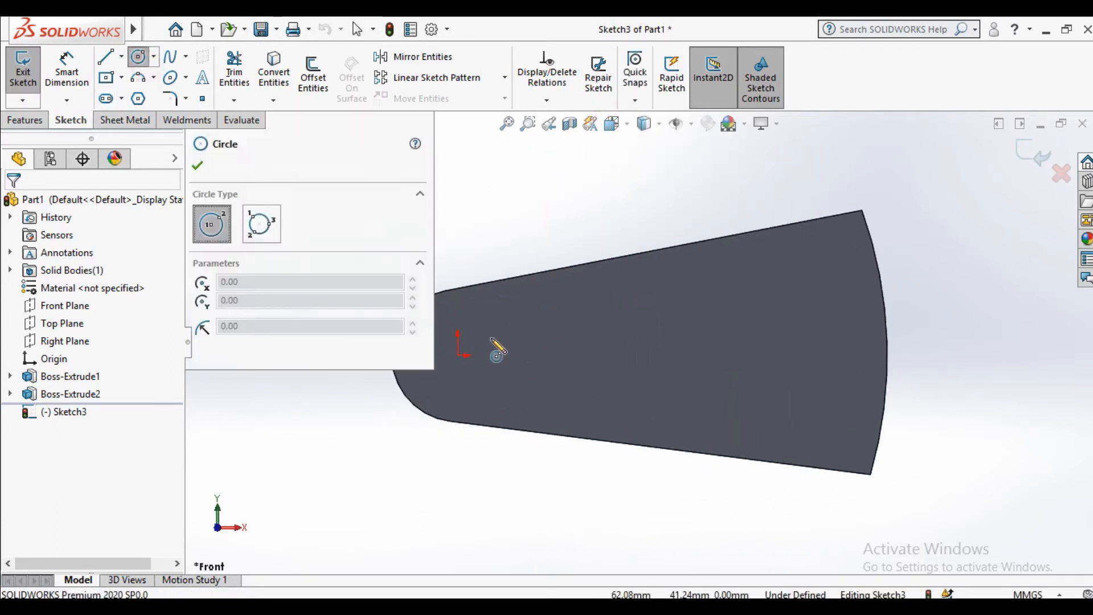
{"action": "scroll", "coordinate": [526, 360], "scroll_direction": "down", "scroll_amount": 3}
{"action": "left_click", "coordinate": [600, 352]}
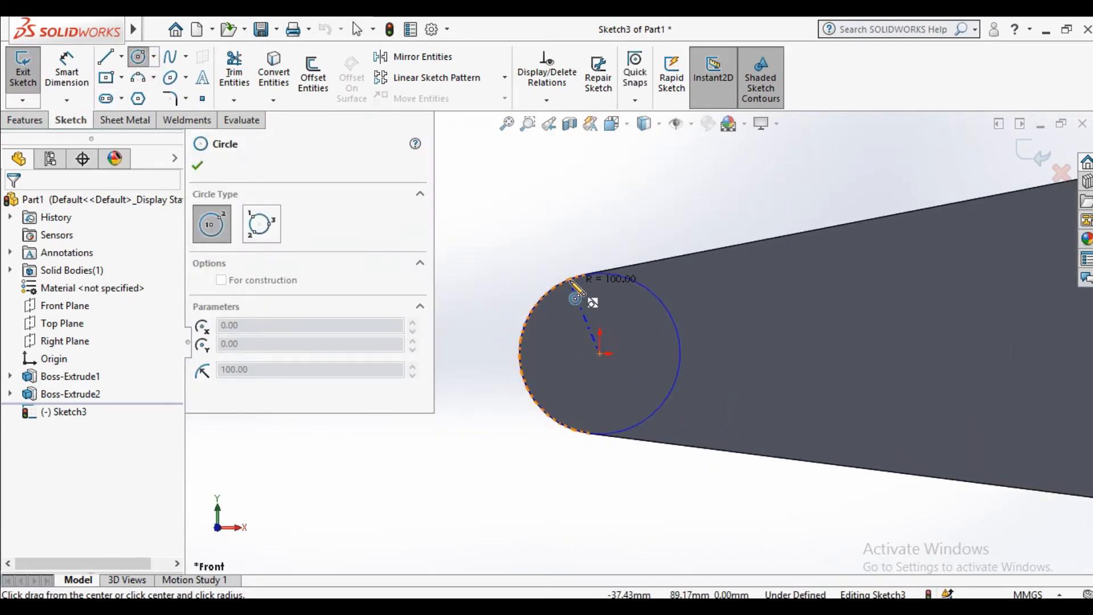
{"action": "left_click", "coordinate": [570, 279]}
{"action": "right_click", "coordinate": [513, 196]}
{"action": "left_click", "coordinate": [527, 209]}
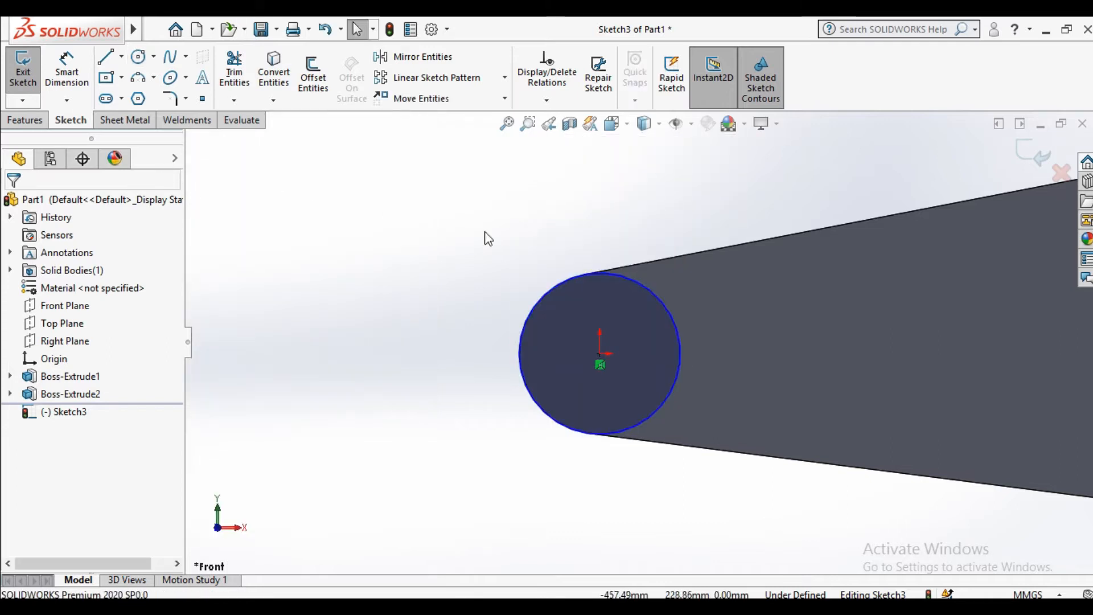
{"action": "scroll", "coordinate": [602, 285], "scroll_direction": "up", "scroll_amount": 3}
{"action": "middle_click_drag", "start_coordinate": [602, 285], "coordinate": [657, 349]}
{"action": "scroll", "coordinate": [655, 347], "scroll_direction": "down", "scroll_amount": 4}
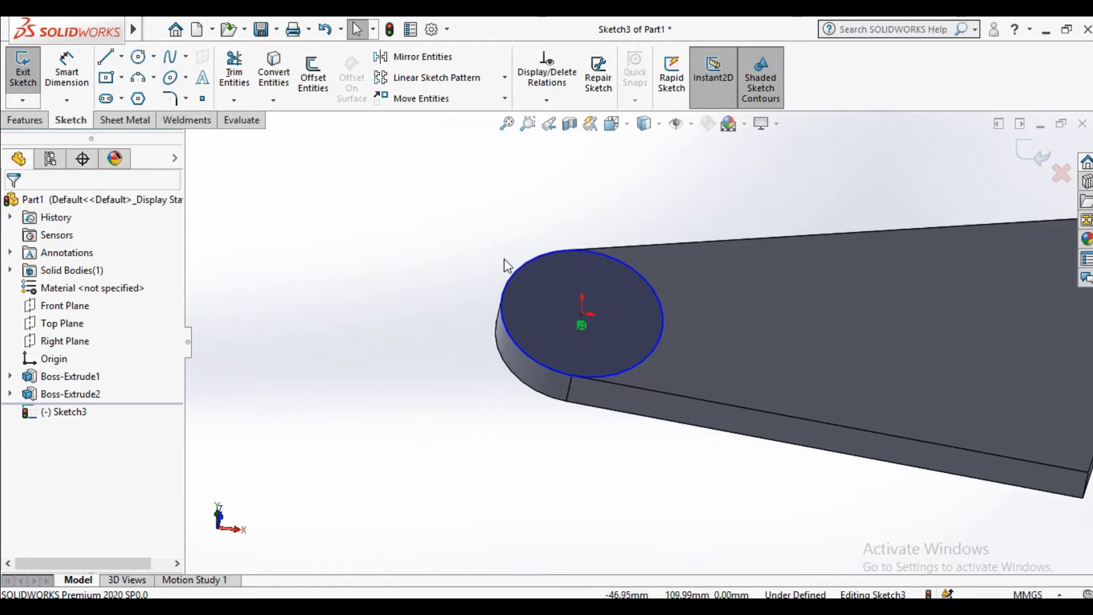
{"action": "left_click", "coordinate": [23, 70]}
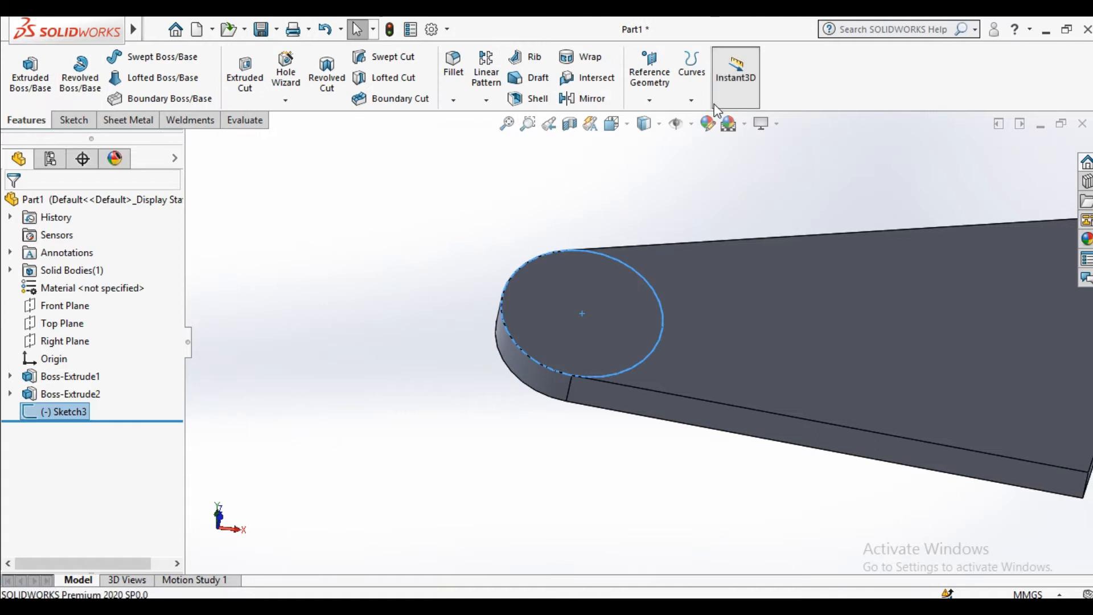
Create a constant-pitch clockwise helix from the circle, with a height of 3600 mm and 2 revolutions.
{"action": "left_click", "coordinate": [693, 101]}
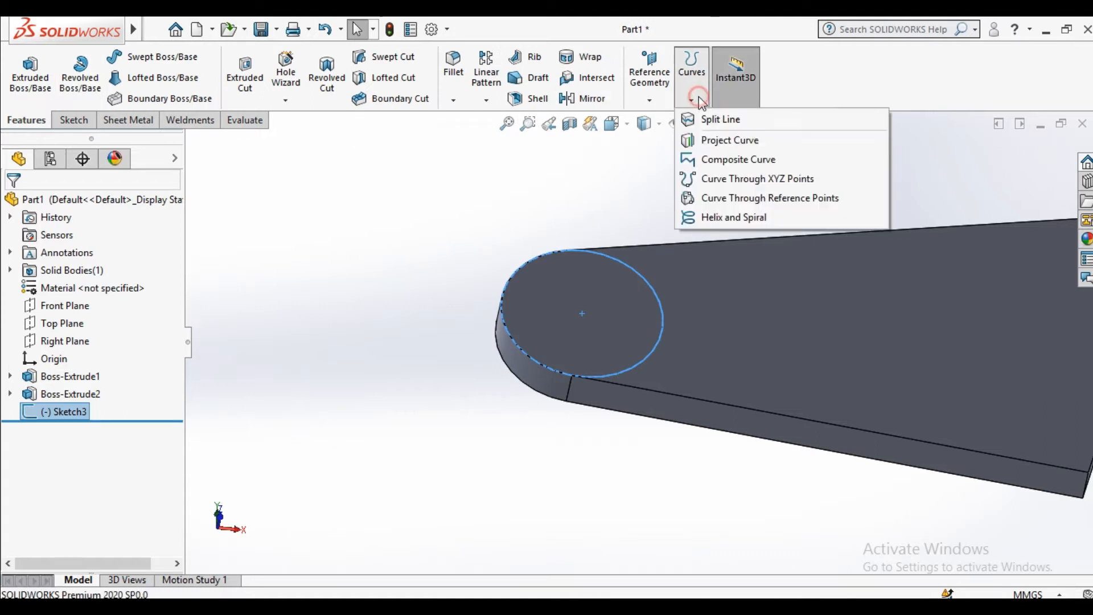
{"action": "left_click", "coordinate": [722, 216]}
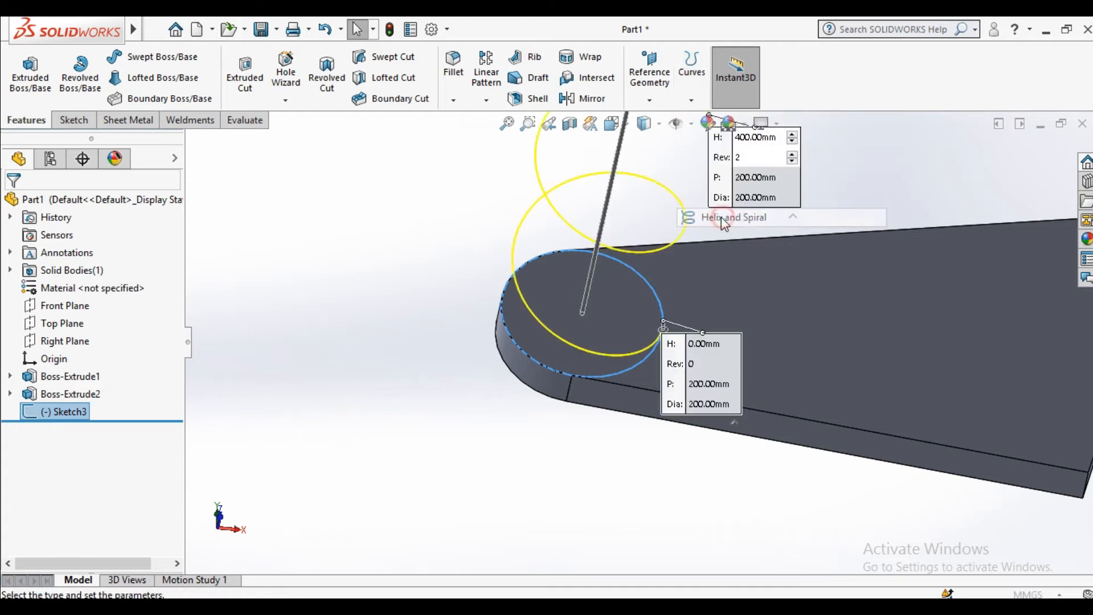
{"action": "left_click", "coordinate": [278, 306]}
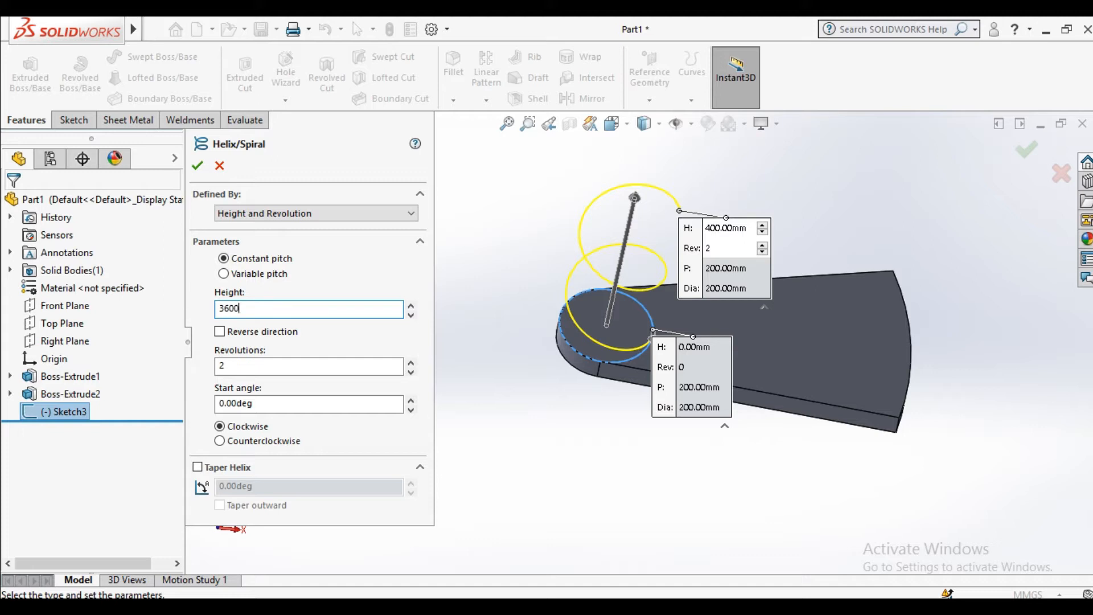
{"action": "key", "text": "Return"}
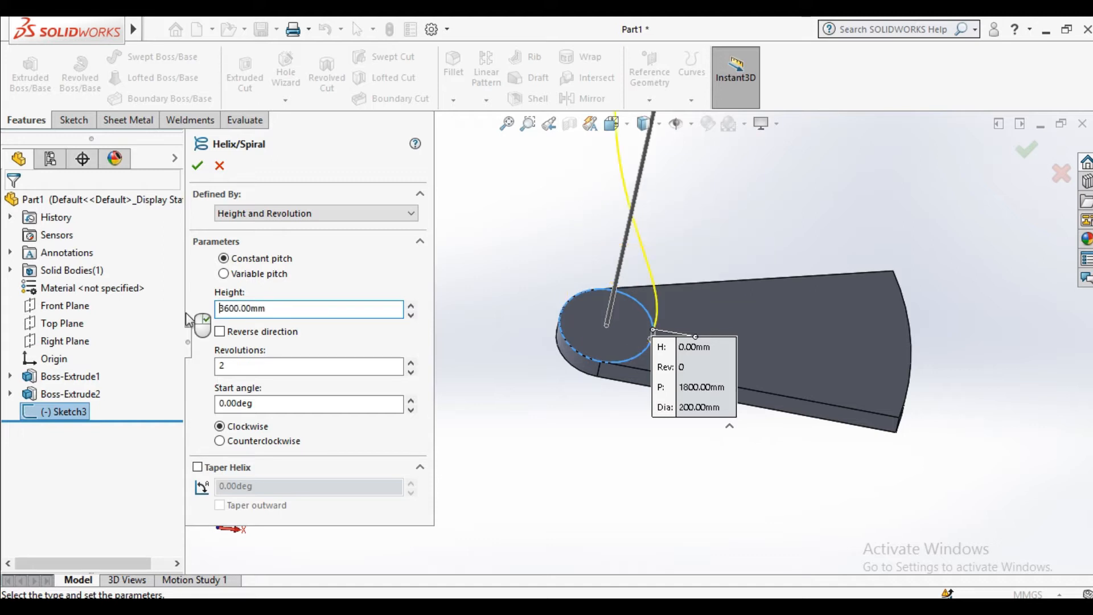
{"action": "left_click", "coordinate": [242, 367]}
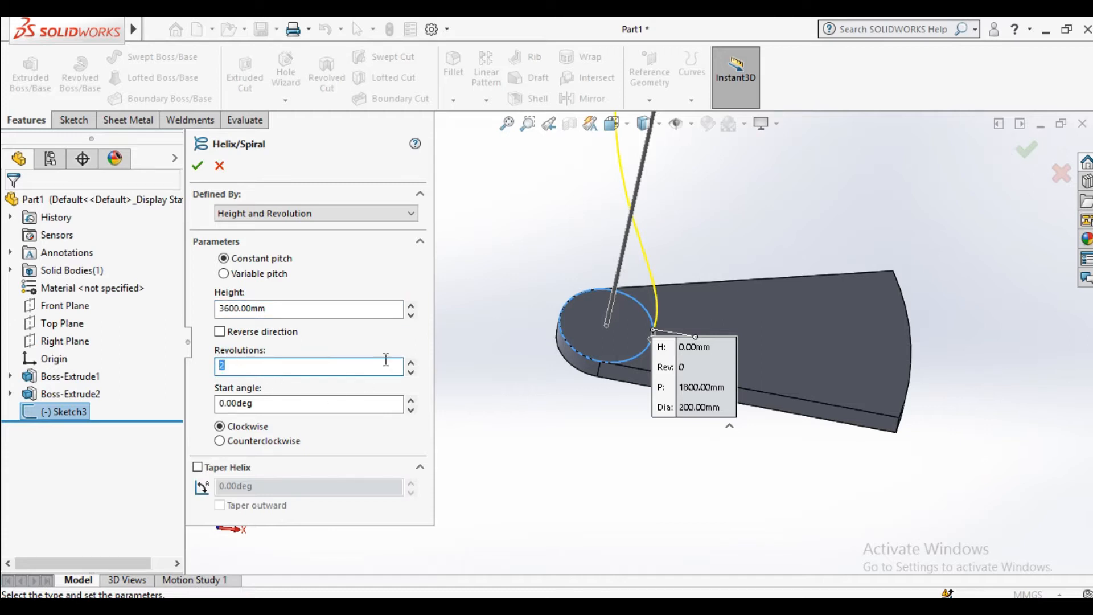
{"action": "scroll", "coordinate": [589, 325], "scroll_direction": "up", "scroll_amount": 9}
{"action": "middle_click_drag", "start_coordinate": [697, 244], "coordinate": [607, 209]}
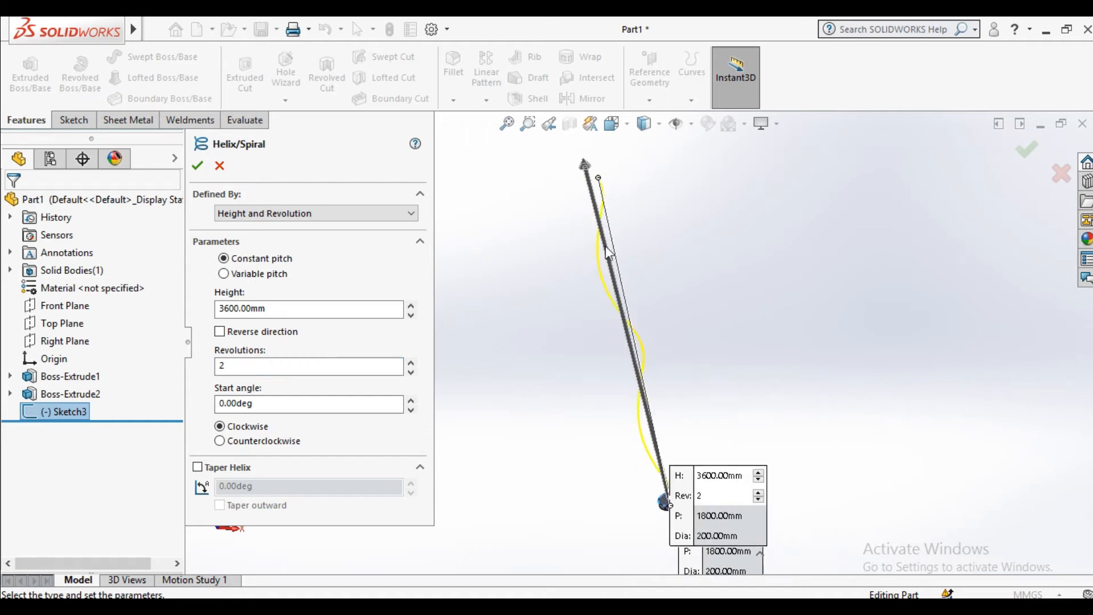
{"action": "left_click", "coordinate": [196, 165]}
Start a curve-driven pattern along the helix and choose the blade body as the body to repeat.
{"action": "middle_click_drag", "start_coordinate": [548, 371], "coordinate": [645, 291]}
{"action": "scroll", "coordinate": [676, 393], "scroll_direction": "down", "scroll_amount": 2}
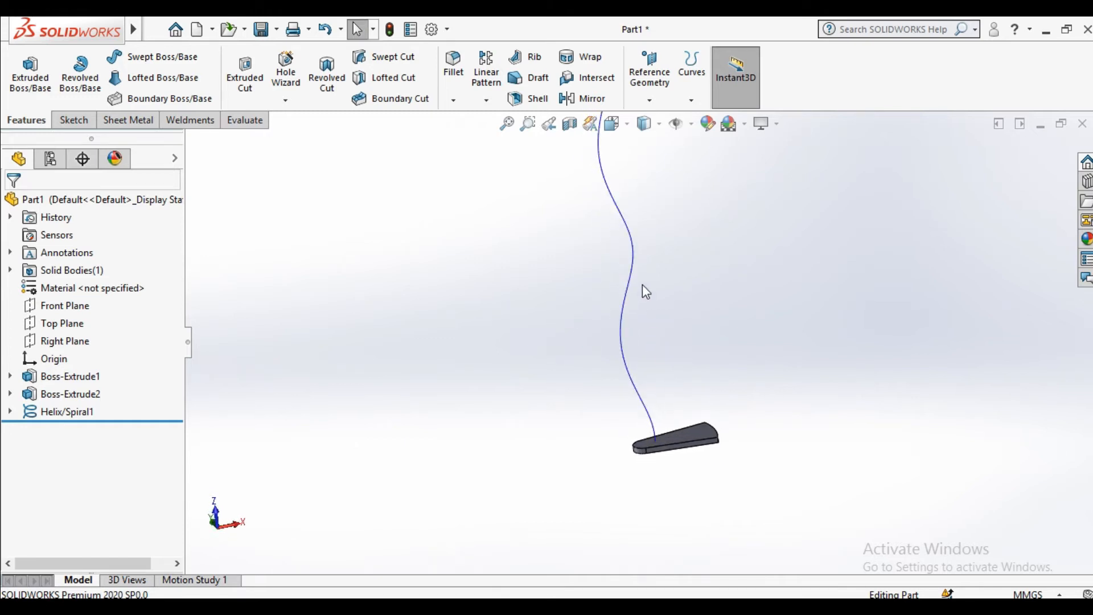
{"action": "middle_click_drag", "start_coordinate": [673, 471], "coordinate": [638, 455]}
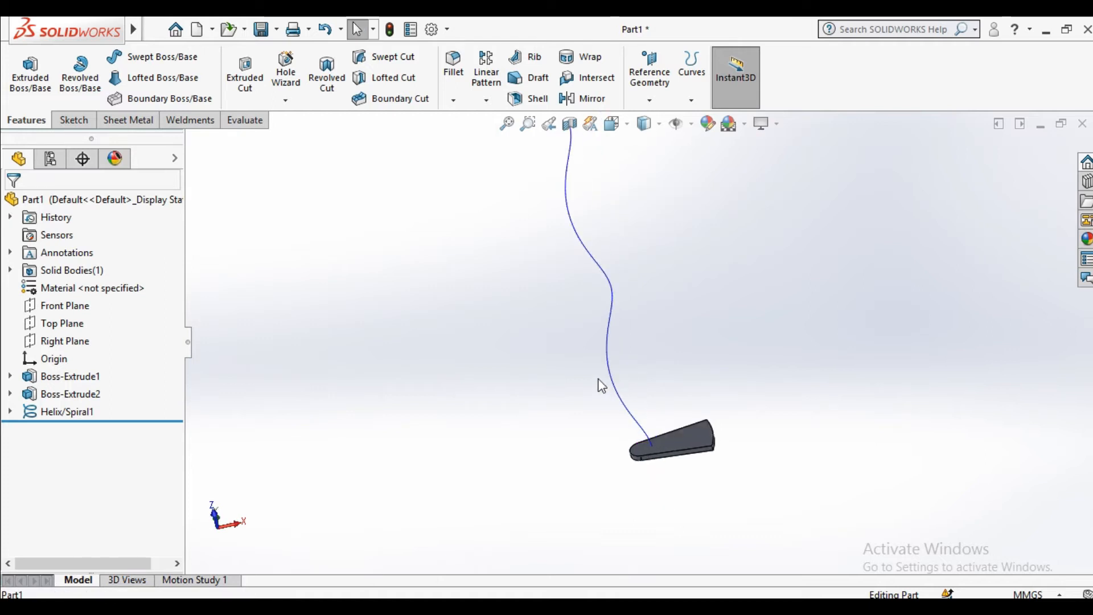
{"action": "middle_click_drag", "start_coordinate": [548, 190], "coordinate": [489, 121]}
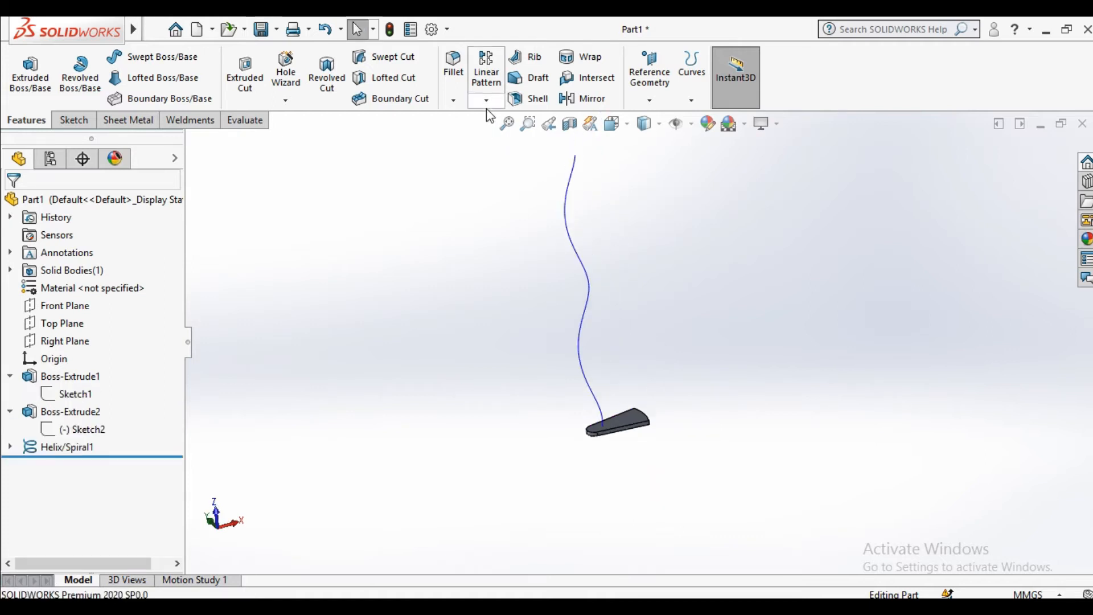
{"action": "left_click", "coordinate": [486, 101]}
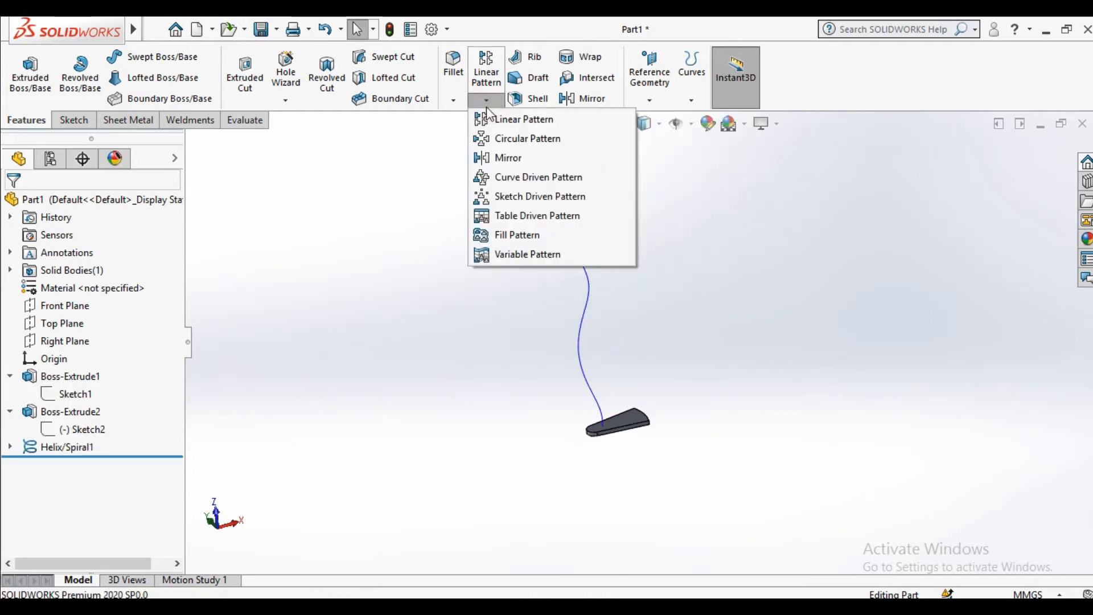
{"action": "left_click", "coordinate": [506, 182]}
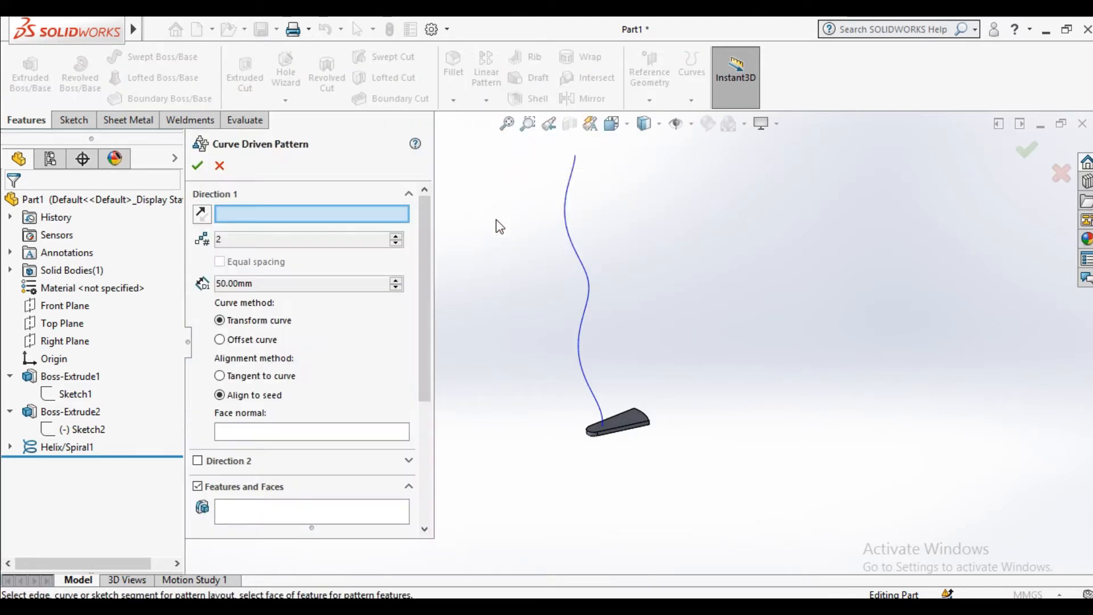
{"action": "left_click", "coordinate": [574, 251]}
{"action": "scroll", "coordinate": [603, 416], "scroll_direction": "down", "scroll_amount": 3}
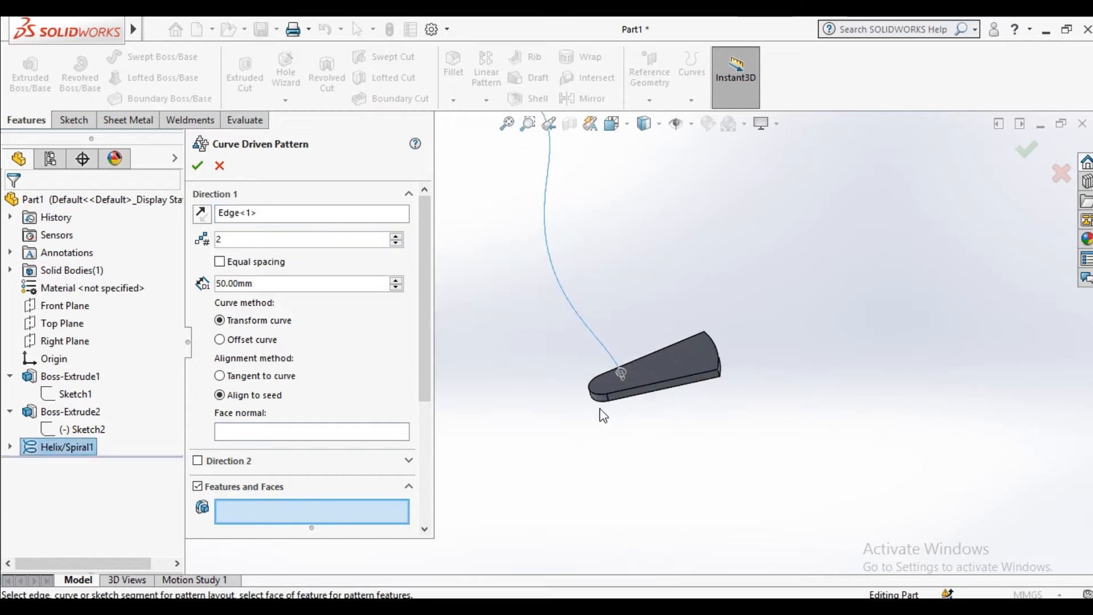
{"action": "scroll", "coordinate": [422, 362], "scroll_direction": "down", "scroll_amount": 3}
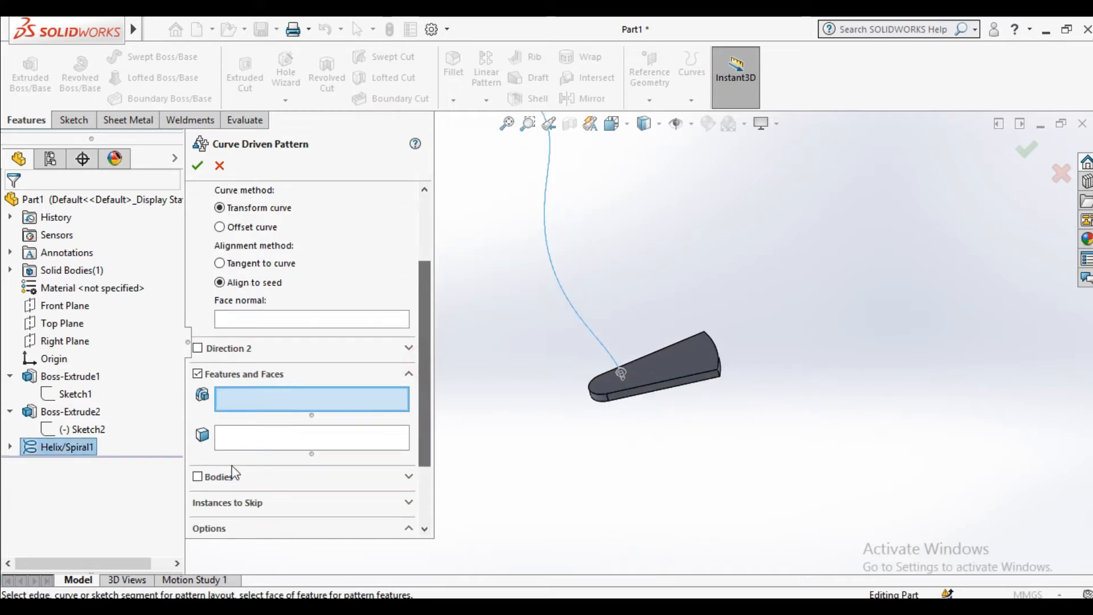
{"action": "left_click", "coordinate": [196, 477]}
{"action": "left_click", "coordinate": [665, 377]}
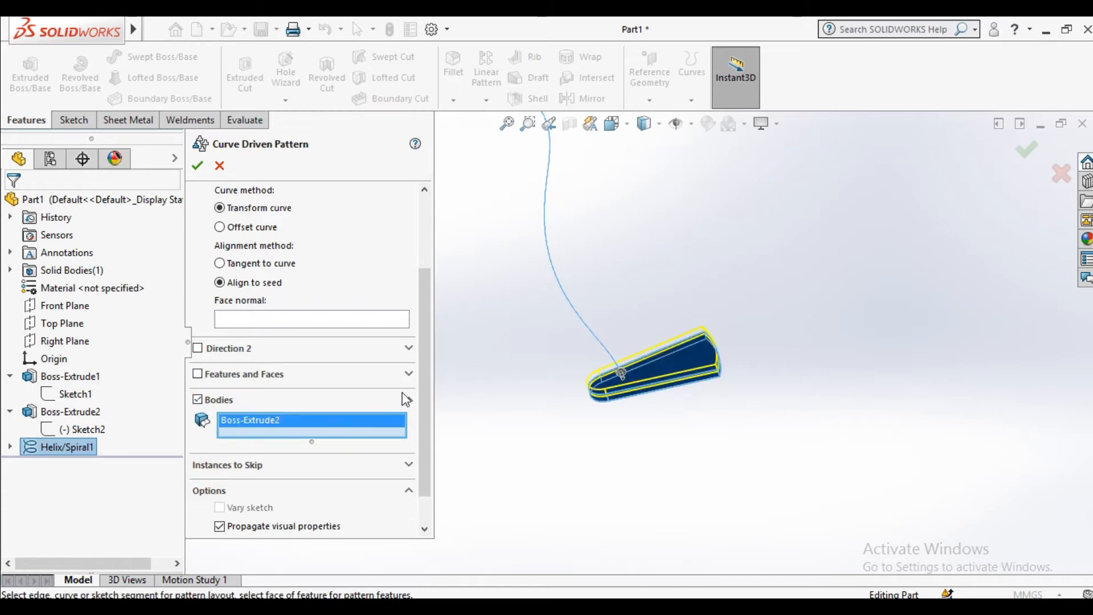
Set the curve-driven pattern to 42 instances with a spacing of 220 mm along the helix.
{"action": "left_click_drag", "start_coordinate": [418, 340], "coordinate": [424, 268]}
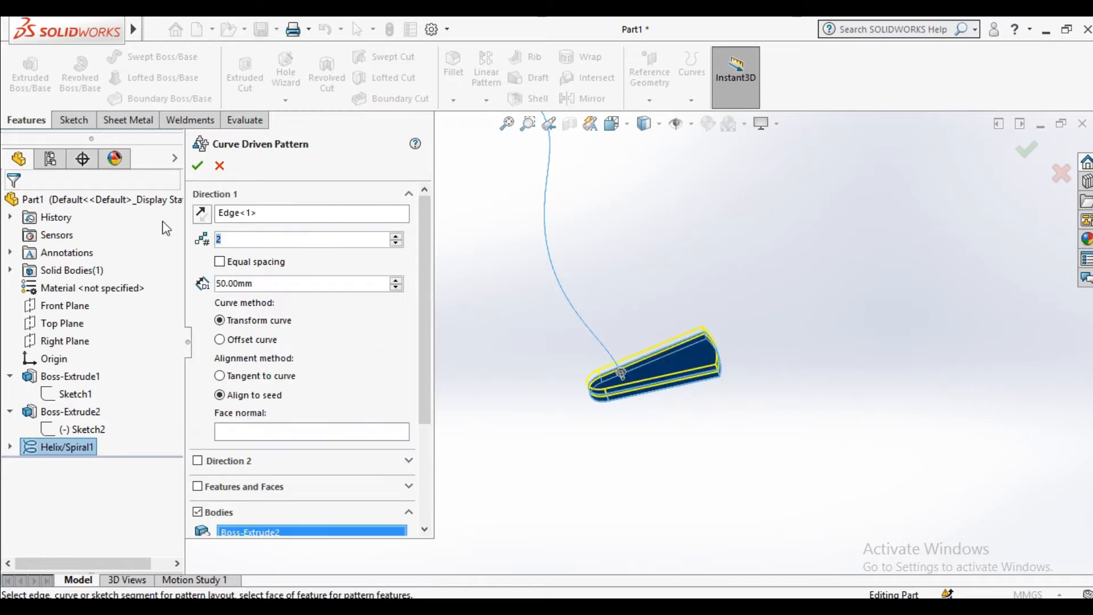
{"action": "type", "text": "42"}
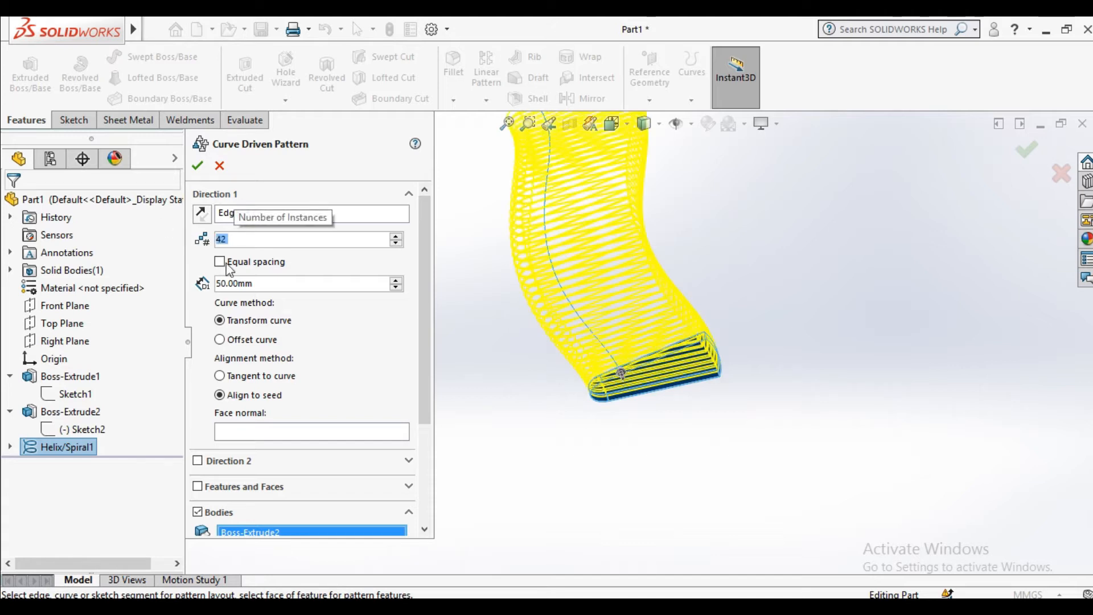
{"action": "double_click", "coordinate": [243, 282]}
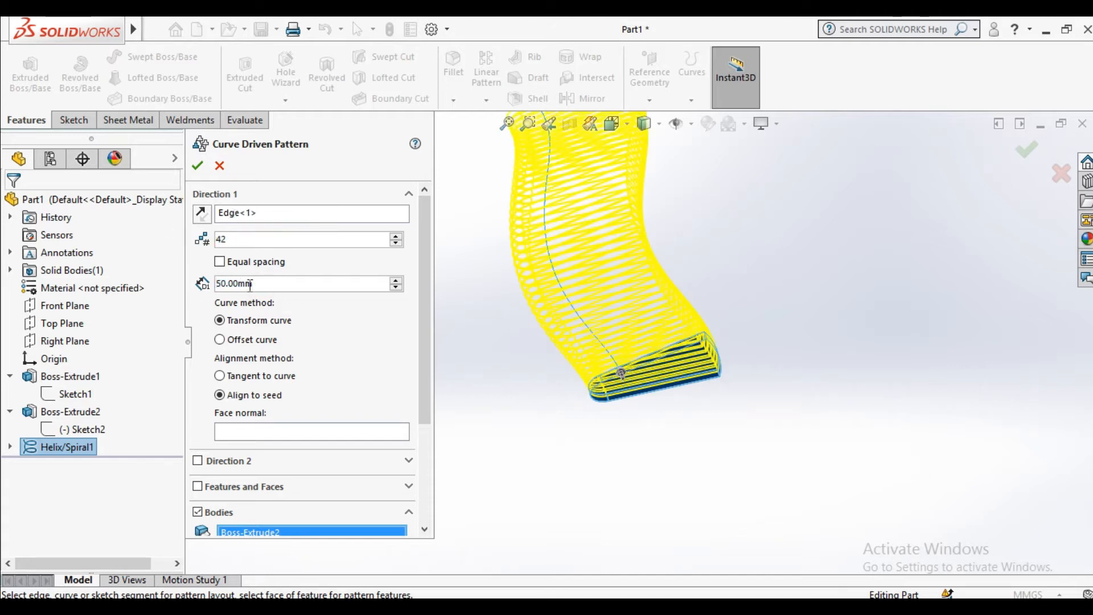
{"action": "type", "text": "220"}
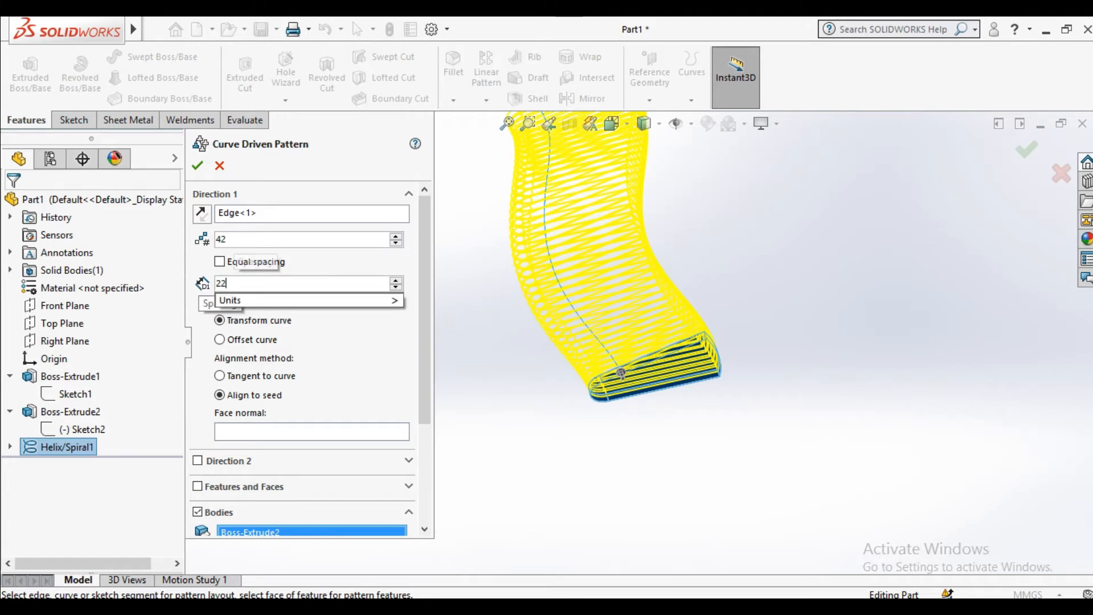
{"action": "key", "text": "Return"}
{"action": "scroll", "coordinate": [528, 324], "scroll_direction": "up", "scroll_amount": 5}
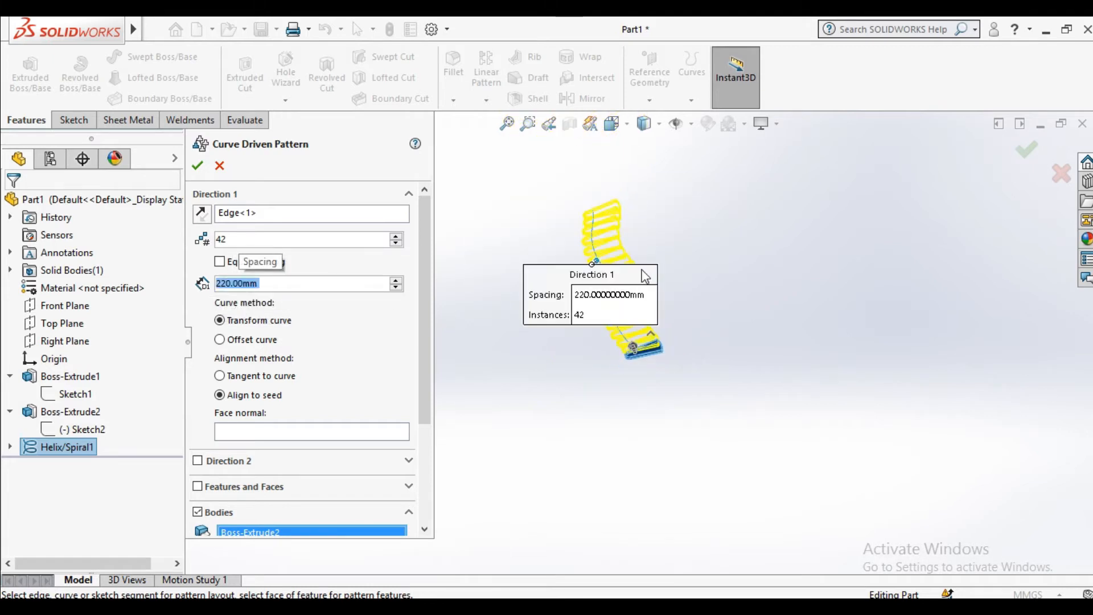
{"action": "scroll", "coordinate": [609, 303], "scroll_direction": "down", "scroll_amount": 5}
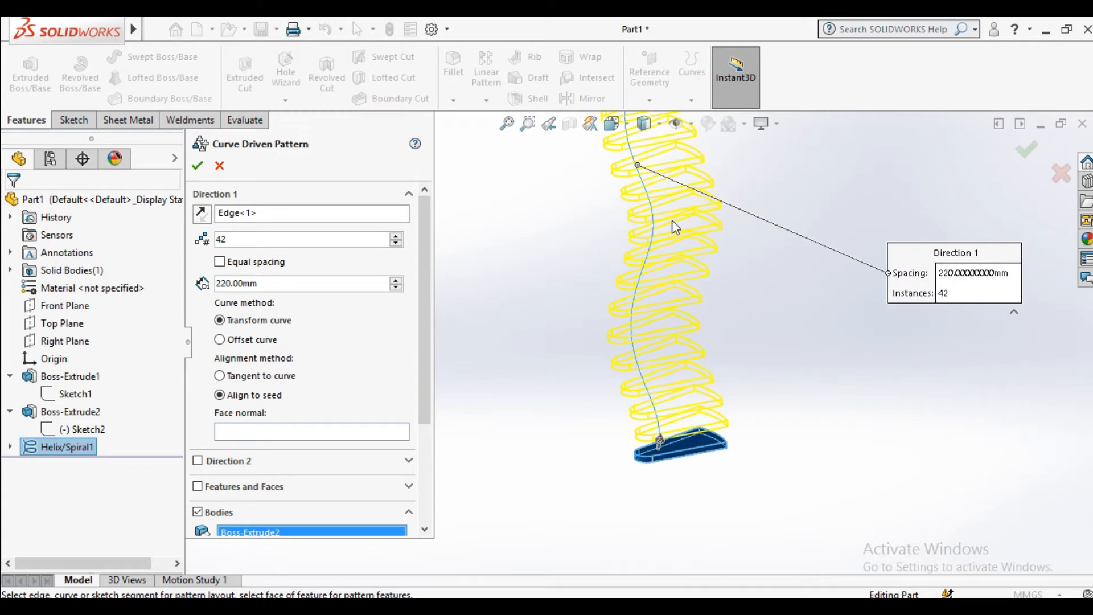
{"action": "scroll", "coordinate": [661, 216], "scroll_direction": "up", "scroll_amount": 3}
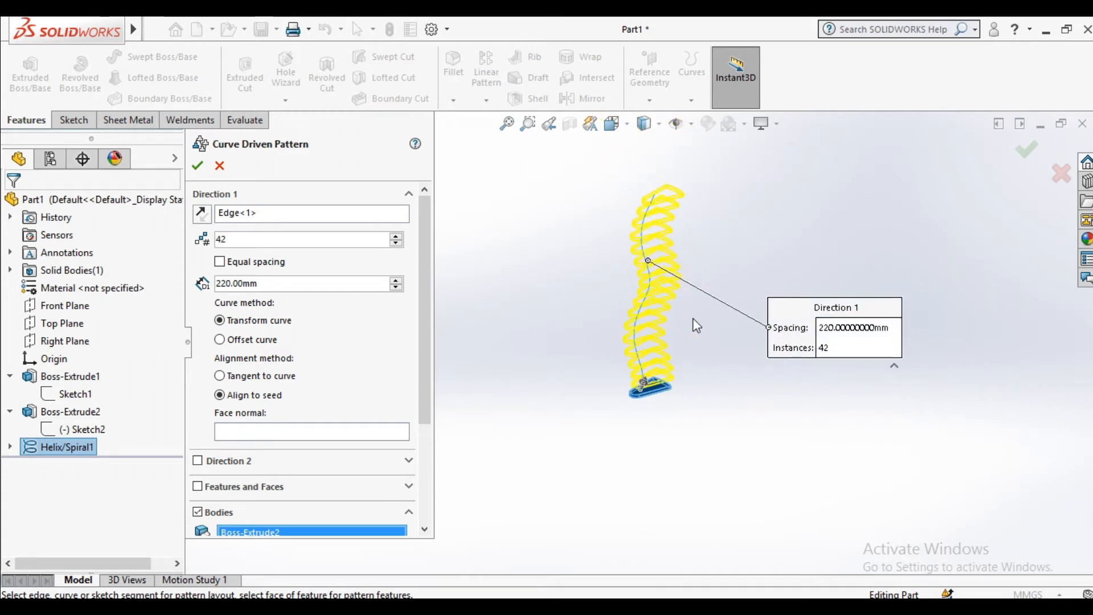
{"action": "scroll", "coordinate": [626, 373], "scroll_direction": "down", "scroll_amount": 4}
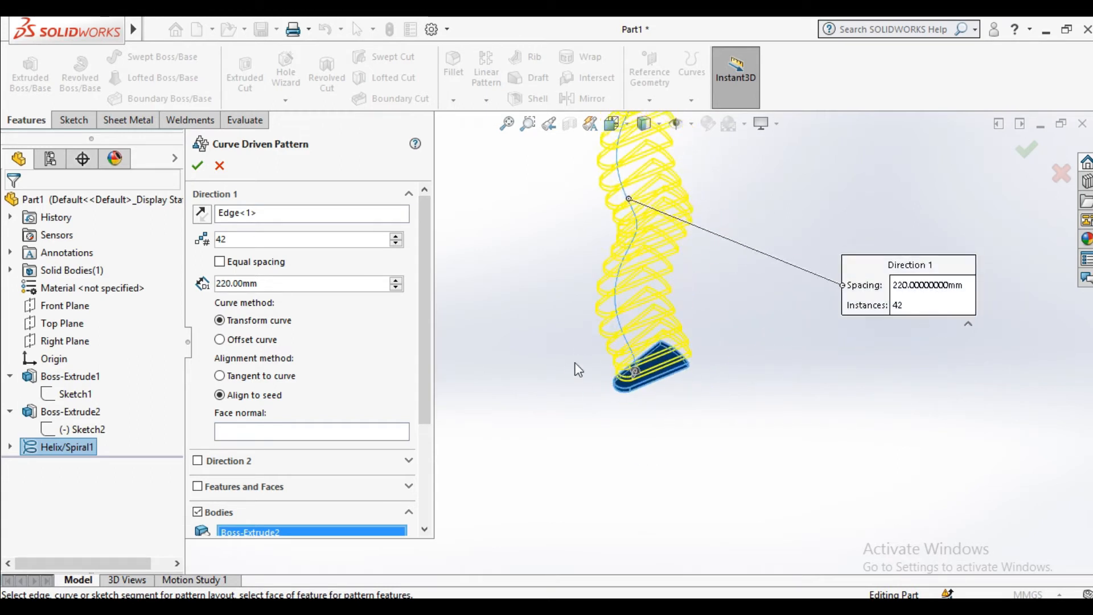
Align the pattern tangent to the curve, using the blade's rounded end face as the face normal, and complete the pattern.
{"action": "left_click_drag", "start_coordinate": [426, 330], "coordinate": [425, 359]}
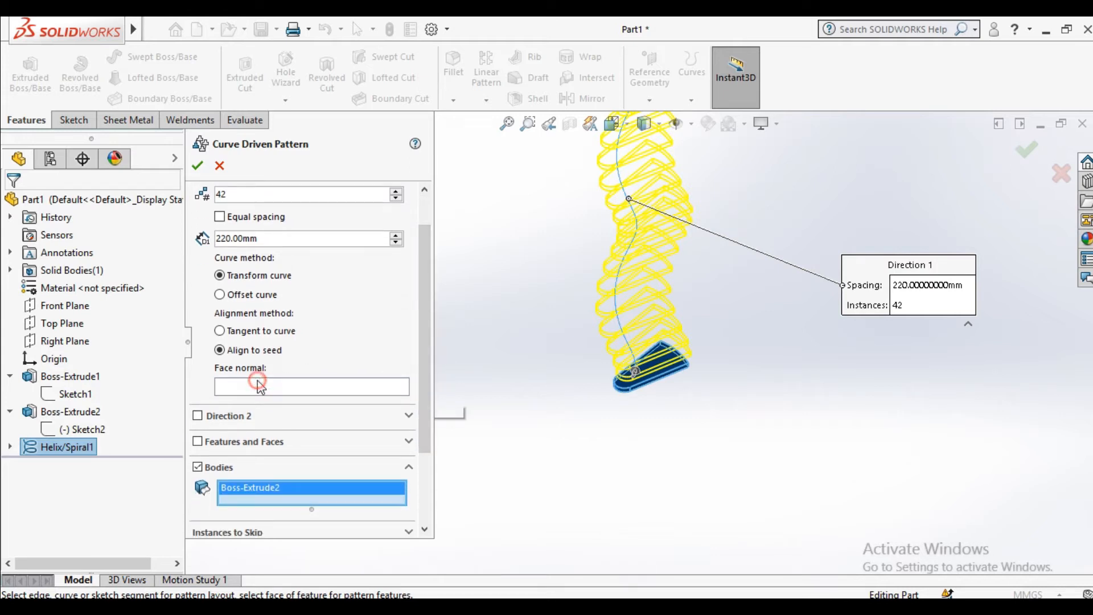
{"action": "left_click", "coordinate": [245, 331]}
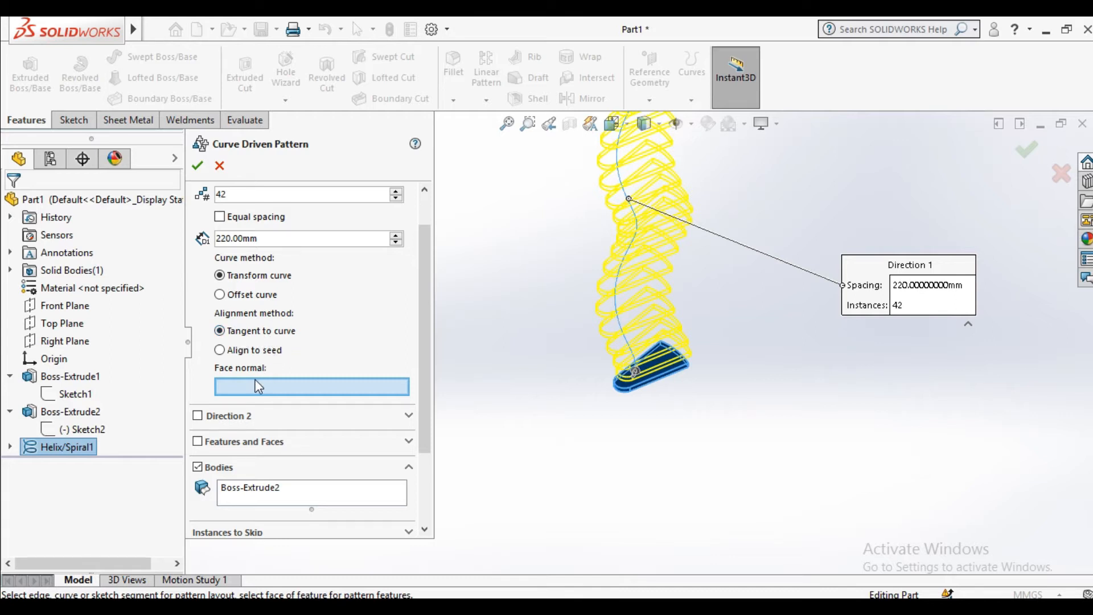
{"action": "scroll", "coordinate": [635, 376], "scroll_direction": "down", "scroll_amount": 6}
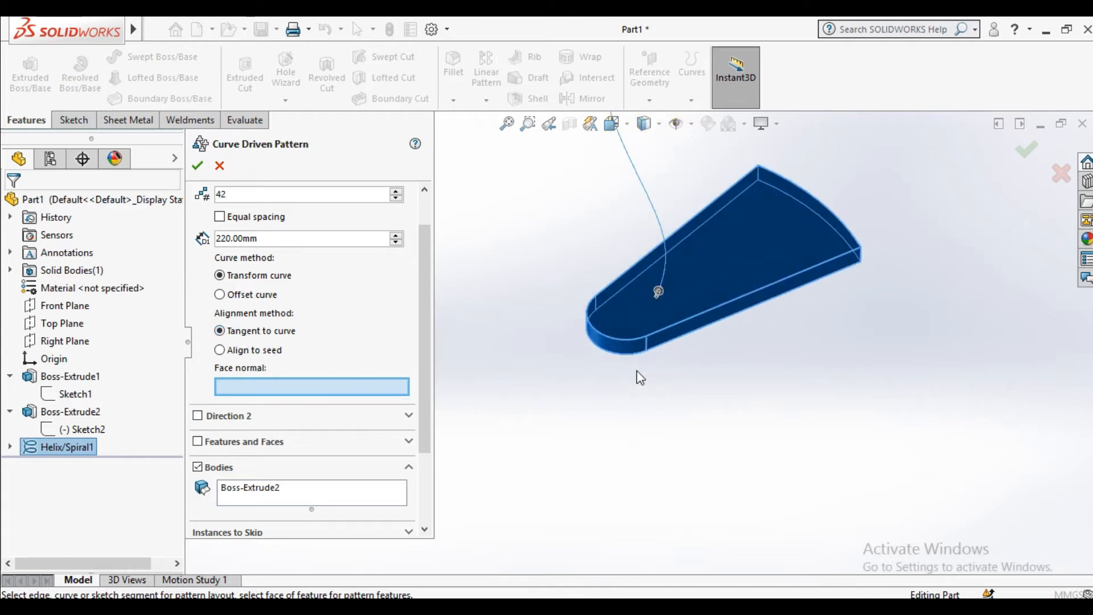
{"action": "left_click", "coordinate": [603, 342]}
{"action": "scroll", "coordinate": [625, 340], "scroll_direction": "up", "scroll_amount": 5}
{"action": "middle_click_drag", "start_coordinate": [689, 342], "coordinate": [660, 317]}
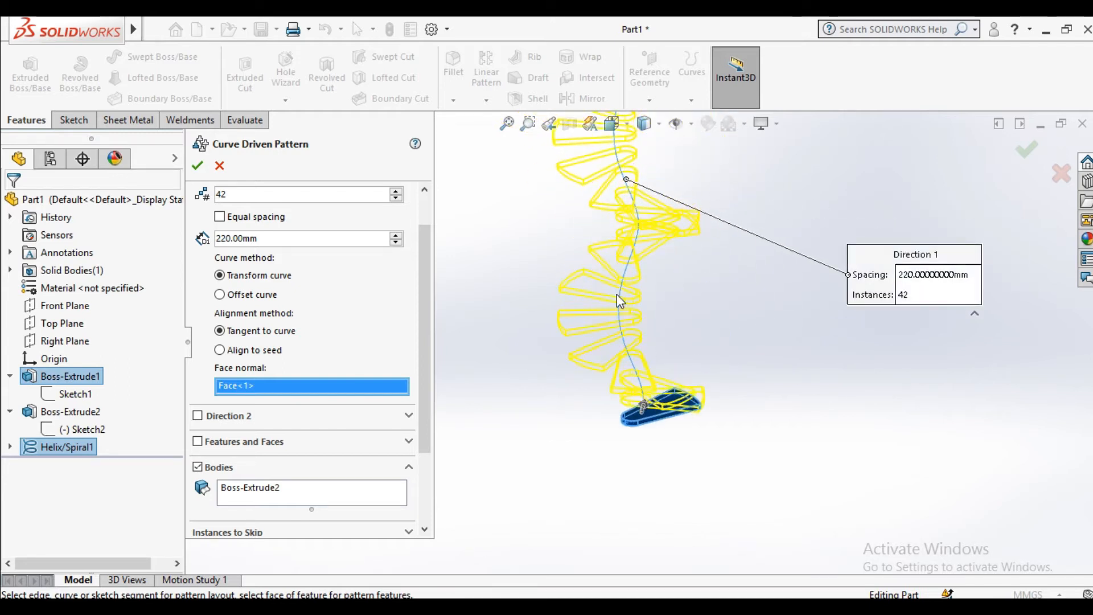
{"action": "middle_click_drag", "start_coordinate": [689, 393], "coordinate": [540, 295]}
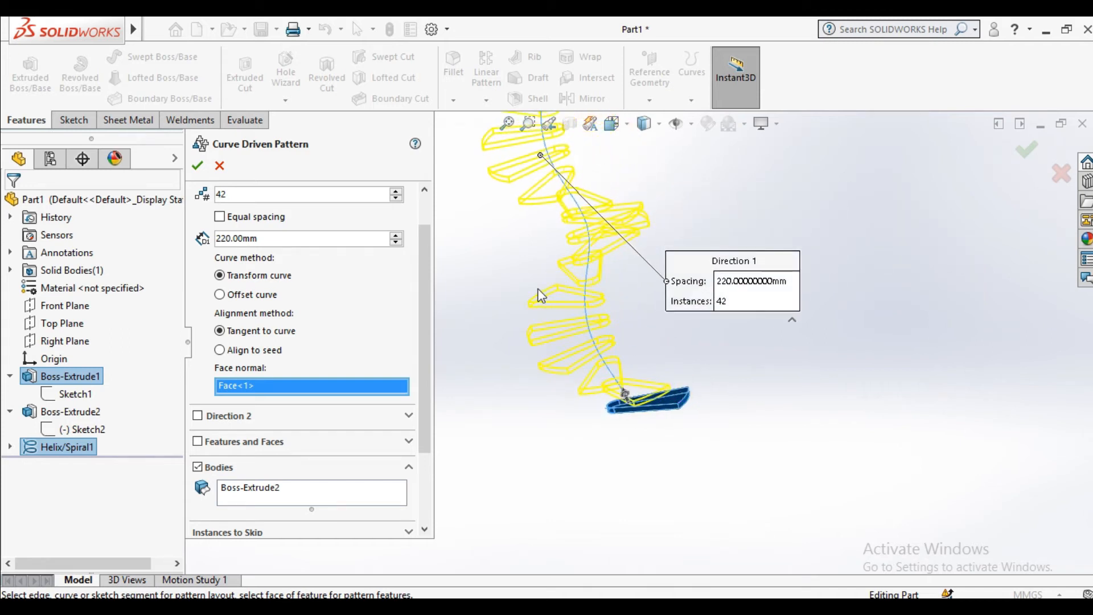
{"action": "middle_click_drag", "start_coordinate": [601, 275], "coordinate": [464, 279]}
{"action": "middle_click_drag", "start_coordinate": [569, 252], "coordinate": [613, 336]}
{"action": "left_click", "coordinate": [198, 166]}
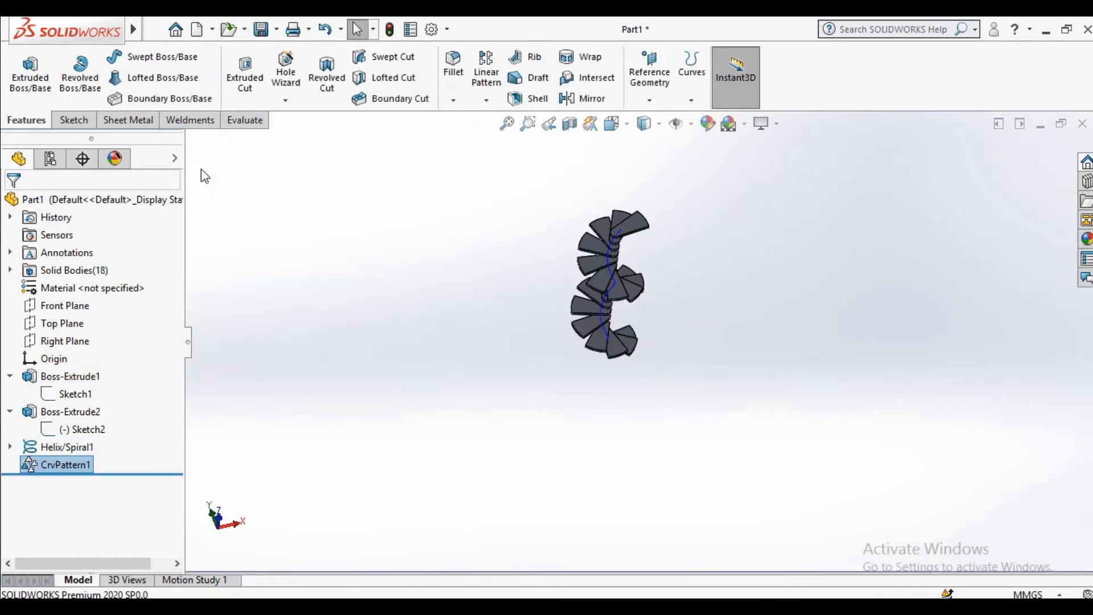
Hide the helix curve running through the patterned blades.
{"action": "middle_click_drag", "start_coordinate": [544, 322], "coordinate": [566, 276]}
{"action": "scroll", "coordinate": [607, 304], "scroll_direction": "down", "scroll_amount": 5}
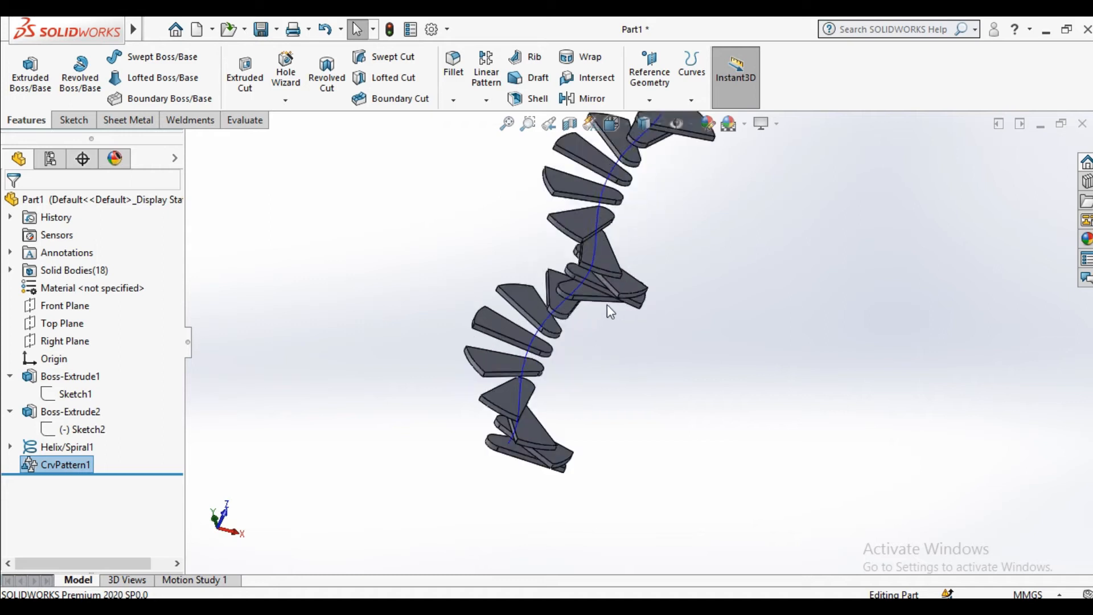
{"action": "right_click", "coordinate": [572, 289]}
{"action": "left_click", "coordinate": [607, 264]}
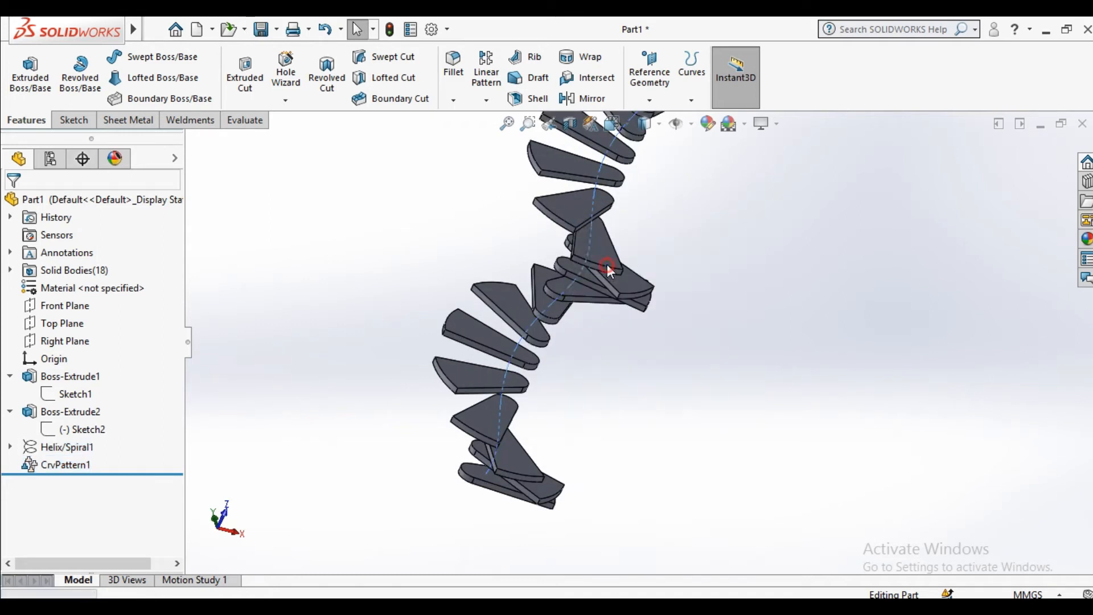
{"action": "left_click", "coordinate": [721, 222]}
Sketch a circle about 172 mm in diameter on the end blade's large flat face, centred on the origin.
{"action": "middle_click_drag", "start_coordinate": [715, 232], "coordinate": [650, 275]}
{"action": "scroll", "coordinate": [589, 203], "scroll_direction": "down", "scroll_amount": 5}
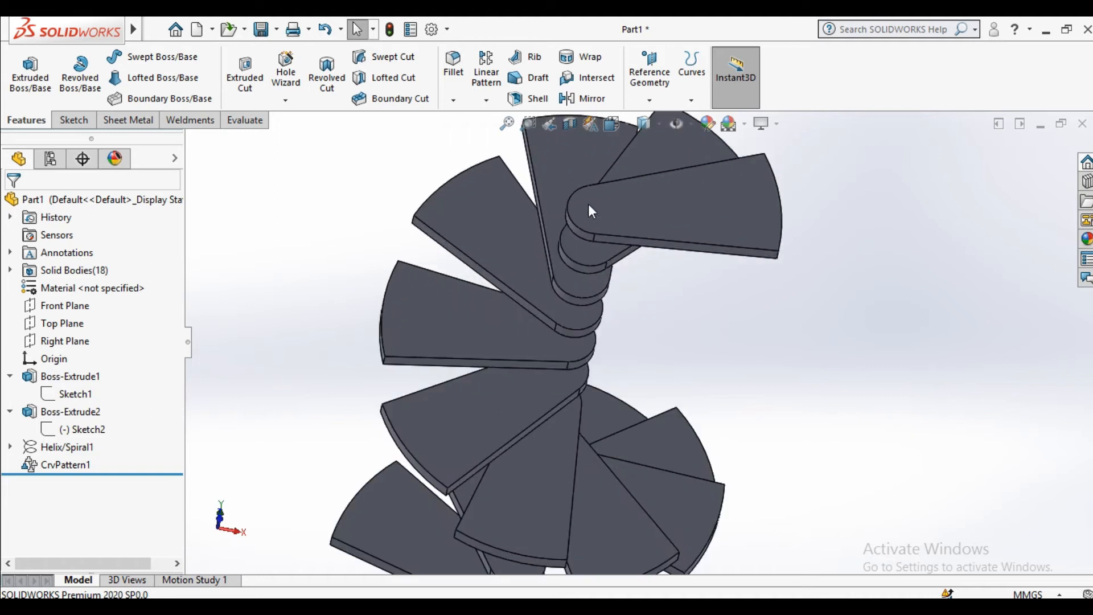
{"action": "left_click", "coordinate": [619, 219]}
{"action": "left_click", "coordinate": [687, 165]}
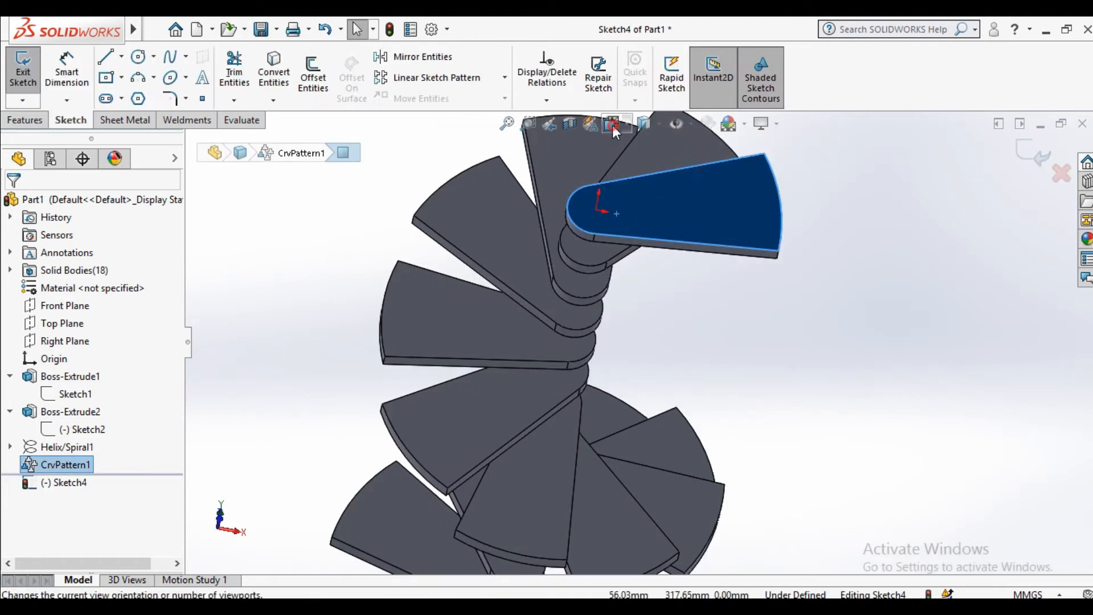
{"action": "scroll", "coordinate": [361, 356], "scroll_direction": "down", "scroll_amount": 10}
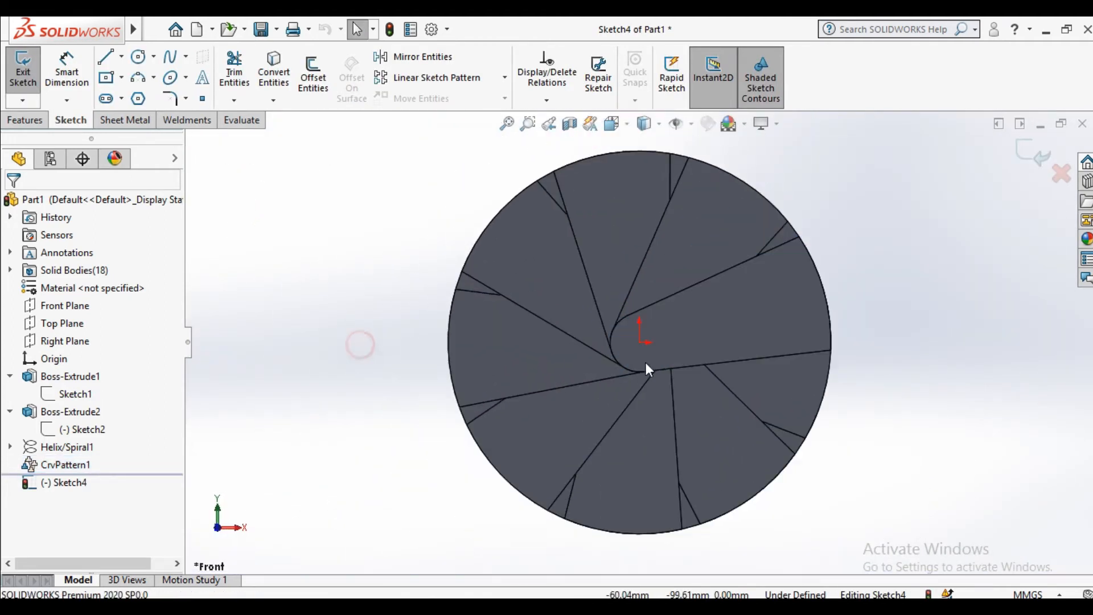
{"action": "left_click", "coordinate": [138, 57]}
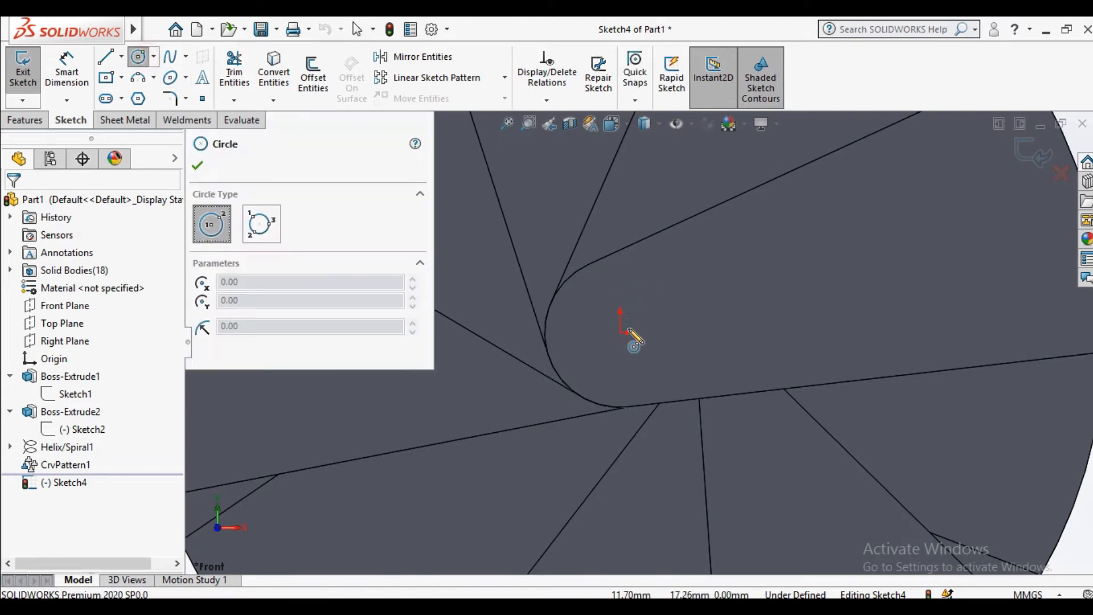
{"action": "left_click", "coordinate": [619, 333]}
{"action": "left_click", "coordinate": [662, 381]}
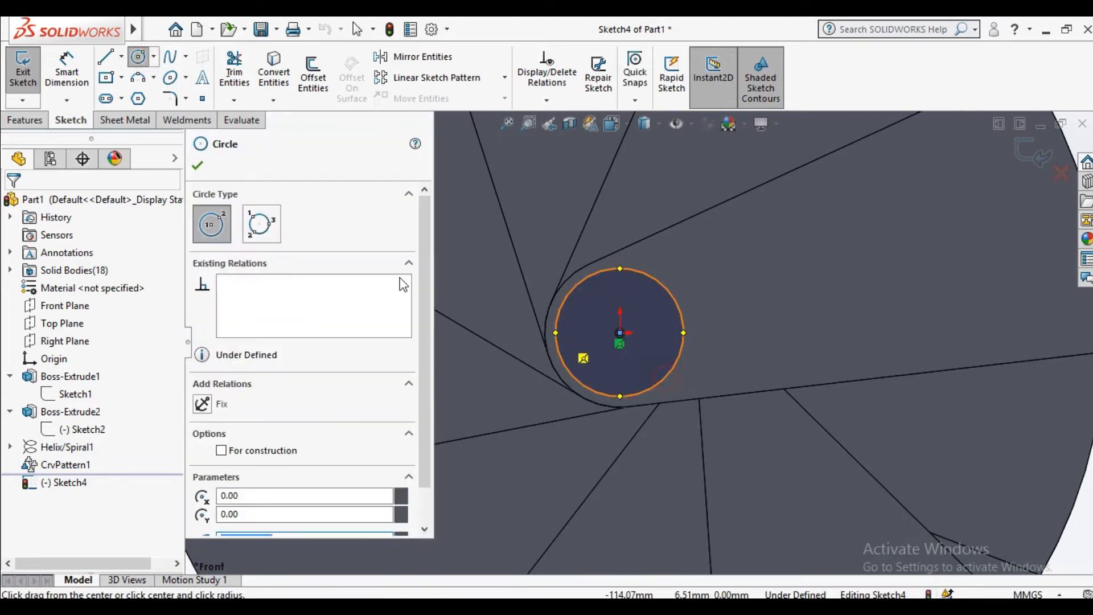
{"action": "left_click", "coordinate": [197, 166]}
Dimension the circle's diameter to 150 mm.
{"action": "left_click", "coordinate": [67, 71]}
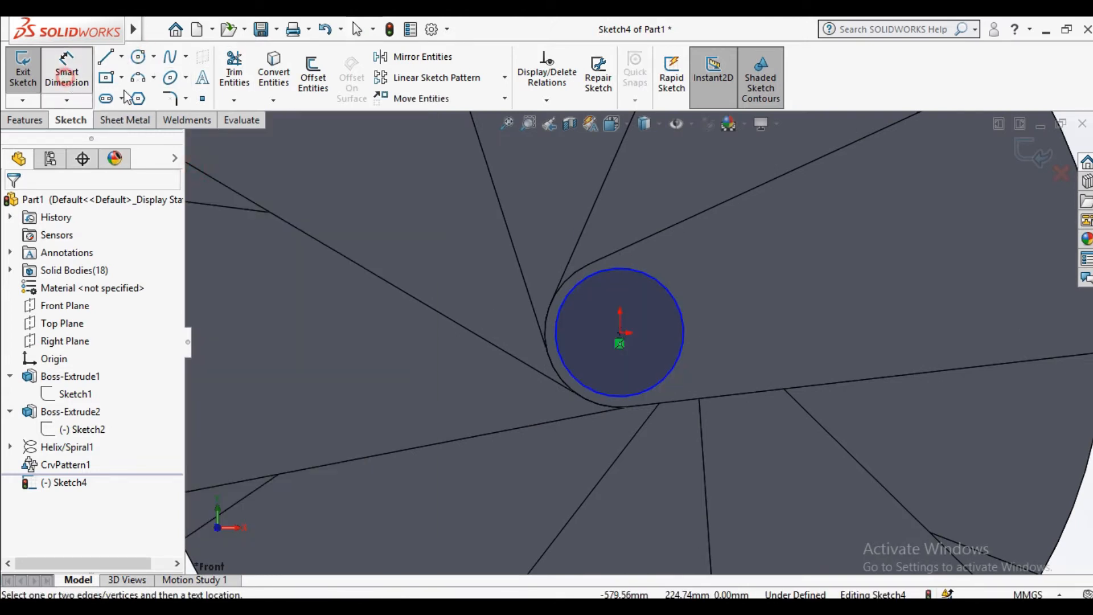
{"action": "left_click", "coordinate": [669, 289]}
{"action": "key", "text": "f"}
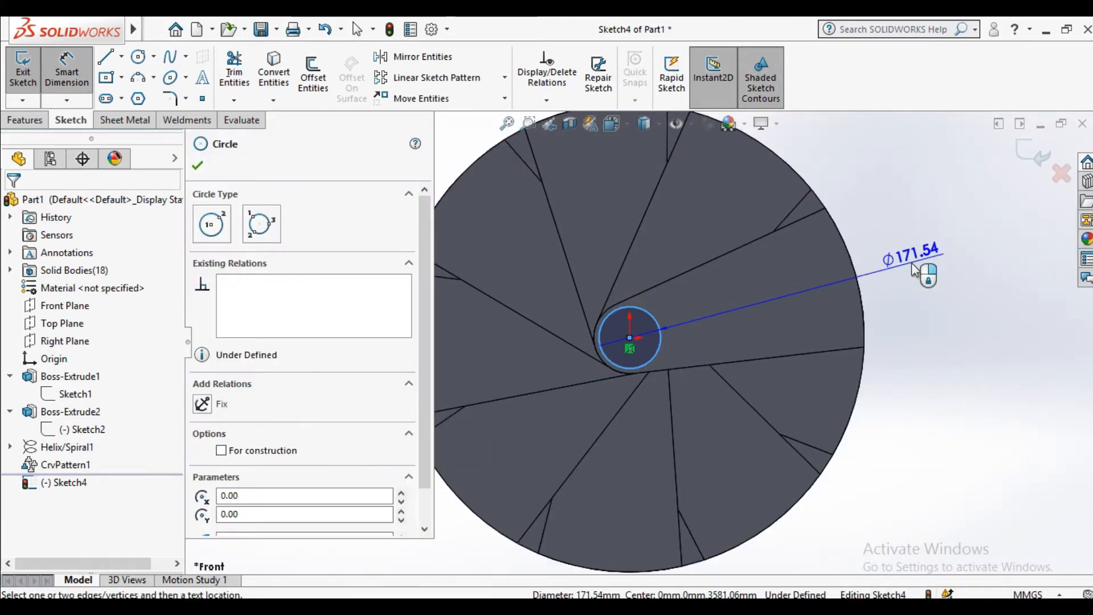
{"action": "left_click", "coordinate": [915, 262]}
{"action": "type", "text": "150"}
{"action": "key", "text": "Return"}
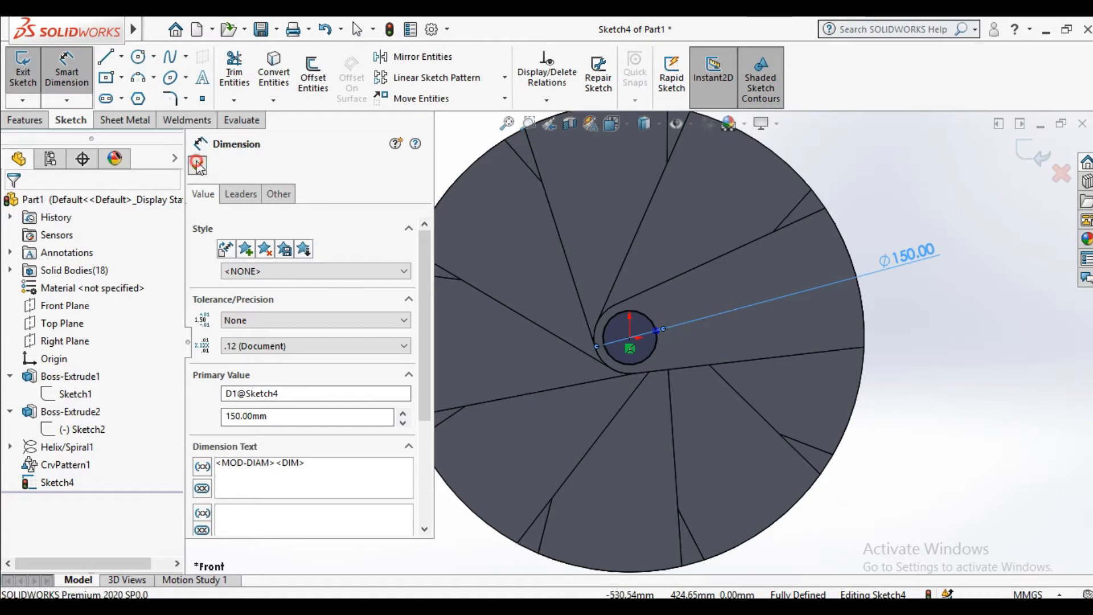
{"action": "left_click", "coordinate": [197, 166]}
Cut the 150 mm circle through all of the patterned blades.
{"action": "left_click", "coordinate": [26, 120]}
{"action": "left_click", "coordinate": [245, 74]}
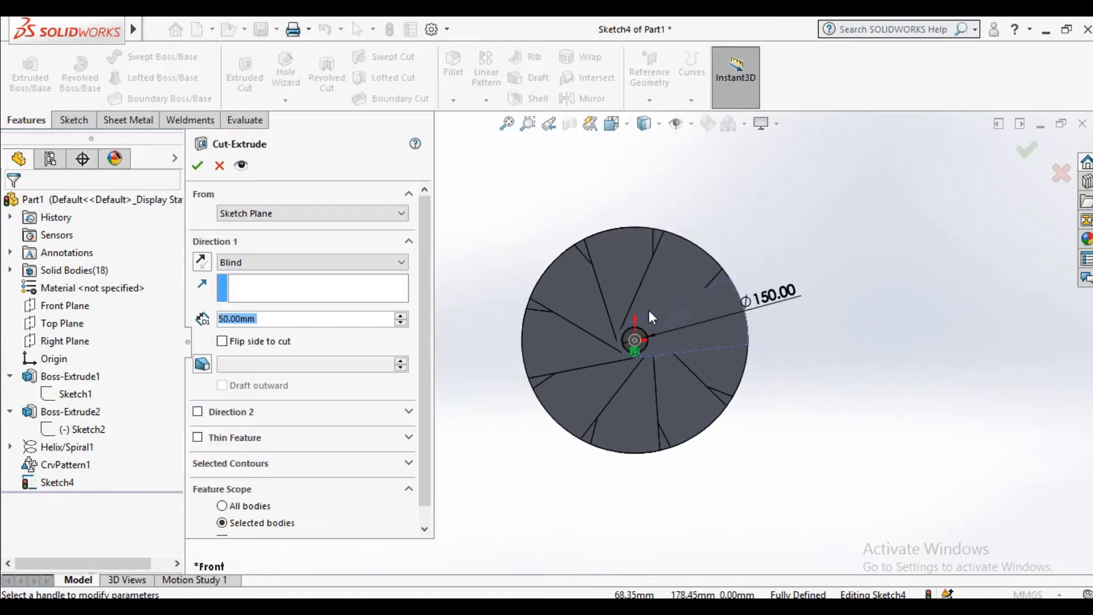
{"action": "left_click", "coordinate": [285, 267]}
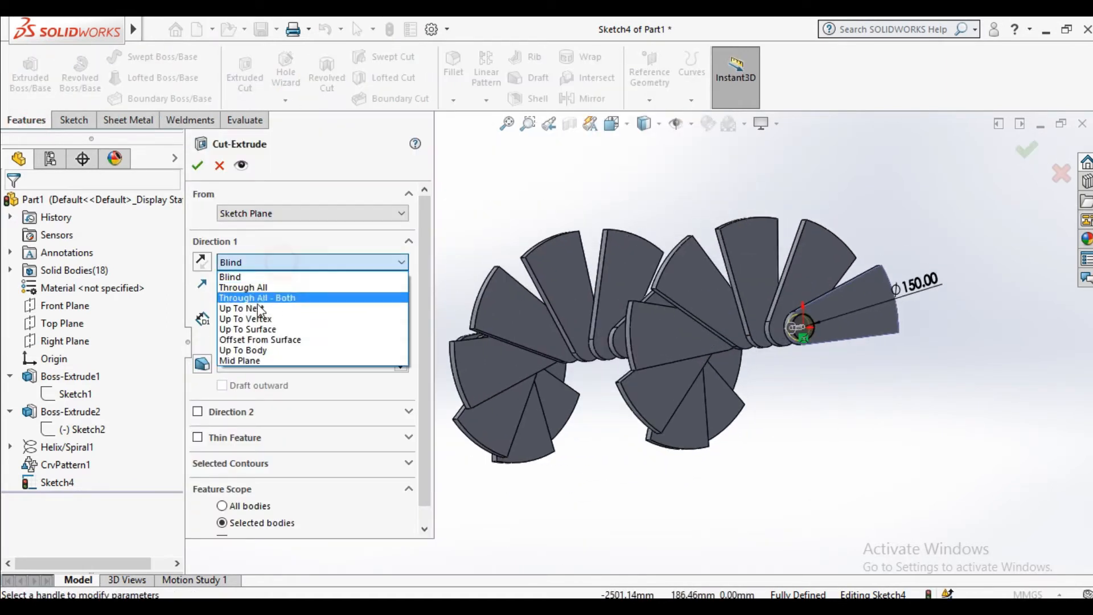
{"action": "left_click", "coordinate": [256, 288]}
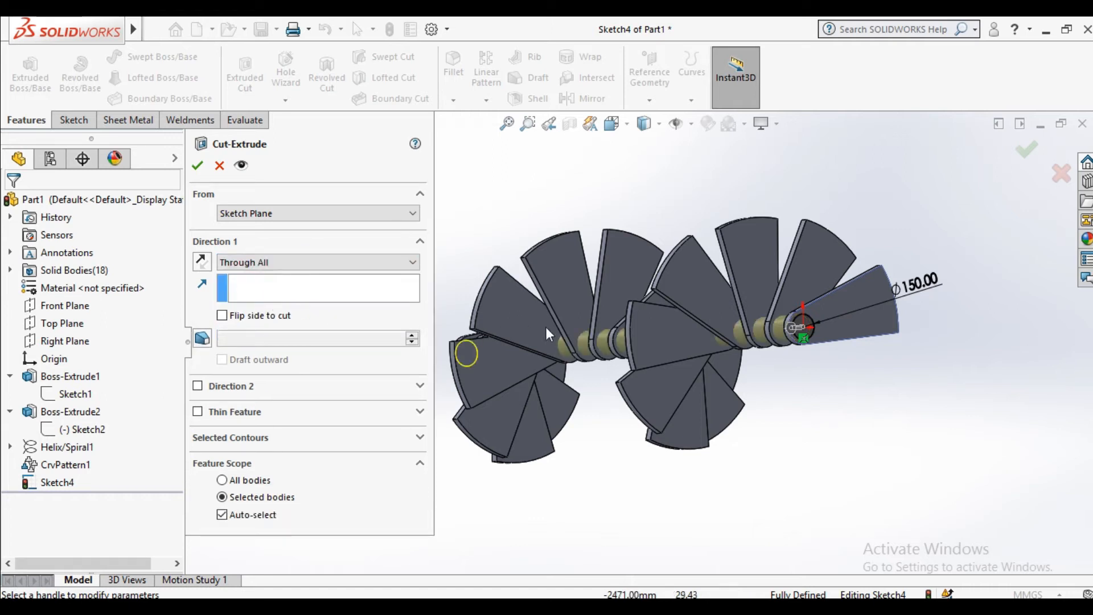
{"action": "left_click", "coordinate": [197, 166]}
Sketch a circle on the end blade's flat face, centred on the origin and matching the edge of the cut hole.
{"action": "middle_click_drag", "start_coordinate": [455, 342], "coordinate": [740, 351]}
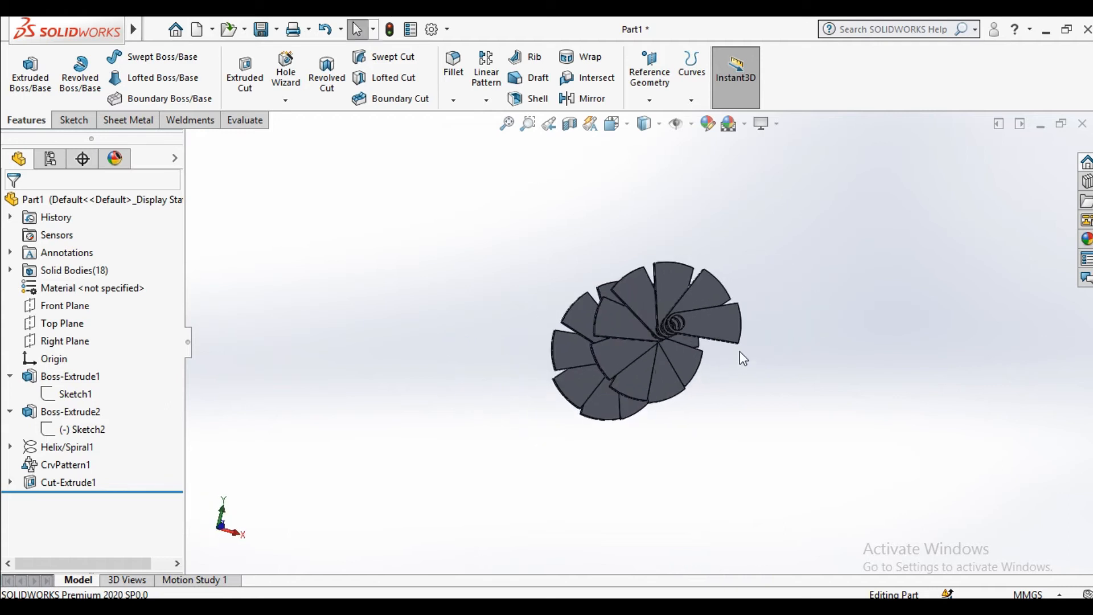
{"action": "scroll", "coordinate": [637, 294], "scroll_direction": "down", "scroll_amount": 5}
{"action": "left_click", "coordinate": [639, 293]}
{"action": "left_click", "coordinate": [710, 247]}
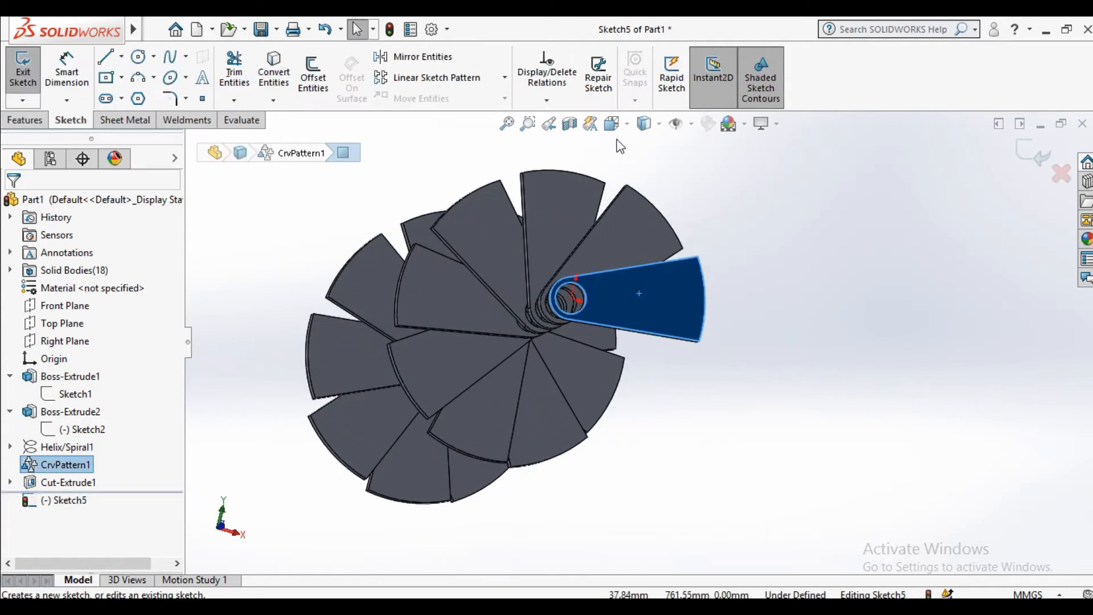
{"action": "key", "text": "ctrl+1"}
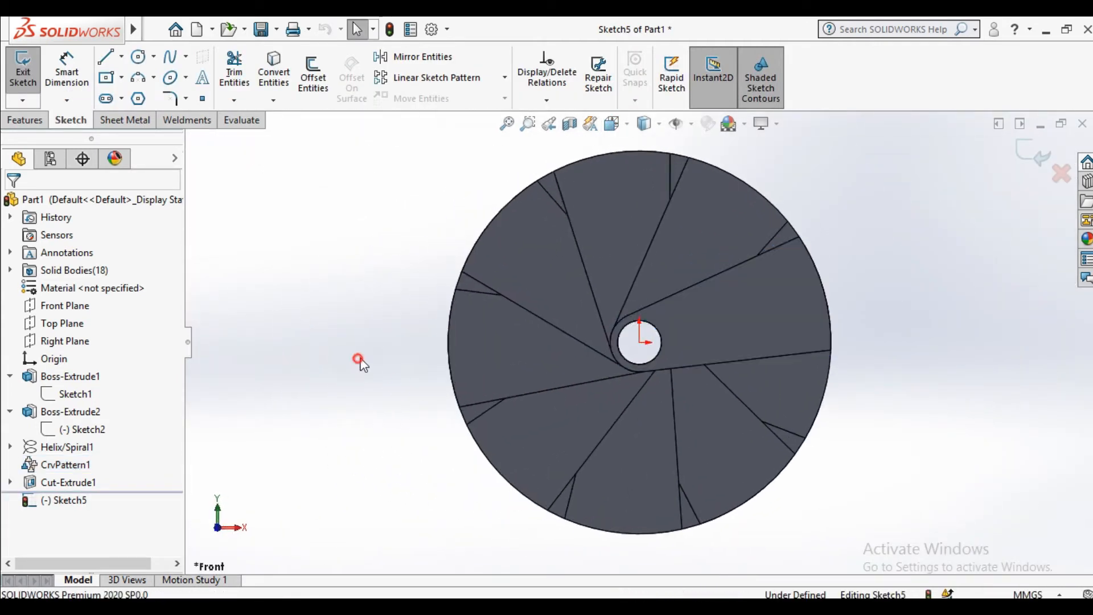
{"action": "scroll", "coordinate": [568, 292], "scroll_direction": "down", "scroll_amount": 5}
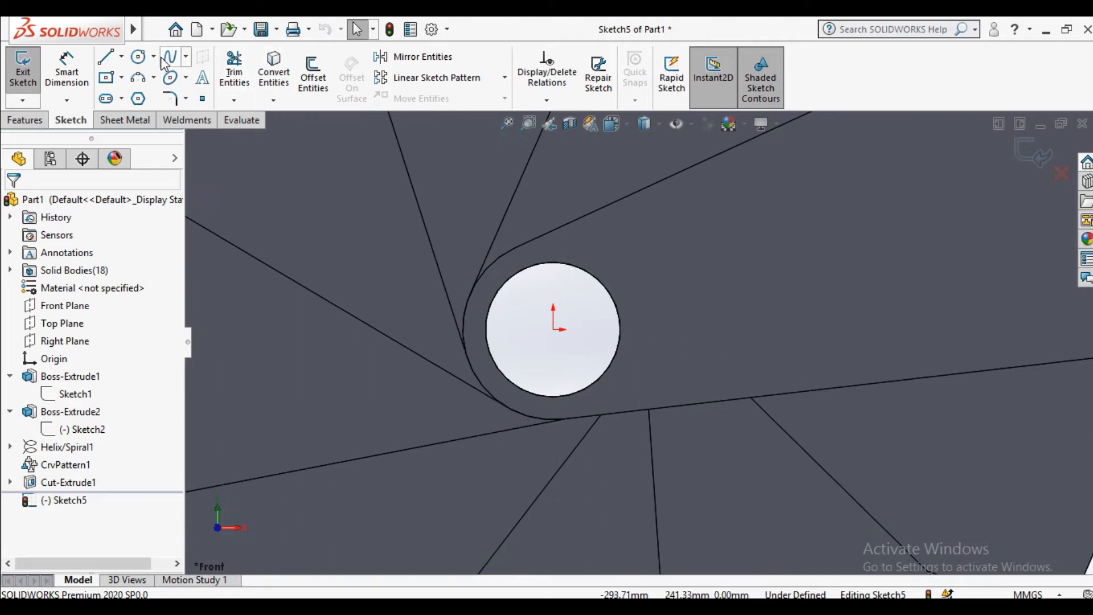
{"action": "left_click", "coordinate": [137, 56]}
{"action": "left_click", "coordinate": [552, 329]}
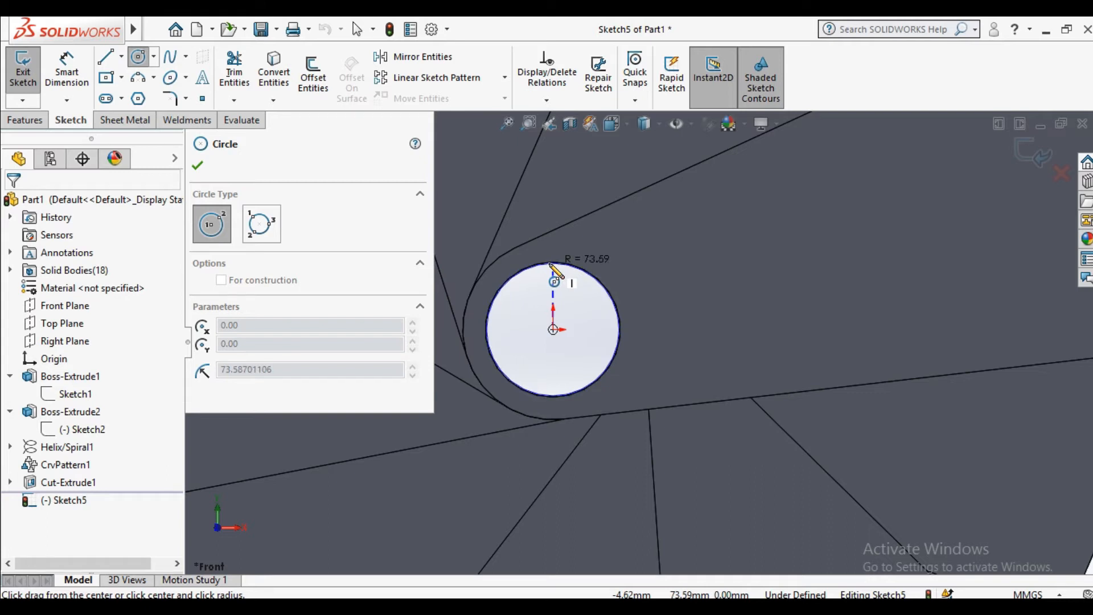
{"action": "left_click", "coordinate": [551, 264]}
{"action": "right_click", "coordinate": [595, 256]}
{"action": "left_click", "coordinate": [622, 262]}
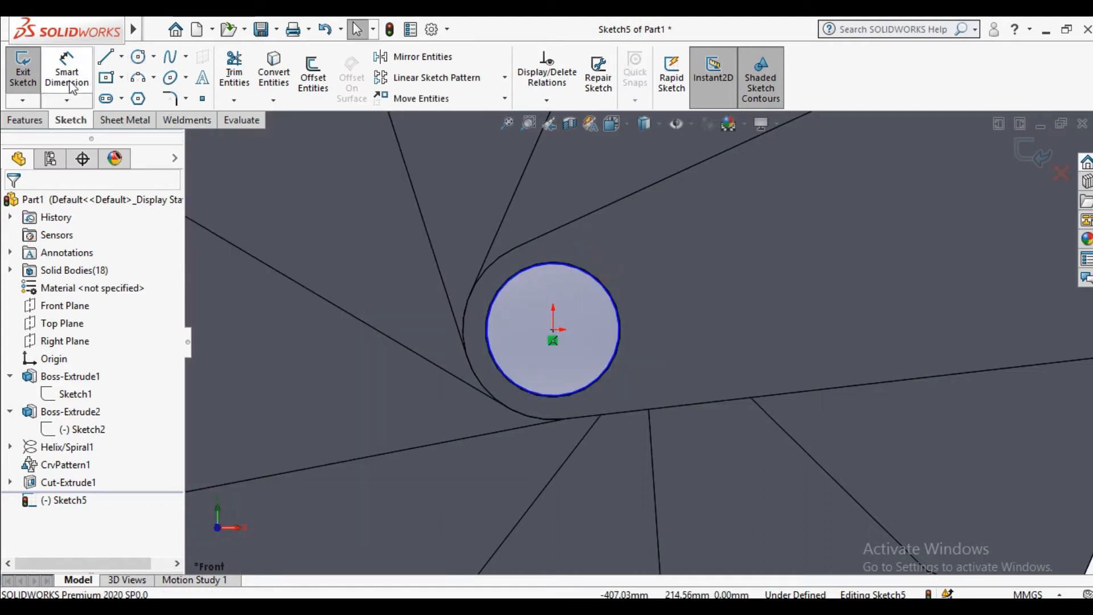
Set up a boss extrusion of the circle 4000 mm through the blades, with a second direction 1000 mm the opposite way.
{"action": "left_click", "coordinate": [25, 120]}
{"action": "left_click", "coordinate": [31, 85]}
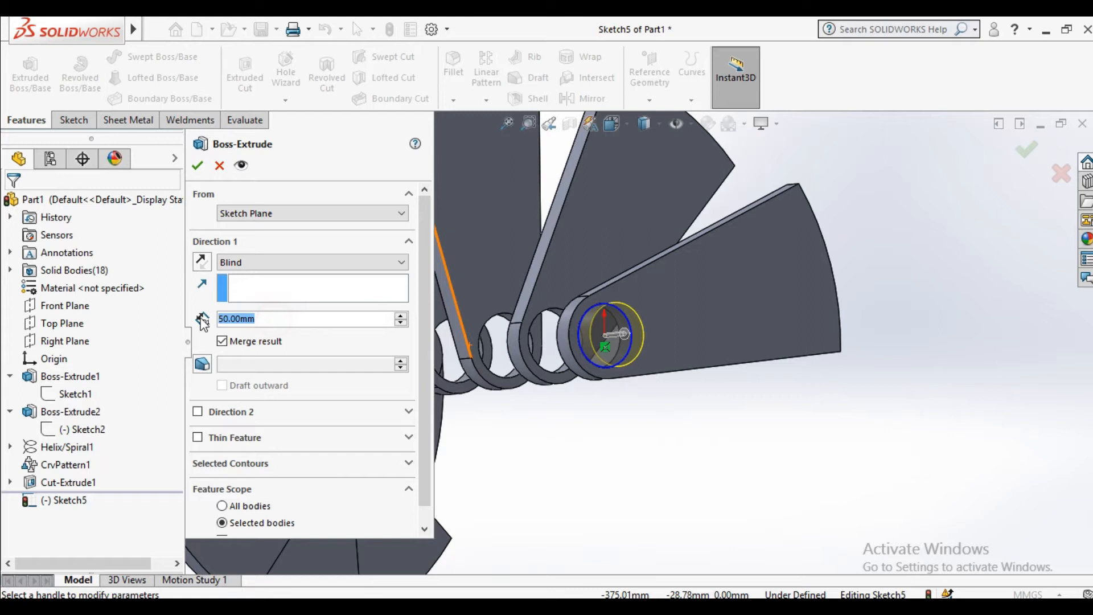
{"action": "type", "text": "1000"}
{"action": "key", "text": "Return"}
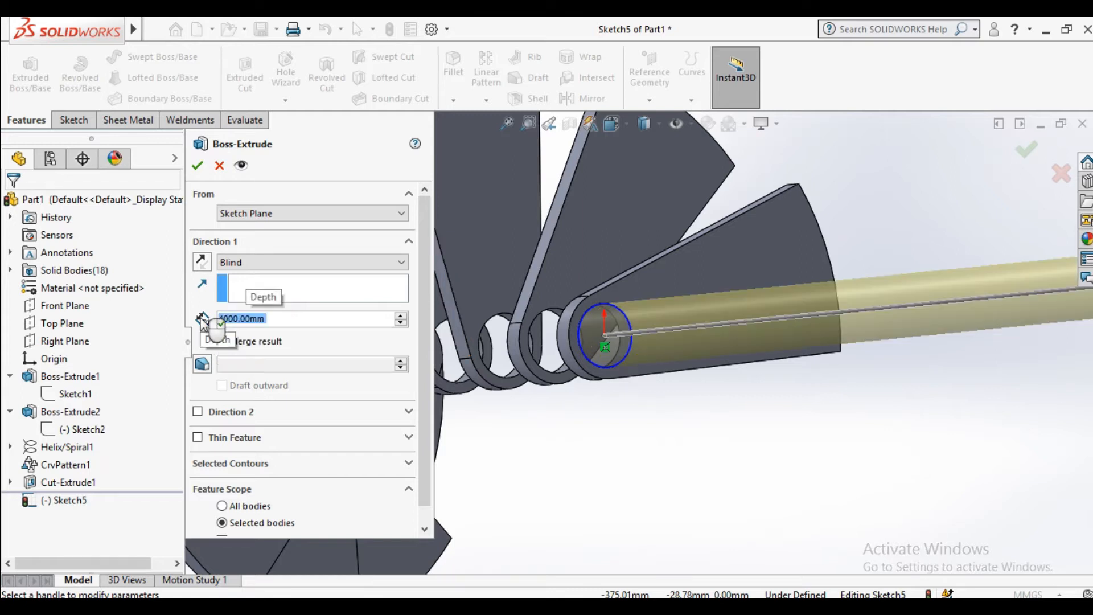
{"action": "left_click", "coordinate": [202, 262]}
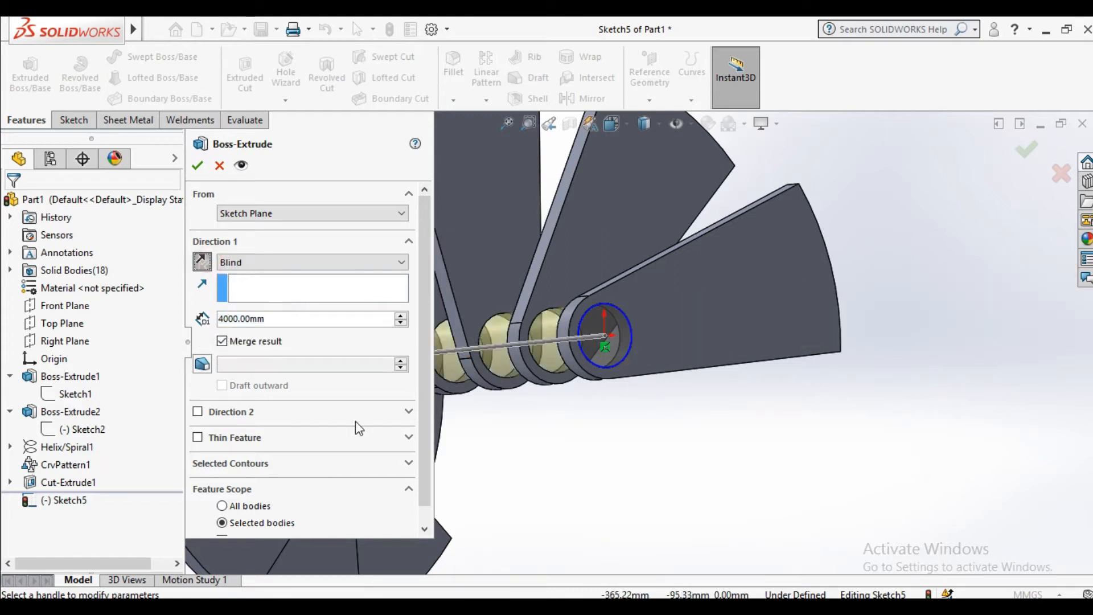
{"action": "left_click", "coordinate": [198, 411]}
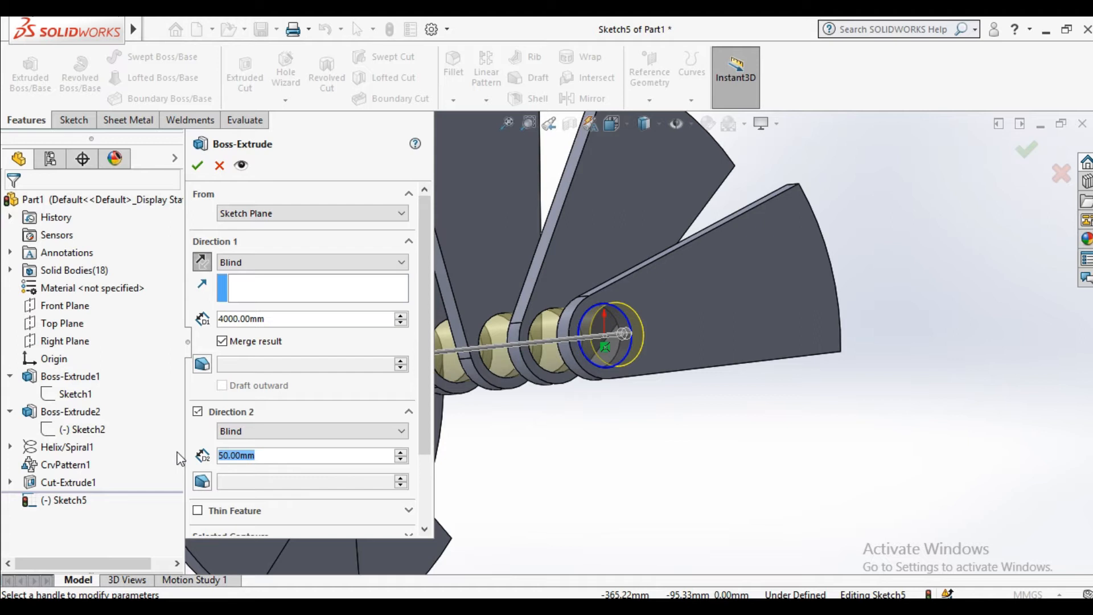
{"action": "type", "text": "1000"}
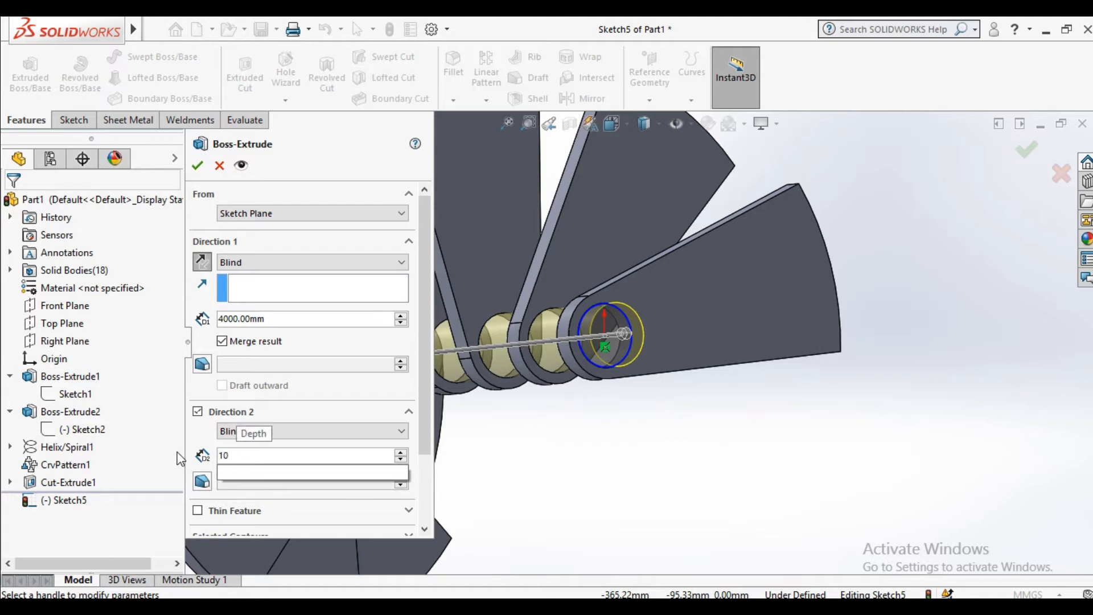
{"action": "key", "text": "Return"}
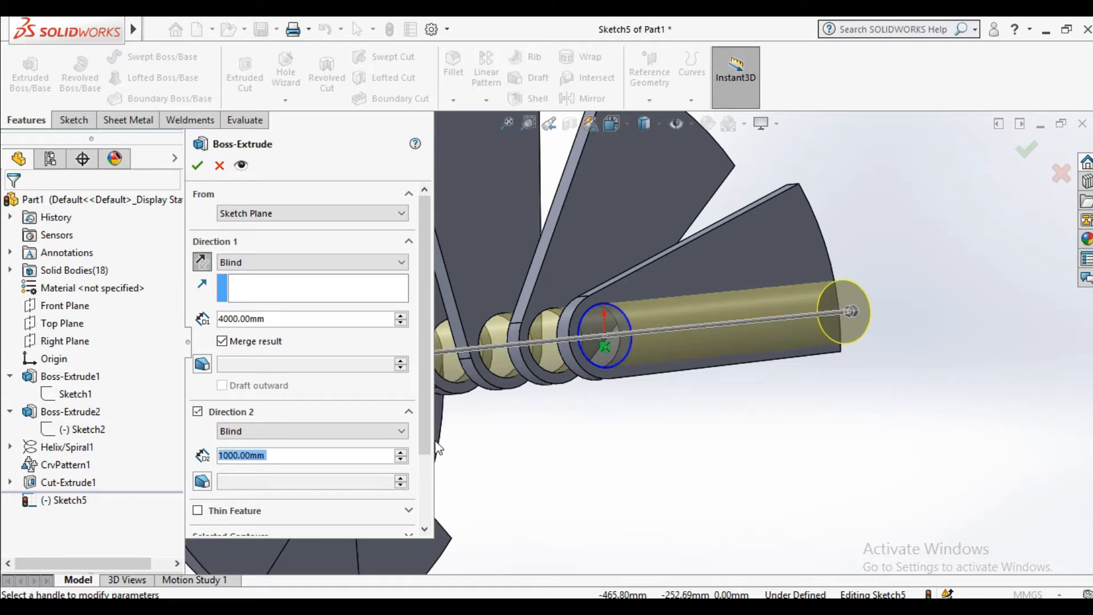
Make the extrusion a 6 mm one-direction thin feature with the wall inside the circle, and create the hollow column.
{"action": "left_click", "coordinate": [198, 509]}
{"action": "scroll", "coordinate": [421, 441], "scroll_direction": "down", "scroll_amount": 3}
{"action": "left_click", "coordinate": [283, 443]}
{"action": "left_click", "coordinate": [293, 440]}
{"action": "type", "text": "6"}
{"action": "key", "text": "Return"}
{"action": "scroll", "coordinate": [596, 267], "scroll_direction": "down", "scroll_amount": 5}
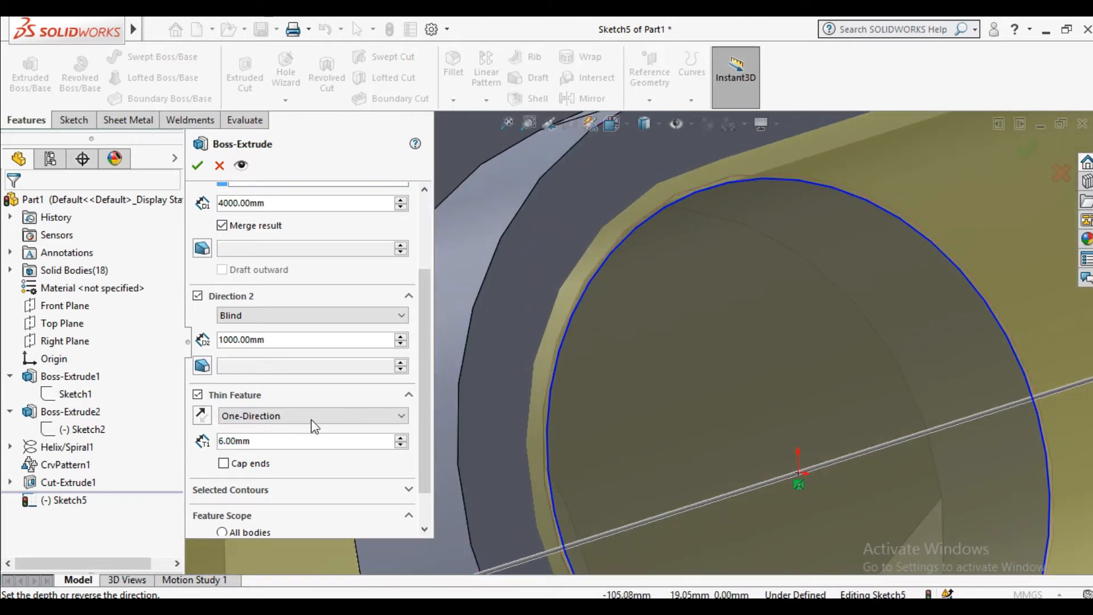
{"action": "left_click", "coordinate": [201, 416]}
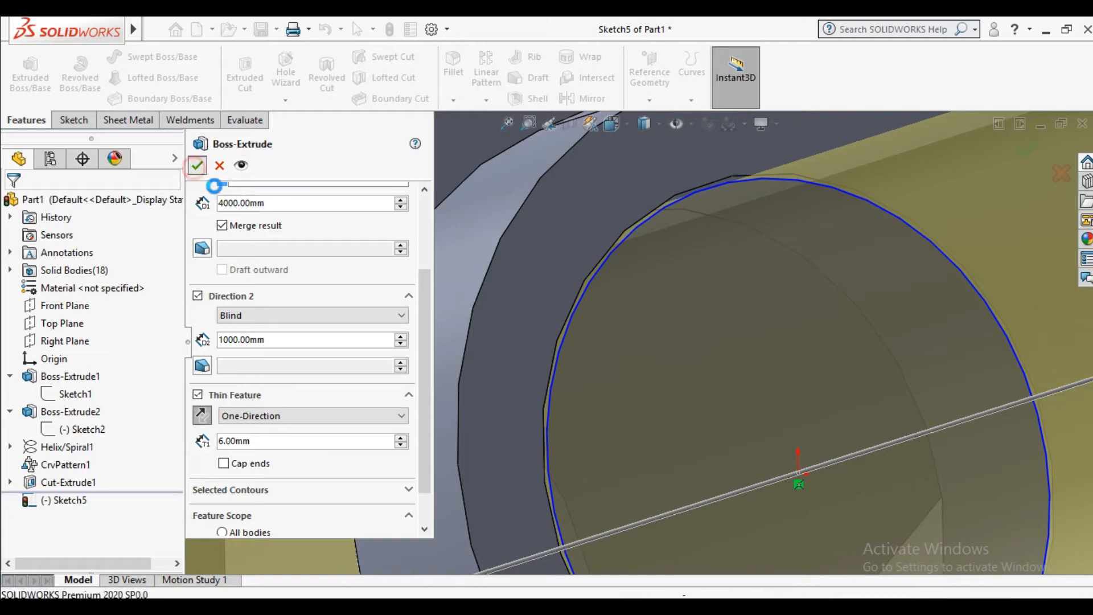
{"action": "left_click", "coordinate": [197, 165]}
Examine the column and the spiral of blades from several angles and up close.
{"action": "scroll", "coordinate": [655, 306], "scroll_direction": "up", "scroll_amount": 10}
{"action": "scroll", "coordinate": [704, 471], "scroll_direction": "up", "scroll_amount": 2}
{"action": "middle_click_drag", "start_coordinate": [706, 476], "coordinate": [629, 358]}
{"action": "scroll", "coordinate": [695, 465], "scroll_direction": "up", "scroll_amount": 5}
{"action": "scroll", "coordinate": [541, 481], "scroll_direction": "down", "scroll_amount": 5}
{"action": "scroll", "coordinate": [711, 353], "scroll_direction": "up", "scroll_amount": 5}
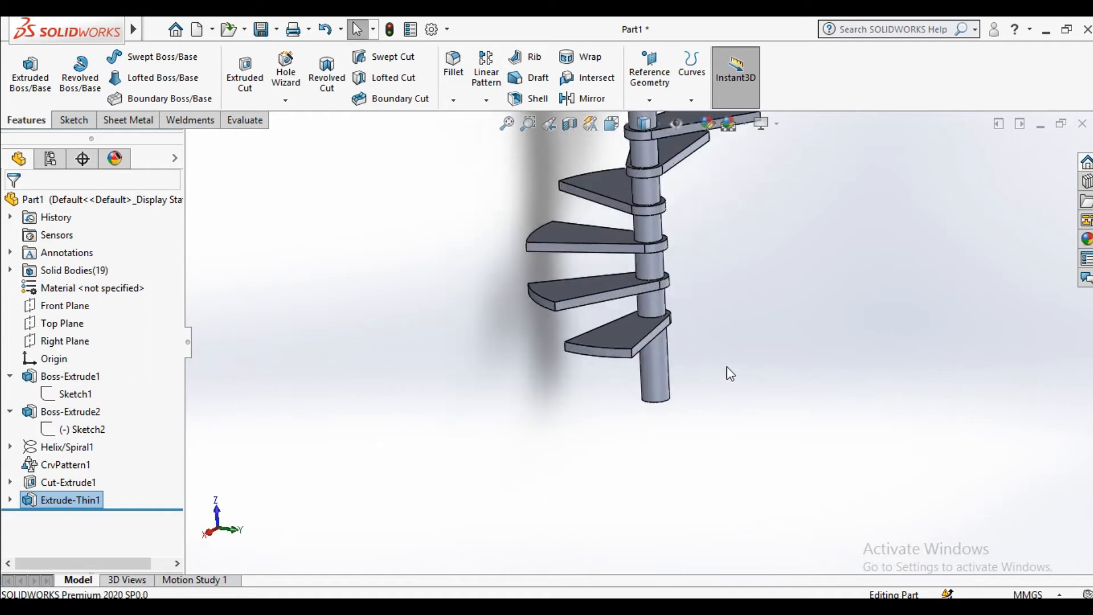
{"action": "middle_click_drag", "start_coordinate": [698, 312], "coordinate": [658, 329]}
{"action": "scroll", "coordinate": [649, 256], "scroll_direction": "down", "scroll_amount": 5}
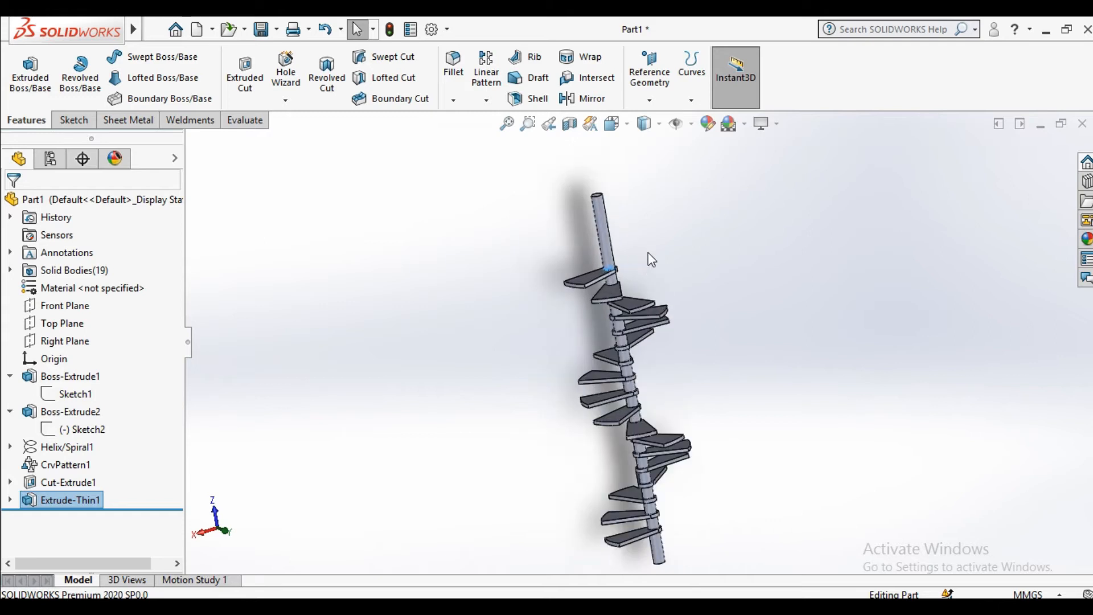
{"action": "scroll", "coordinate": [681, 278], "scroll_direction": "up", "scroll_amount": 4}
{"action": "middle_click_drag", "start_coordinate": [715, 449], "coordinate": [681, 516]}
{"action": "scroll", "coordinate": [681, 516], "scroll_direction": "up", "scroll_amount": 6}
{"action": "middle_click_drag", "start_coordinate": [702, 470], "coordinate": [656, 424]}
{"action": "scroll", "coordinate": [654, 425], "scroll_direction": "down", "scroll_amount": 7}
Start a sketch on the upper face of the lowest blade and view that face straight on.
{"action": "middle_click_drag", "start_coordinate": [670, 381], "coordinate": [690, 434]}
{"action": "scroll", "coordinate": [586, 374], "scroll_direction": "down", "scroll_amount": 3}
{"action": "scroll", "coordinate": [587, 374], "scroll_direction": "down", "scroll_amount": 4}
{"action": "middle_click_drag", "start_coordinate": [746, 384], "coordinate": [749, 317]}
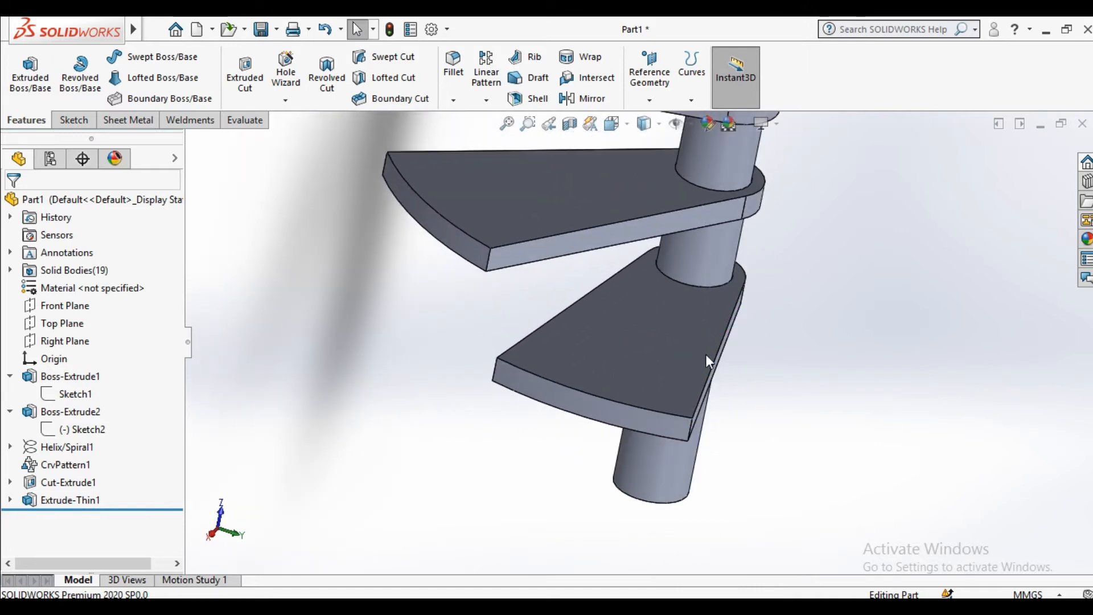
{"action": "left_click", "coordinate": [673, 355]}
{"action": "left_click", "coordinate": [744, 306]}
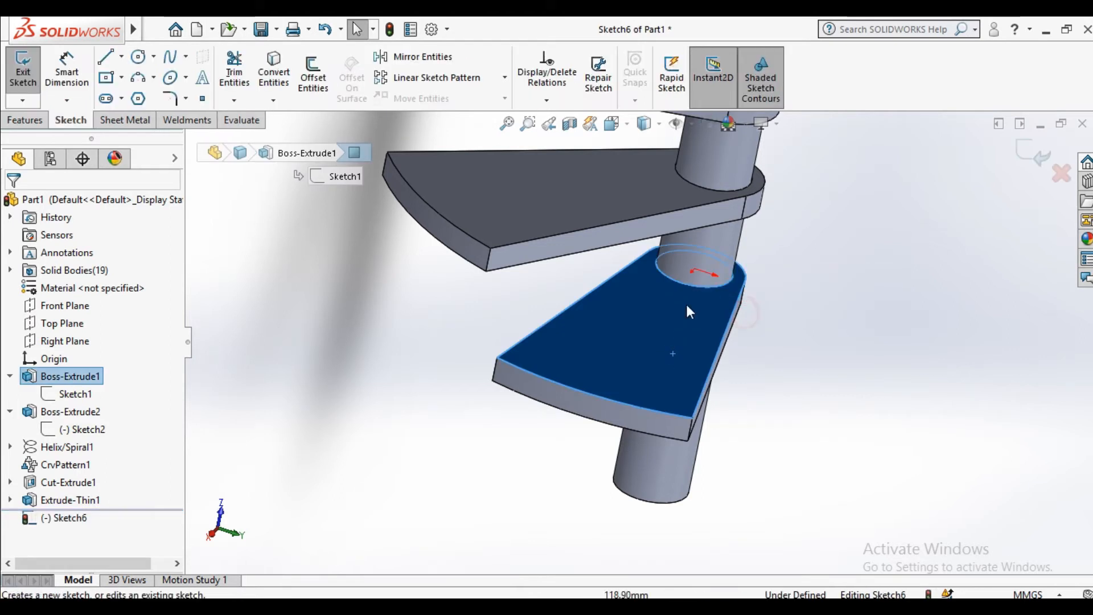
{"action": "left_click", "coordinate": [612, 124]}
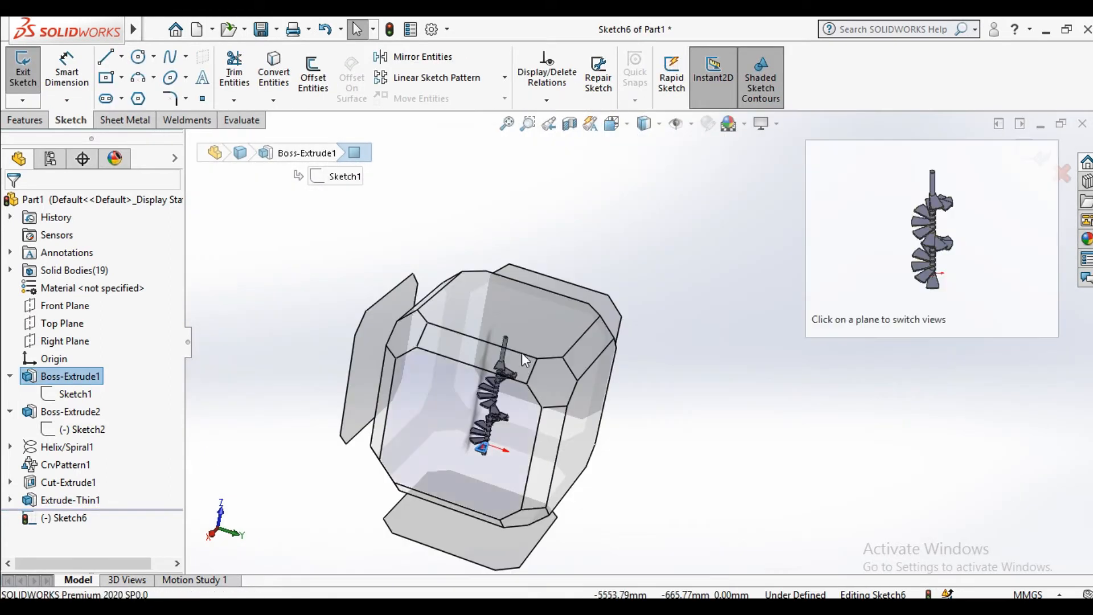
{"action": "left_click", "coordinate": [534, 323]}
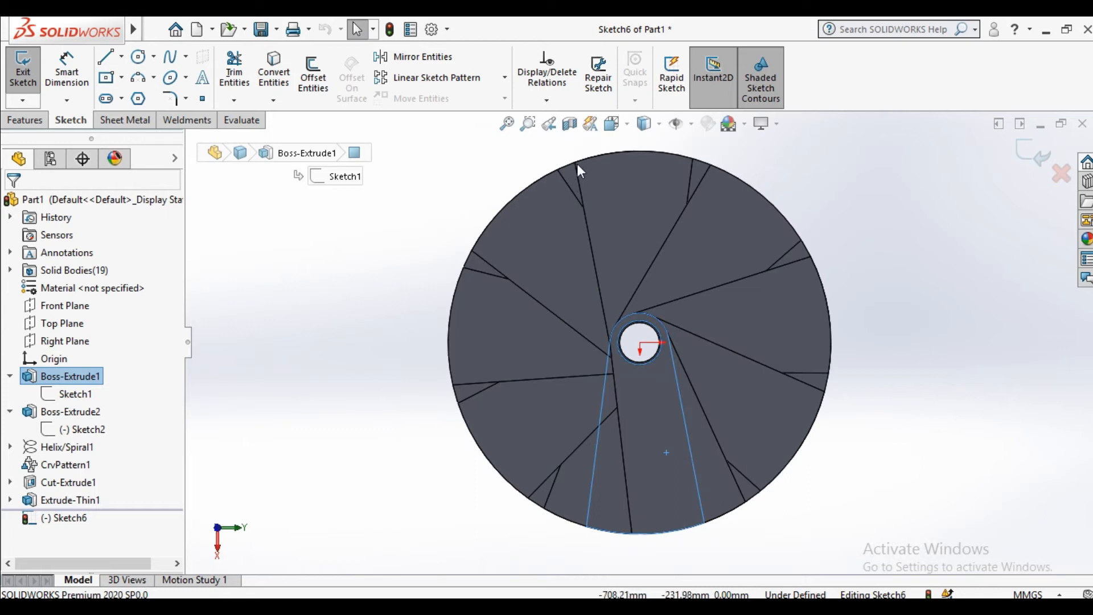
Apply a planar section view offset 80 mm from the Front Plane so only the lowest blade is displayed.
{"action": "left_click", "coordinate": [865, 294]}
{"action": "scroll", "coordinate": [792, 438], "scroll_direction": "up", "scroll_amount": 4}
{"action": "middle_click_drag", "start_coordinate": [792, 438], "coordinate": [789, 323]}
{"action": "scroll", "coordinate": [706, 415], "scroll_direction": "up", "scroll_amount": 3}
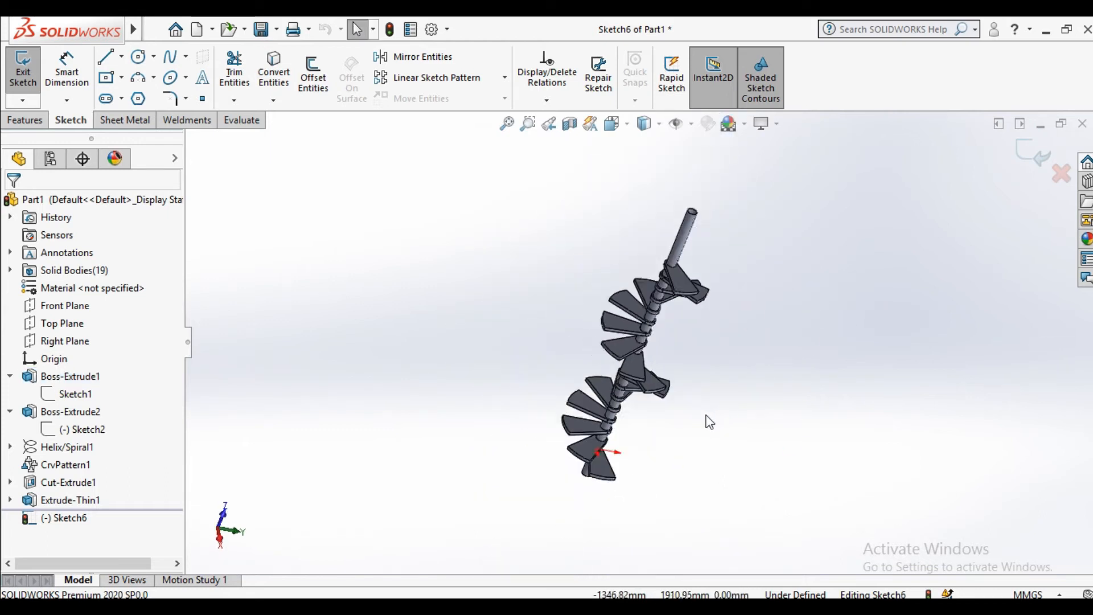
{"action": "scroll", "coordinate": [631, 455], "scroll_direction": "down", "scroll_amount": 3}
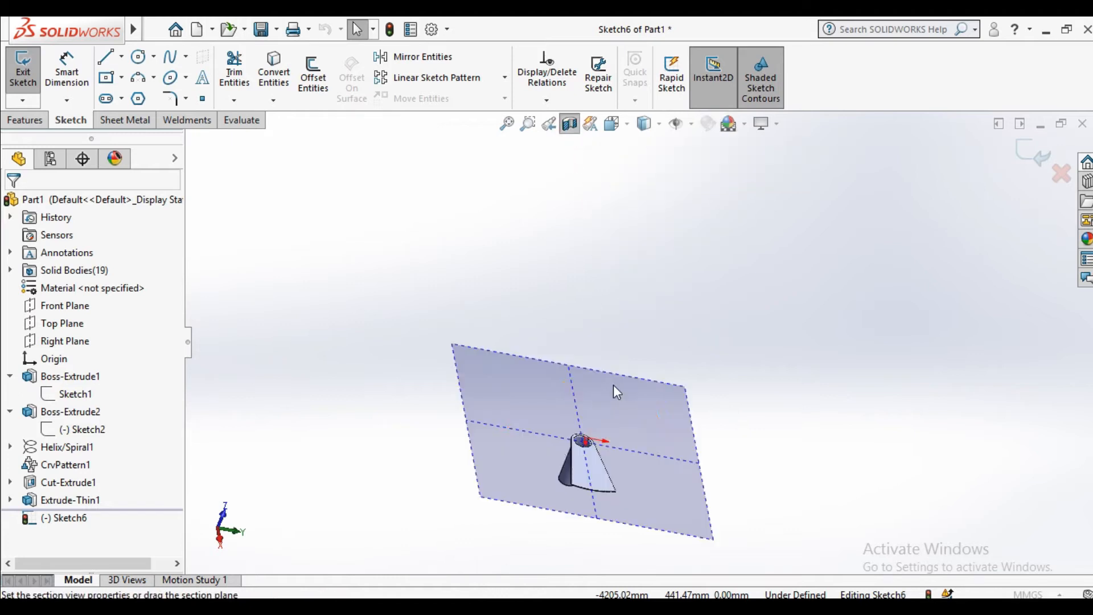
{"action": "left_click", "coordinate": [398, 496]}
{"action": "left_click", "coordinate": [398, 495]}
{"action": "left_click", "coordinate": [398, 495]}
{"action": "left_click", "coordinate": [398, 495]}
{"action": "left_click", "coordinate": [398, 495]}
{"action": "left_click", "coordinate": [398, 495]}
{"action": "left_click", "coordinate": [398, 495]}
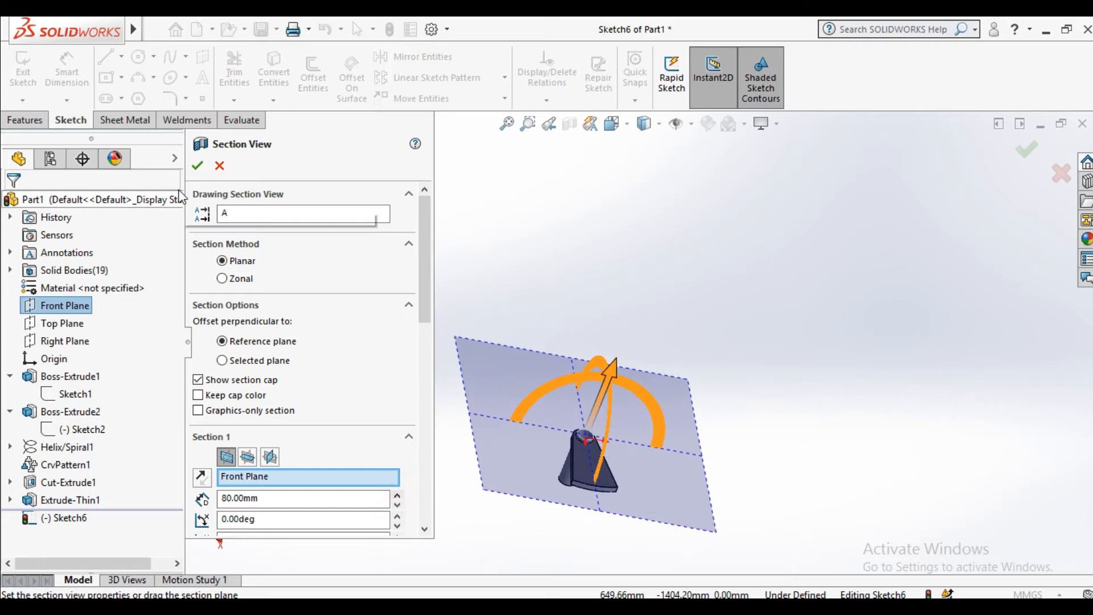
{"action": "left_click", "coordinate": [197, 167]}
Sketch a construction centerline from the origin straight along the lowest blade, ending just beyond its curved outer edge.
{"action": "middle_click_drag", "start_coordinate": [723, 377], "coordinate": [663, 427]}
{"action": "scroll", "coordinate": [662, 428], "scroll_direction": "down", "scroll_amount": 4}
{"action": "left_click", "coordinate": [613, 127]}
{"action": "left_click", "coordinate": [502, 367]}
{"action": "left_click", "coordinate": [123, 57]}
{"action": "left_click", "coordinate": [145, 95]}
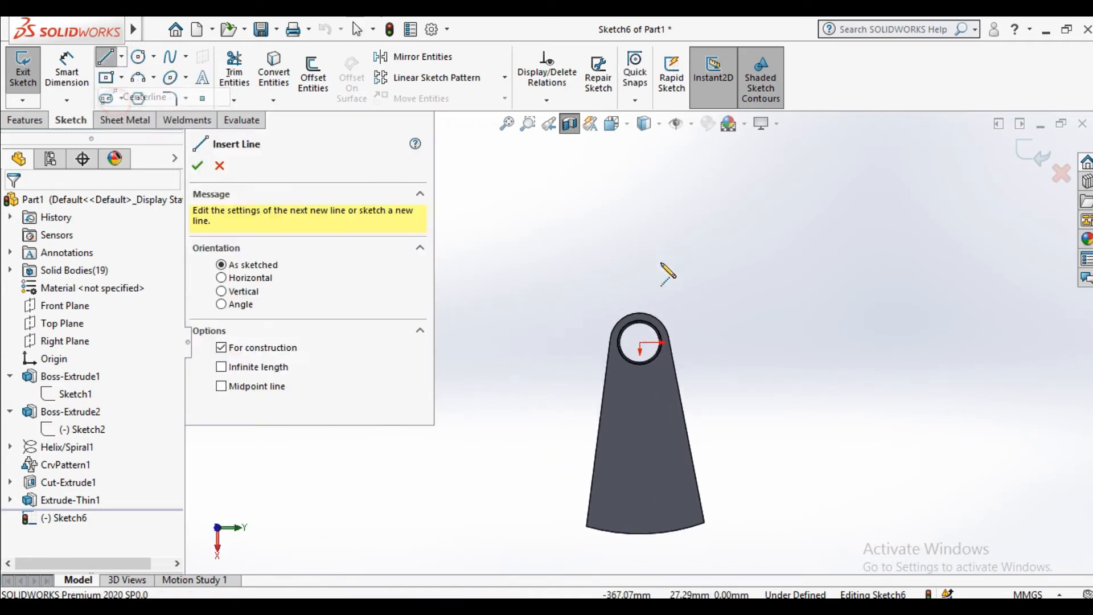
{"action": "left_click", "coordinate": [639, 342]}
{"action": "left_click", "coordinate": [640, 554]}
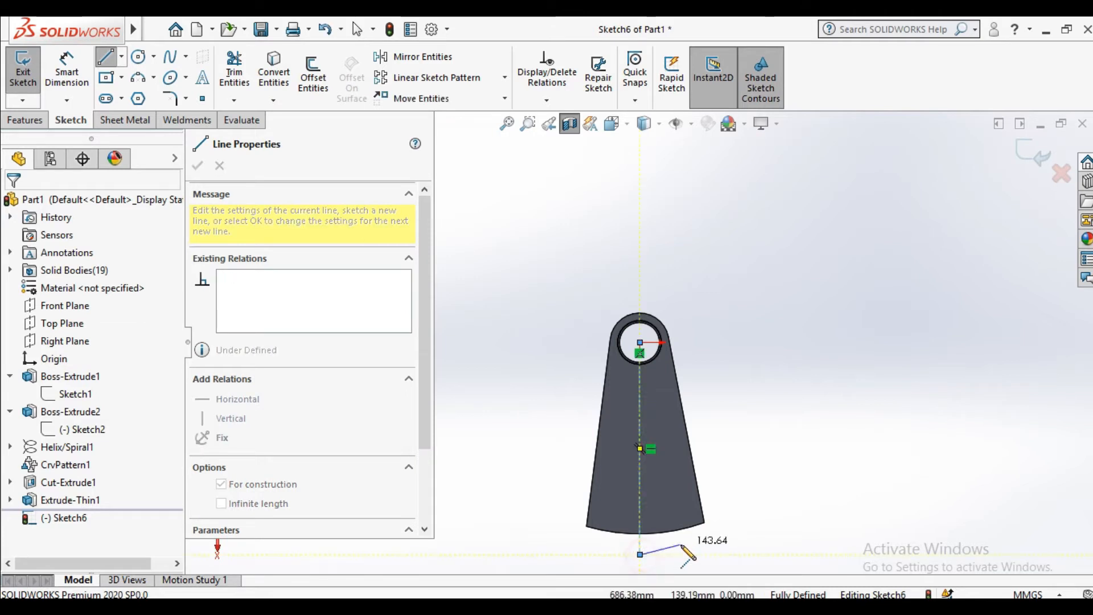
{"action": "right_click", "coordinate": [693, 360]}
{"action": "left_click", "coordinate": [739, 425]}
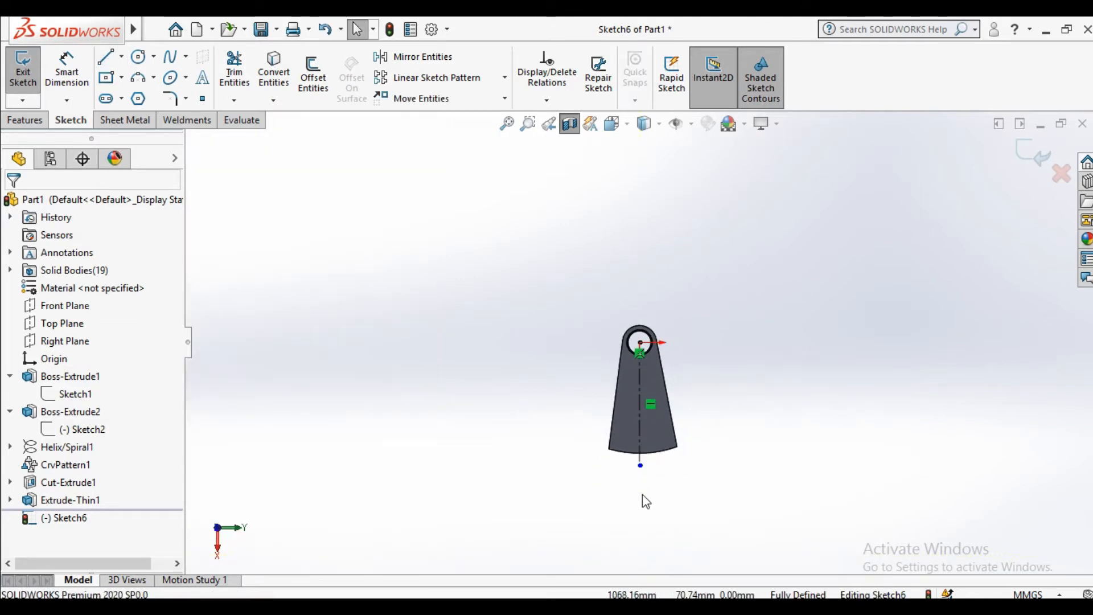
Try to make the blade's two outer corners symmetric about the centerline.
{"action": "scroll", "coordinate": [642, 494], "scroll_direction": "down", "scroll_amount": 4}
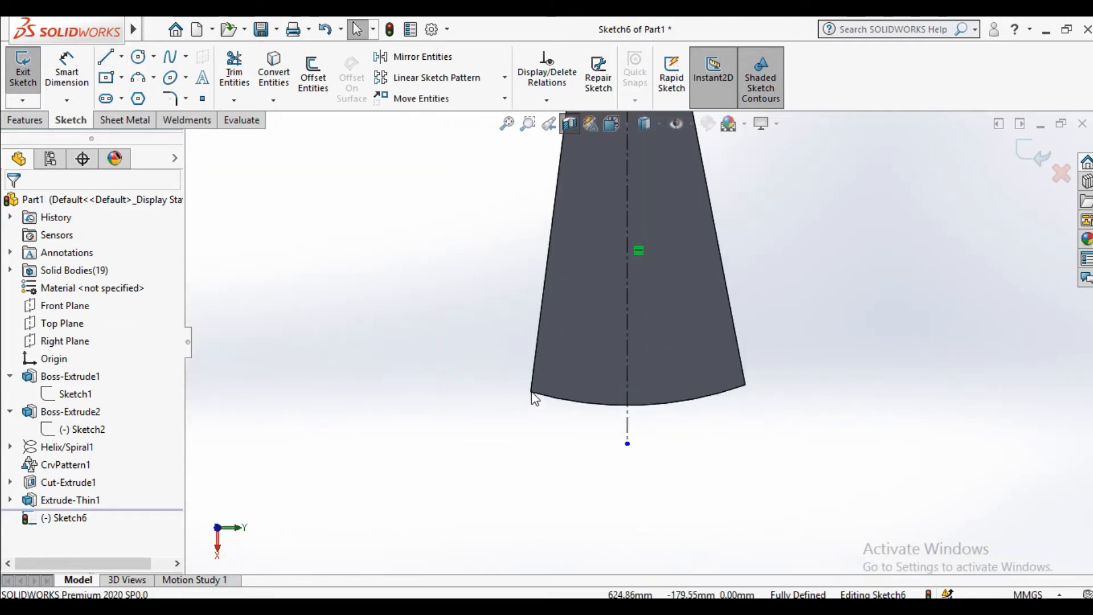
{"action": "left_click", "coordinate": [531, 392]}
{"action": "left_click", "coordinate": [465, 428]}
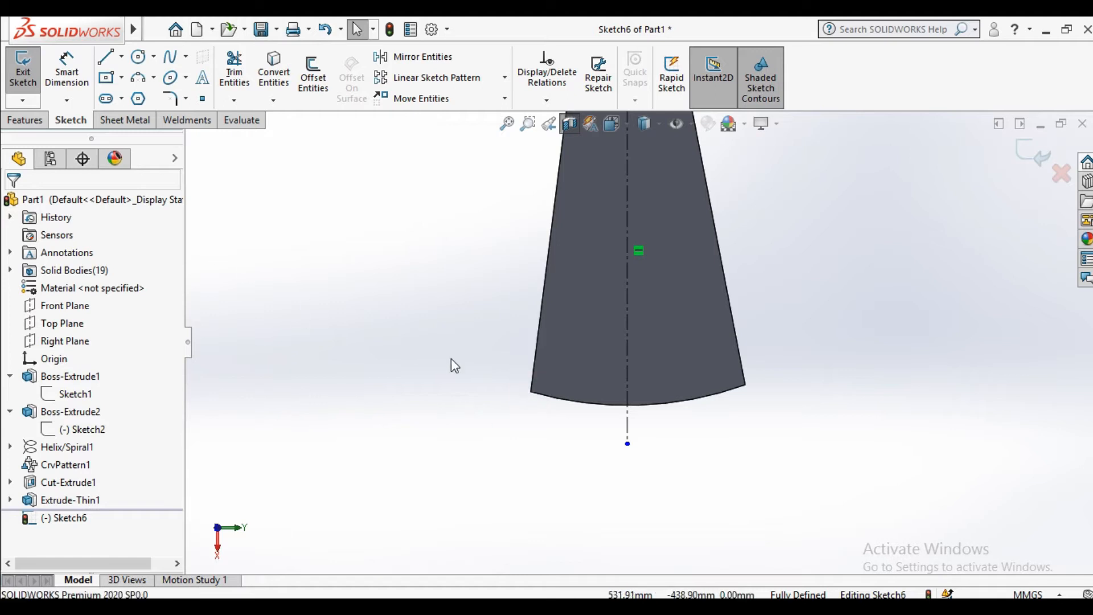
{"action": "left_click", "coordinate": [532, 393]}
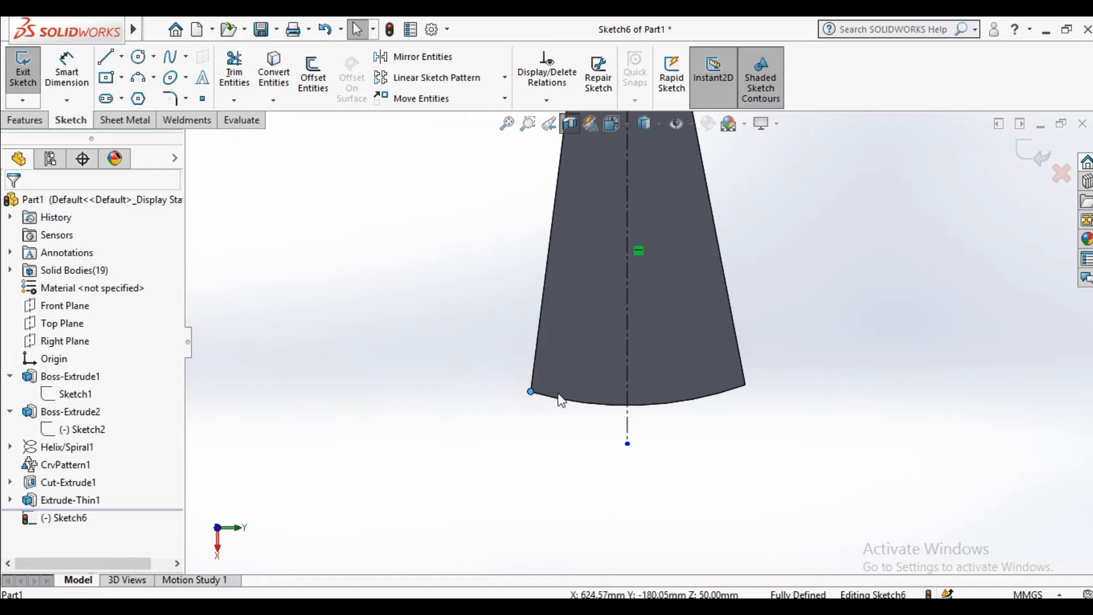
{"action": "left_click", "coordinate": [745, 385], "text": "ctrl"}
{"action": "left_click", "coordinate": [628, 421], "text": "ctrl"}
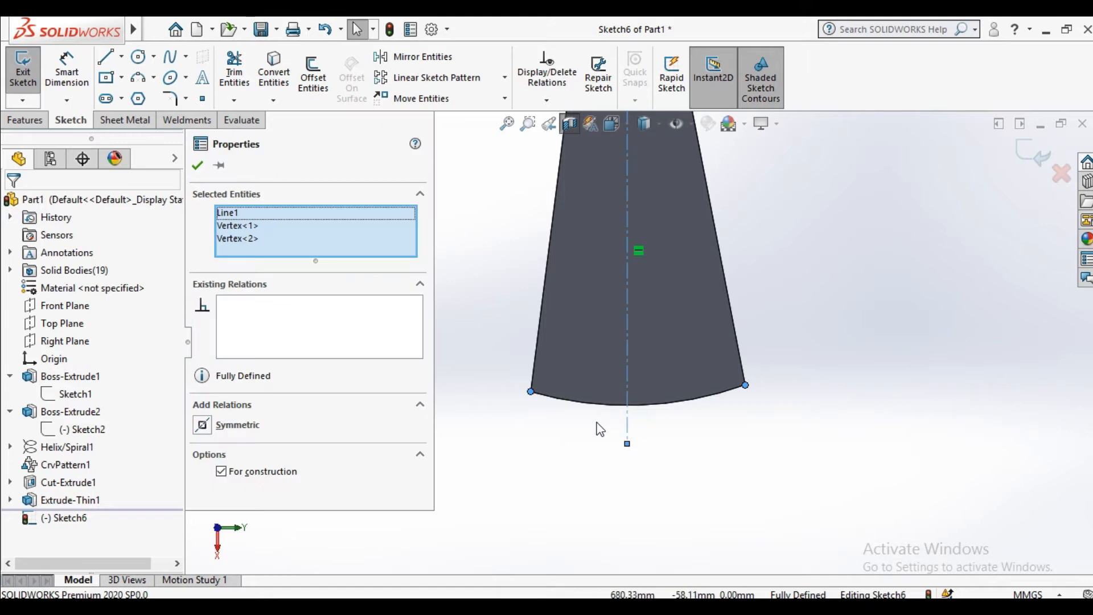
{"action": "left_click", "coordinate": [202, 425]}
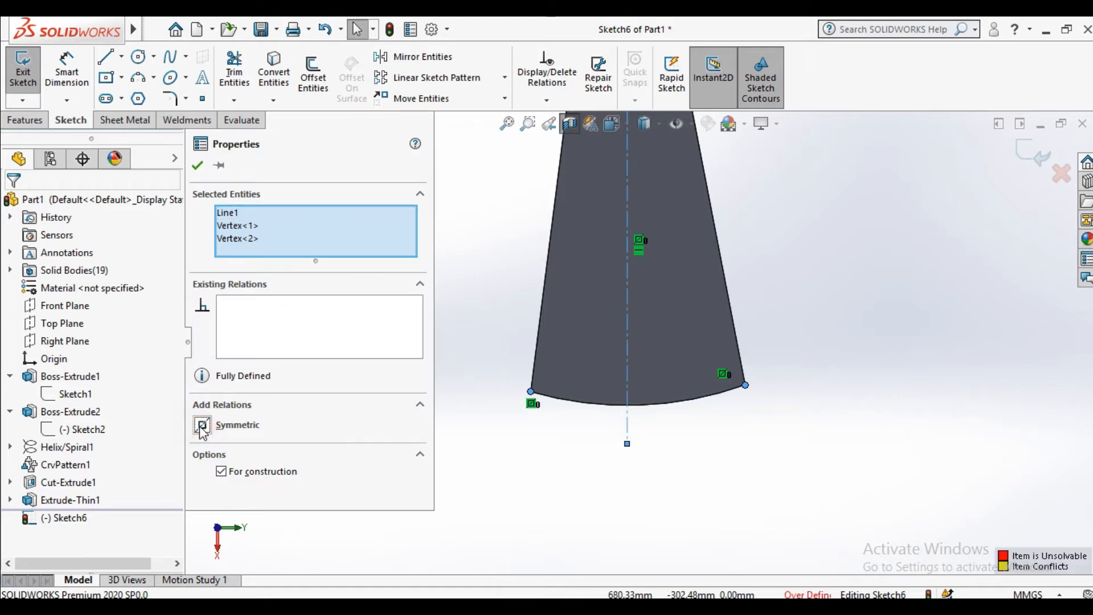
{"action": "right_click", "coordinate": [254, 320]}
{"action": "left_click", "coordinate": [288, 323]}
{"action": "key", "text": "Escape"}
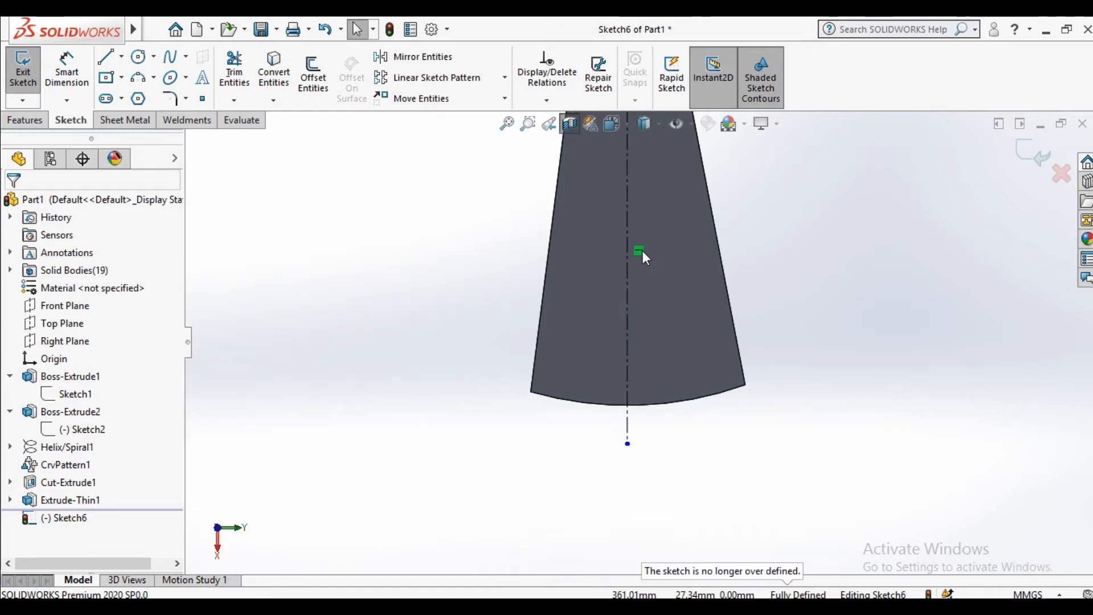
Delete the centerline's horizontal relation and make the blade's two outer corners symmetric about the centerline.
{"action": "left_click", "coordinate": [639, 250]}
{"action": "key", "text": "Delete"}
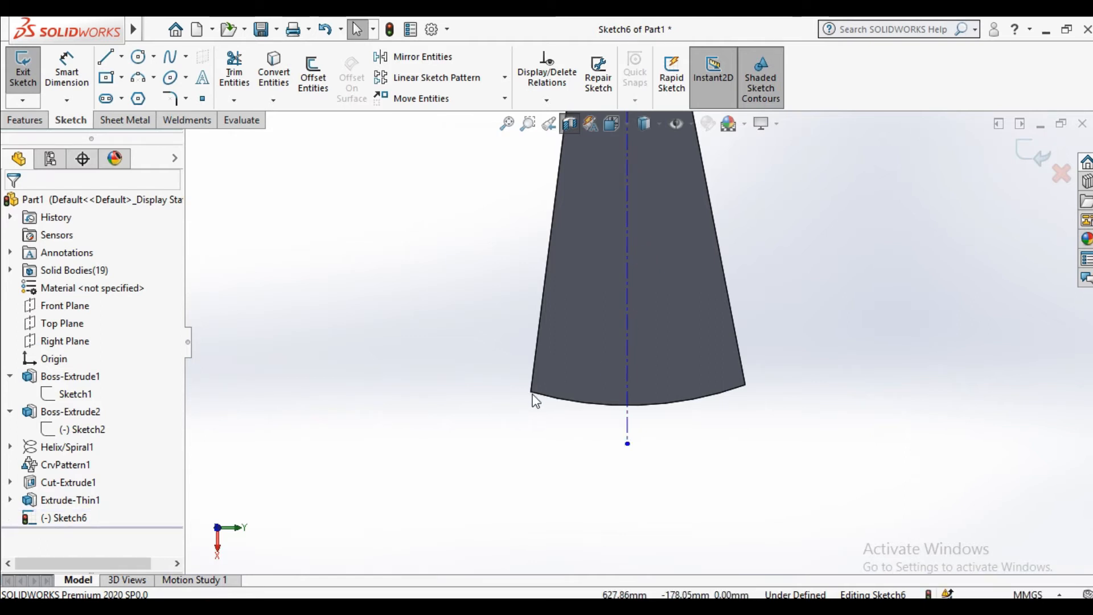
{"action": "left_click", "coordinate": [531, 392]}
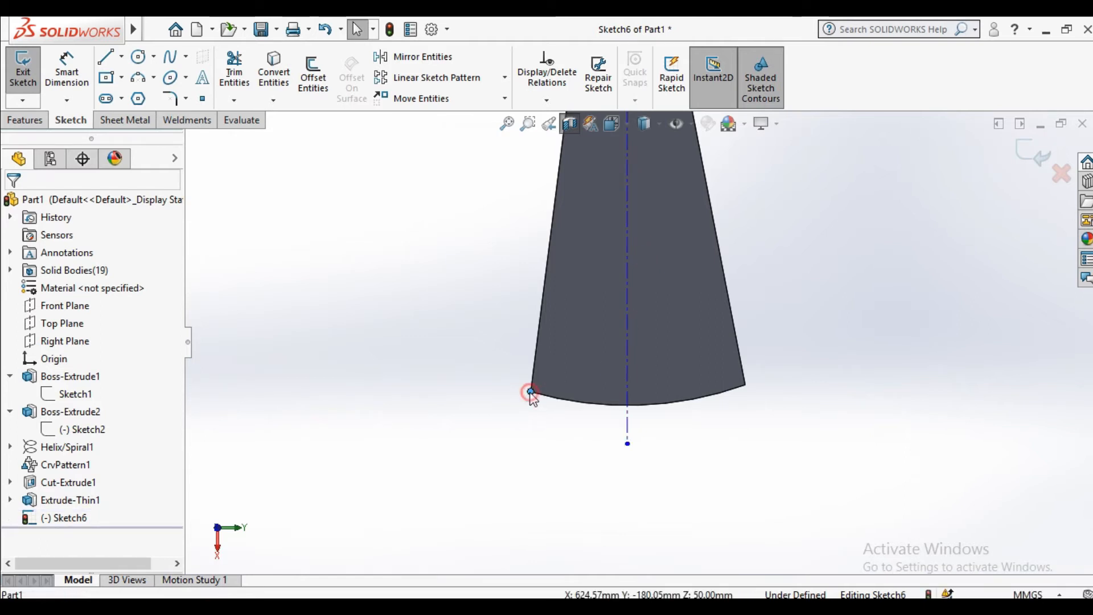
{"action": "left_click", "coordinate": [745, 386], "text": "ctrl"}
{"action": "left_click", "coordinate": [628, 387], "text": "ctrl"}
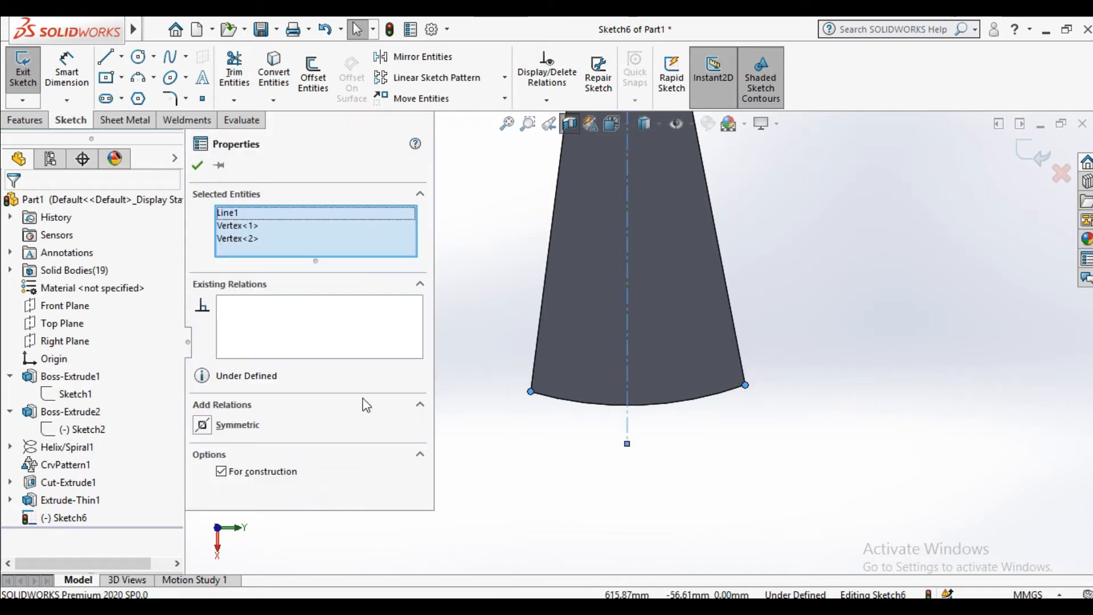
{"action": "left_click", "coordinate": [202, 425]}
{"action": "left_click", "coordinate": [197, 165]}
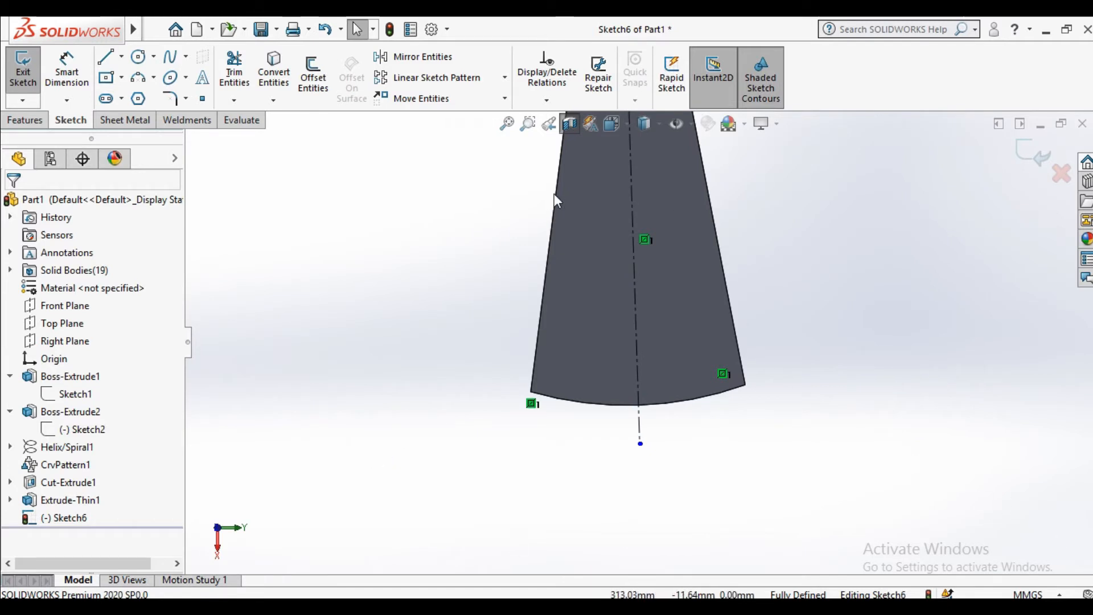
Place a sketch point on the blade near one outer corner, at about X 589 mm, Y -117 mm.
{"action": "left_click", "coordinate": [204, 101]}
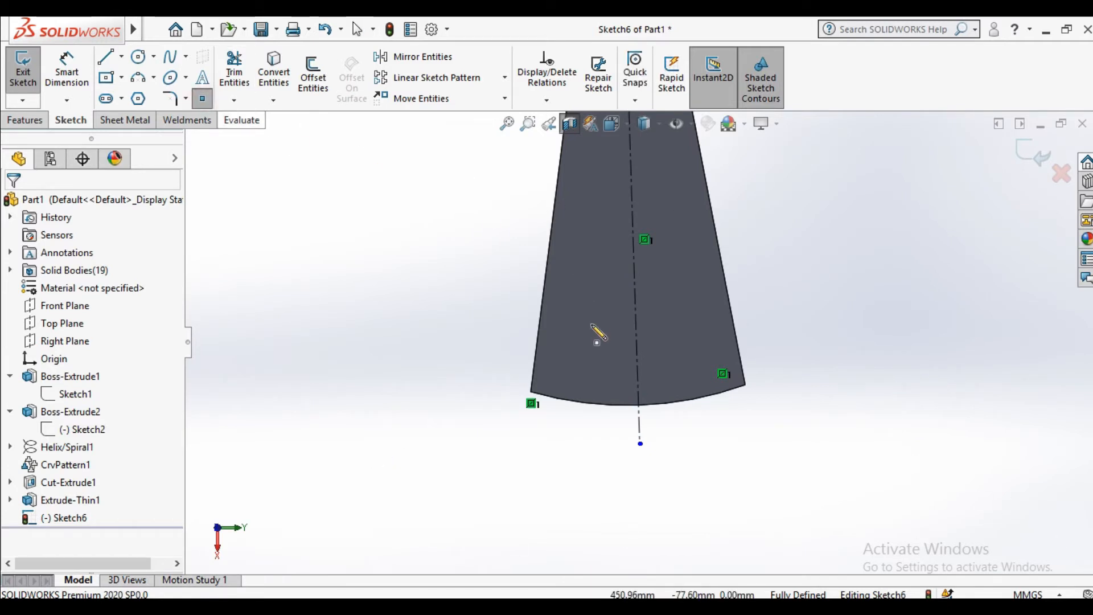
{"action": "left_click", "coordinate": [565, 374]}
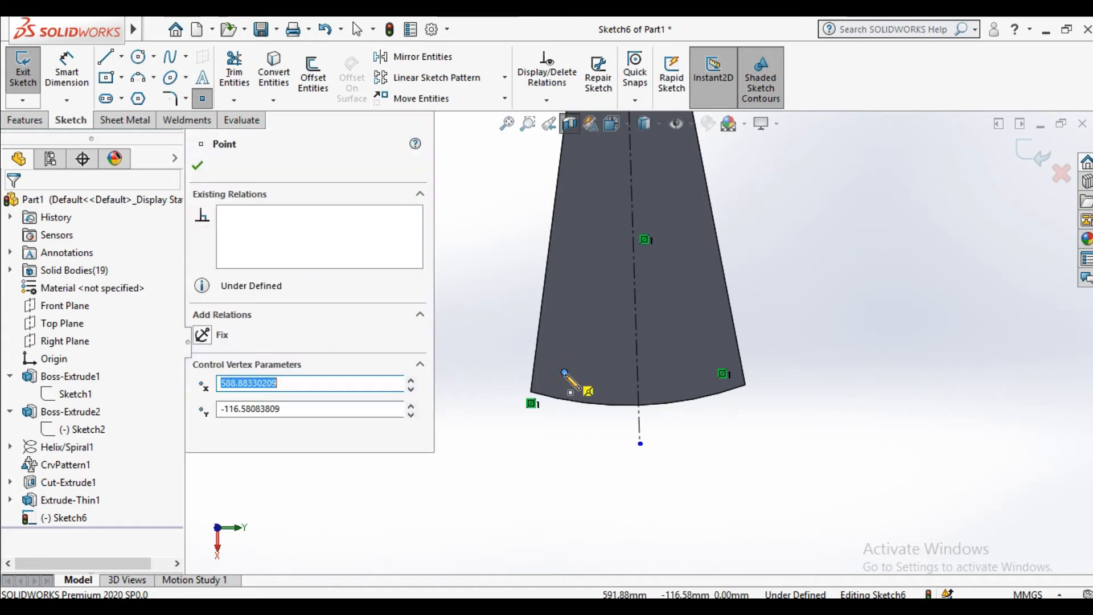
{"action": "right_click", "coordinate": [555, 446]}
{"action": "left_click", "coordinate": [586, 456]}
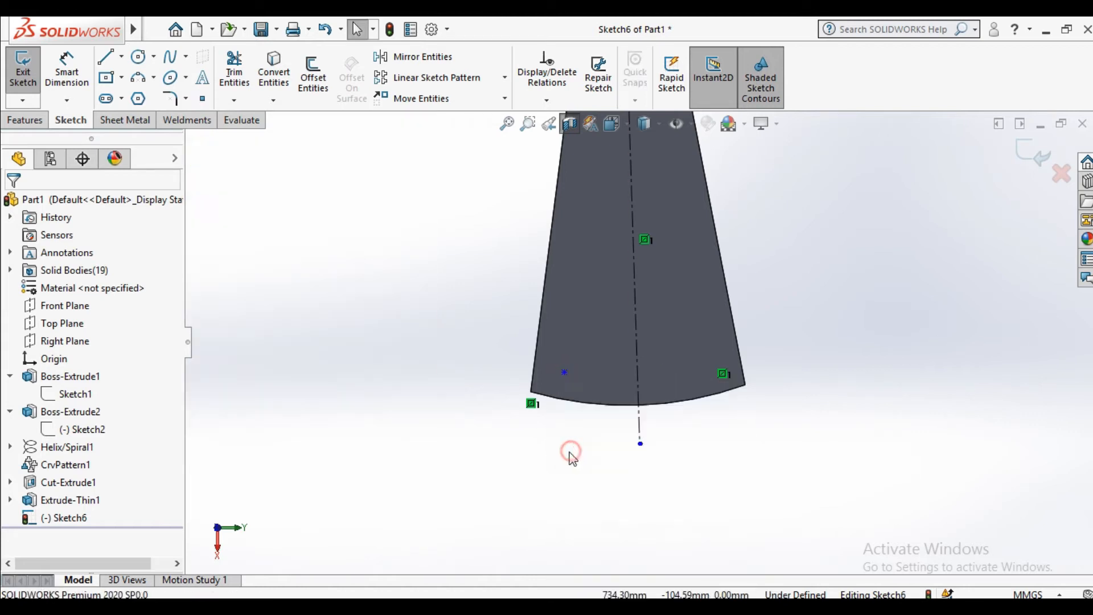
Dimension the sketch point's lengthwise distance from the origin and set it to 600 mm.
{"action": "left_click", "coordinate": [67, 71]}
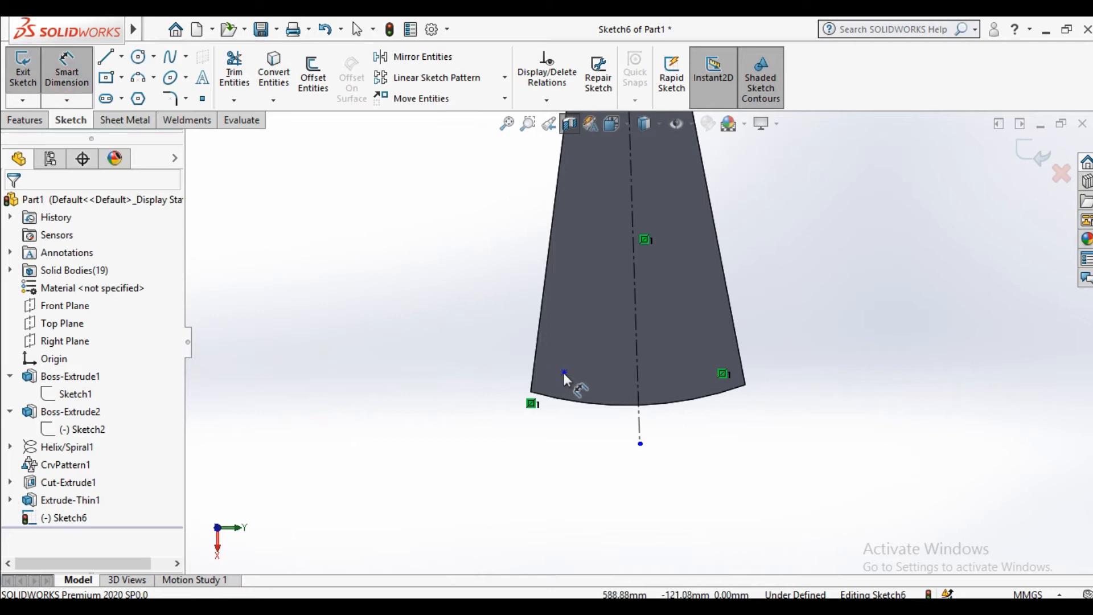
{"action": "left_click", "coordinate": [564, 373]}
{"action": "scroll", "coordinate": [593, 296], "scroll_direction": "up", "scroll_amount": 2}
{"action": "scroll", "coordinate": [607, 226], "scroll_direction": "down", "scroll_amount": 1}
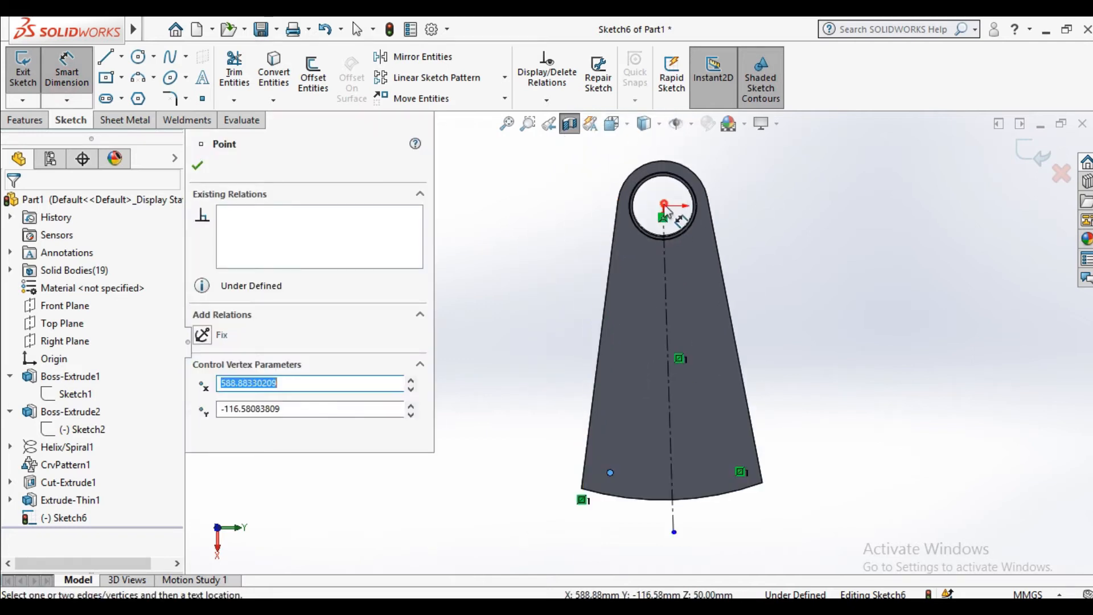
{"action": "left_click", "coordinate": [664, 205]}
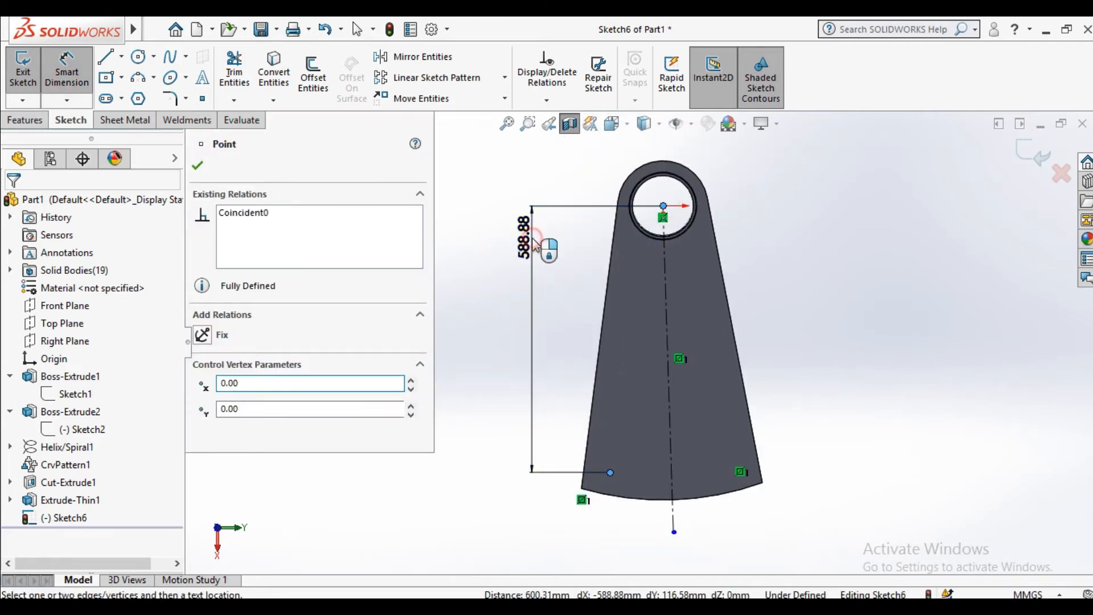
{"action": "left_click", "coordinate": [535, 244]}
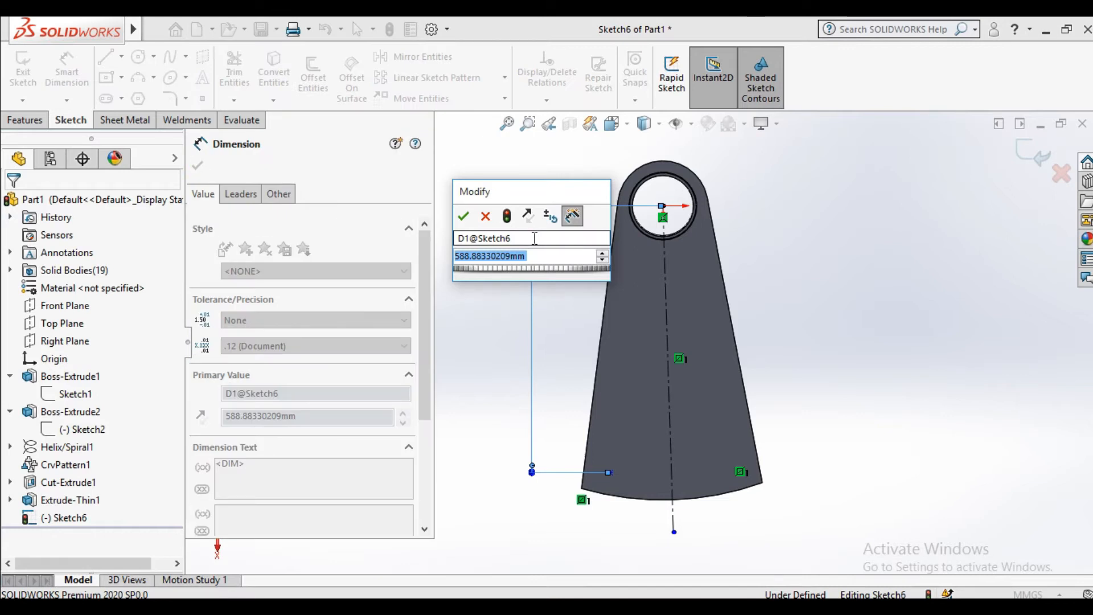
{"action": "type", "text": "60"}
{"action": "key", "text": "Return"}
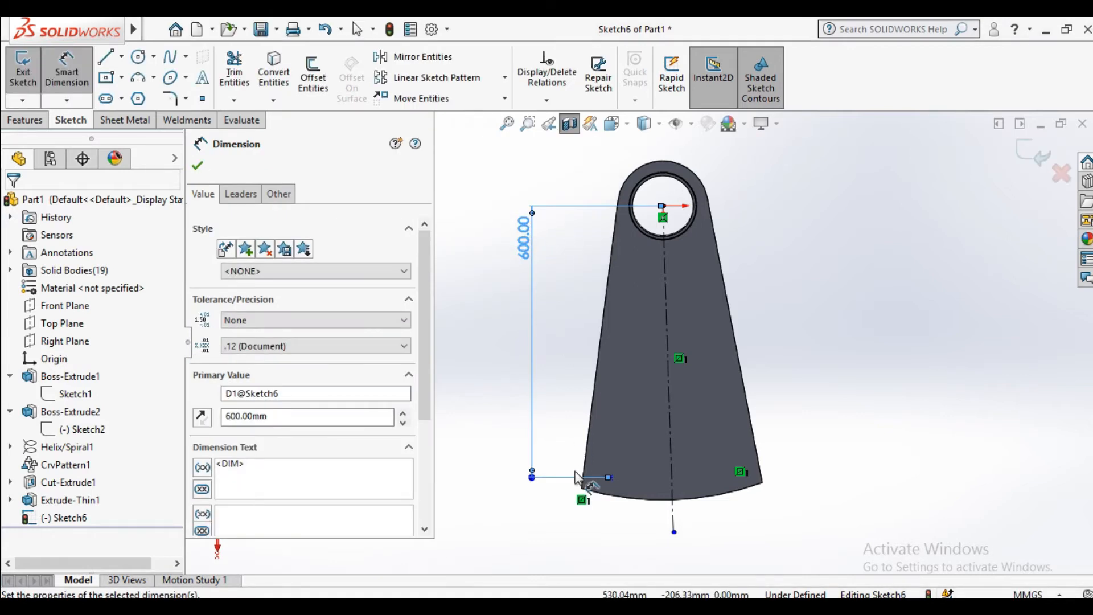
Set the sketch point's distance from the tread's nearest side edge to 80 mm and exit the sketch.
{"action": "scroll", "coordinate": [577, 477], "scroll_direction": "down", "scroll_amount": 4}
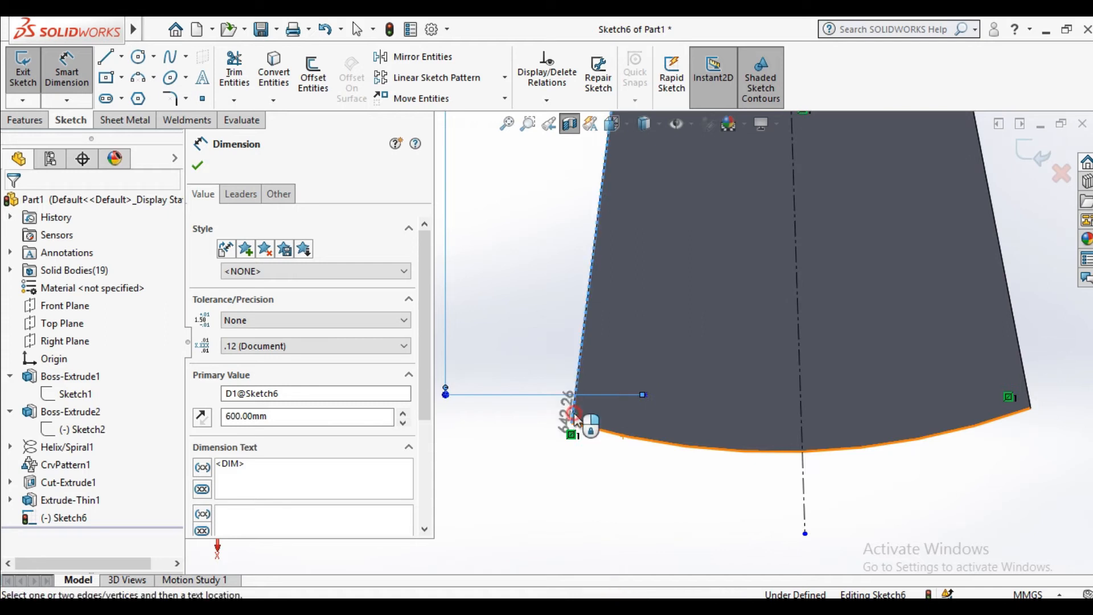
{"action": "left_click", "coordinate": [644, 394]}
{"action": "left_click", "coordinate": [642, 365]}
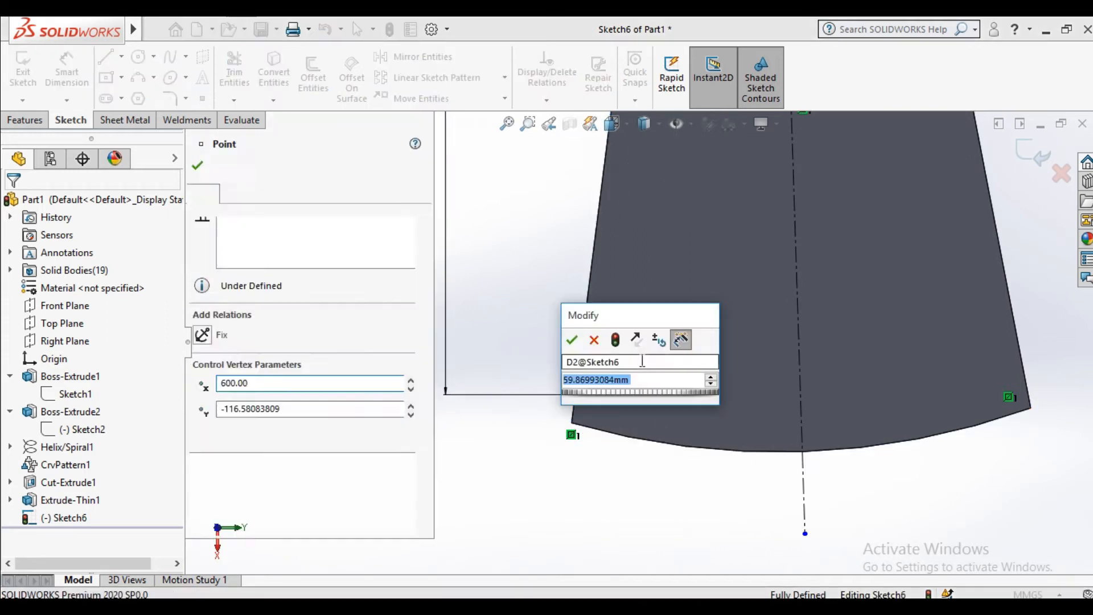
{"action": "type", "text": "8"}
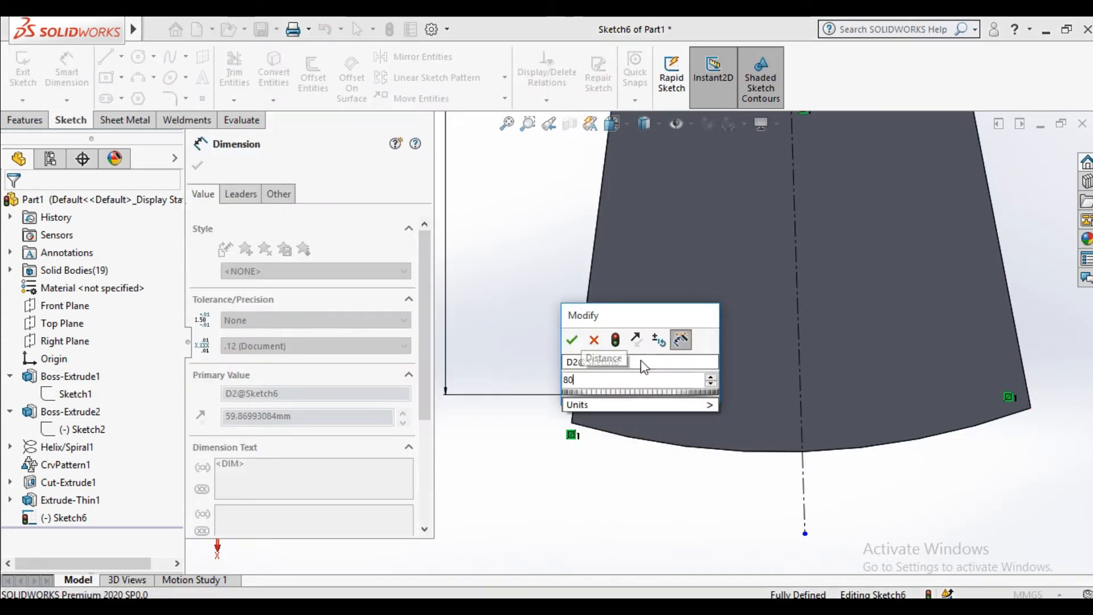
{"action": "type", "text": "0"}
{"action": "key", "text": "Return"}
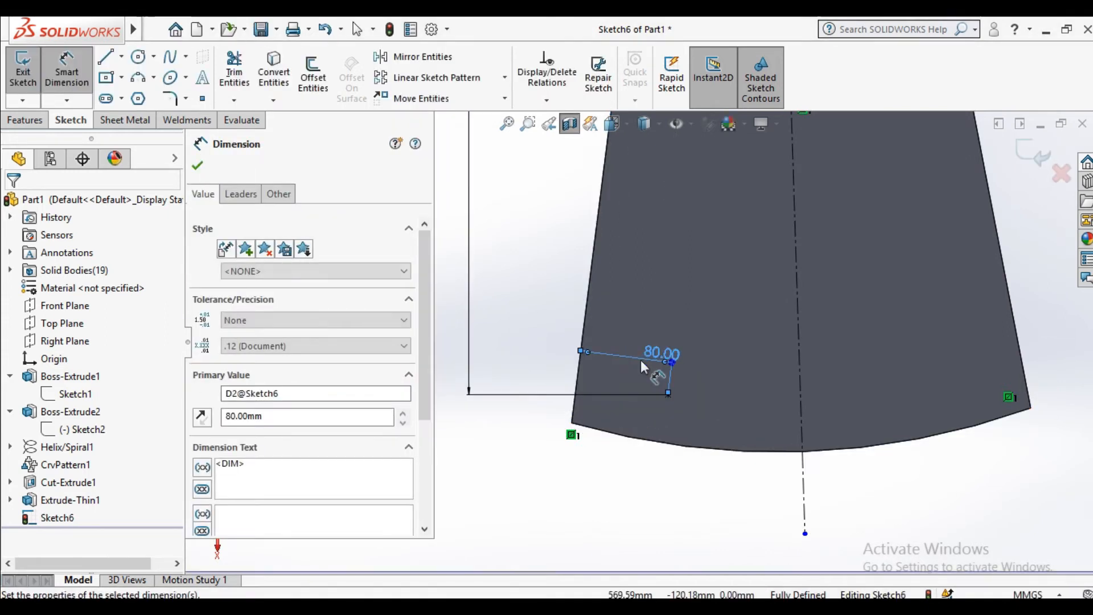
{"action": "left_click", "coordinate": [197, 165]}
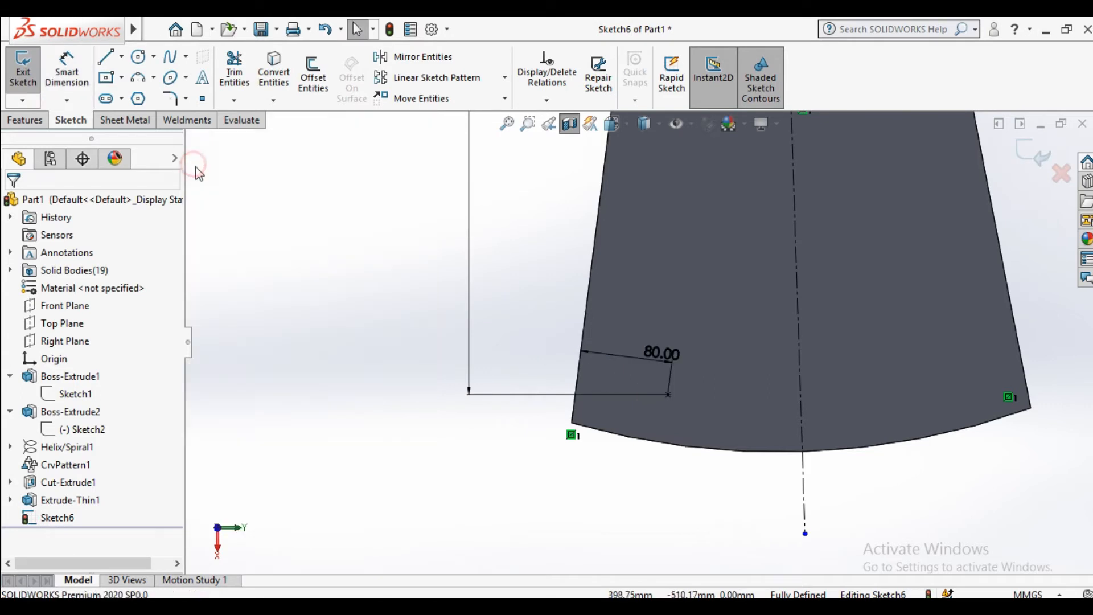
{"action": "left_click", "coordinate": [23, 72]}
{"action": "left_click", "coordinate": [326, 283]}
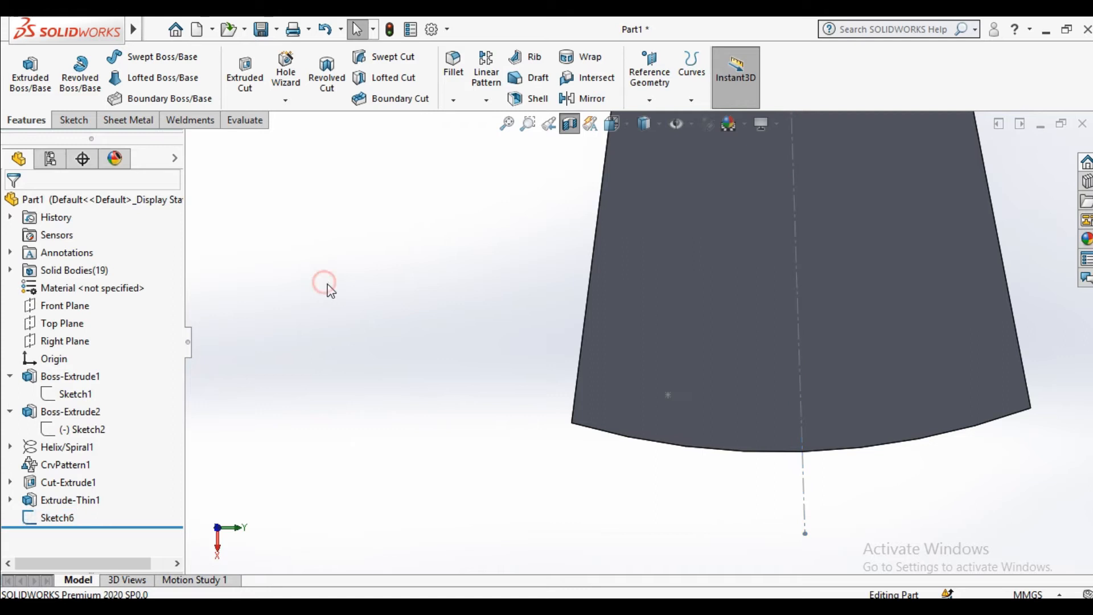
Create a reference plane parallel to the tread's side face, passing through the sketch point.
{"action": "scroll", "coordinate": [463, 383], "scroll_direction": "down", "scroll_amount": 2}
{"action": "middle_click_drag", "start_coordinate": [463, 383], "coordinate": [496, 264]}
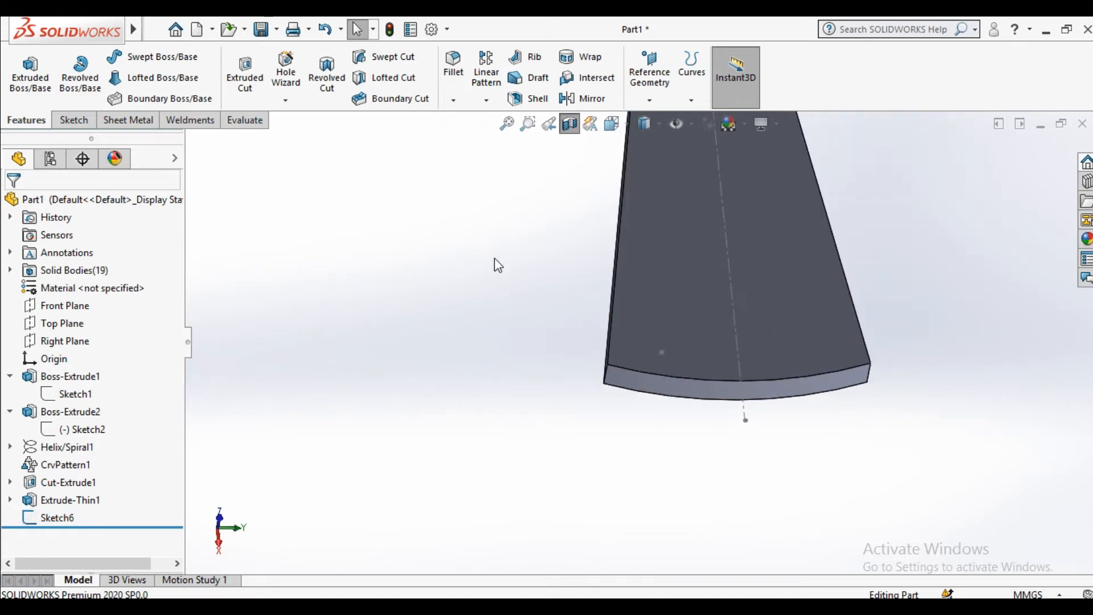
{"action": "left_click", "coordinate": [659, 84]}
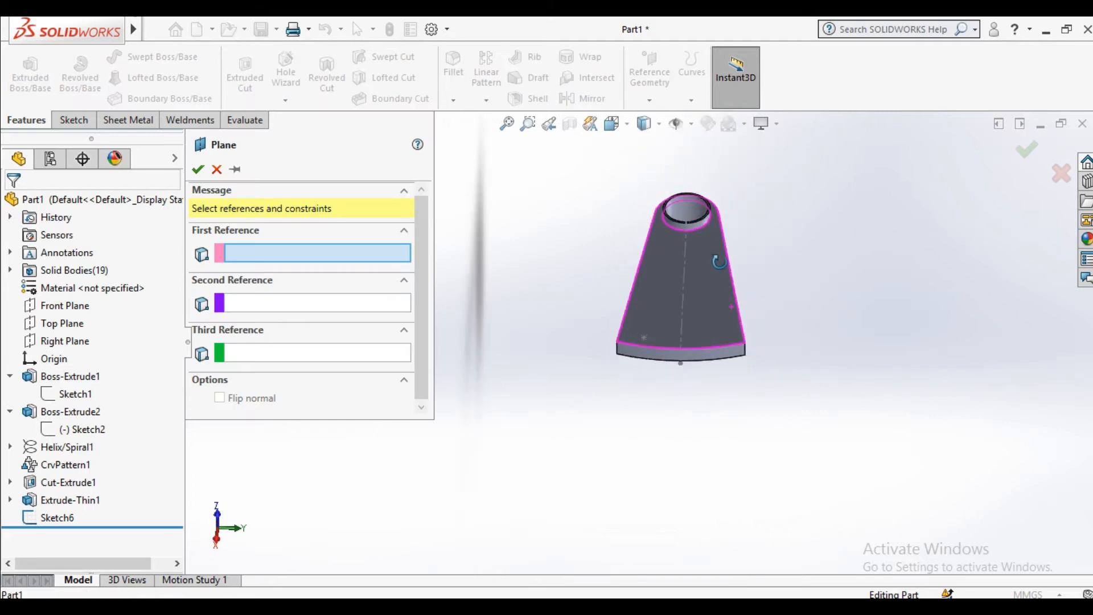
{"action": "scroll", "coordinate": [671, 335], "scroll_direction": "down", "scroll_amount": 5}
{"action": "middle_click_drag", "start_coordinate": [611, 311], "coordinate": [650, 321]}
{"action": "left_click", "coordinate": [548, 335]}
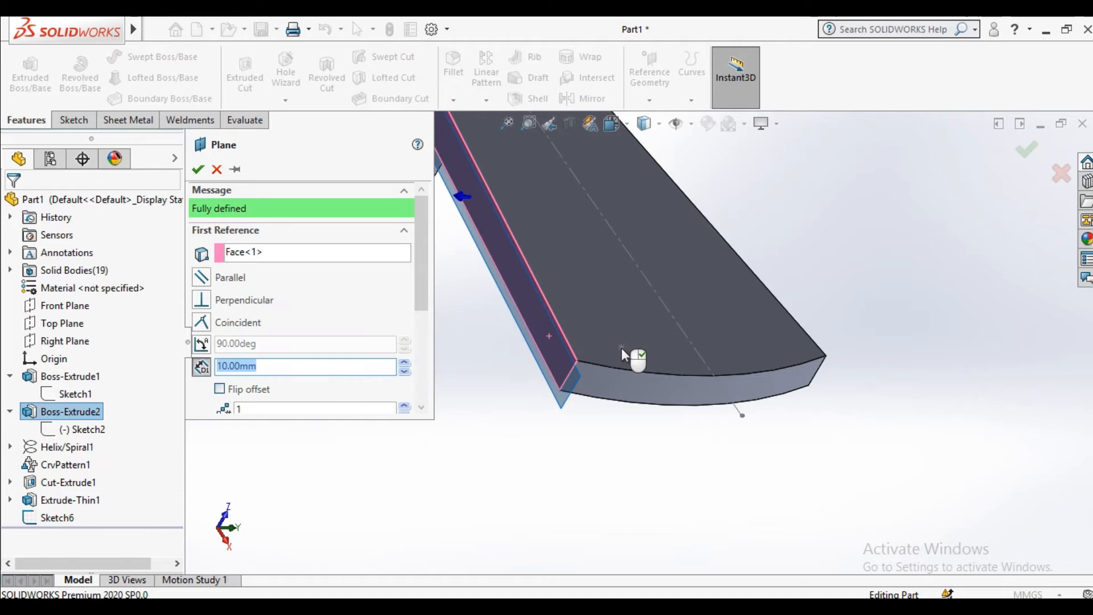
{"action": "left_click", "coordinate": [626, 367]}
{"action": "left_click", "coordinate": [196, 173]}
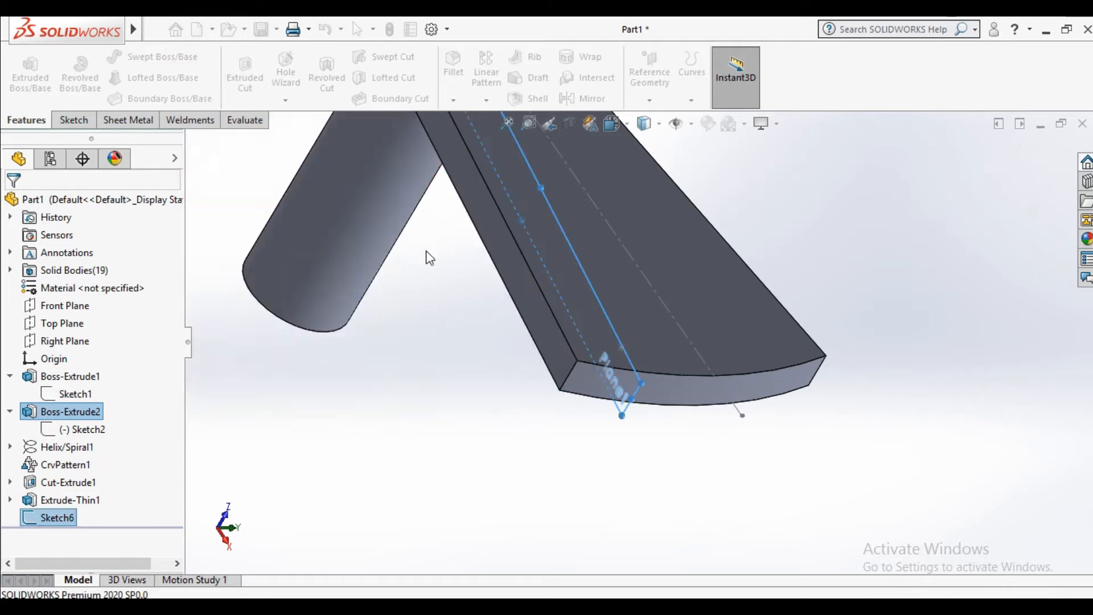
Enlarge the new plane's boundary well past the tread's outer edge and start a sketch on it, viewed face-on.
{"action": "scroll", "coordinate": [710, 399], "scroll_direction": "up", "scroll_amount": 2}
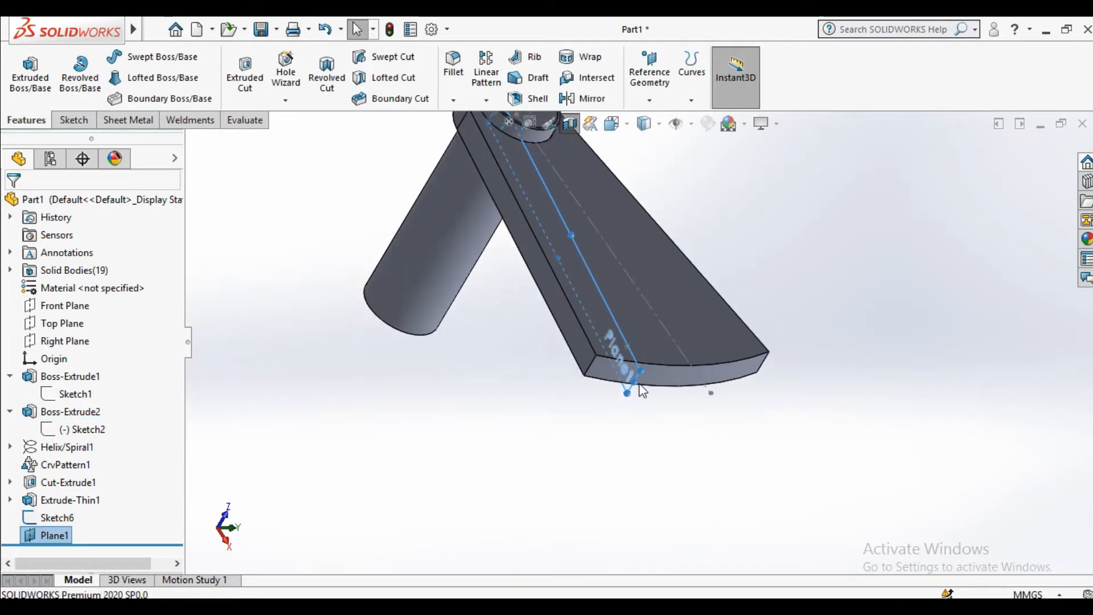
{"action": "left_click_drag", "start_coordinate": [642, 371], "coordinate": [950, 308]}
{"action": "left_click", "coordinate": [889, 313]}
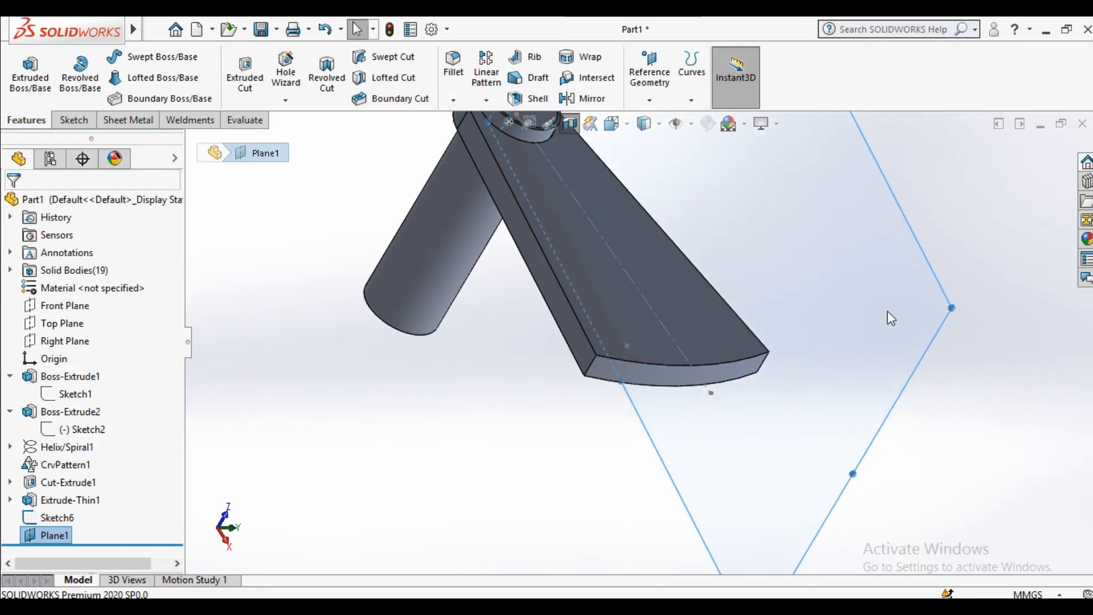
{"action": "left_click", "coordinate": [959, 261]}
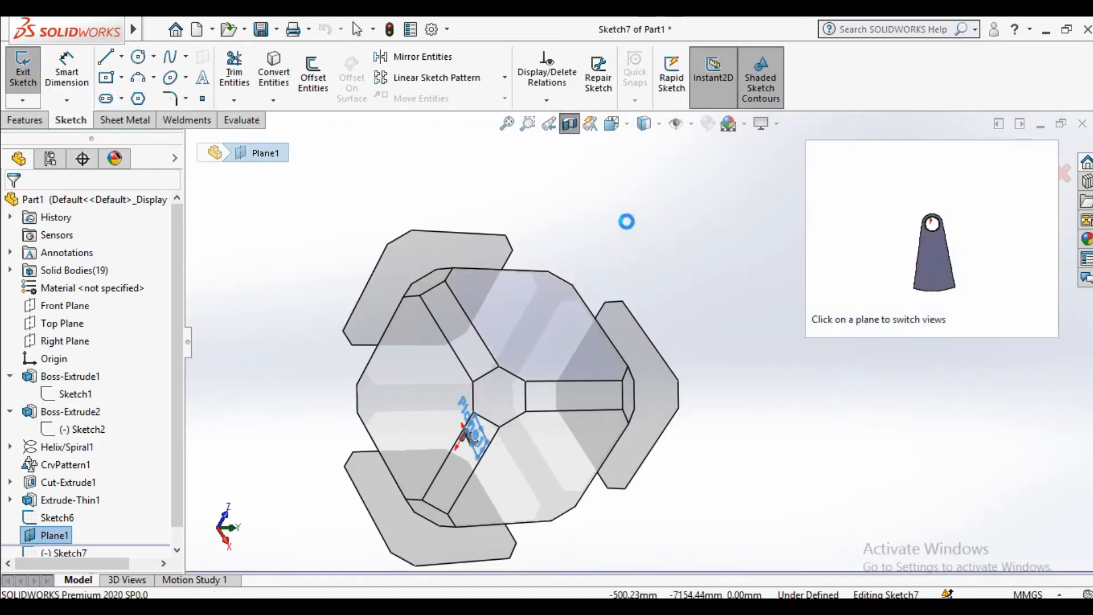
{"action": "left_click", "coordinate": [613, 124]}
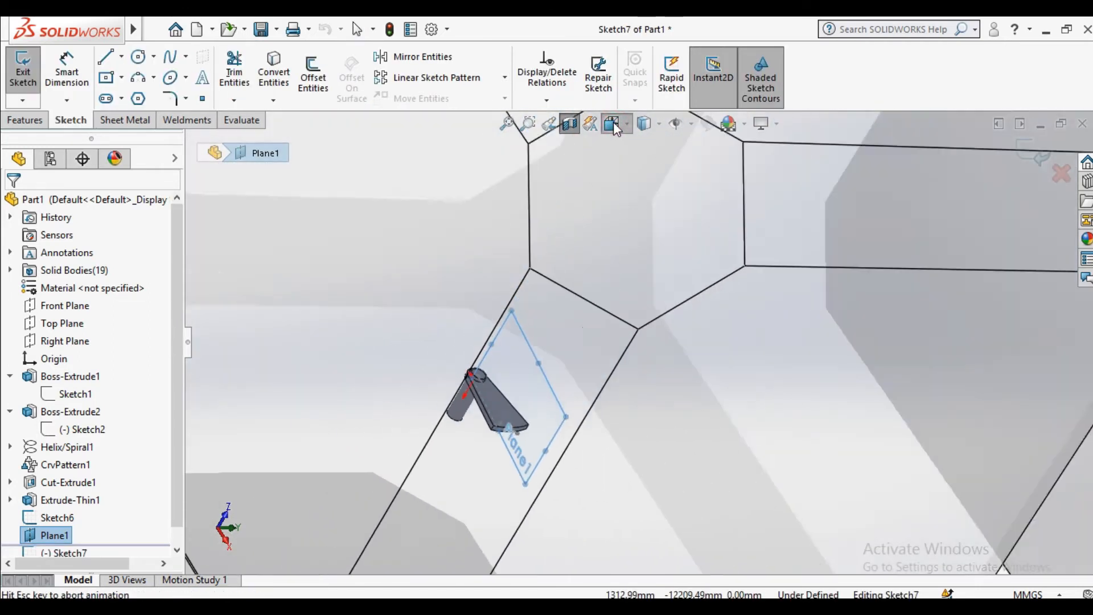
{"action": "left_click", "coordinate": [703, 218]}
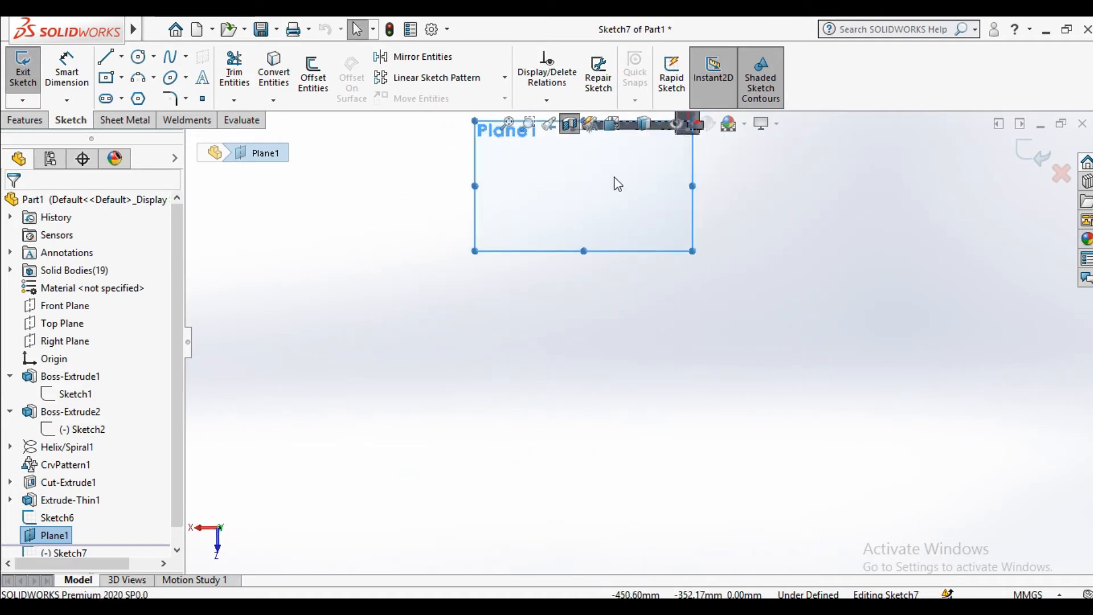
Sketch a vertical construction centerline about 390 mm long from the located point, extending away from the tread.
{"action": "scroll", "coordinate": [598, 171], "scroll_direction": "up", "scroll_amount": 2}
{"action": "scroll", "coordinate": [618, 273], "scroll_direction": "down", "scroll_amount": 8}
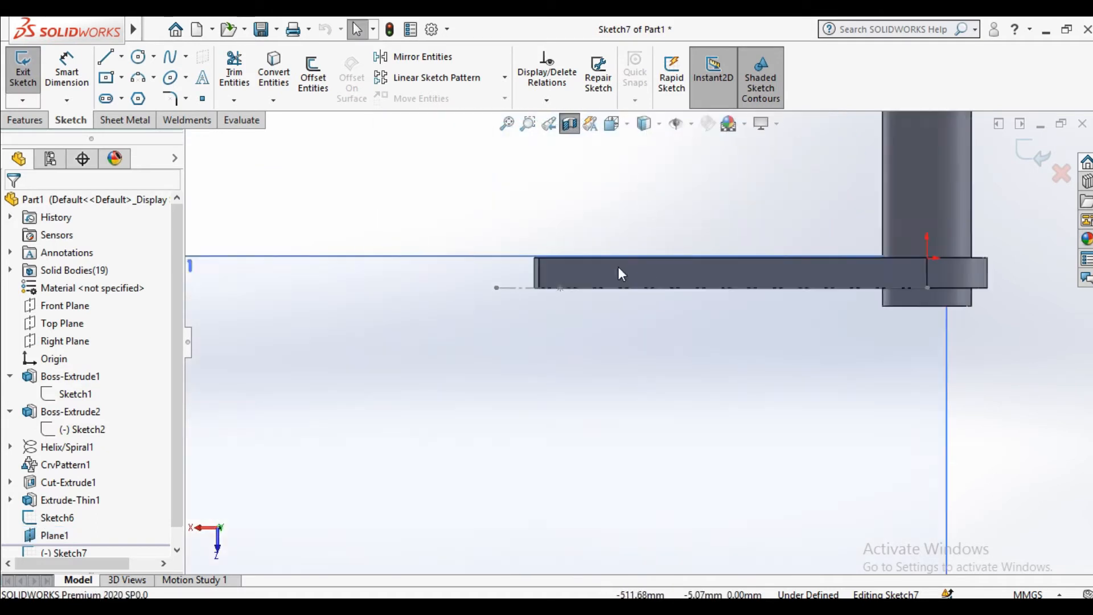
{"action": "scroll", "coordinate": [575, 283], "scroll_direction": "down", "scroll_amount": 2}
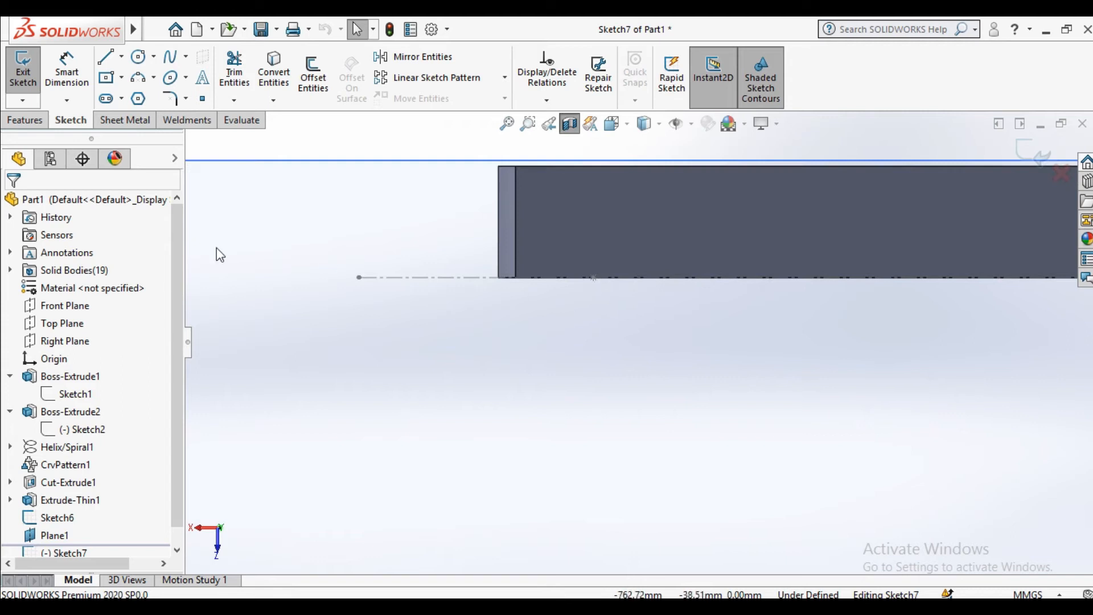
{"action": "left_click", "coordinate": [122, 57]}
{"action": "left_click", "coordinate": [147, 93]}
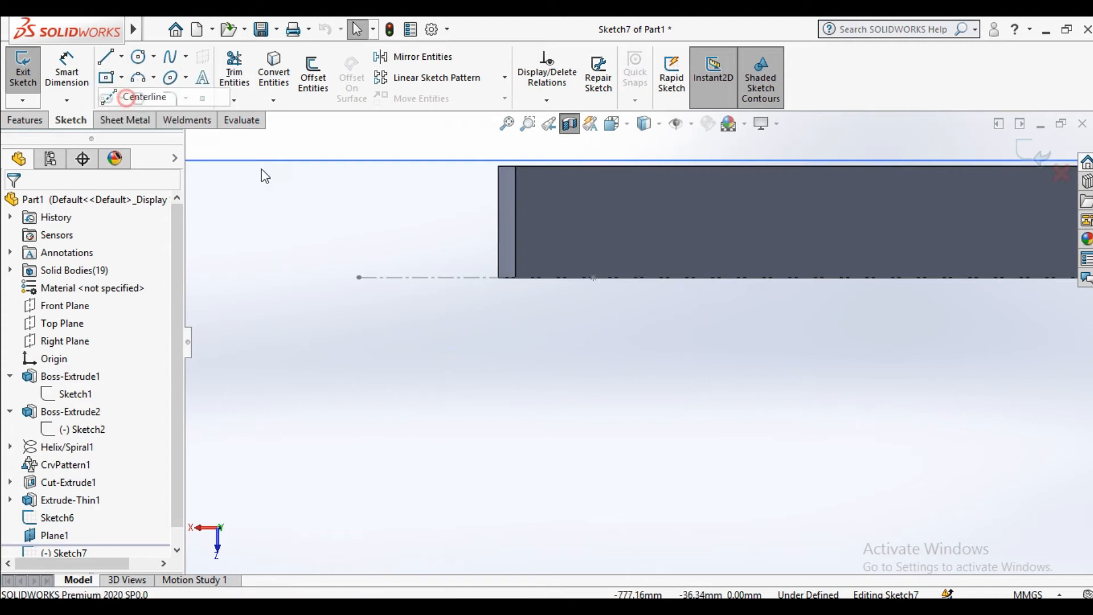
{"action": "left_click", "coordinate": [595, 279]}
{"action": "scroll", "coordinate": [592, 399], "scroll_direction": "up", "scroll_amount": 4}
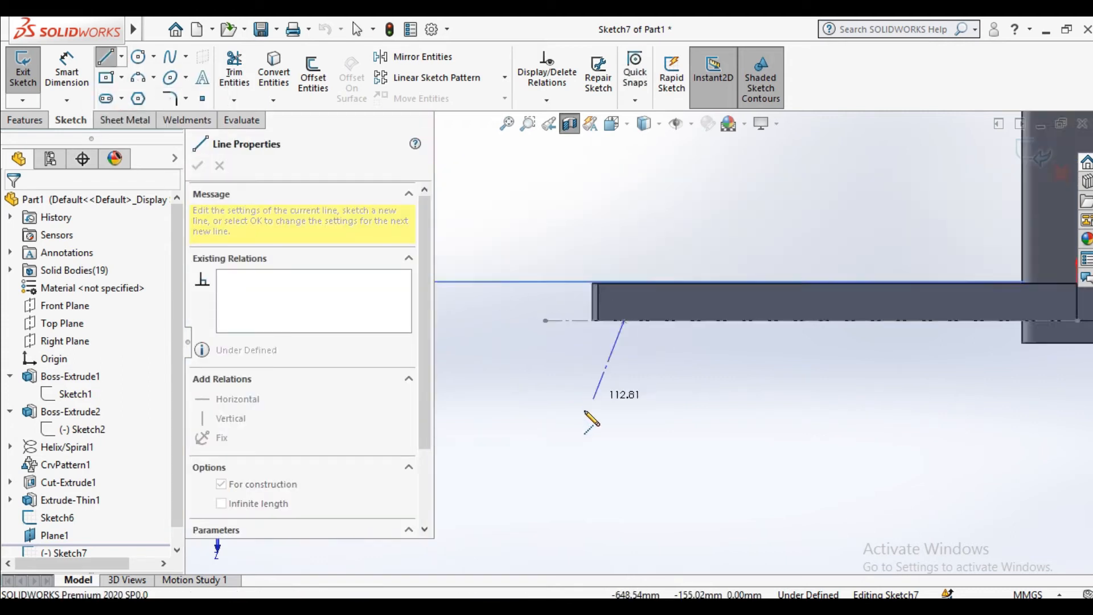
{"action": "left_click", "coordinate": [630, 498]}
{"action": "right_click", "coordinate": [663, 427]}
{"action": "left_click", "coordinate": [688, 443]}
{"action": "scroll", "coordinate": [669, 455], "scroll_direction": "down", "scroll_amount": 1}
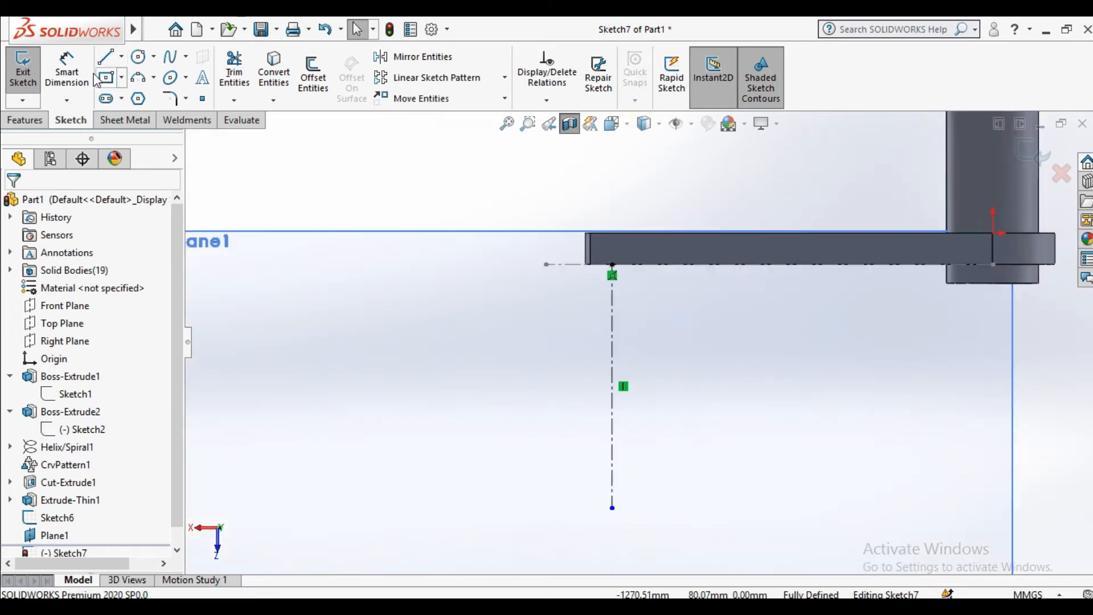
Sketch a horizontal line about 20 mm long from the centerline's free end toward the column, and a vertical line back to the tread.
{"action": "left_click", "coordinate": [112, 64]}
{"action": "scroll", "coordinate": [615, 500], "scroll_direction": "down", "scroll_amount": 3}
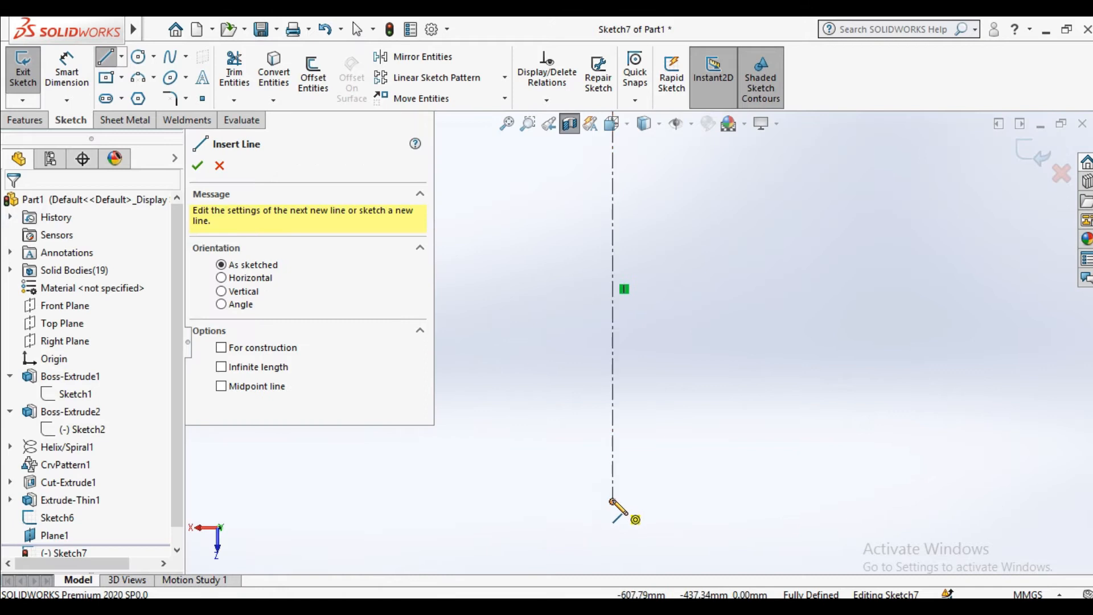
{"action": "left_click", "coordinate": [612, 501]}
{"action": "scroll", "coordinate": [638, 489], "scroll_direction": "up", "scroll_amount": 2}
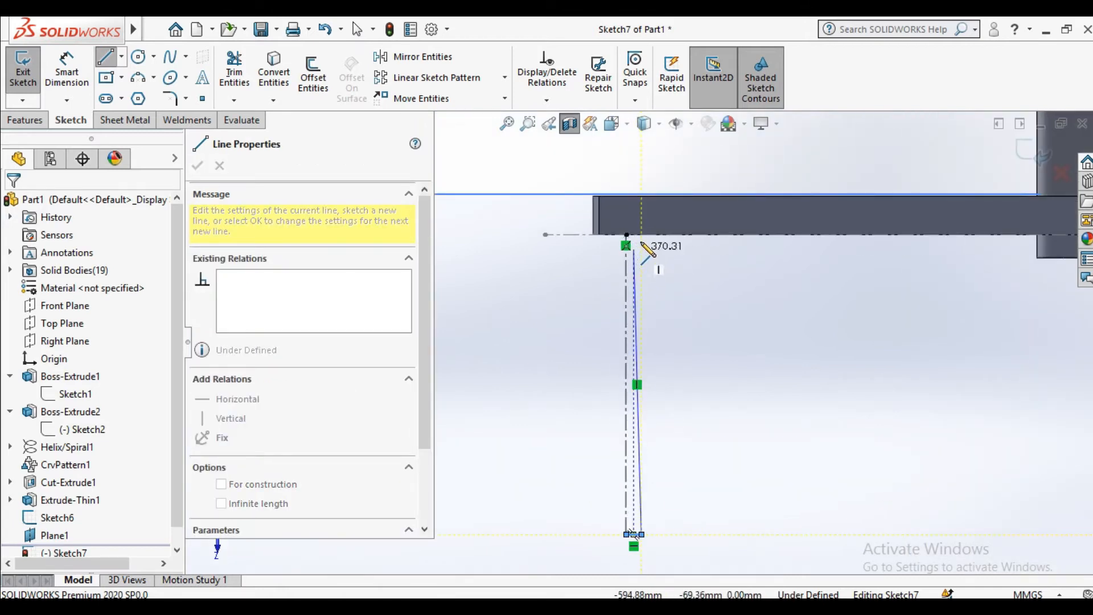
{"action": "left_click", "coordinate": [642, 235]}
{"action": "right_click", "coordinate": [669, 293]}
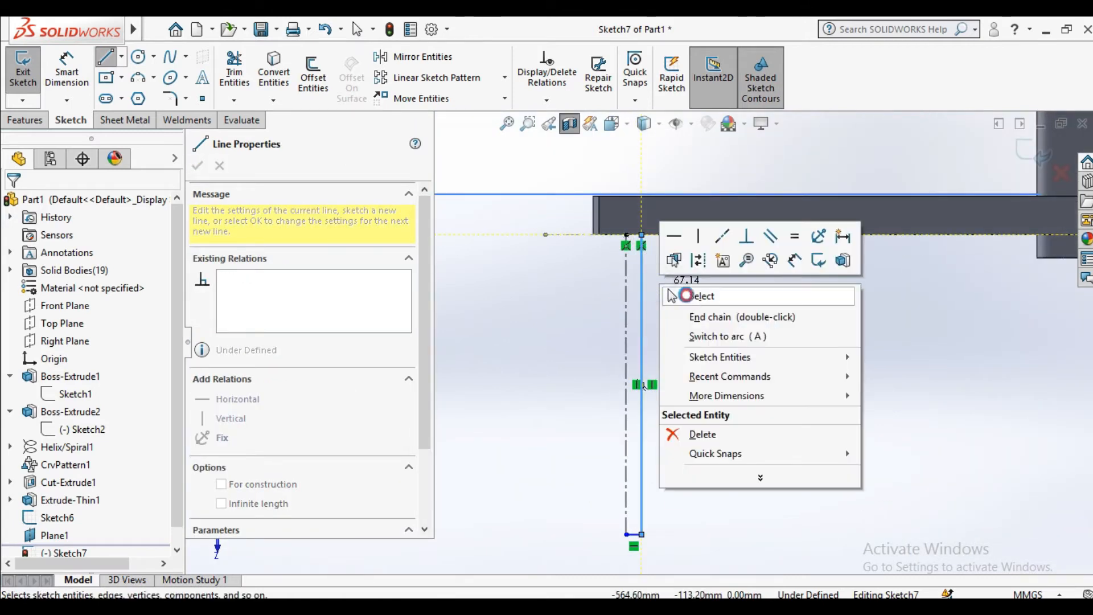
{"action": "left_click", "coordinate": [671, 295]}
Dimension the short horizontal line at the profile's free end and set its length to 15 mm.
{"action": "left_click", "coordinate": [64, 69]}
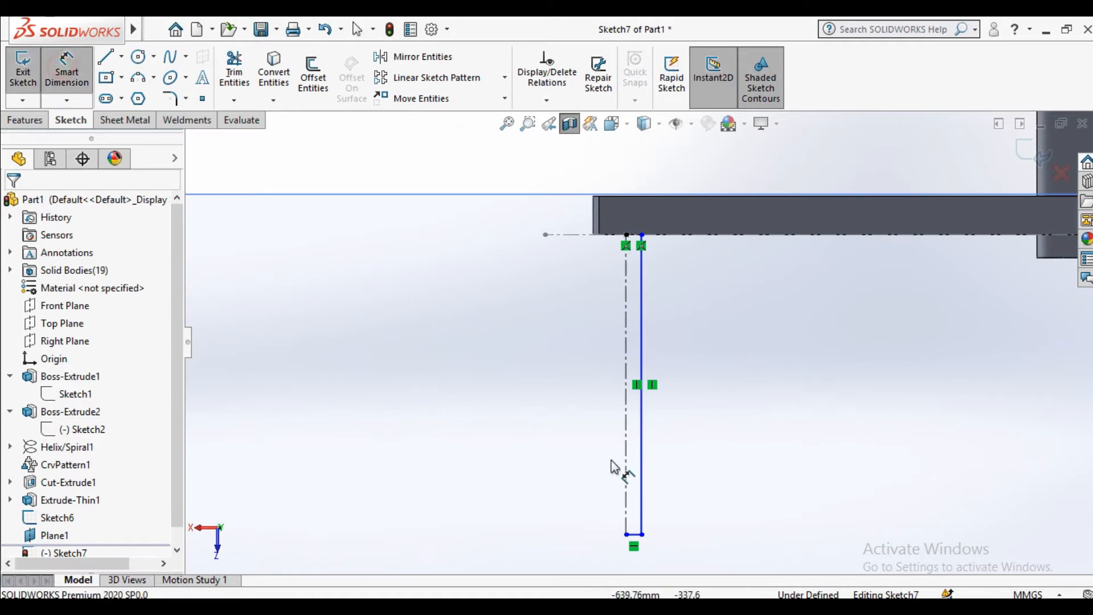
{"action": "middle_click_drag", "start_coordinate": [622, 539], "coordinate": [575, 305], "text": "ctrl"}
{"action": "scroll", "coordinate": [575, 305], "scroll_direction": "down", "scroll_amount": 1}
{"action": "left_click", "coordinate": [592, 302]}
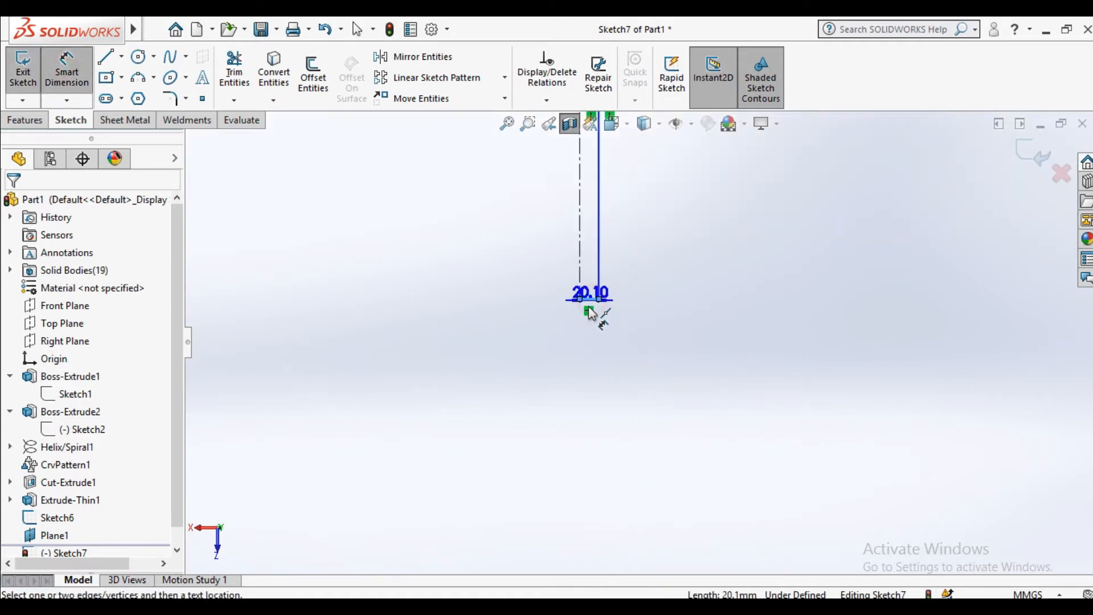
{"action": "left_click", "coordinate": [588, 355]}
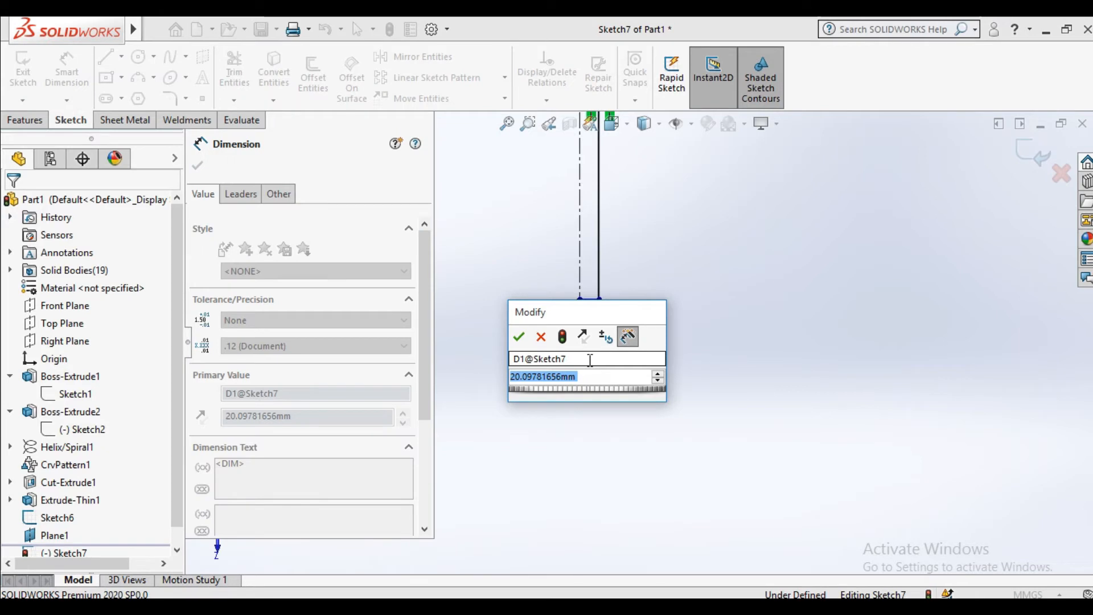
{"action": "type", "text": "15"}
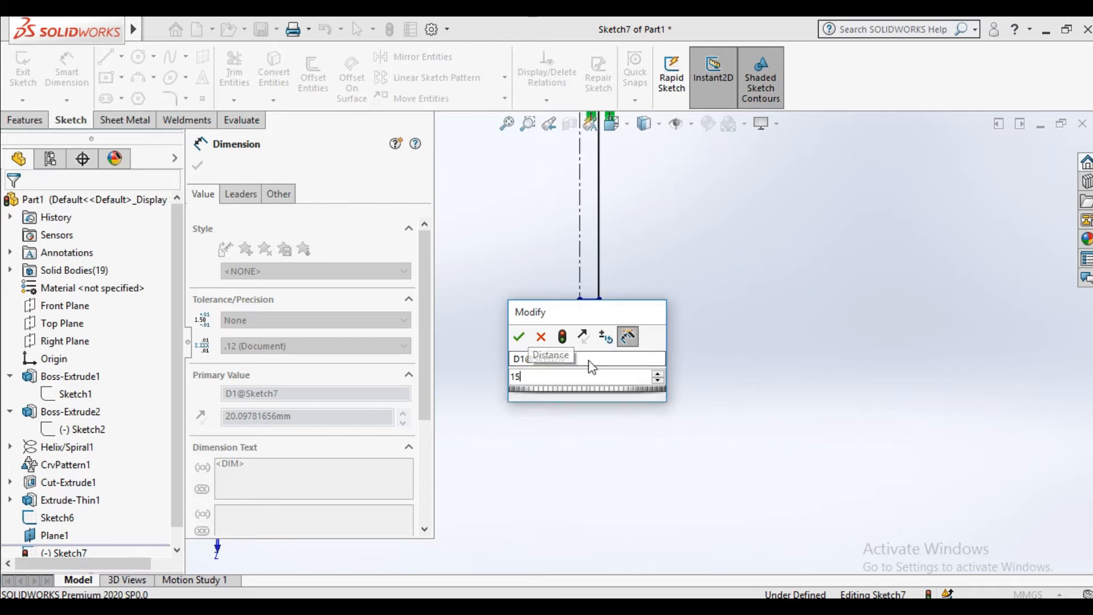
{"action": "key", "text": "Return"}
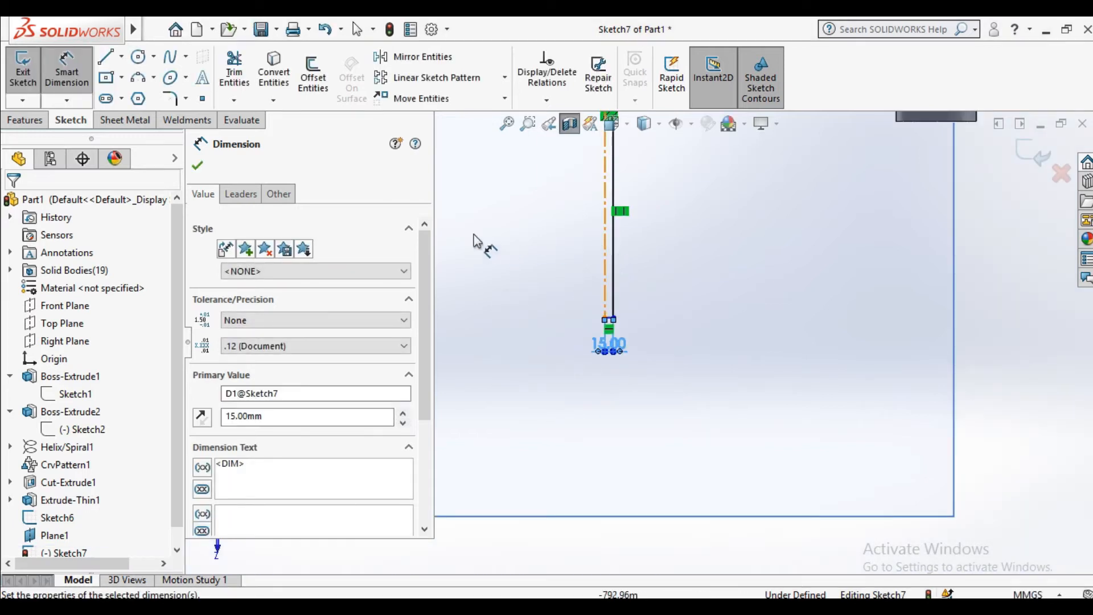
{"action": "left_click", "coordinate": [199, 167]}
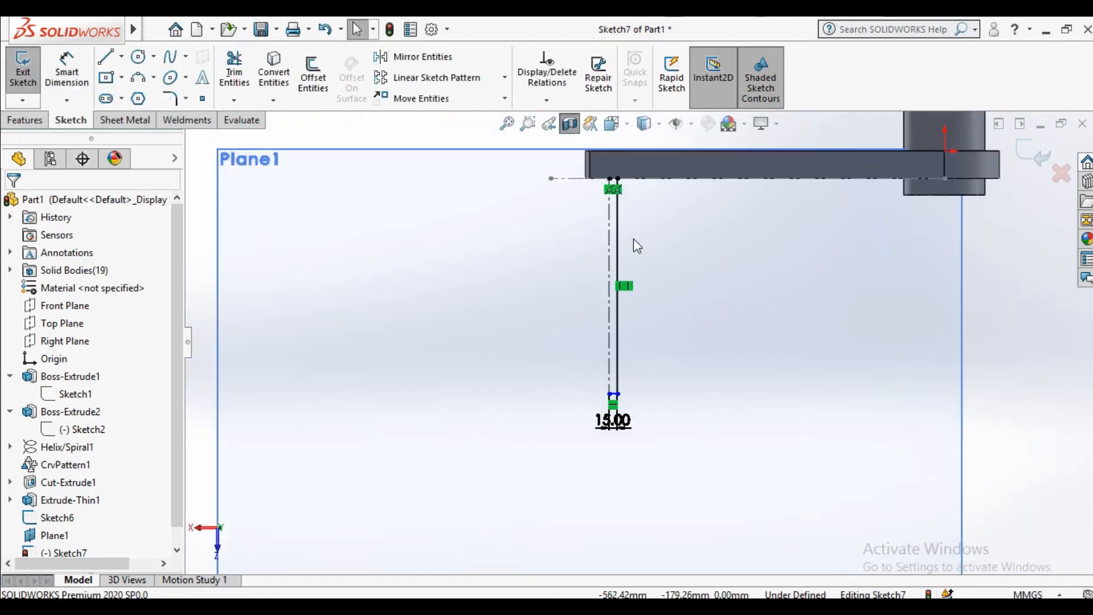
Place two points on the profile's long vertical line, one about 134 mm from the tread and one nearer the free end.
{"action": "left_click", "coordinate": [203, 98]}
{"action": "scroll", "coordinate": [593, 359], "scroll_direction": "down", "scroll_amount": 5}
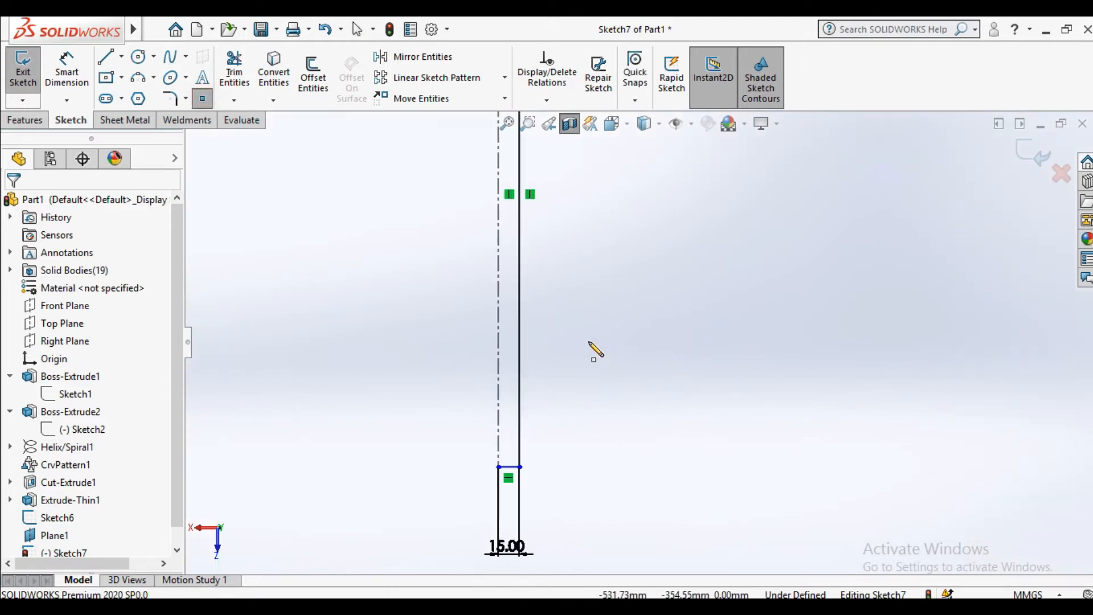
{"action": "left_click", "coordinate": [518, 334]}
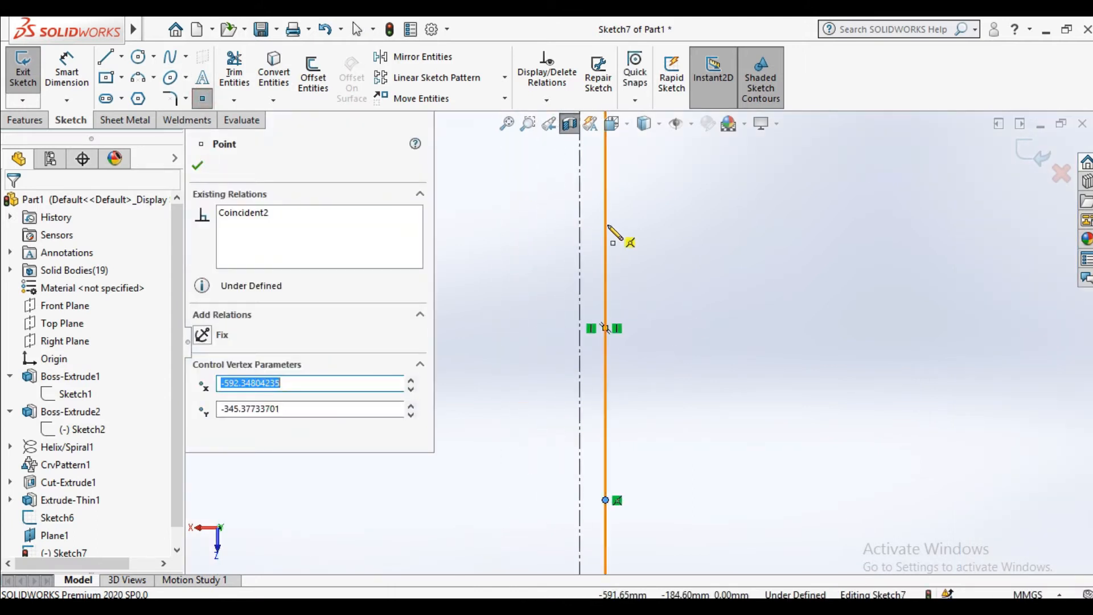
{"action": "left_click", "coordinate": [605, 225]}
{"action": "right_click", "coordinate": [625, 237]}
{"action": "left_click", "coordinate": [651, 249]}
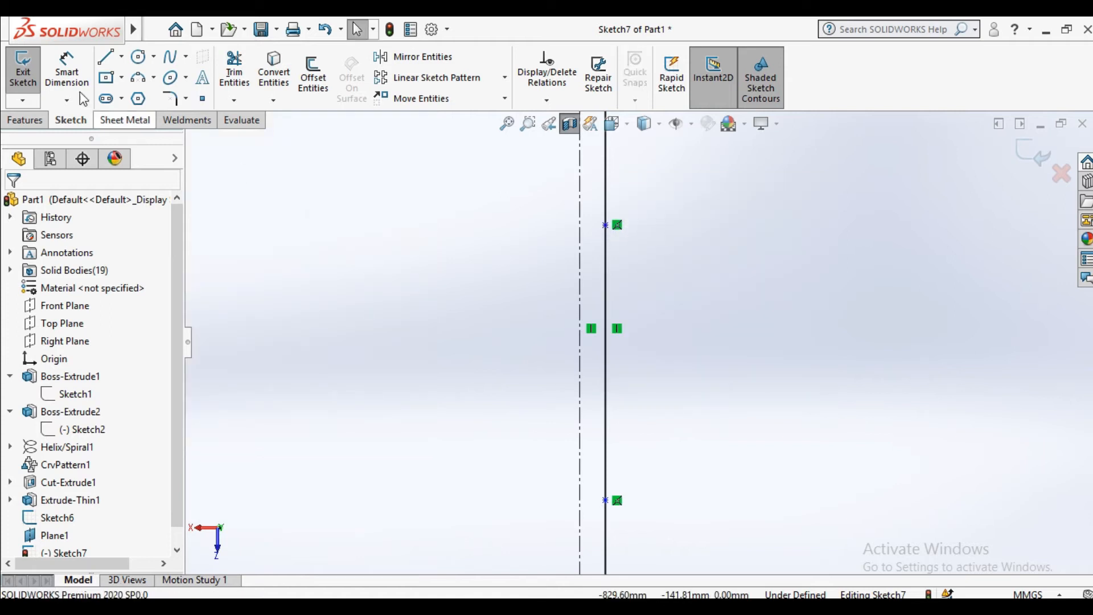
Dimension the distance from the tread's reference line to the nearer point and set it to 150 mm.
{"action": "left_click", "coordinate": [76, 75]}
{"action": "scroll", "coordinate": [636, 272], "scroll_direction": "up", "scroll_amount": 3}
{"action": "scroll", "coordinate": [615, 319], "scroll_direction": "down", "scroll_amount": 3}
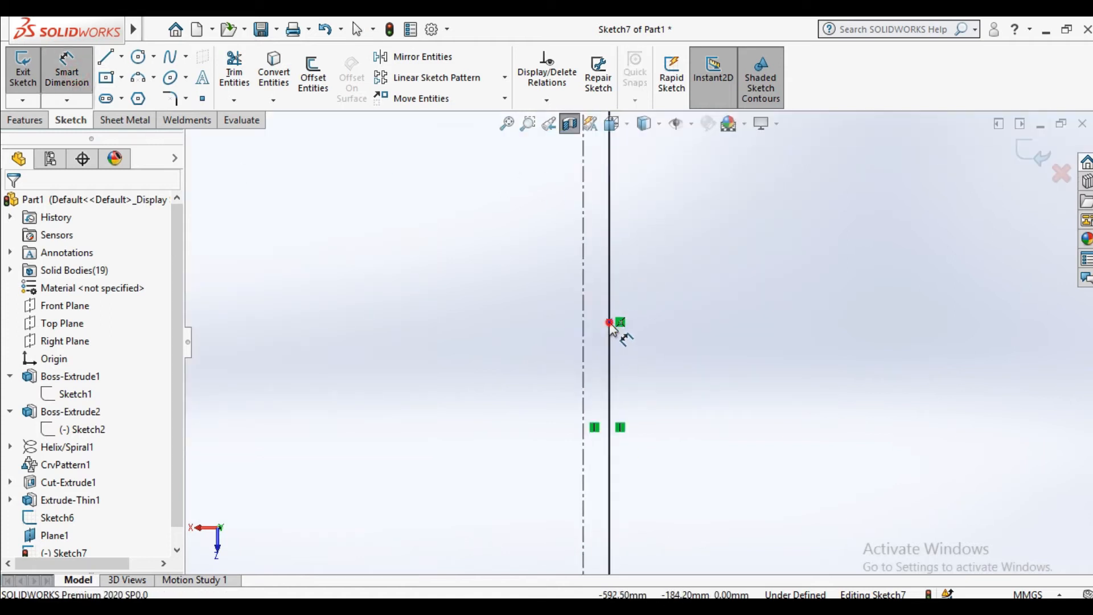
{"action": "left_click", "coordinate": [610, 322]}
{"action": "scroll", "coordinate": [620, 331], "scroll_direction": "up", "scroll_amount": 2}
{"action": "left_click", "coordinate": [655, 222]}
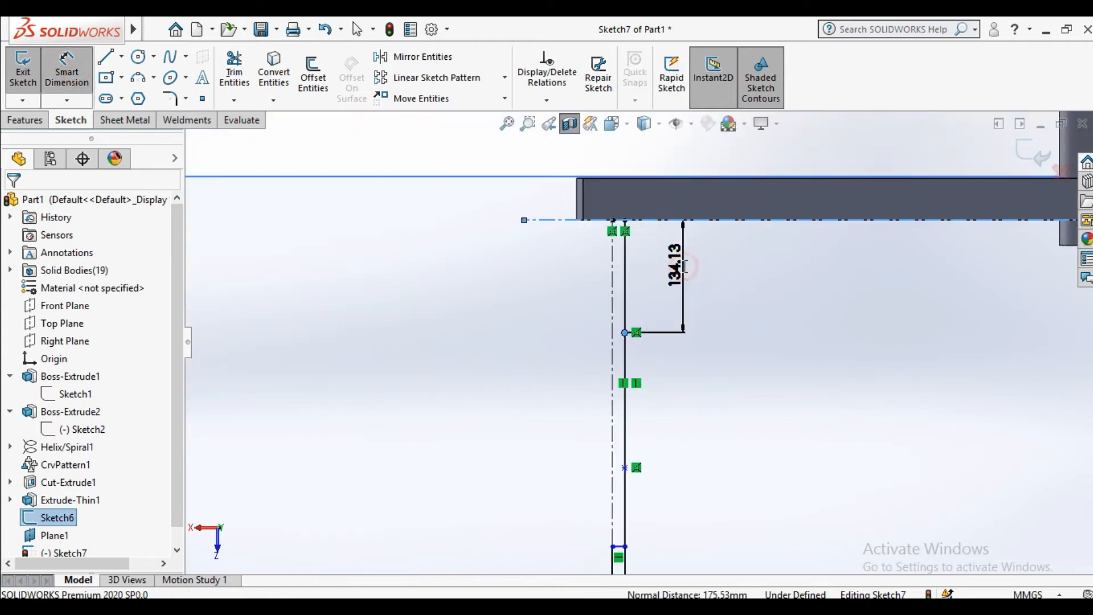
{"action": "left_click", "coordinate": [685, 266]}
{"action": "type", "text": "150"}
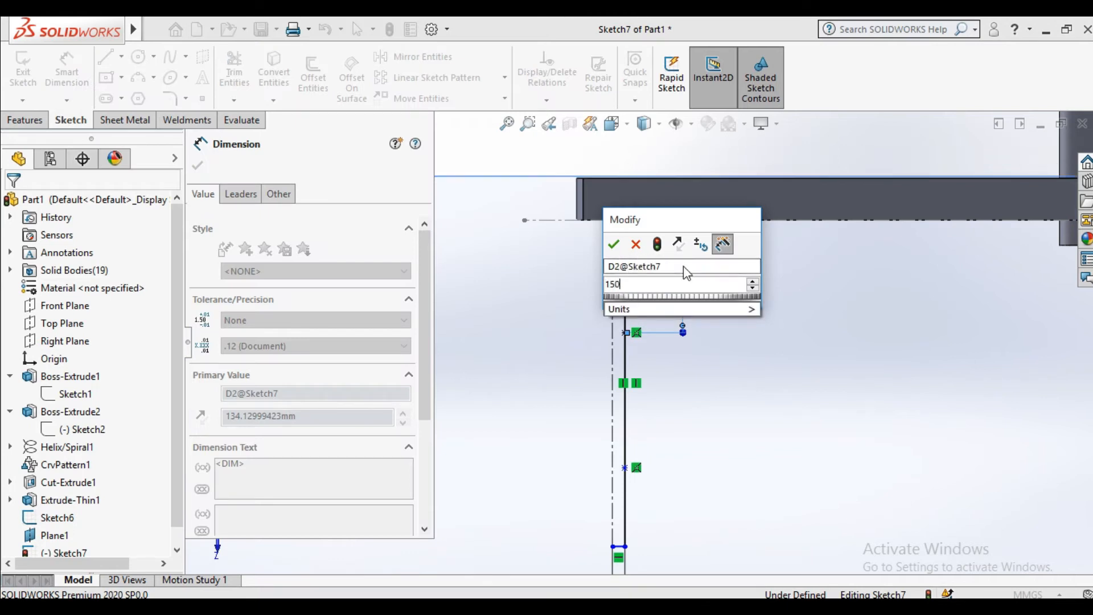
{"action": "key", "text": "Return"}
Dimension the spacing between the two points on the vertical line and set it to 150 mm.
{"action": "scroll", "coordinate": [635, 464], "scroll_direction": "down", "scroll_amount": 1}
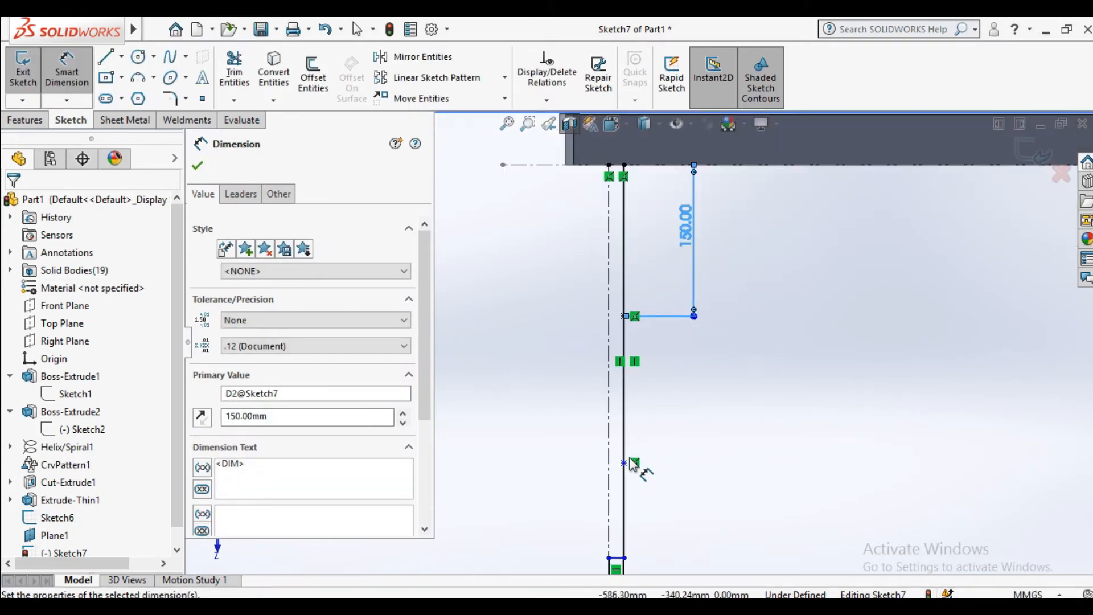
{"action": "left_click", "coordinate": [625, 463]}
{"action": "left_click", "coordinate": [625, 317]}
{"action": "left_click", "coordinate": [690, 361]}
{"action": "type", "text": "150"}
{"action": "key", "text": "Return"}
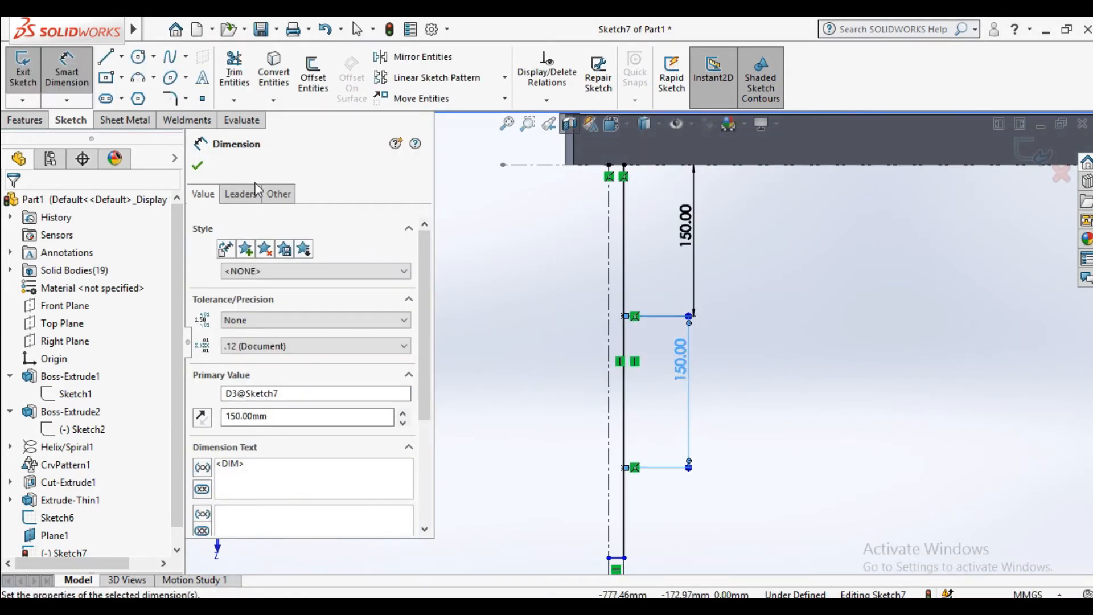
{"action": "left_click", "coordinate": [199, 166]}
Draw a circle about 47 mm in diameter centered on the centerline, level with the point nearer the free end.
{"action": "scroll", "coordinate": [510, 432], "scroll_direction": "up", "scroll_amount": 3}
{"action": "scroll", "coordinate": [564, 362], "scroll_direction": "down", "scroll_amount": 3}
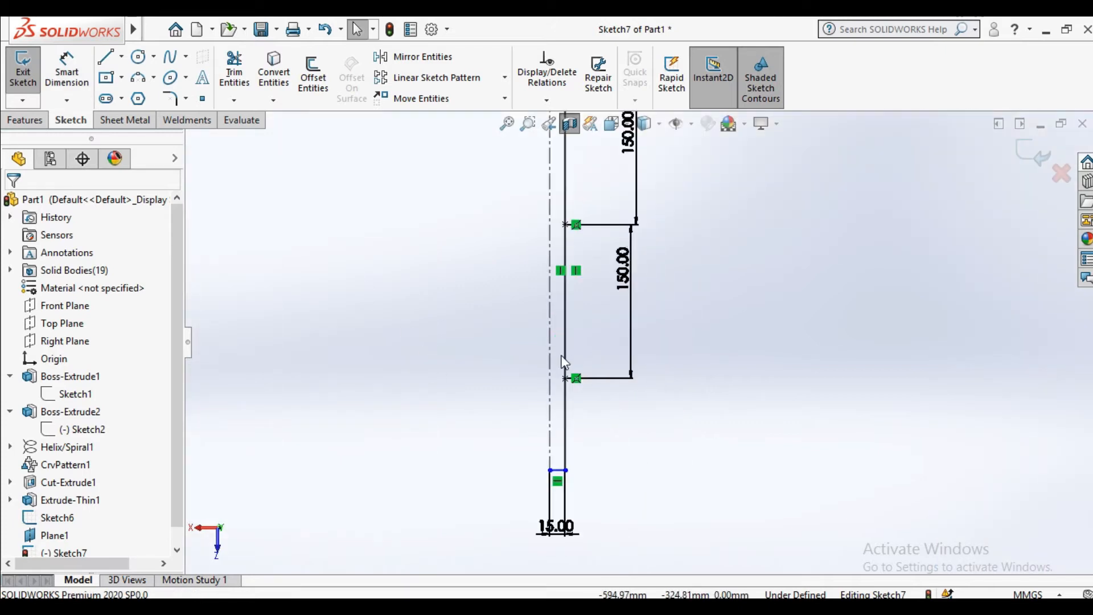
{"action": "left_click", "coordinate": [138, 57]}
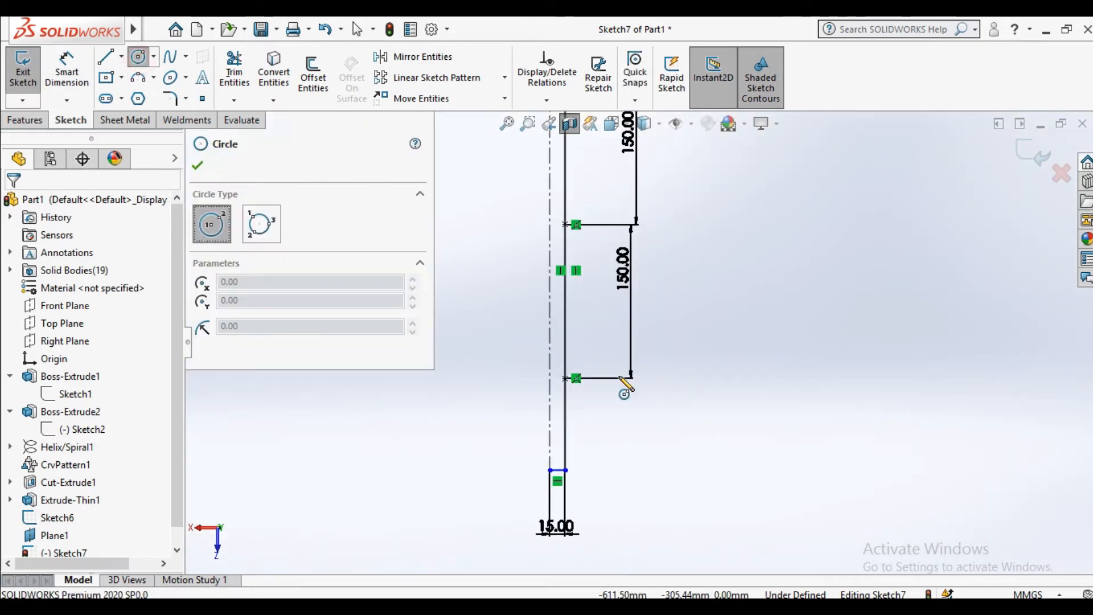
{"action": "scroll", "coordinate": [561, 353], "scroll_direction": "down", "scroll_amount": 3}
{"action": "scroll", "coordinate": [546, 399], "scroll_direction": "down", "scroll_amount": 1}
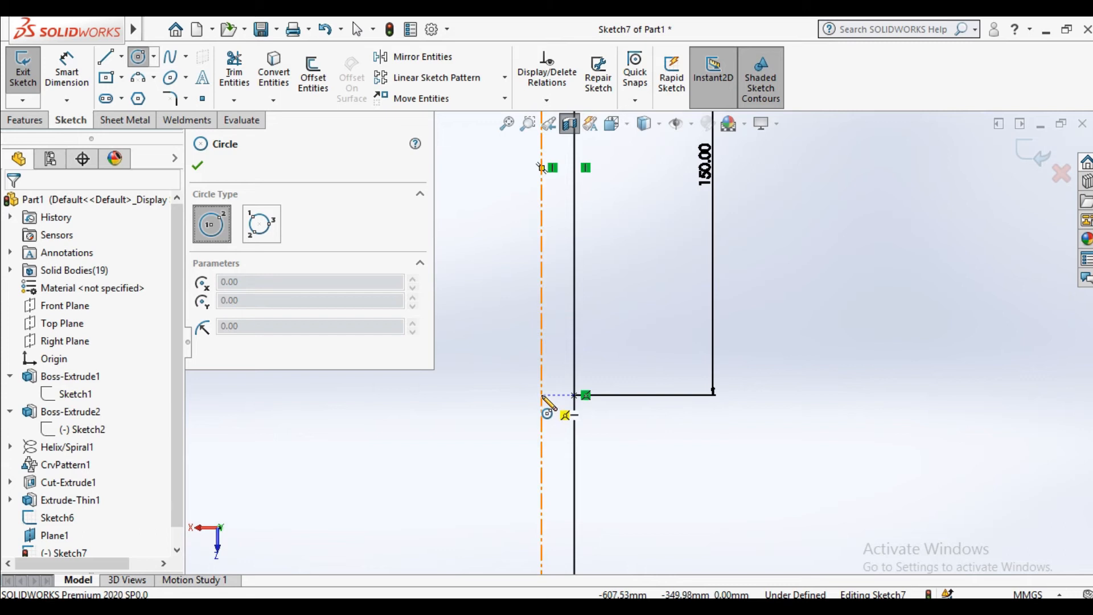
{"action": "left_click", "coordinate": [541, 395]}
{"action": "left_click", "coordinate": [590, 403]}
{"action": "right_click", "coordinate": [624, 420]}
{"action": "left_click", "coordinate": [640, 429]}
Dimension the circle near the post's free end and set its diameter to 50 mm.
{"action": "left_click", "coordinate": [66, 71]}
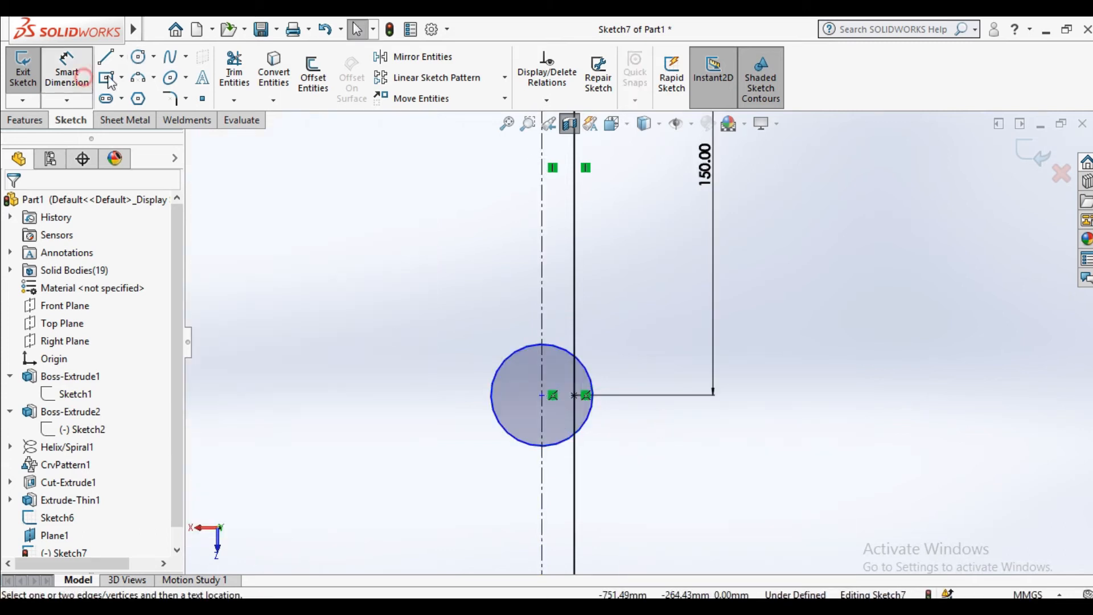
{"action": "left_click", "coordinate": [586, 376]}
{"action": "left_click", "coordinate": [629, 361]}
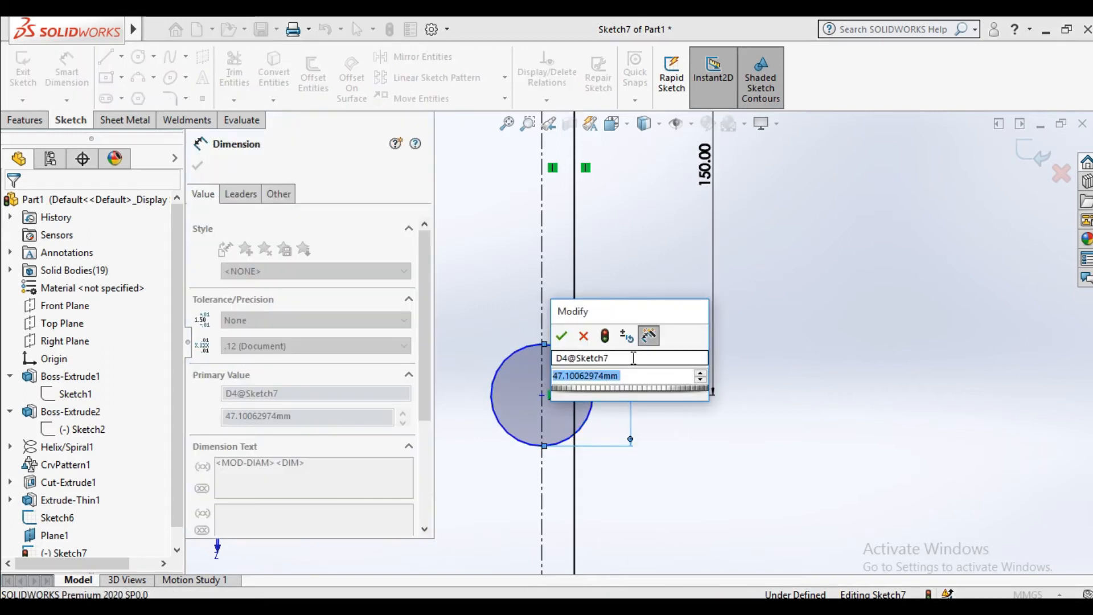
{"action": "type", "text": "50"}
{"action": "key", "text": "Return"}
{"action": "scroll", "coordinate": [640, 347], "scroll_direction": "up", "scroll_amount": 4}
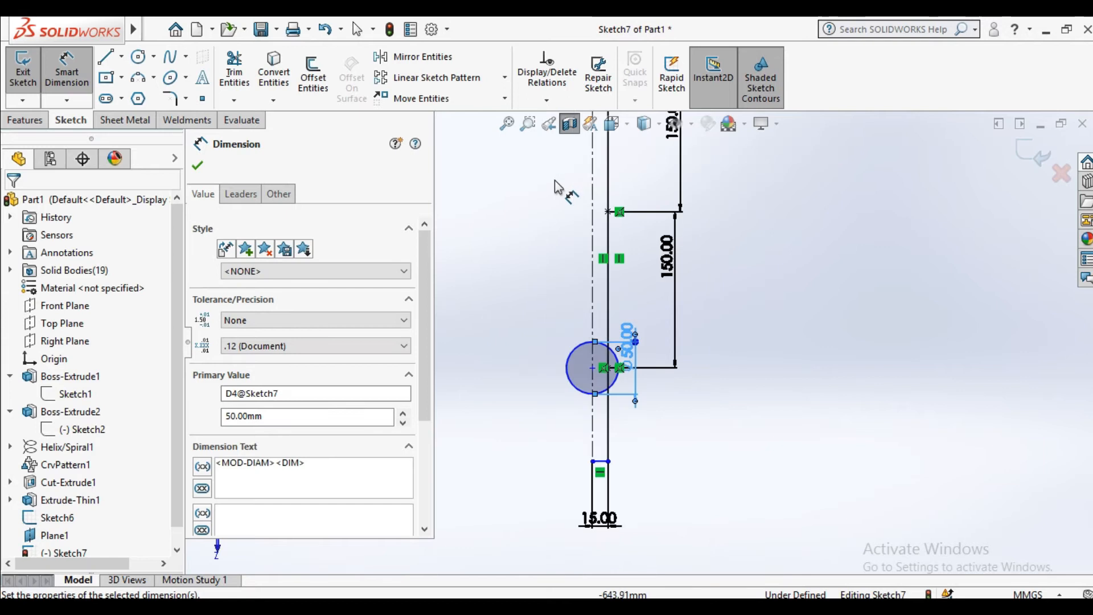
{"action": "left_click", "coordinate": [198, 166]}
Draw a second circle about 54 mm in diameter centered on the centerline, level with the point nearer the tread.
{"action": "left_click", "coordinate": [138, 56]}
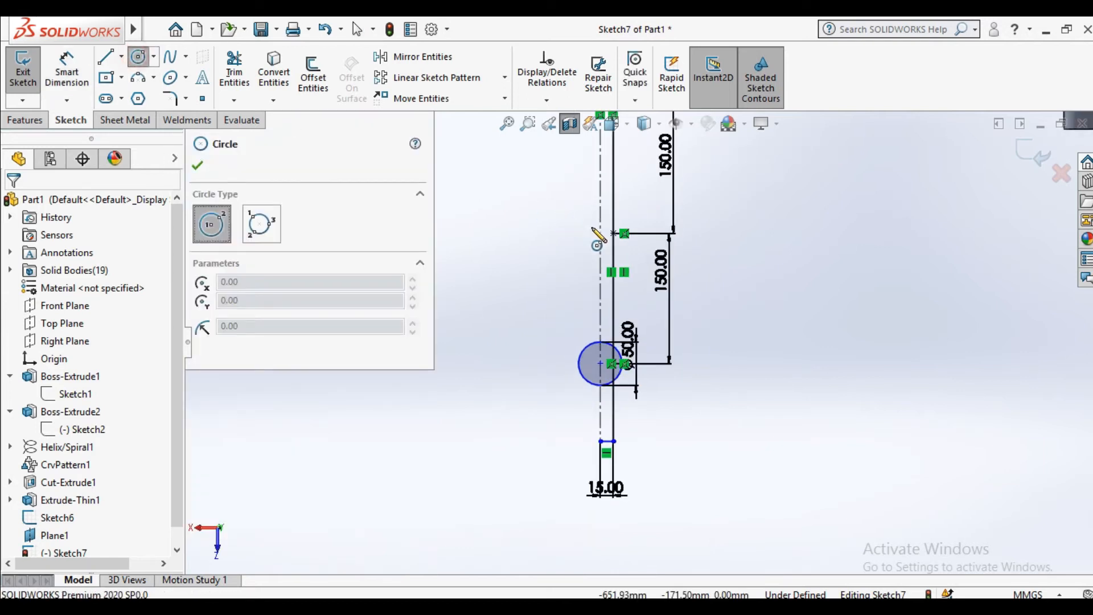
{"action": "scroll", "coordinate": [626, 265], "scroll_direction": "down", "scroll_amount": 3}
{"action": "left_click", "coordinate": [611, 251]}
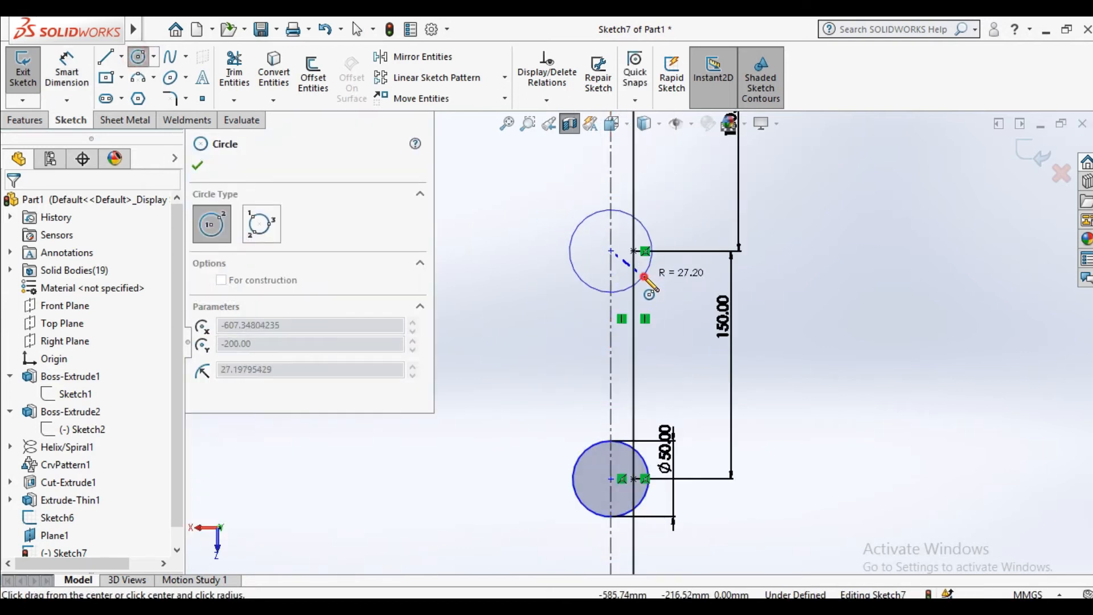
{"action": "left_click", "coordinate": [642, 225]}
Dimension the circle nearer the tread and set its diameter to 50 mm.
{"action": "right_click", "coordinate": [653, 221]}
{"action": "left_click", "coordinate": [677, 287]}
{"action": "left_click", "coordinate": [582, 223]}
{"action": "left_click", "coordinate": [571, 199]}
{"action": "type", "text": "50"}
{"action": "key", "text": "Return"}
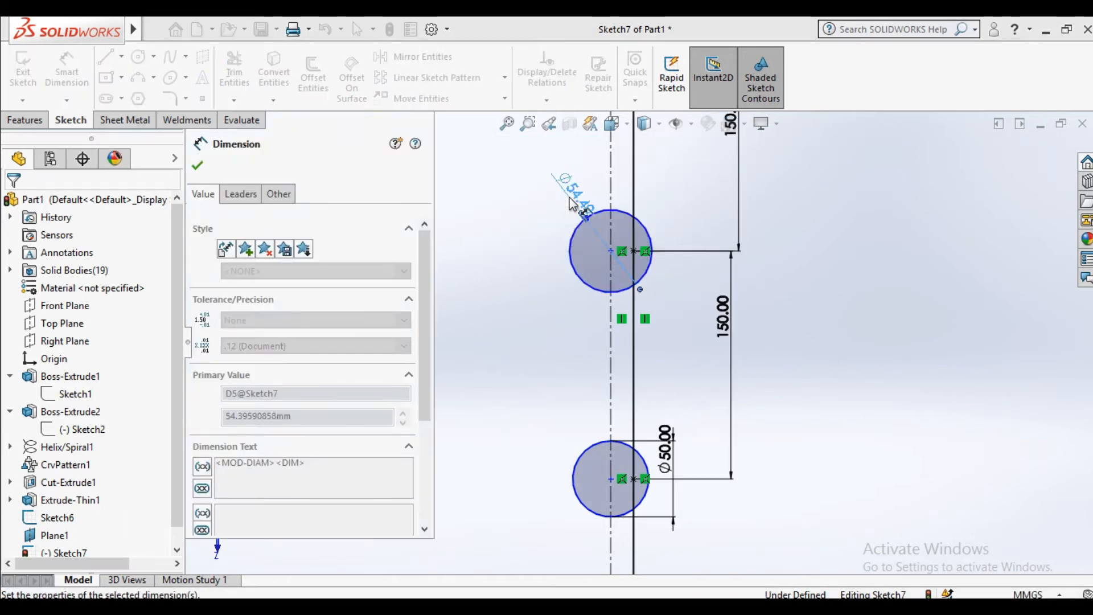
{"action": "left_click", "coordinate": [199, 164]}
Trim both circles and the vertical line so that only the arcs bulging outside the post profile remain.
{"action": "left_click", "coordinate": [234, 73]}
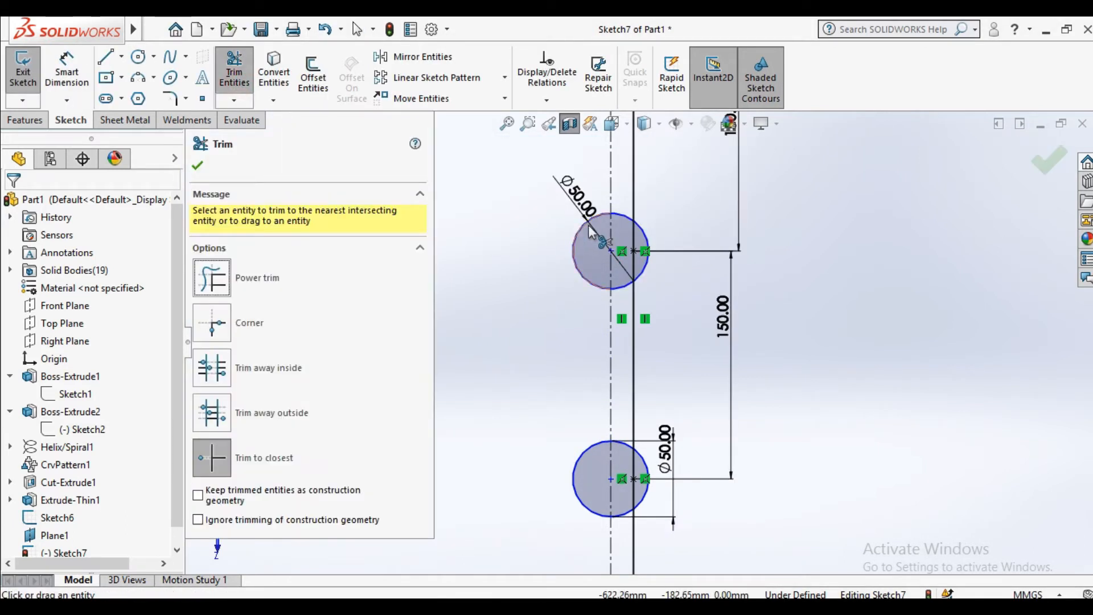
{"action": "left_click", "coordinate": [581, 226]}
{"action": "scroll", "coordinate": [626, 222], "scroll_direction": "down", "scroll_amount": 3}
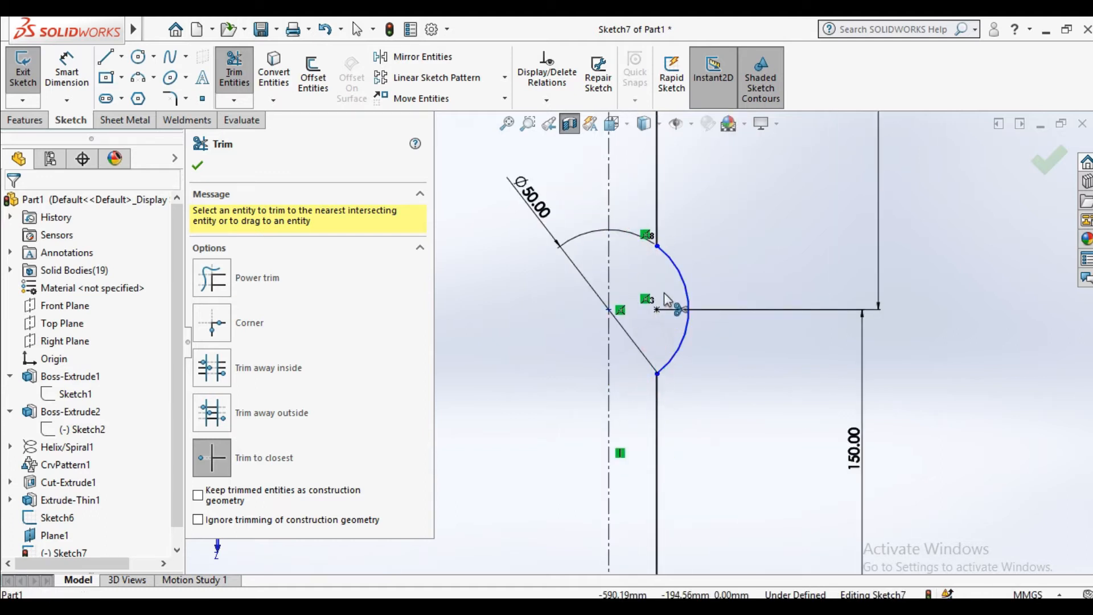
{"action": "scroll", "coordinate": [656, 341], "scroll_direction": "up", "scroll_amount": 6}
{"action": "scroll", "coordinate": [643, 495], "scroll_direction": "down", "scroll_amount": 4}
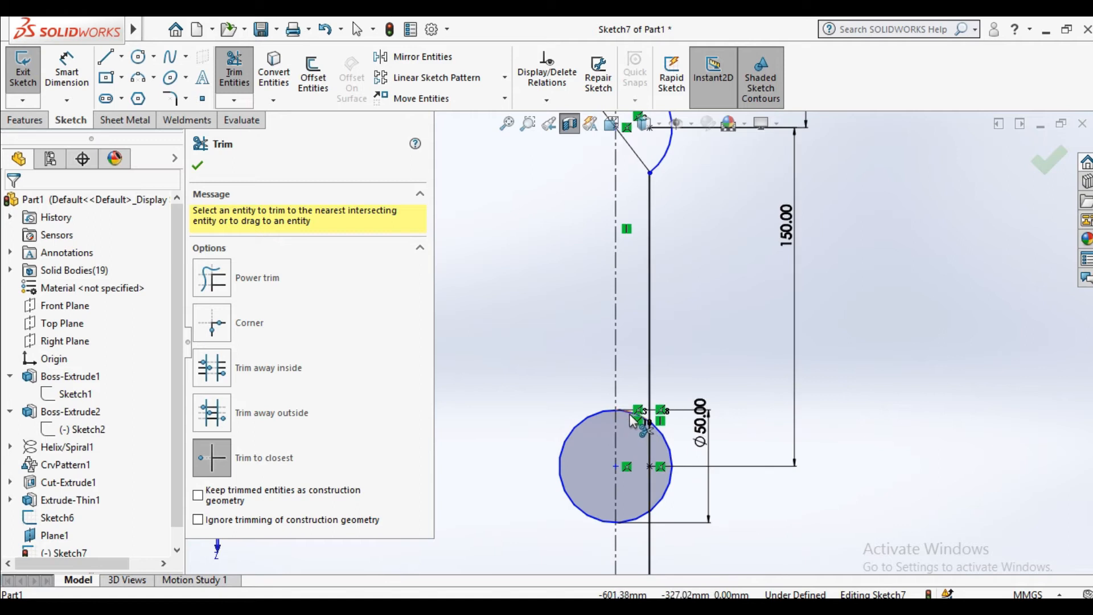
{"action": "left_click", "coordinate": [595, 417]}
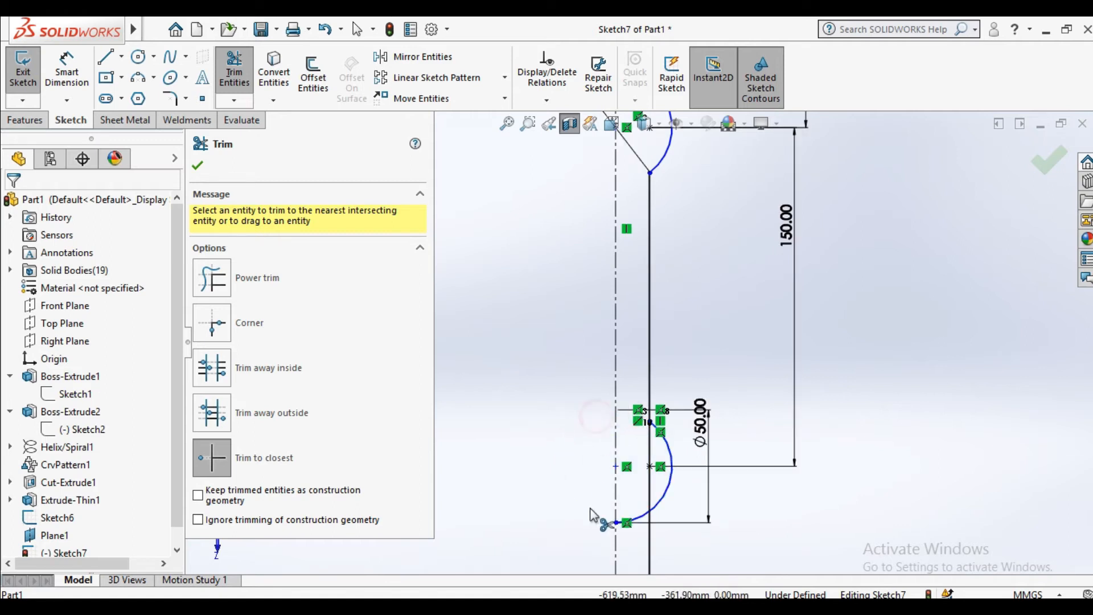
{"action": "left_click", "coordinate": [649, 493]}
{"action": "left_click", "coordinate": [198, 166]}
Round the profile's outer corner at the free end with a 2 mm sketch fillet.
{"action": "scroll", "coordinate": [512, 281], "scroll_direction": "up", "scroll_amount": 3}
{"action": "mouse_move", "coordinate": [513, 281]}
{"action": "middle_mouse_down"}
{"action": "mouse_move", "coordinate": [610, 386]}
{"action": "mouse_move", "coordinate": [615, 330]}
{"action": "mouse_move", "coordinate": [706, 393]}
{"action": "mouse_move", "coordinate": [642, 374]}
{"action": "middle_mouse_up"}
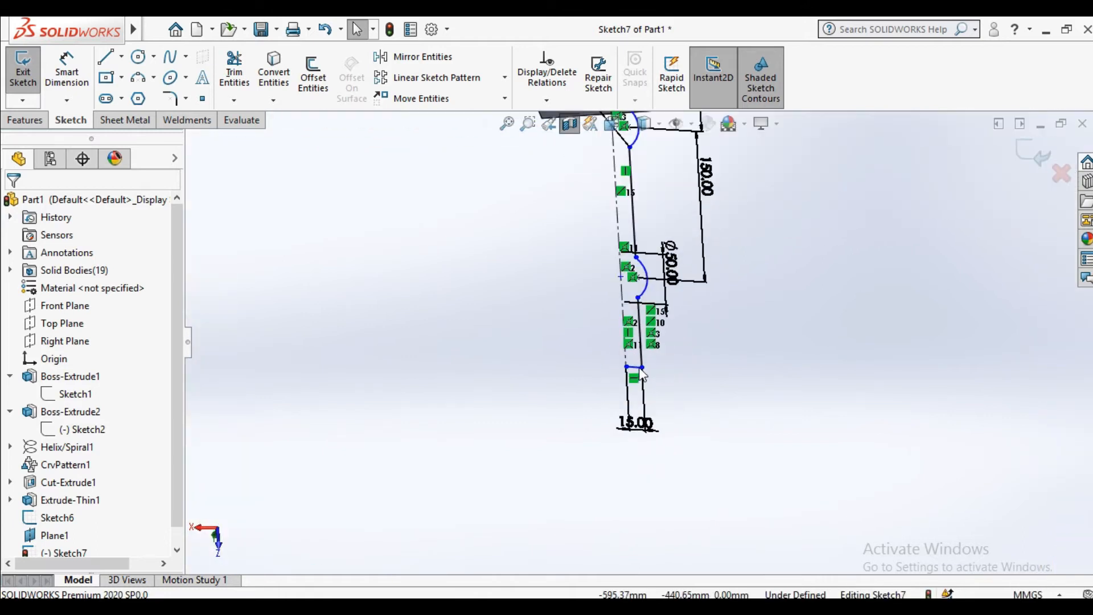
{"action": "left_click", "coordinate": [182, 99]}
{"action": "scroll", "coordinate": [598, 319], "scroll_direction": "down", "scroll_amount": 3}
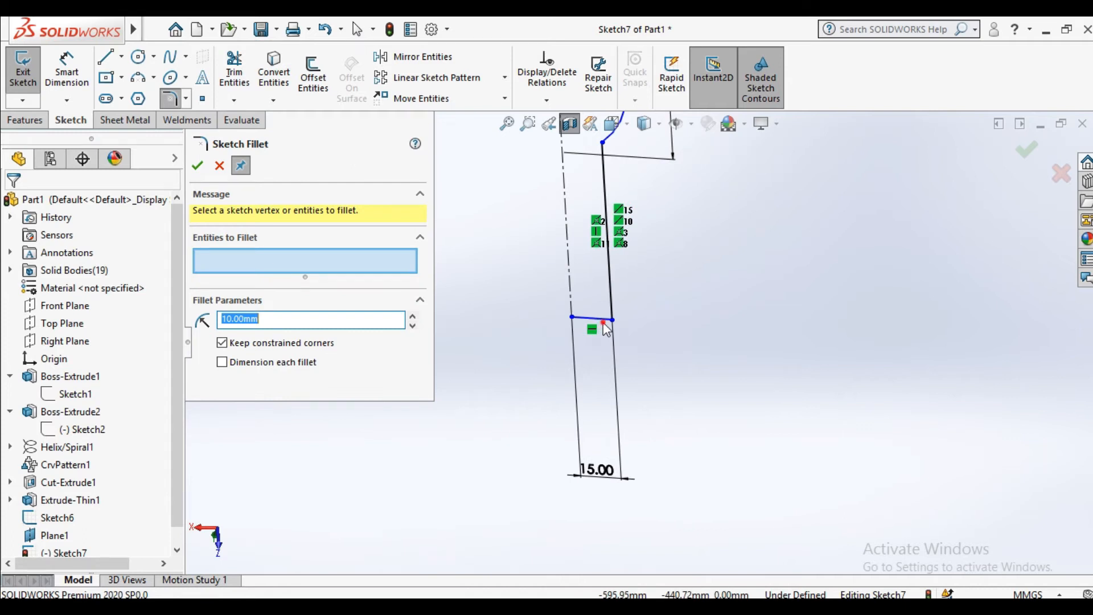
{"action": "left_click", "coordinate": [607, 328]}
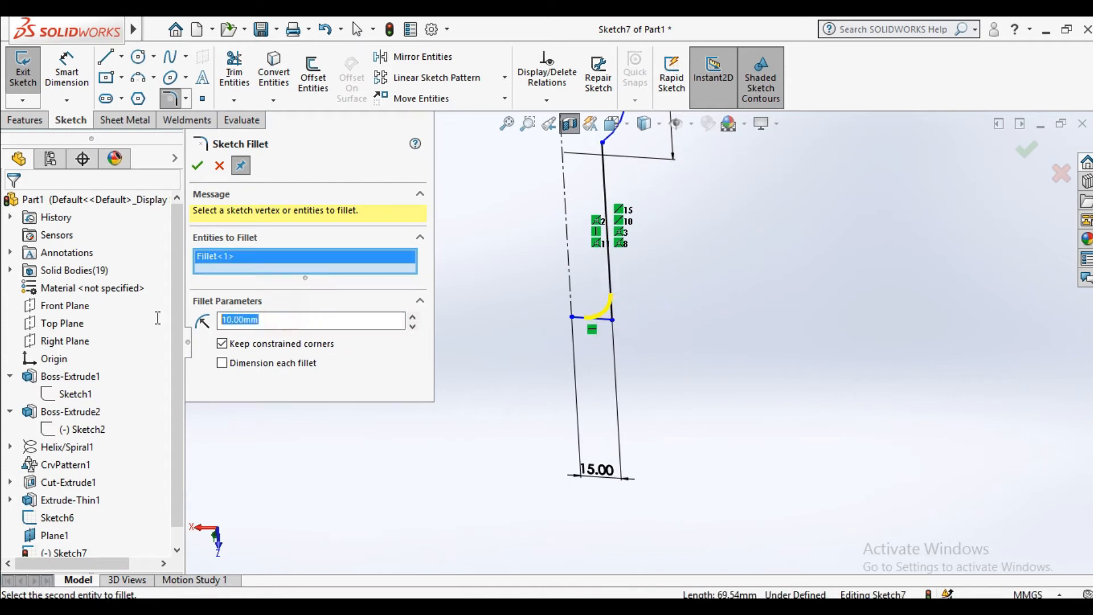
{"action": "type", "text": "2"}
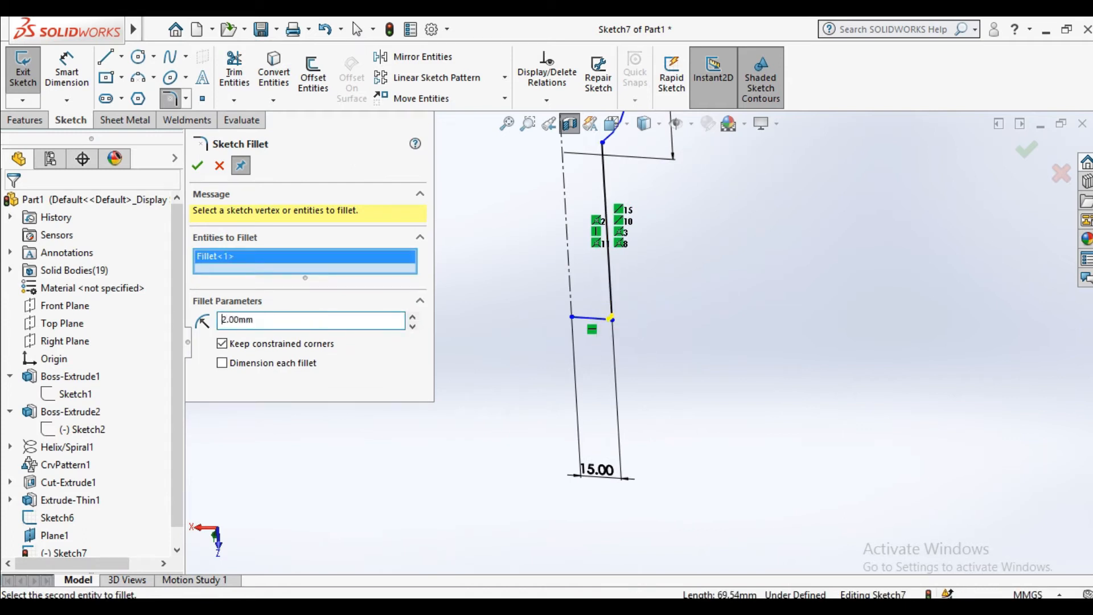
{"action": "left_click", "coordinate": [199, 165]}
{"action": "left_click", "coordinate": [197, 166]}
{"action": "mouse_move", "coordinate": [478, 275]}
{"action": "middle_mouse_down"}
{"action": "mouse_move", "coordinate": [673, 334]}
{"action": "mouse_move", "coordinate": [705, 185]}
{"action": "mouse_move", "coordinate": [579, 398]}
{"action": "mouse_move", "coordinate": [654, 439]}
{"action": "mouse_move", "coordinate": [651, 336]}
{"action": "middle_mouse_up"}
{"action": "middle_click_drag", "start_coordinate": [659, 544], "coordinate": [672, 517]}
{"action": "scroll", "coordinate": [672, 516], "scroll_direction": "down", "scroll_amount": 5}
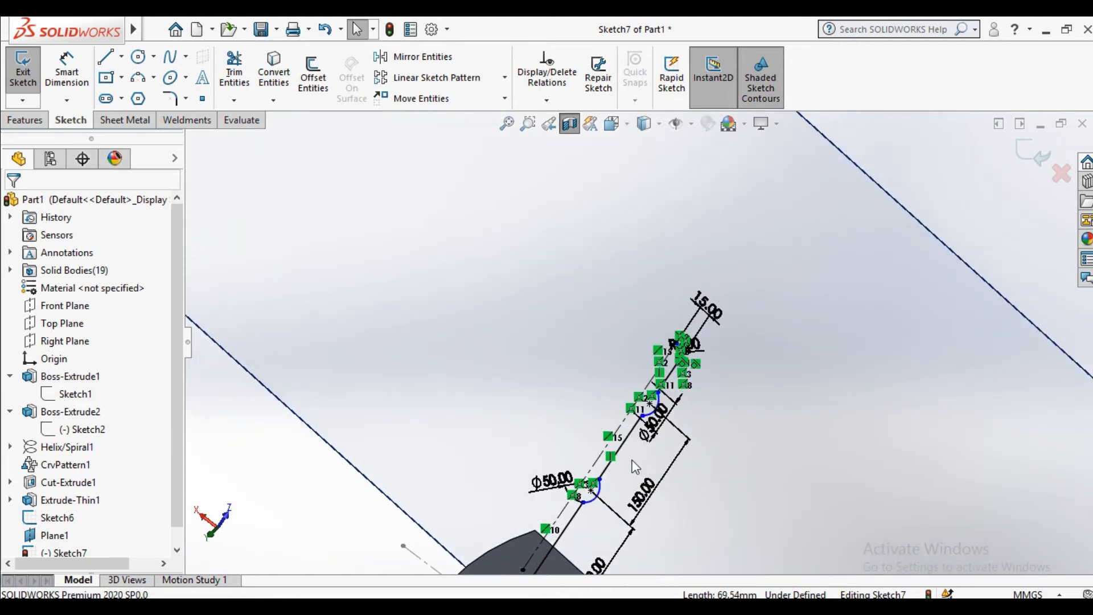
{"action": "left_click", "coordinate": [25, 69]}
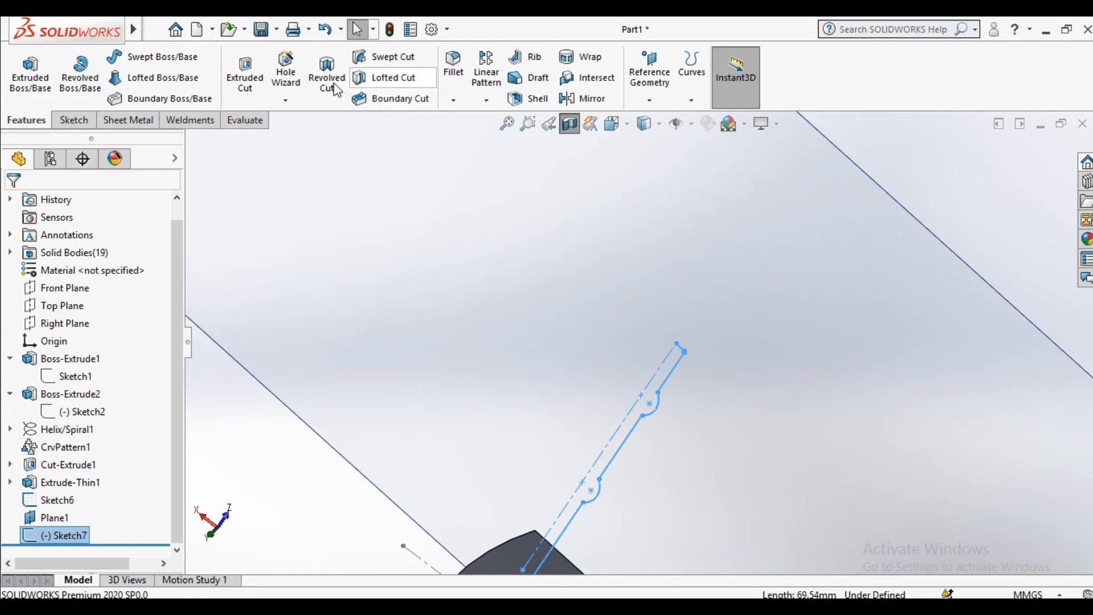
{"action": "left_click", "coordinate": [80, 73]}
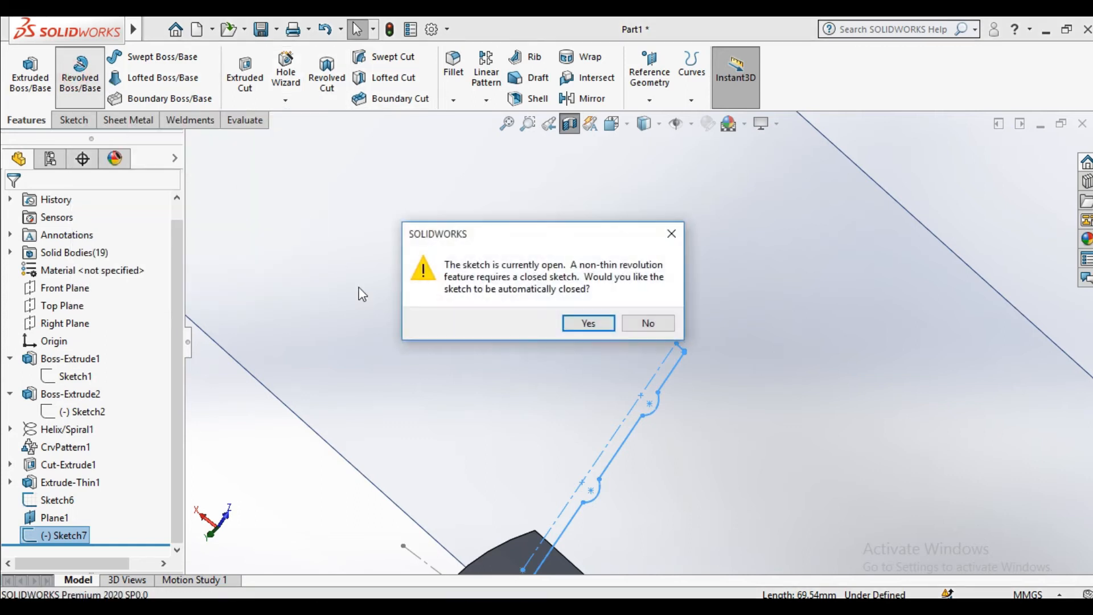
{"action": "left_click", "coordinate": [569, 325]}
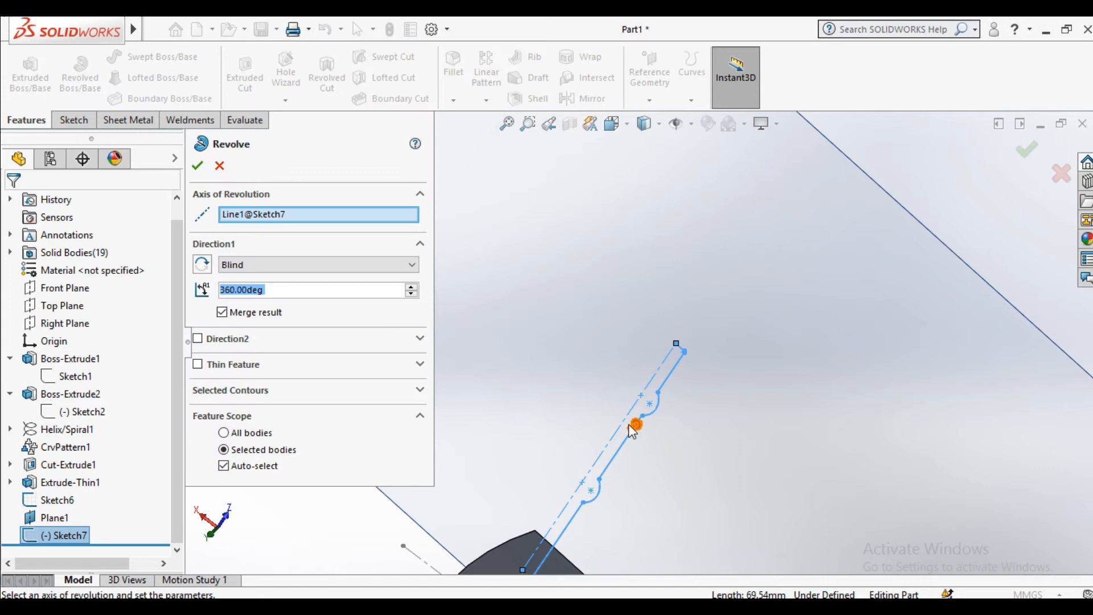
{"action": "scroll", "coordinate": [633, 431], "scroll_direction": "down", "scroll_amount": 4}
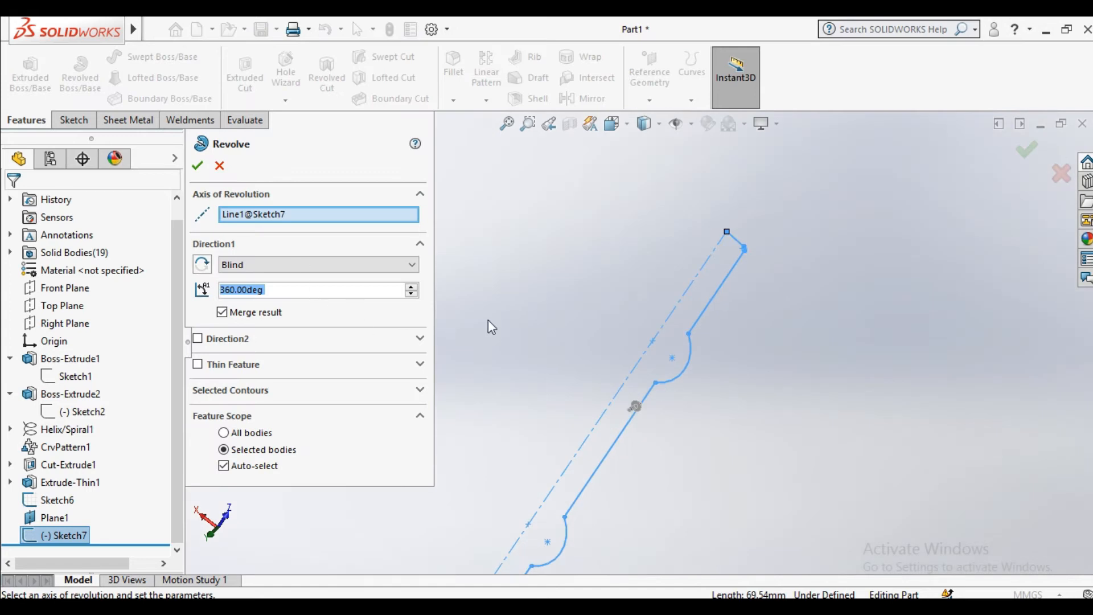
{"action": "right_click", "coordinate": [268, 222]}
{"action": "left_click", "coordinate": [305, 242]}
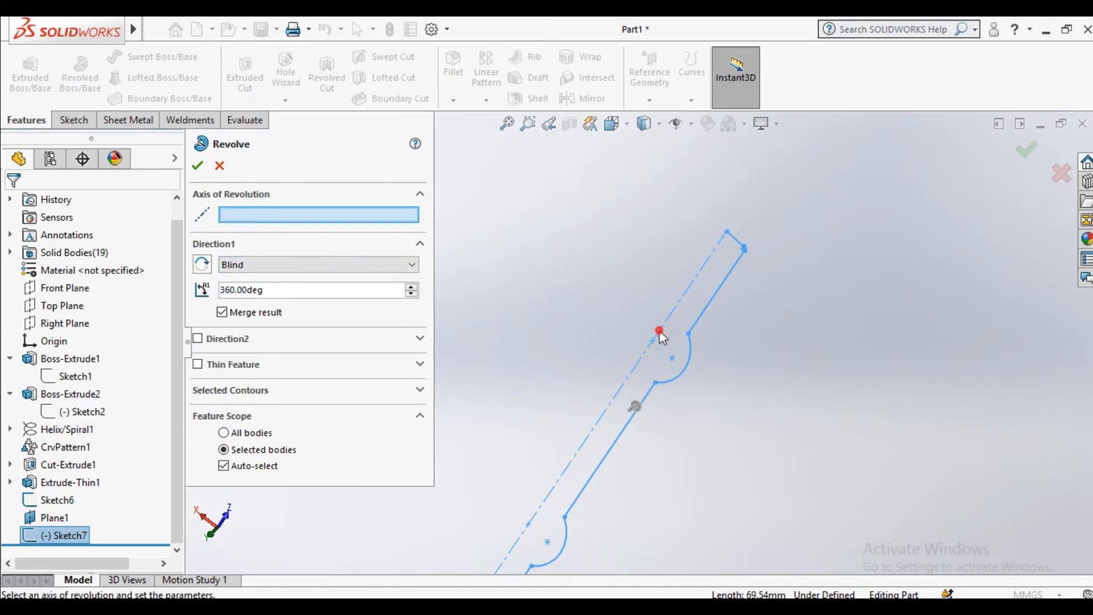
{"action": "left_click", "coordinate": [659, 331]}
{"action": "mouse_move", "coordinate": [658, 333]}
{"action": "middle_mouse_down"}
{"action": "mouse_move", "coordinate": [606, 490]}
{"action": "mouse_move", "coordinate": [540, 491]}
{"action": "middle_mouse_up"}
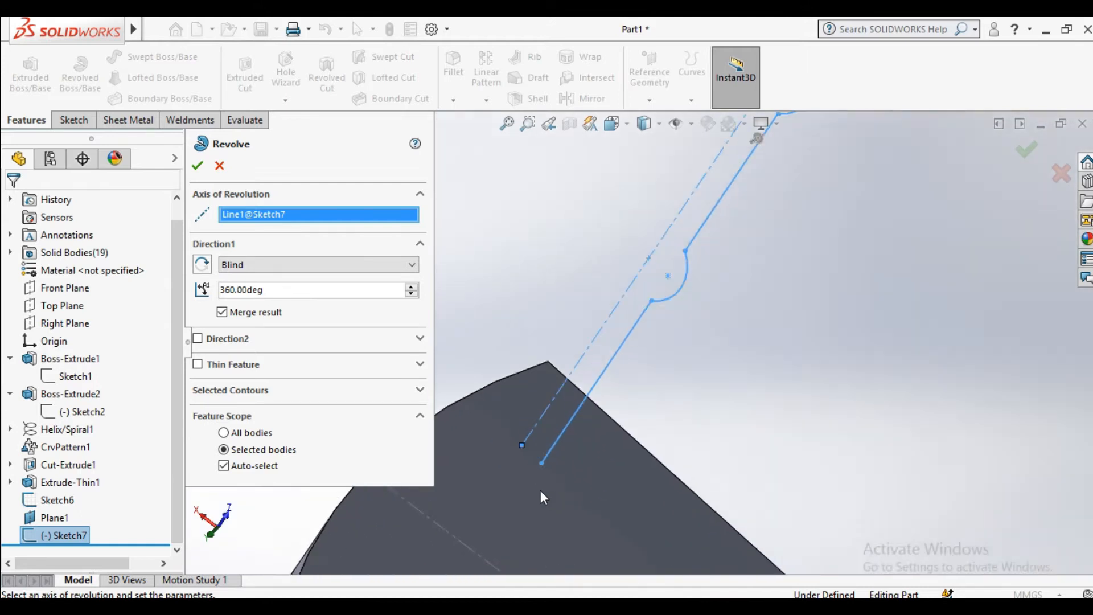
{"action": "scroll", "coordinate": [541, 497], "scroll_direction": "down", "scroll_amount": 5}
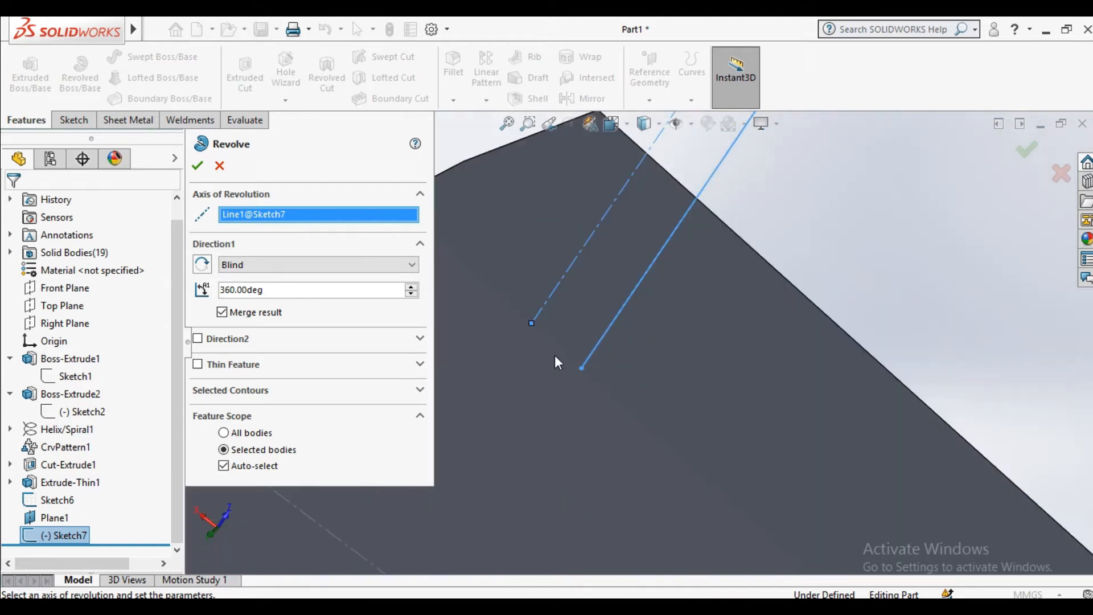
{"action": "left_click", "coordinate": [223, 166]}
Reopen the railing post profile sketch for editing, with the post's open end at the tread in view.
{"action": "scroll", "coordinate": [375, 262], "scroll_direction": "up", "scroll_amount": 2}
{"action": "left_click", "coordinate": [81, 119]}
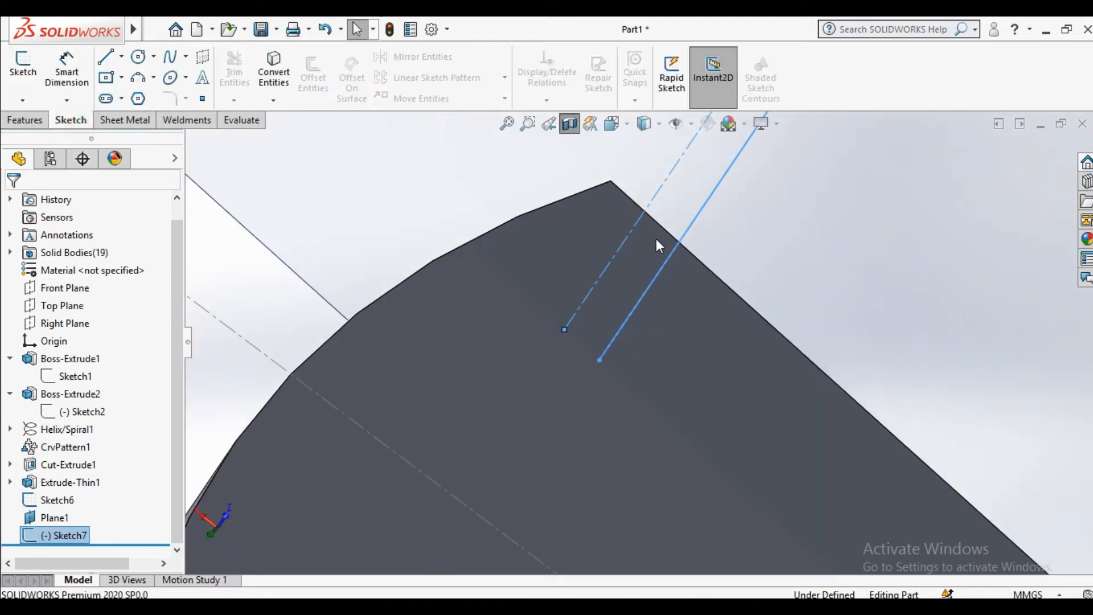
{"action": "left_click", "coordinate": [688, 224]}
{"action": "left_click", "coordinate": [734, 152]}
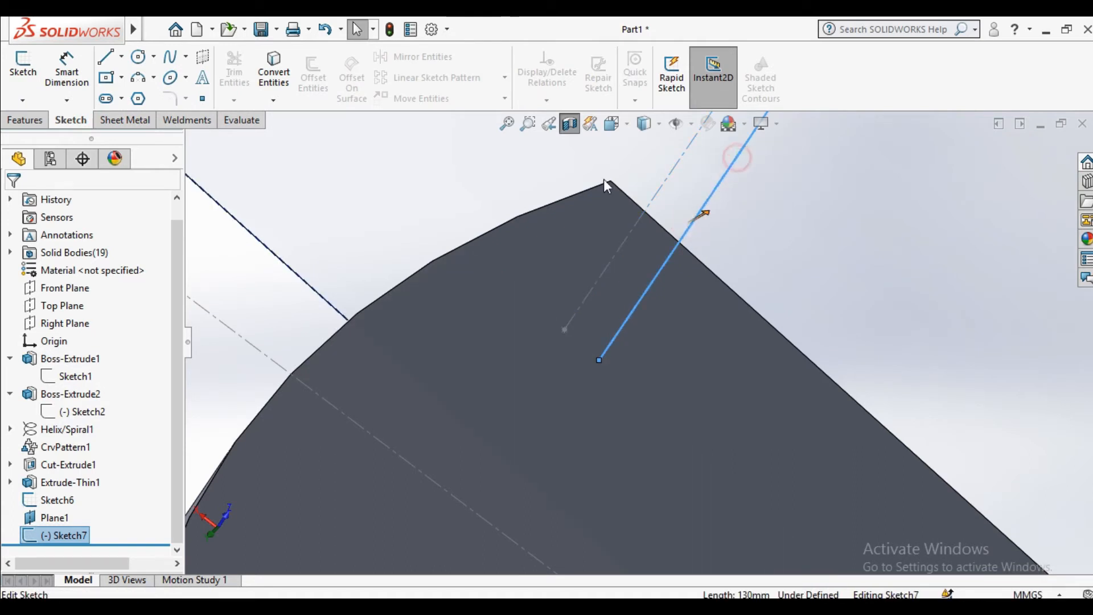
Close the post profile at the tread with a line from the outer edge to the centerline's end, and exit the sketch.
{"action": "left_click", "coordinate": [201, 158]}
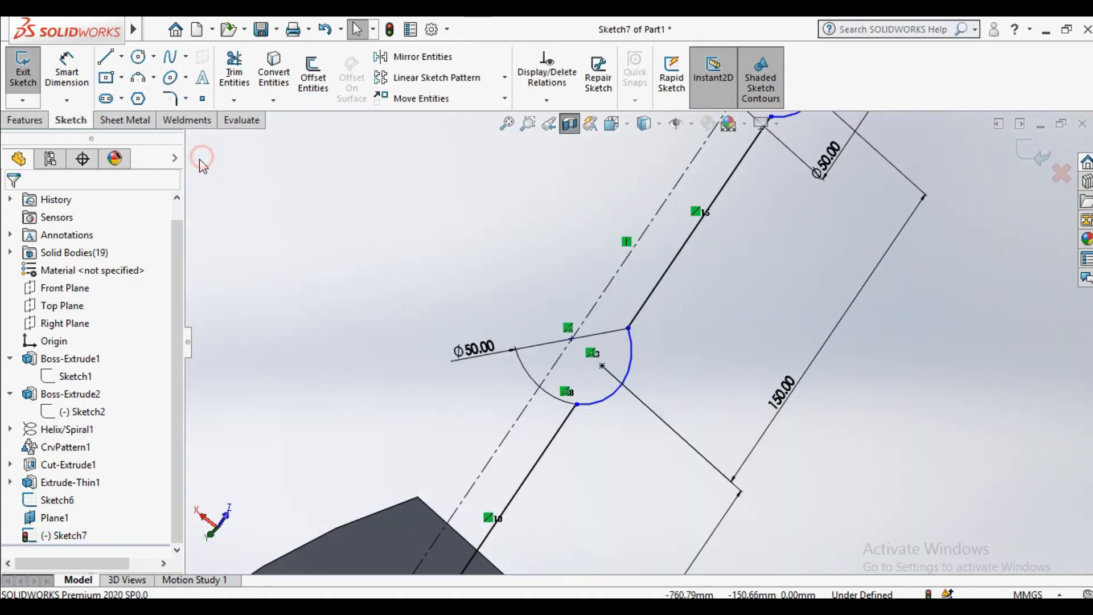
{"action": "left_click", "coordinate": [106, 58]}
{"action": "scroll", "coordinate": [548, 364], "scroll_direction": "up", "scroll_amount": 4}
{"action": "scroll", "coordinate": [530, 478], "scroll_direction": "down", "scroll_amount": 5}
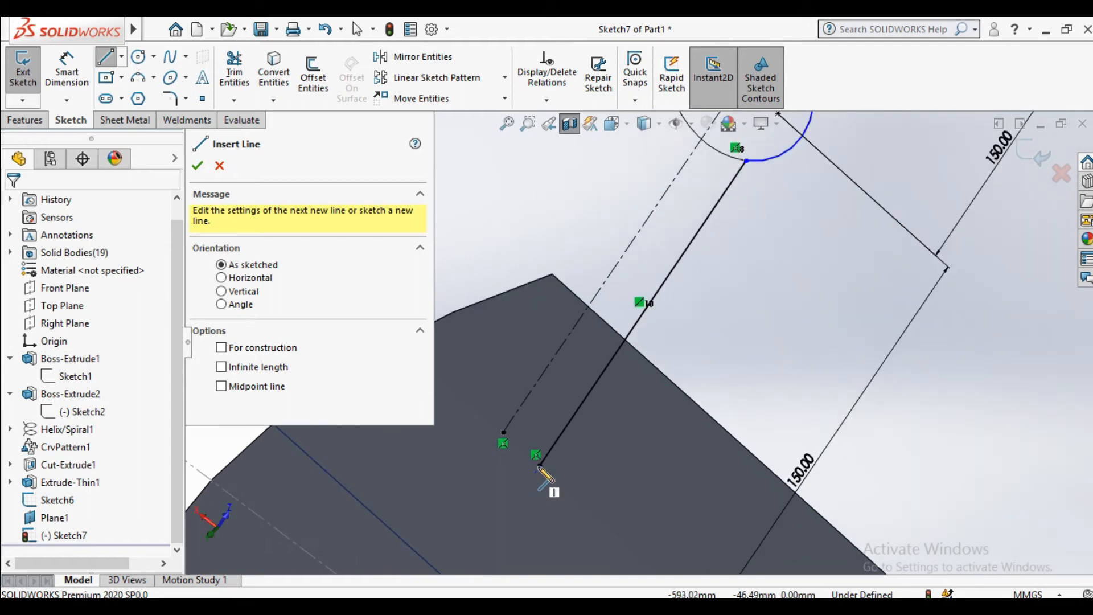
{"action": "left_click", "coordinate": [539, 465]}
{"action": "left_click", "coordinate": [503, 432]}
{"action": "key", "text": "Escape"}
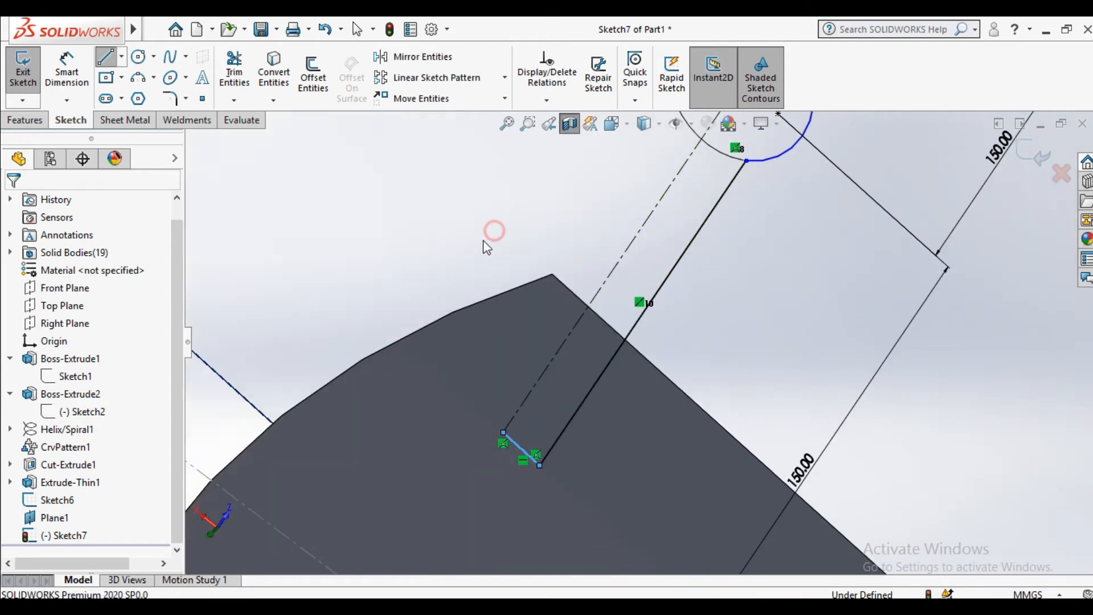
{"action": "left_click", "coordinate": [23, 71]}
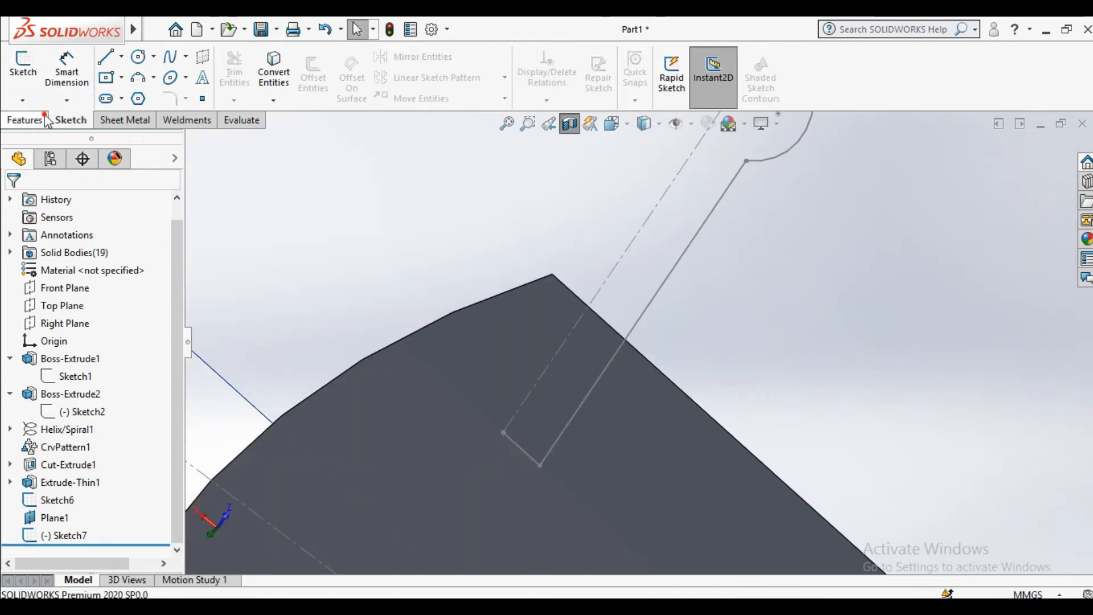
Revolve the post profile 360 degrees about its centerline, letting the sketch be closed automatically and merging the result.
{"action": "left_click", "coordinate": [26, 119]}
{"action": "left_click", "coordinate": [80, 73]}
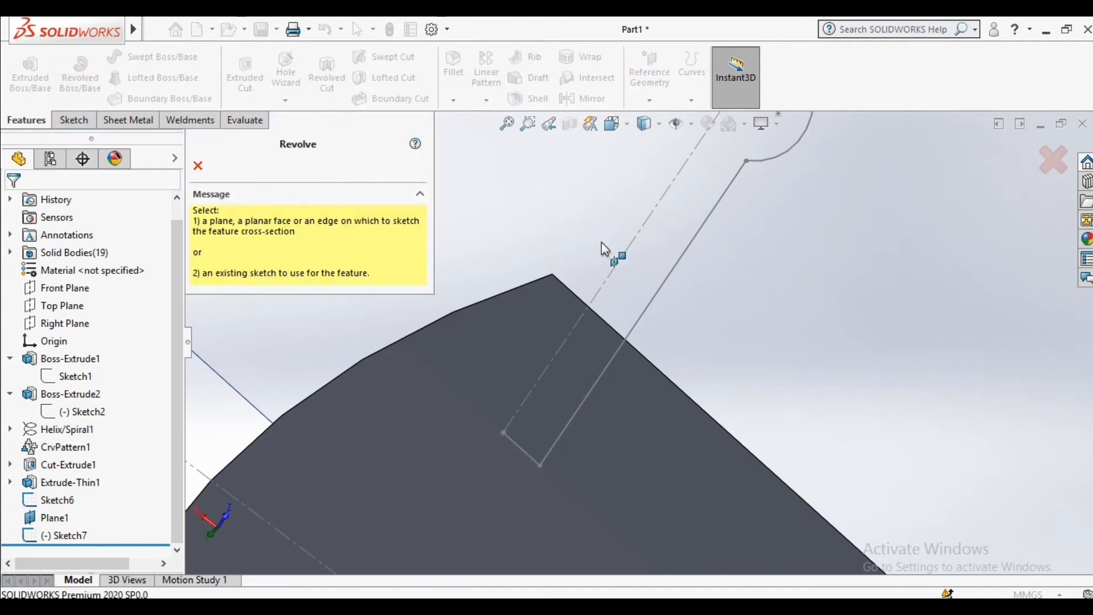
{"action": "left_click", "coordinate": [633, 249]}
{"action": "left_click", "coordinate": [597, 319]}
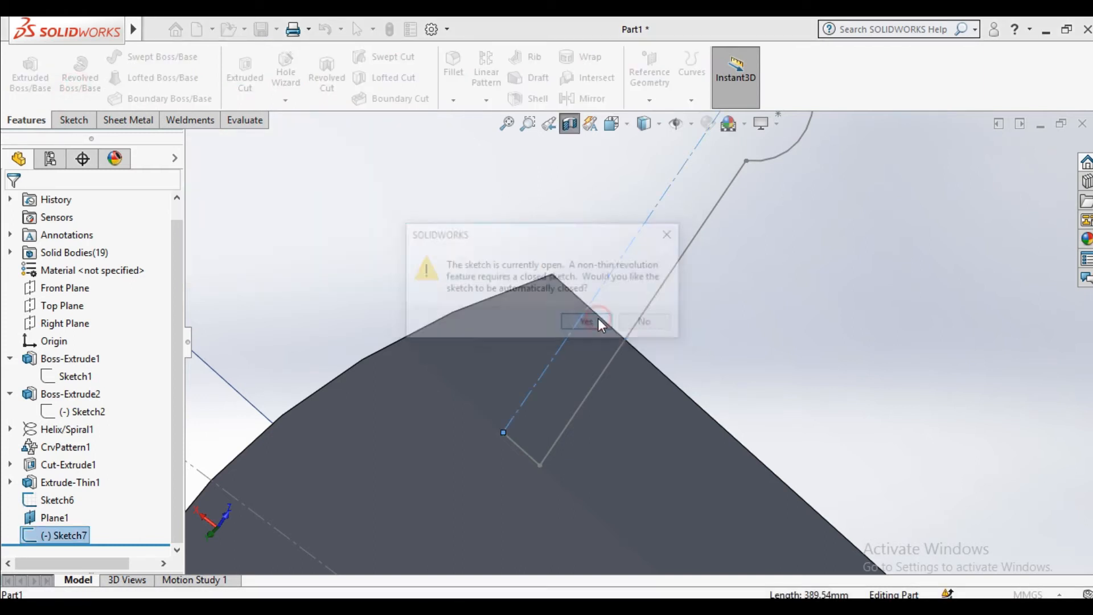
{"action": "scroll", "coordinate": [616, 282], "scroll_direction": "up", "scroll_amount": 10}
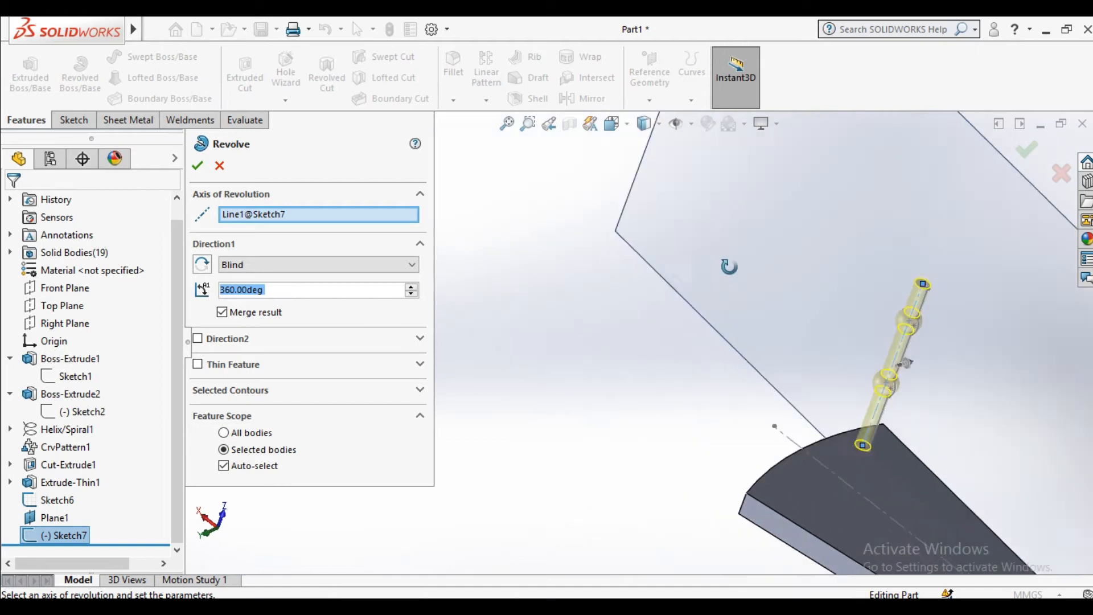
{"action": "scroll", "coordinate": [853, 363], "scroll_direction": "down", "scroll_amount": 8}
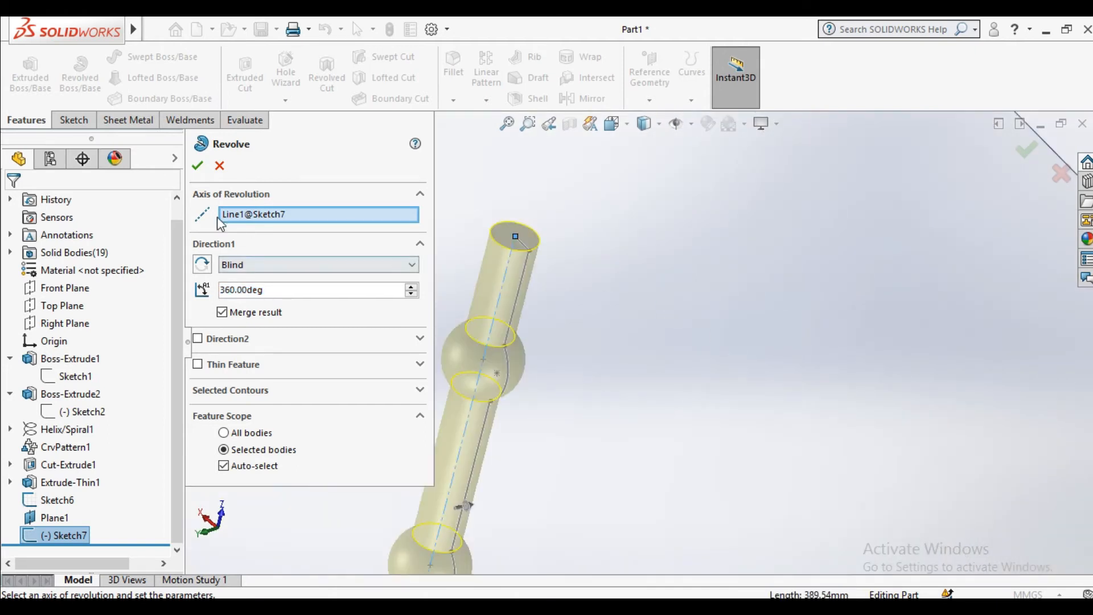
{"action": "left_click", "coordinate": [197, 166]}
{"action": "scroll", "coordinate": [592, 333], "scroll_direction": "up", "scroll_amount": 5}
{"action": "scroll", "coordinate": [593, 343], "scroll_direction": "down", "scroll_amount": 3}
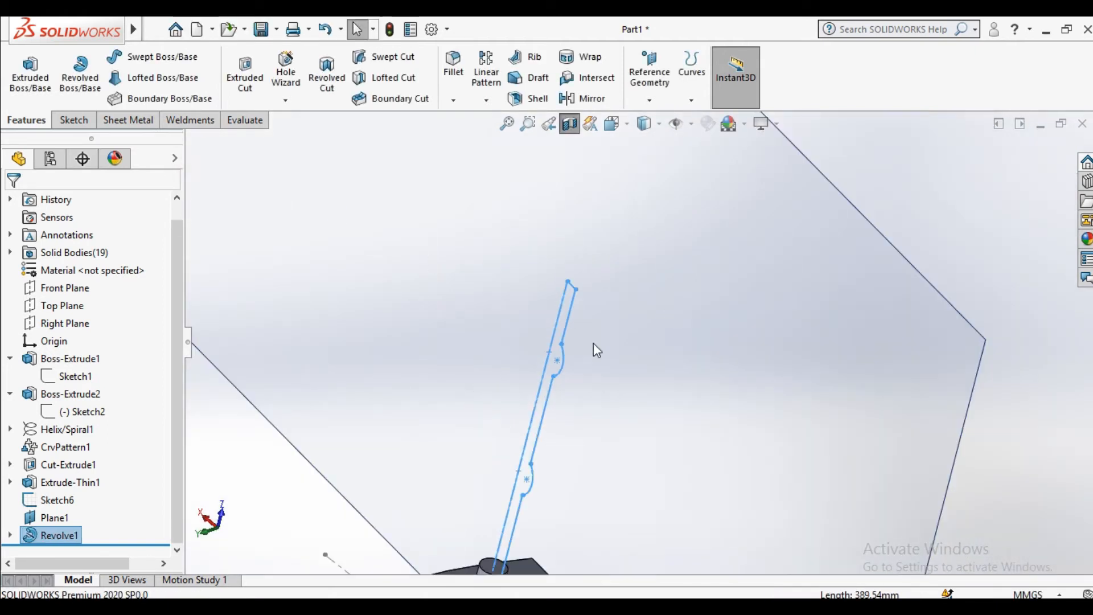
Hide Plane1 and turn off the section view to show the whole staircase with the post.
{"action": "right_click", "coordinate": [630, 302]}
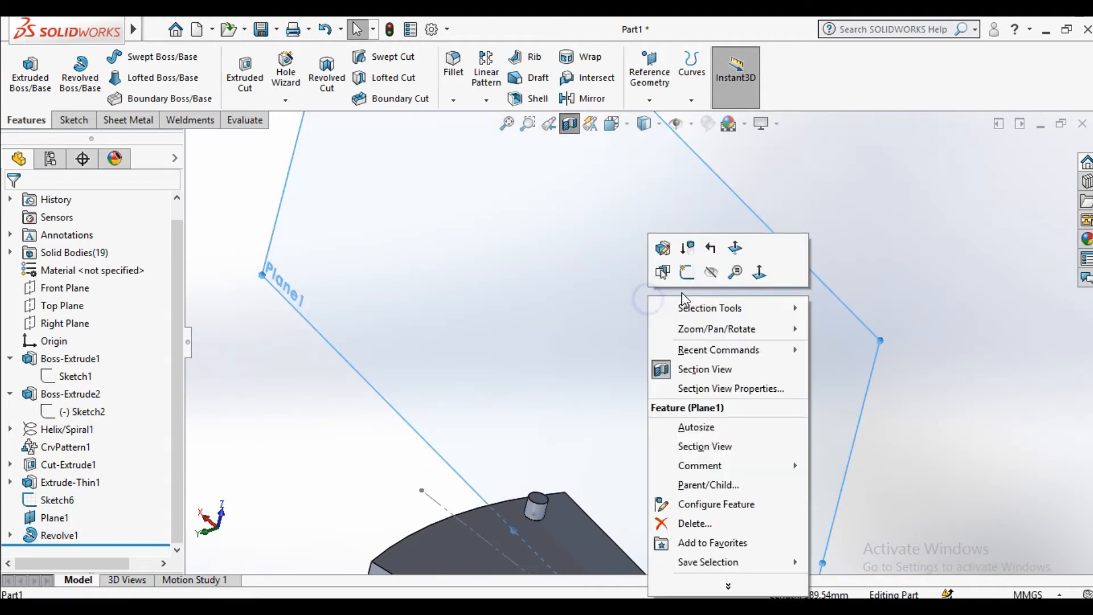
{"action": "left_click", "coordinate": [706, 272]}
{"action": "scroll", "coordinate": [626, 313], "scroll_direction": "up", "scroll_amount": 2}
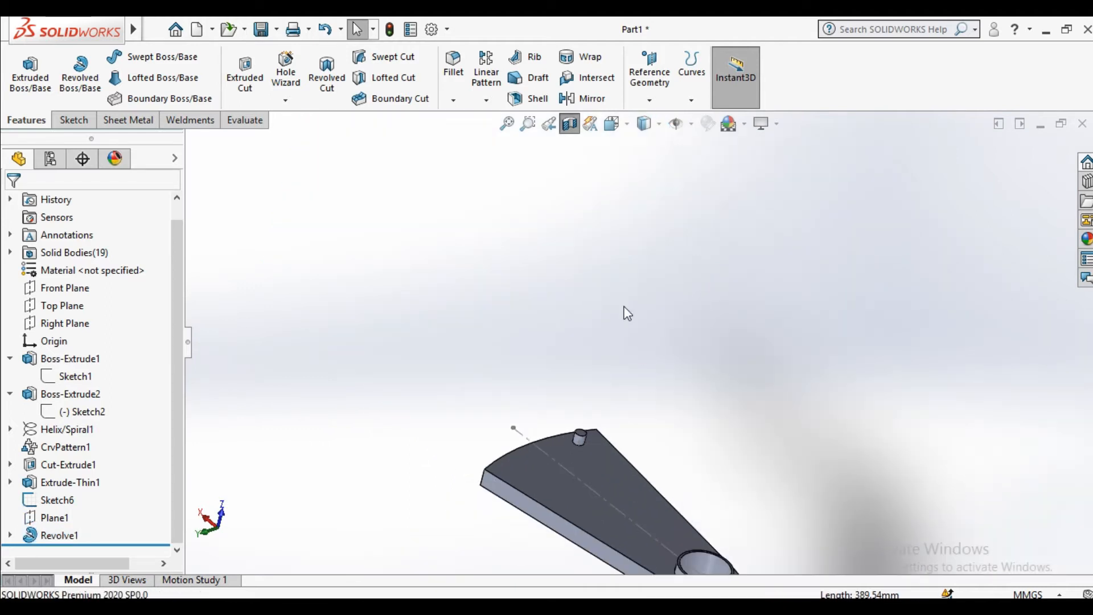
{"action": "left_click", "coordinate": [571, 131]}
{"action": "mouse_move", "coordinate": [611, 343]}
{"action": "middle_mouse_down"}
{"action": "mouse_move", "coordinate": [654, 292]}
{"action": "mouse_move", "coordinate": [745, 372]}
{"action": "mouse_move", "coordinate": [679, 374]}
{"action": "mouse_move", "coordinate": [603, 417]}
{"action": "mouse_move", "coordinate": [624, 383]}
{"action": "mouse_move", "coordinate": [683, 393]}
{"action": "mouse_move", "coordinate": [651, 383]}
{"action": "middle_mouse_up"}
{"action": "scroll", "coordinate": [669, 387], "scroll_direction": "down", "scroll_amount": 5}
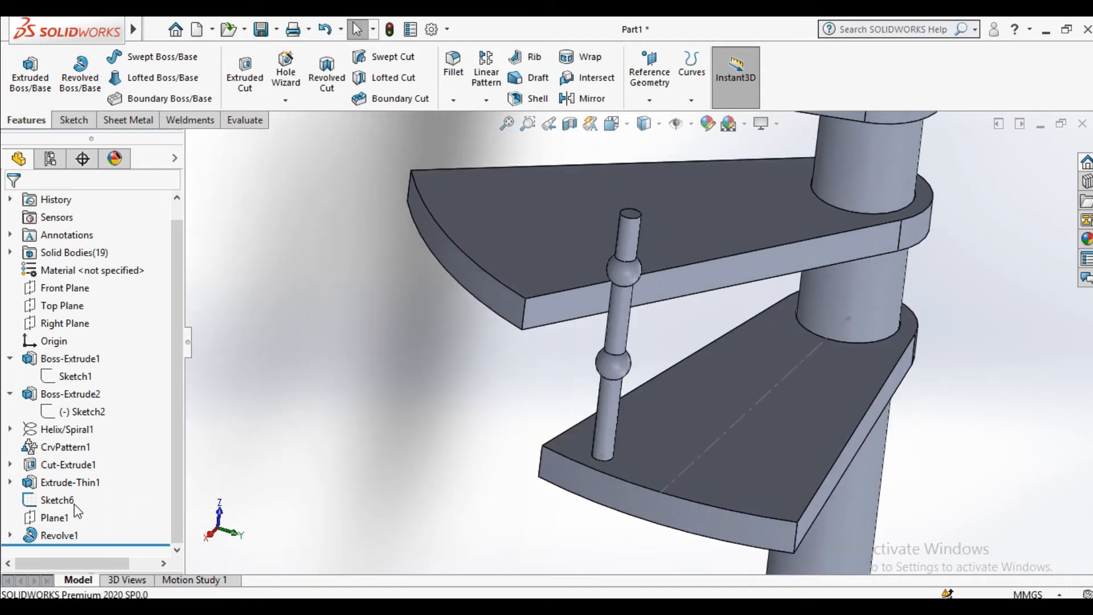
{"action": "left_click", "coordinate": [9, 535]}
{"action": "left_click", "coordinate": [64, 537]}
{"action": "left_click", "coordinate": [78, 489]}
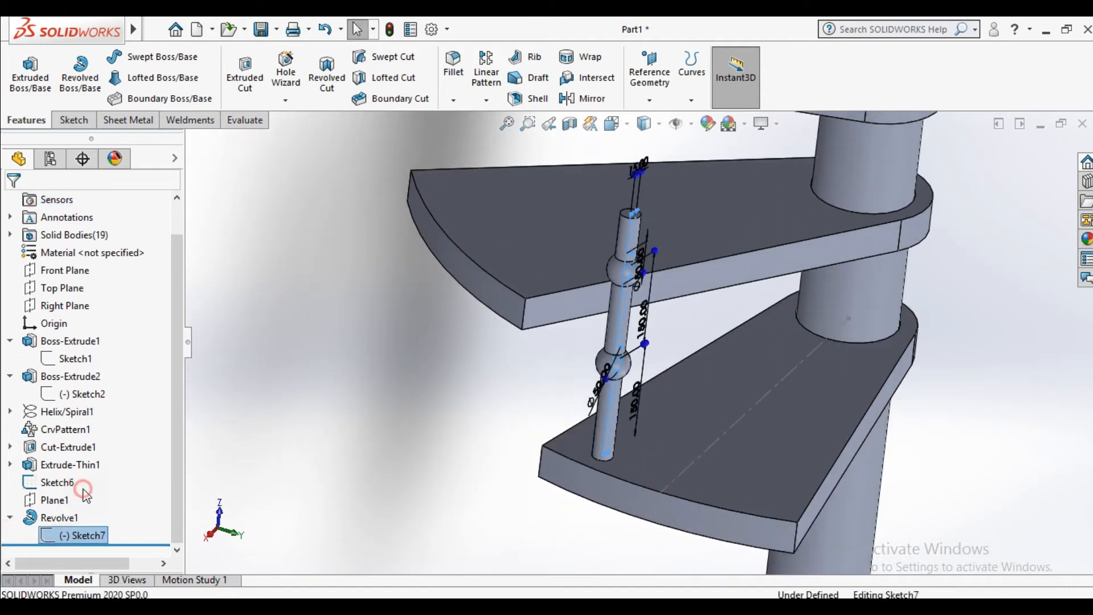
{"action": "scroll", "coordinate": [662, 223], "scroll_direction": "down", "scroll_amount": 3}
{"action": "middle_click_drag", "start_coordinate": [662, 223], "coordinate": [498, 202]}
{"action": "scroll", "coordinate": [498, 202], "scroll_direction": "up", "scroll_amount": 1}
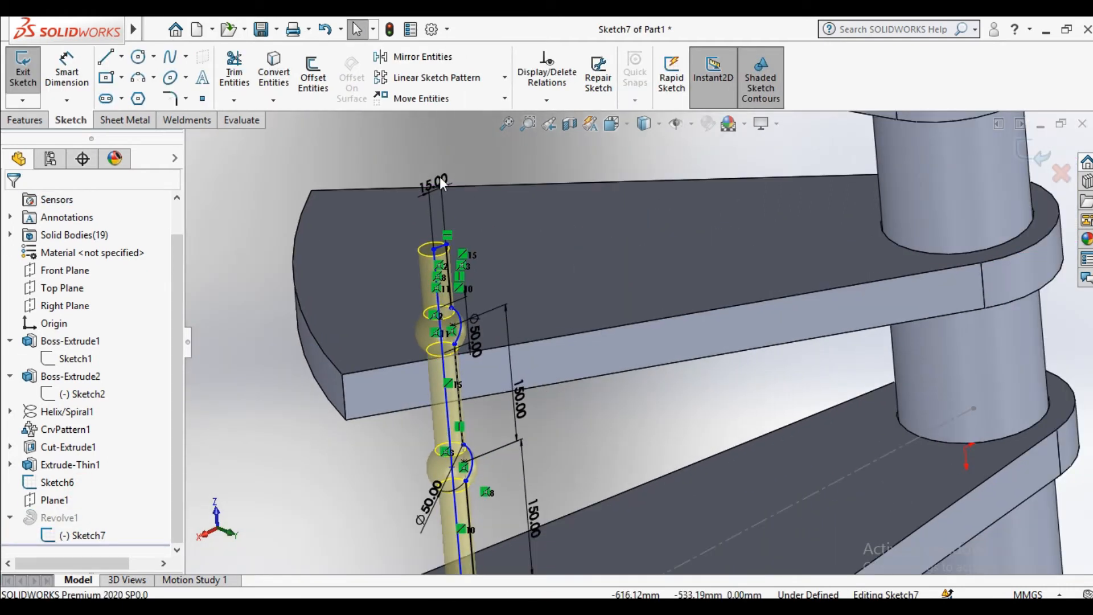
{"action": "double_click", "coordinate": [441, 177]}
Edit the revolved post's profile sketch, set the width from axis to outer edge to 10 mm, and rebuild the post.
{"action": "left_click", "coordinate": [83, 535]}
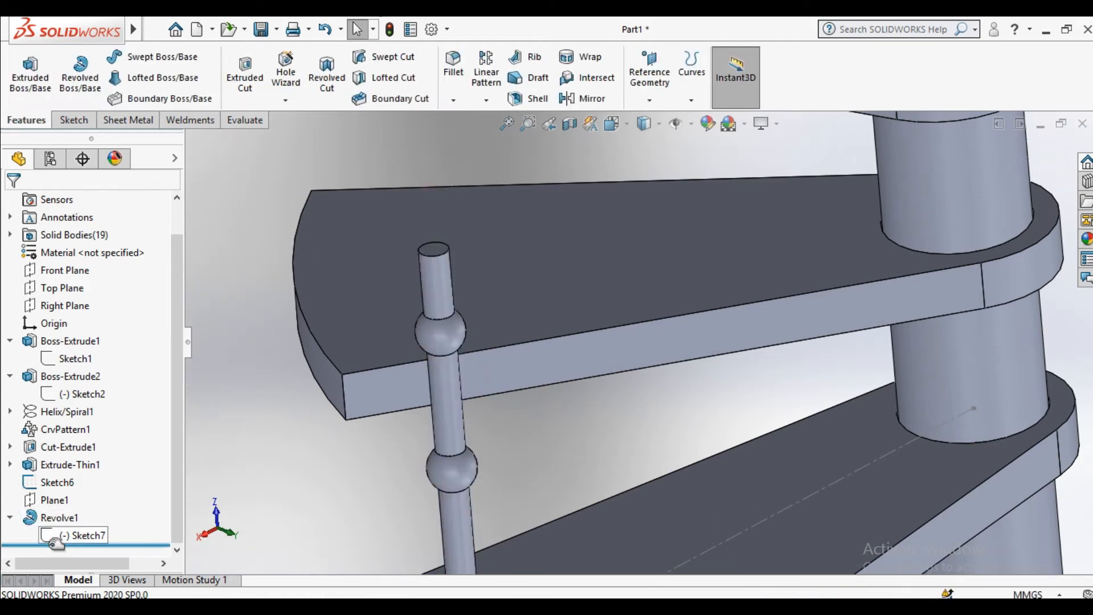
{"action": "left_click", "coordinate": [87, 558]}
{"action": "scroll", "coordinate": [437, 202], "scroll_direction": "down", "scroll_amount": 2}
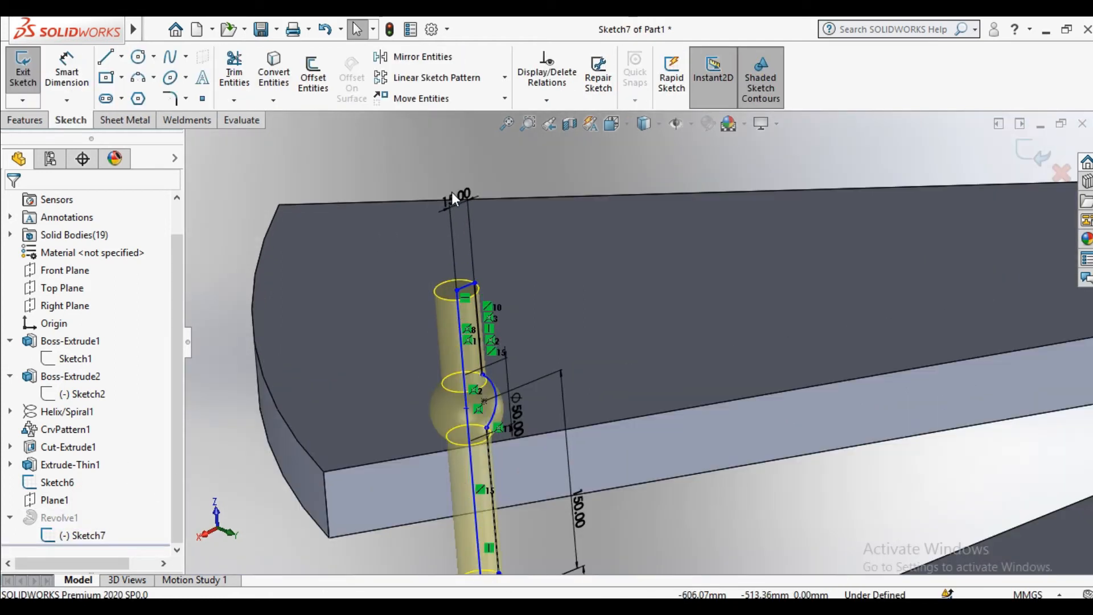
{"action": "double_click", "coordinate": [452, 193]}
{"action": "type", "text": "10"}
{"action": "key", "text": "Return"}
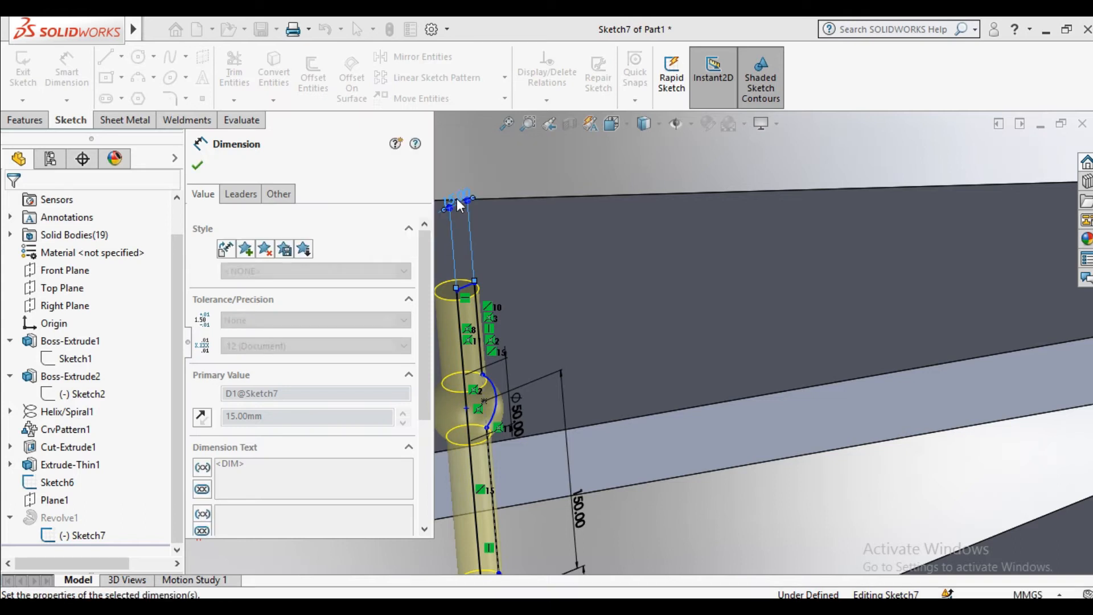
{"action": "left_click", "coordinate": [197, 165]}
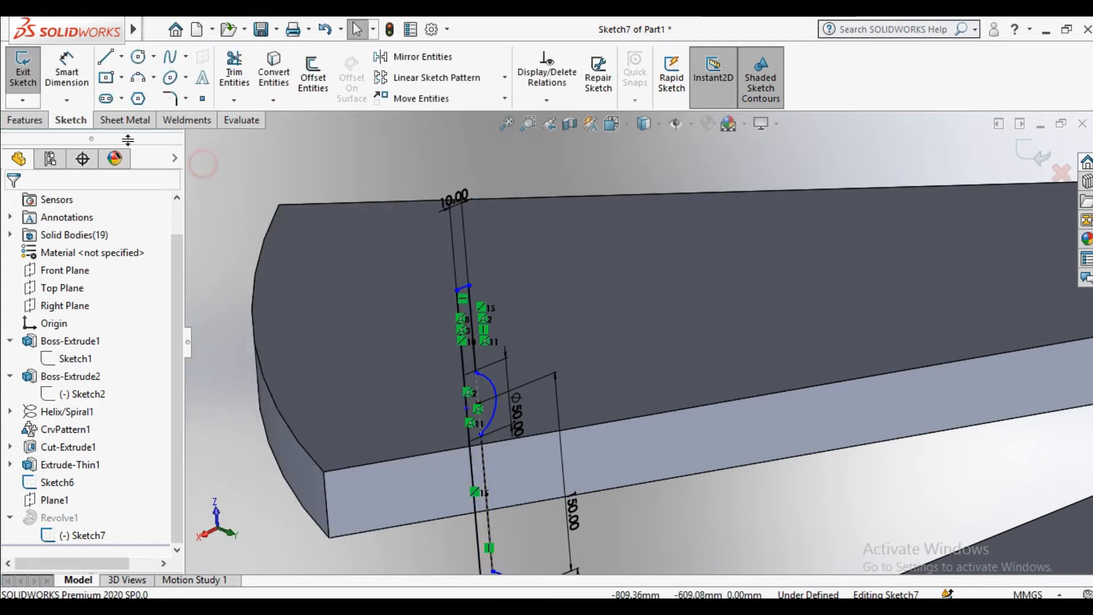
{"action": "left_click", "coordinate": [23, 74]}
{"action": "scroll", "coordinate": [541, 371], "scroll_direction": "up", "scroll_amount": 3}
{"action": "scroll", "coordinate": [540, 371], "scroll_direction": "up", "scroll_amount": 3}
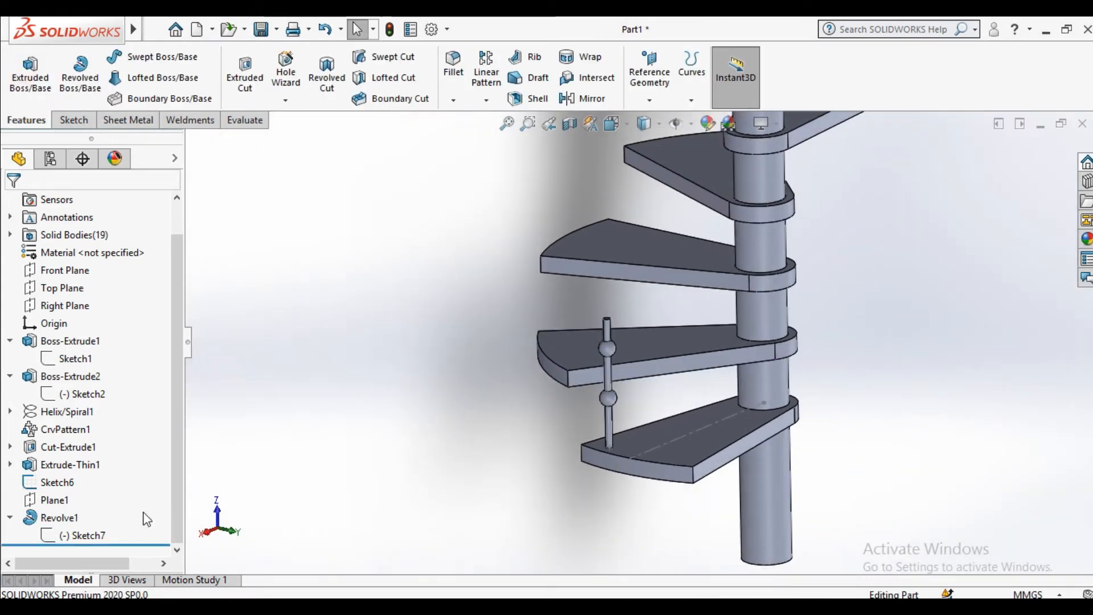
Reopen the post's profile sketch and set the lower bulge's diameter to 30 mm.
{"action": "left_click", "coordinate": [63, 535]}
{"action": "left_click", "coordinate": [82, 483]}
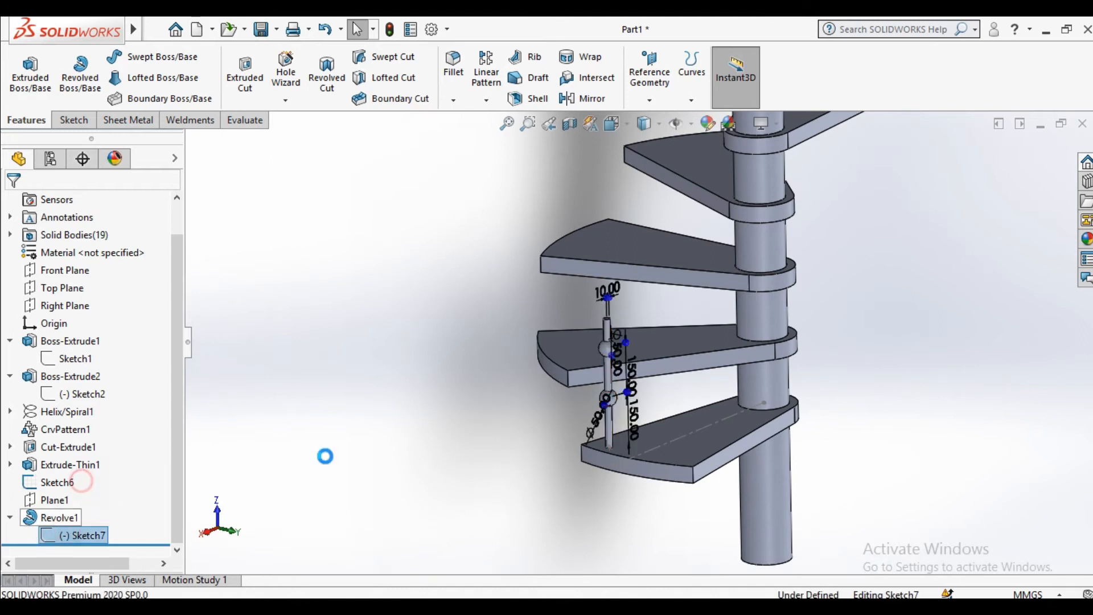
{"action": "scroll", "coordinate": [648, 348], "scroll_direction": "down", "scroll_amount": 7}
{"action": "middle_click_drag", "start_coordinate": [572, 352], "coordinate": [398, 352]}
{"action": "scroll", "coordinate": [397, 356], "scroll_direction": "up", "scroll_amount": 3}
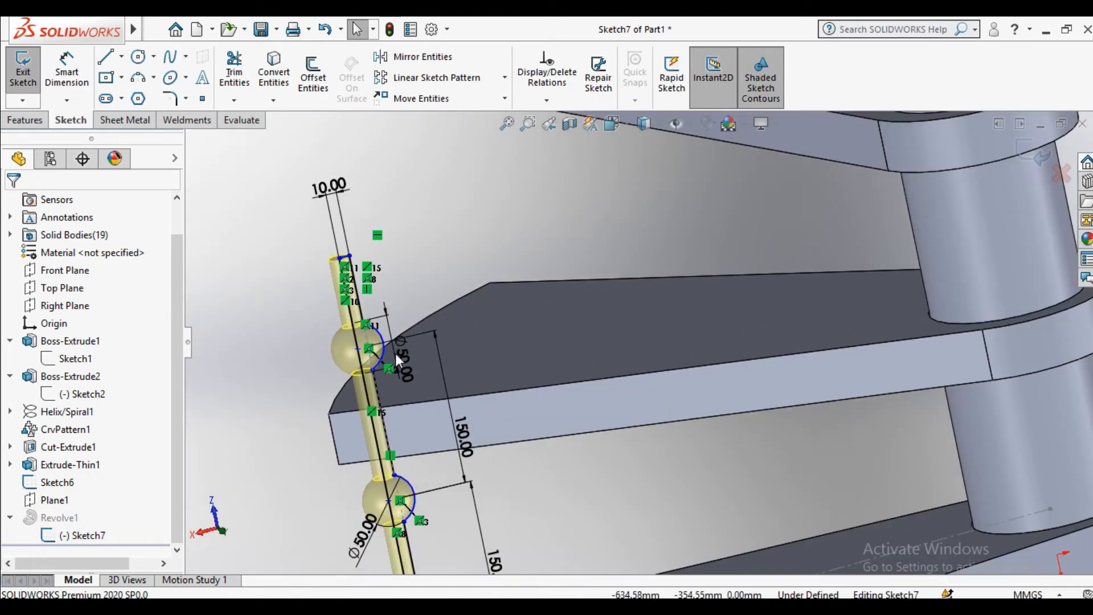
{"action": "scroll", "coordinate": [399, 481], "scroll_direction": "down", "scroll_amount": 4}
{"action": "double_click", "coordinate": [558, 477]}
{"action": "type", "text": "30"}
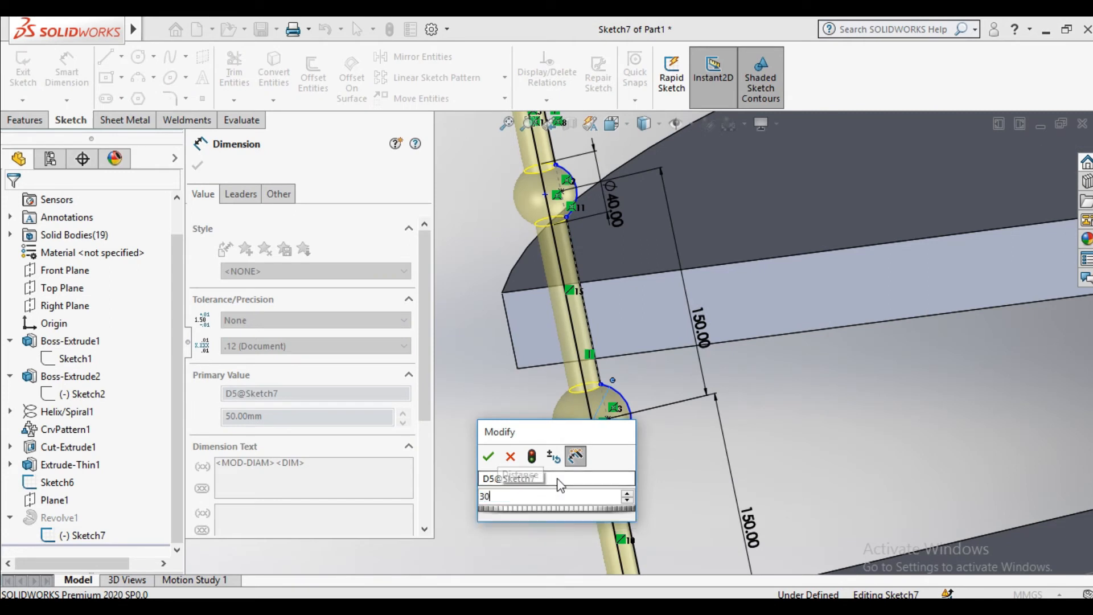
{"action": "key", "text": "Return"}
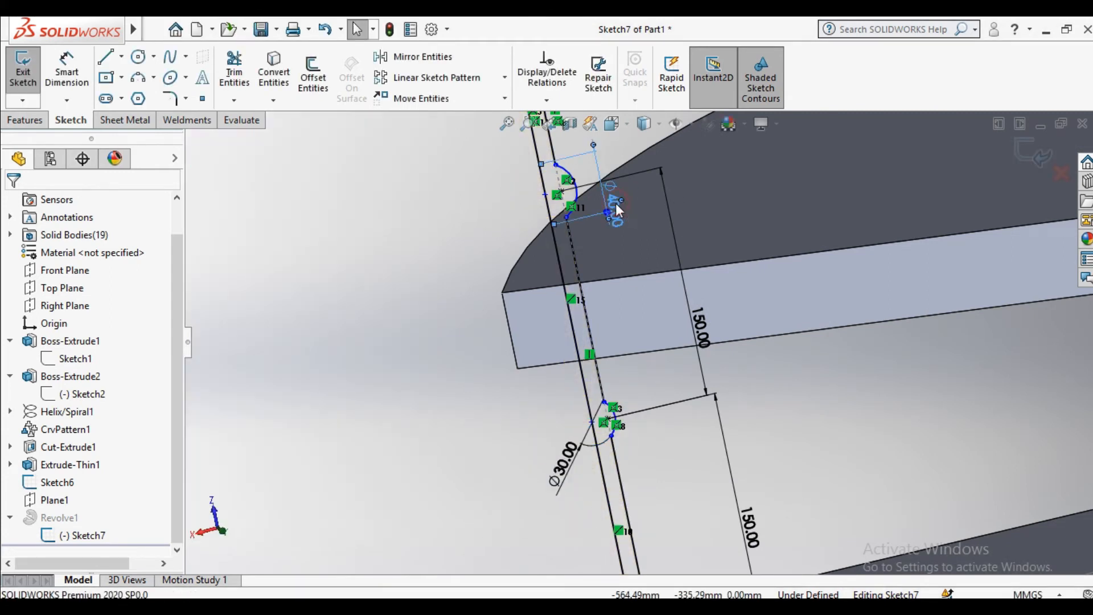
Set the upper bulge's diameter to 30 mm and exit the sketch to rebuild the post.
{"action": "double_click", "coordinate": [617, 209]}
{"action": "type", "text": "30"}
{"action": "key", "text": "Return"}
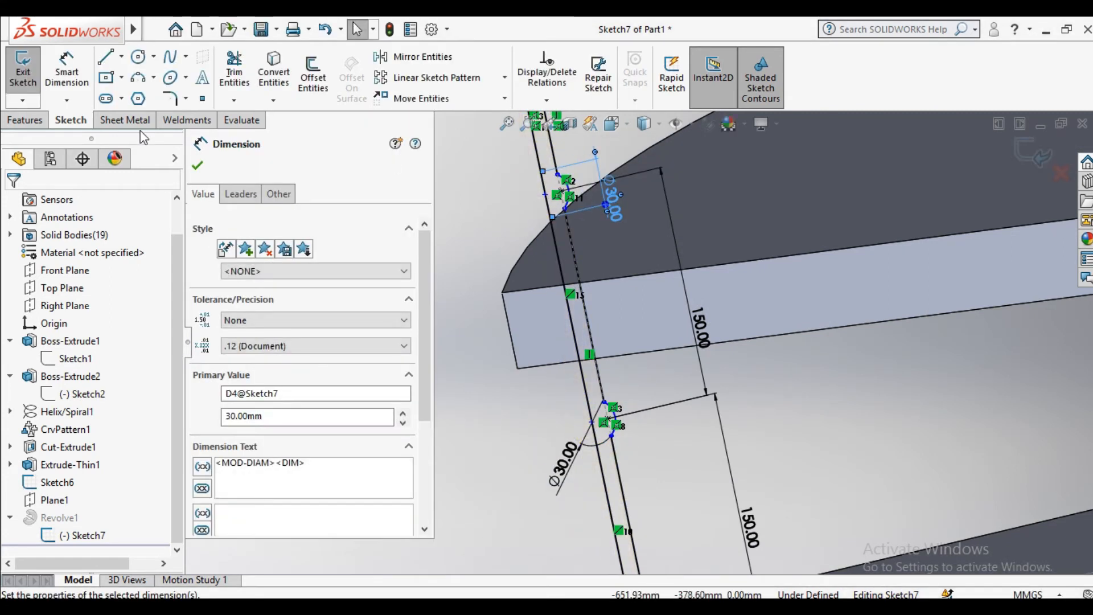
{"action": "left_click", "coordinate": [198, 165]}
{"action": "left_click", "coordinate": [355, 294]}
Examine the post's proportions and its position on the lowest tread from several angles.
{"action": "scroll", "coordinate": [459, 357], "scroll_direction": "up", "scroll_amount": 10}
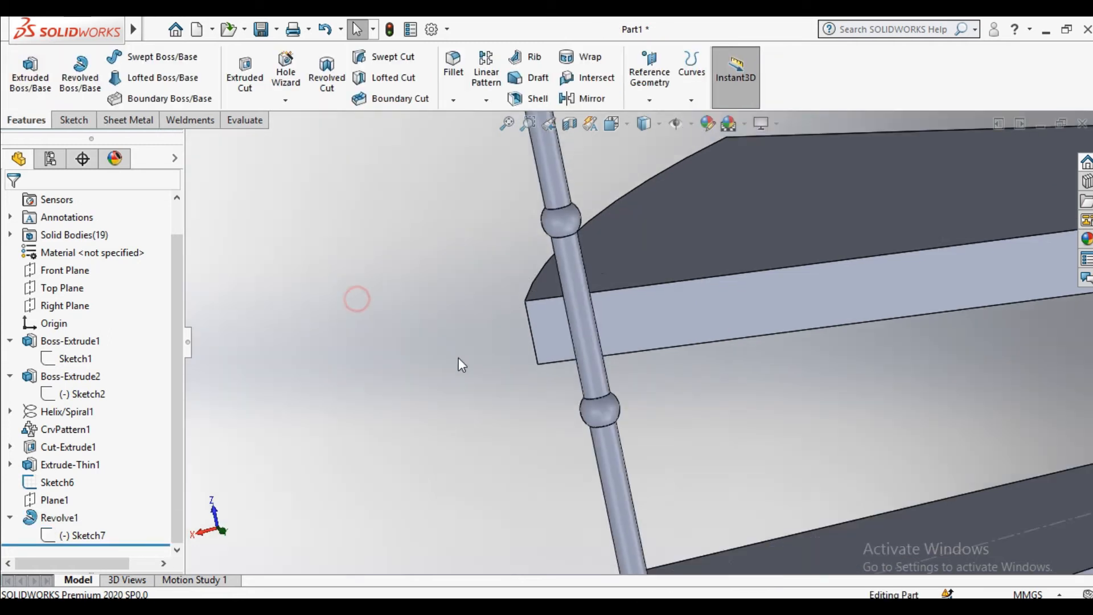
{"action": "middle_click_drag", "start_coordinate": [664, 362], "coordinate": [780, 393]}
{"action": "scroll", "coordinate": [674, 339], "scroll_direction": "down", "scroll_amount": 3}
{"action": "scroll", "coordinate": [674, 339], "scroll_direction": "down", "scroll_amount": 2}
{"action": "middle_click_drag", "start_coordinate": [674, 339], "coordinate": [563, 339]}
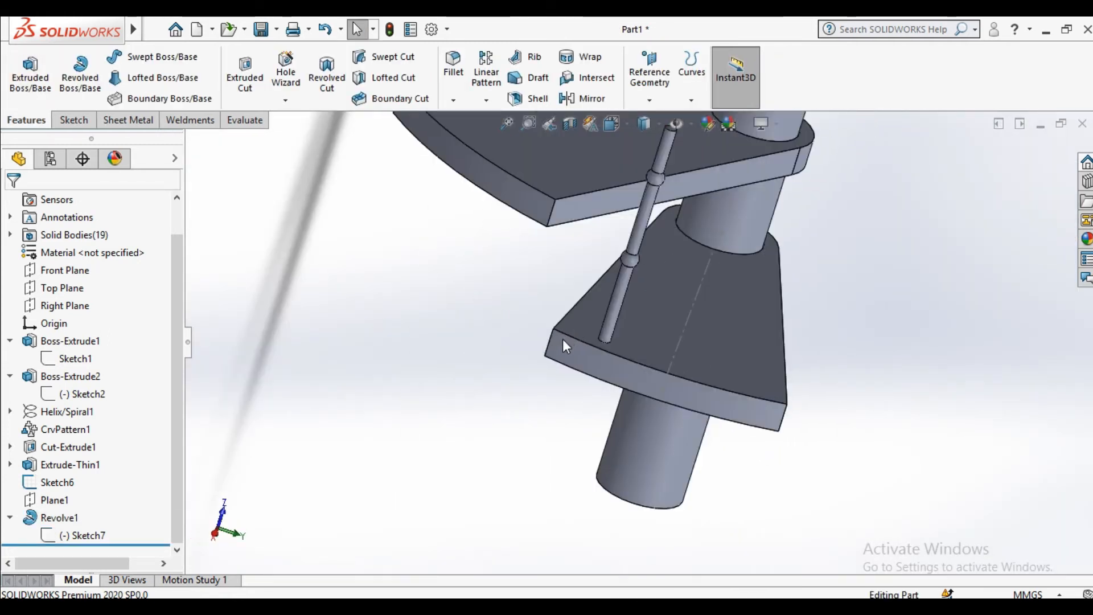
{"action": "scroll", "coordinate": [672, 273], "scroll_direction": "up", "scroll_amount": 5}
{"action": "middle_click_drag", "start_coordinate": [671, 272], "coordinate": [649, 332]}
{"action": "scroll", "coordinate": [648, 268], "scroll_direction": "down", "scroll_amount": 3}
{"action": "scroll", "coordinate": [649, 332], "scroll_direction": "up", "scroll_amount": 5}
{"action": "middle_click_drag", "start_coordinate": [578, 398], "coordinate": [586, 419]}
{"action": "scroll", "coordinate": [665, 383], "scroll_direction": "down", "scroll_amount": 4}
{"action": "middle_click_drag", "start_coordinate": [664, 377], "coordinate": [646, 391]}
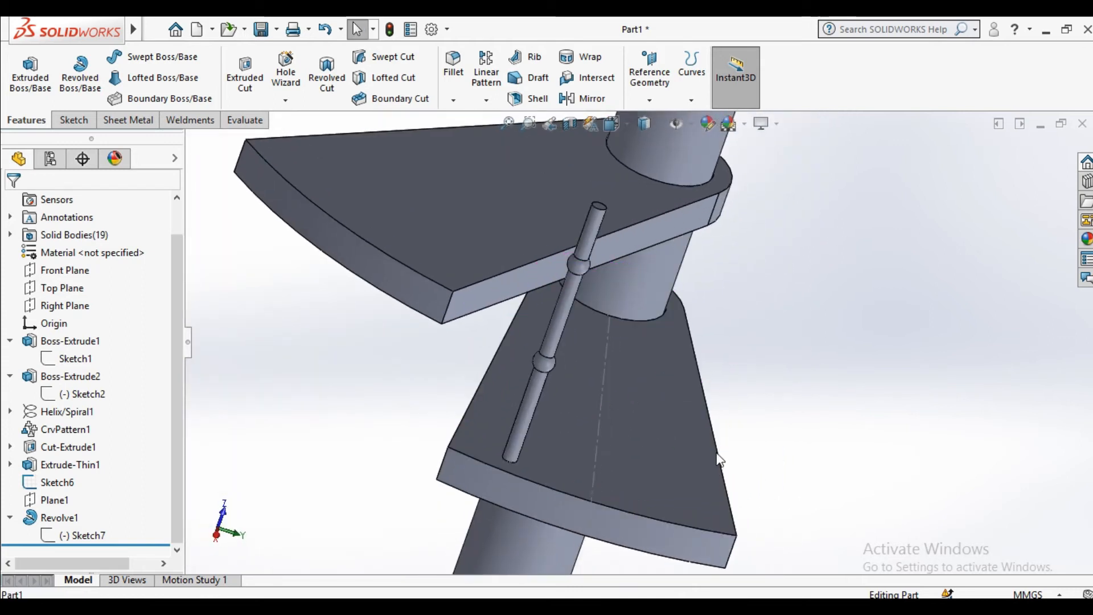
Create a reference plane parallel to the Top Plane through the outer endpoint of the tread's centerline sketch.
{"action": "left_click", "coordinate": [595, 102]}
{"action": "left_click", "coordinate": [219, 164]}
{"action": "left_click", "coordinate": [635, 85]}
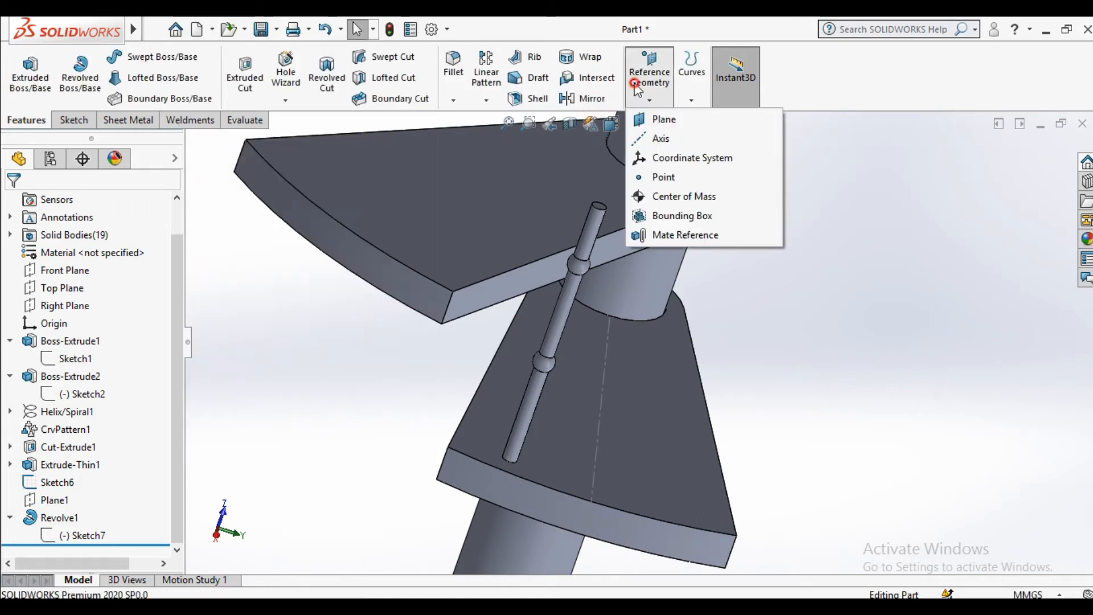
{"action": "left_click", "coordinate": [644, 118]}
{"action": "scroll", "coordinate": [653, 353], "scroll_direction": "up", "scroll_amount": 2}
{"action": "middle_click_drag", "start_coordinate": [590, 441], "coordinate": [552, 473]}
{"action": "scroll", "coordinate": [570, 416], "scroll_direction": "down", "scroll_amount": 1}
{"action": "middle_click_drag", "start_coordinate": [577, 391], "coordinate": [427, 373]}
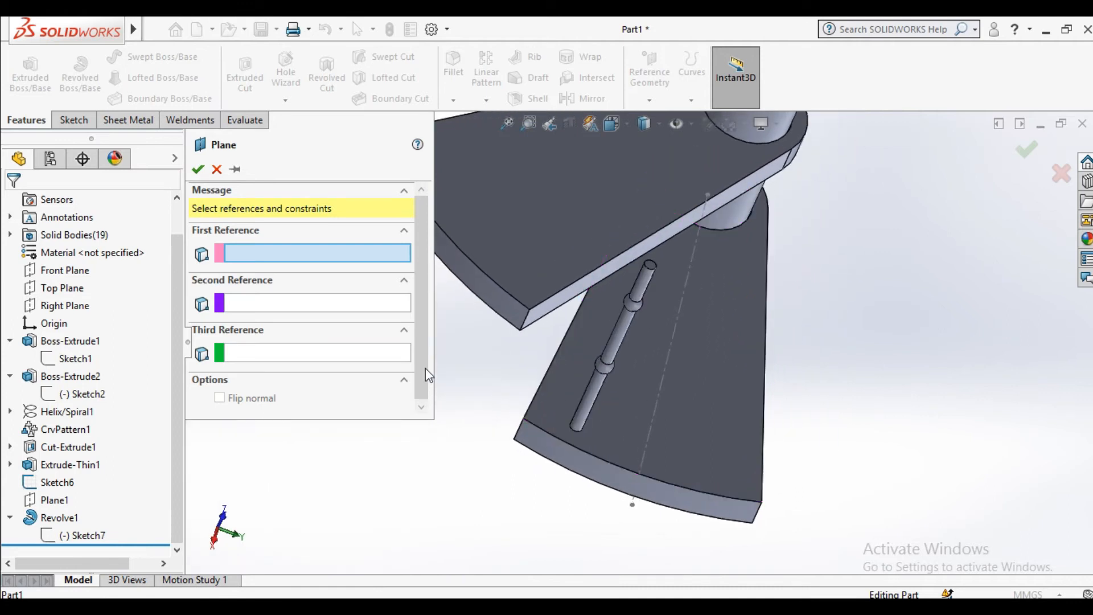
{"action": "left_click", "coordinate": [76, 289]}
{"action": "scroll", "coordinate": [614, 375], "scroll_direction": "down", "scroll_amount": 4}
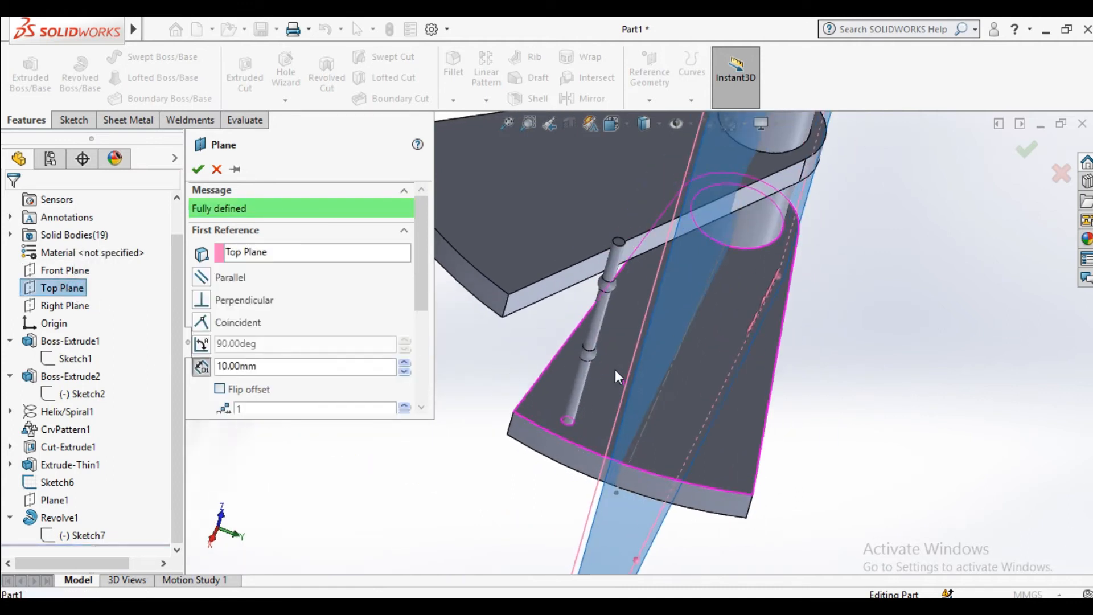
{"action": "left_click", "coordinate": [620, 442]}
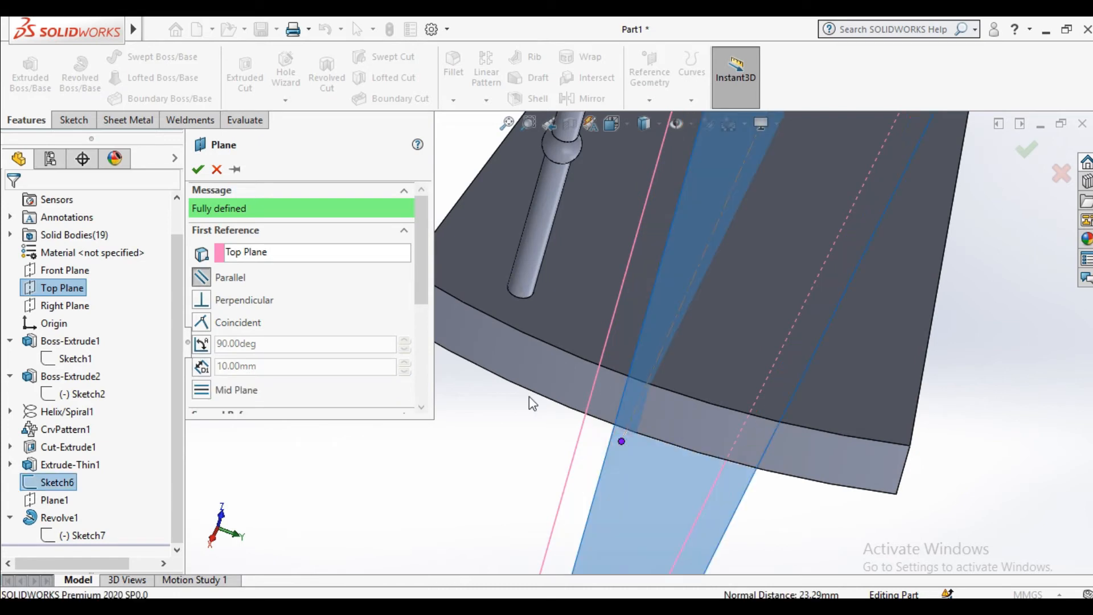
{"action": "left_click", "coordinate": [197, 169]}
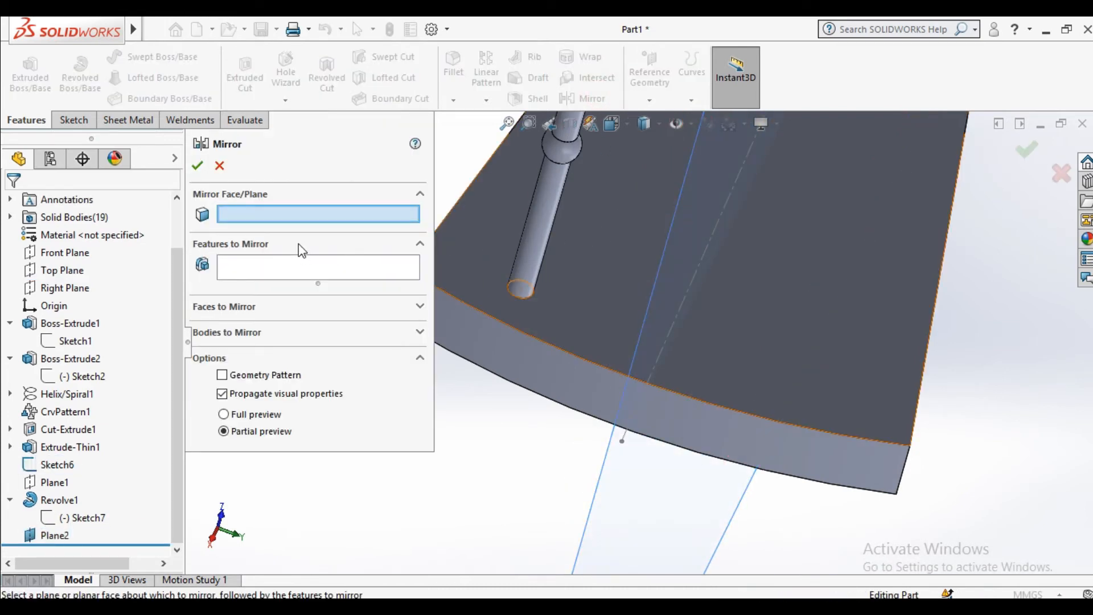
Mirror the revolved post feature about the reference plane through the lowest tread's centerline.
{"action": "scroll", "coordinate": [589, 261], "scroll_direction": "up", "scroll_amount": 3}
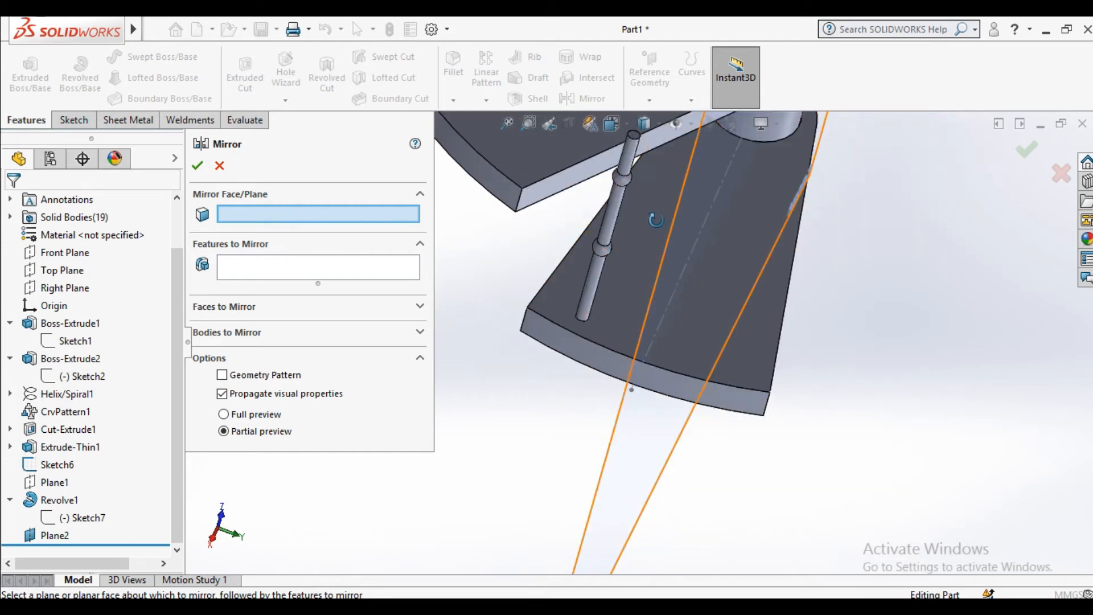
{"action": "middle_click_drag", "start_coordinate": [558, 267], "coordinate": [596, 257]}
{"action": "left_click", "coordinate": [466, 282]}
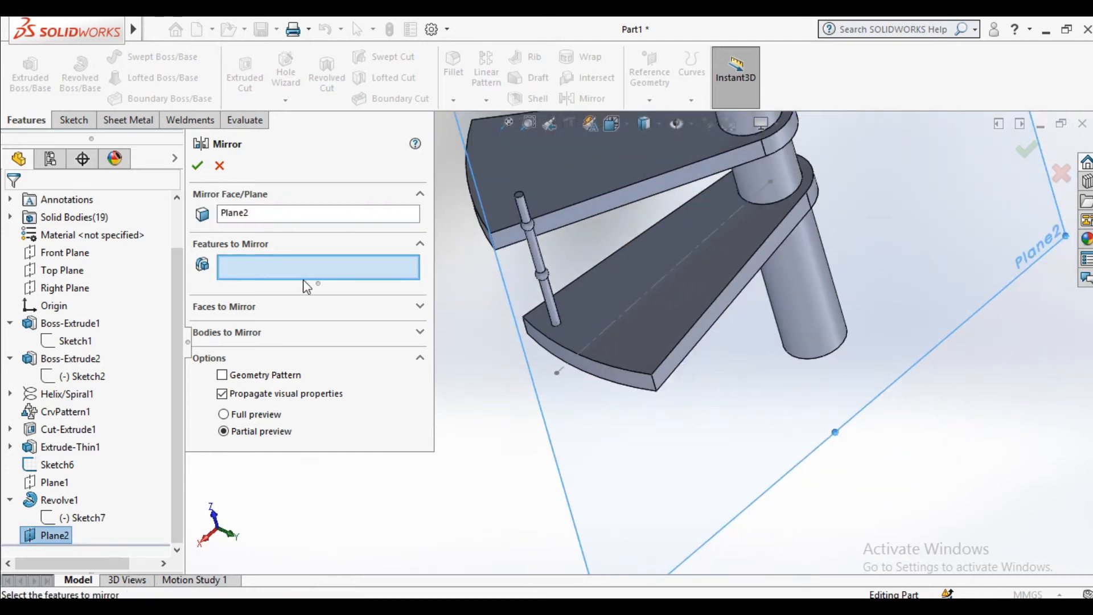
{"action": "left_click", "coordinate": [237, 335]}
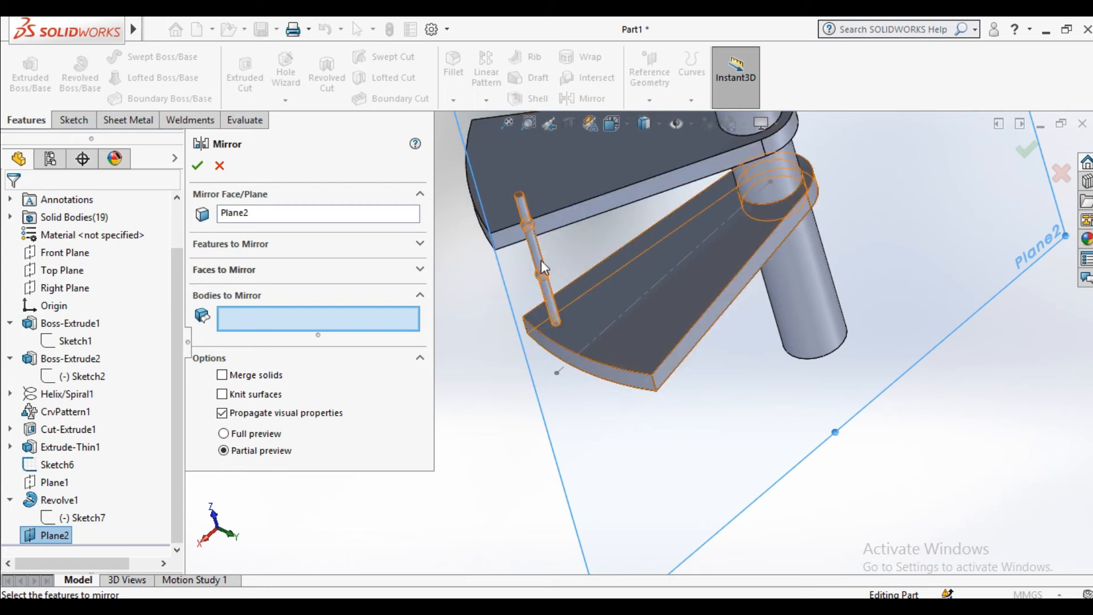
{"action": "left_click", "coordinate": [228, 244]}
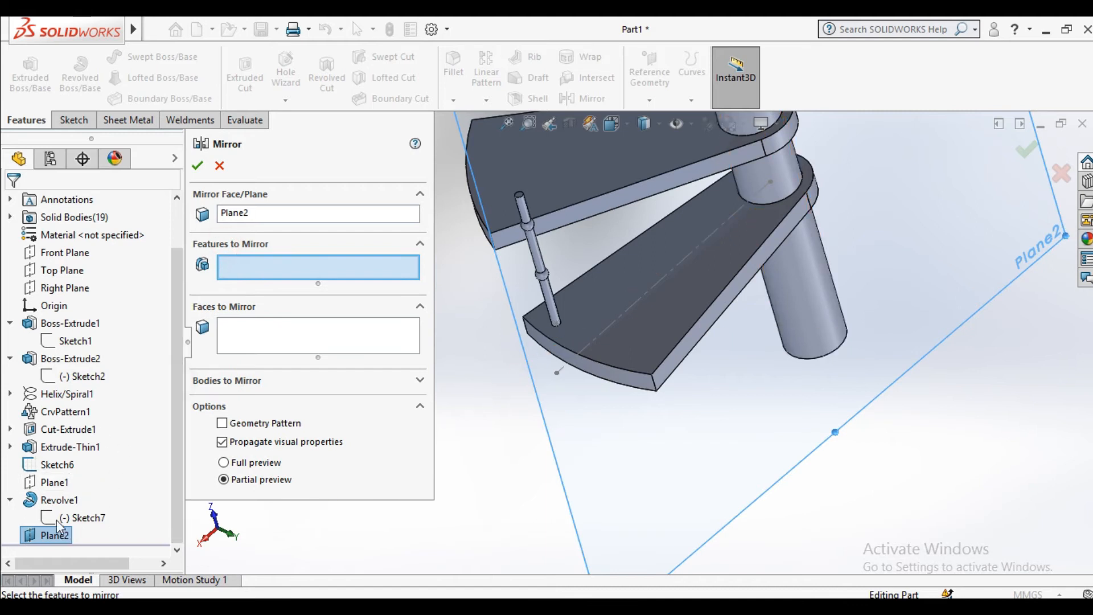
{"action": "left_click", "coordinate": [51, 499]}
{"action": "left_click", "coordinate": [204, 166]}
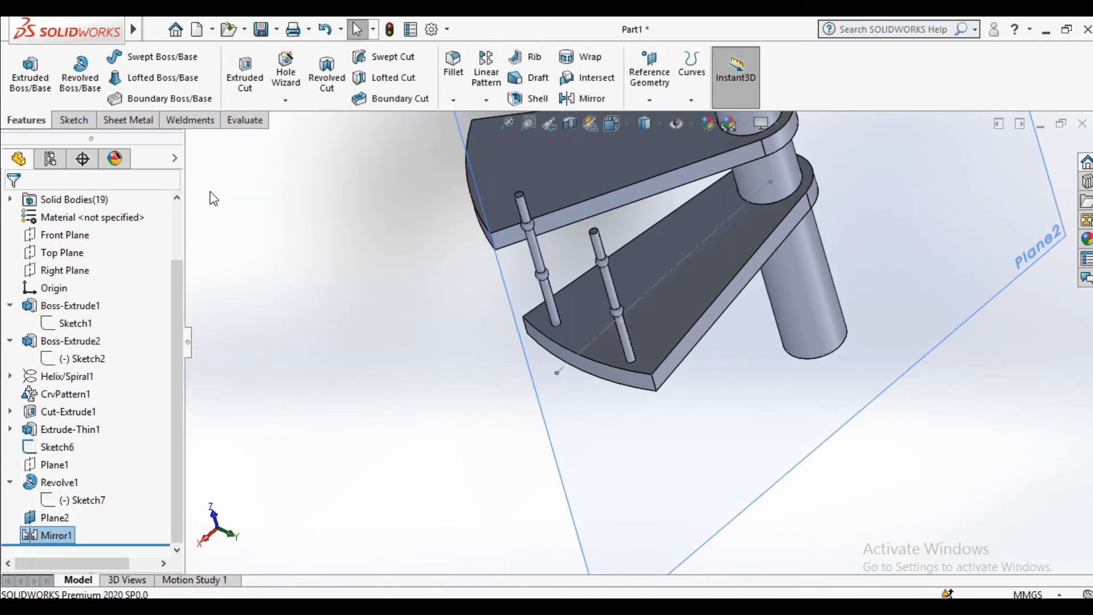
Hide the reference plane used to mirror the post.
{"action": "scroll", "coordinate": [609, 355], "scroll_direction": "up", "scroll_amount": 5}
{"action": "right_click", "coordinate": [762, 331]}
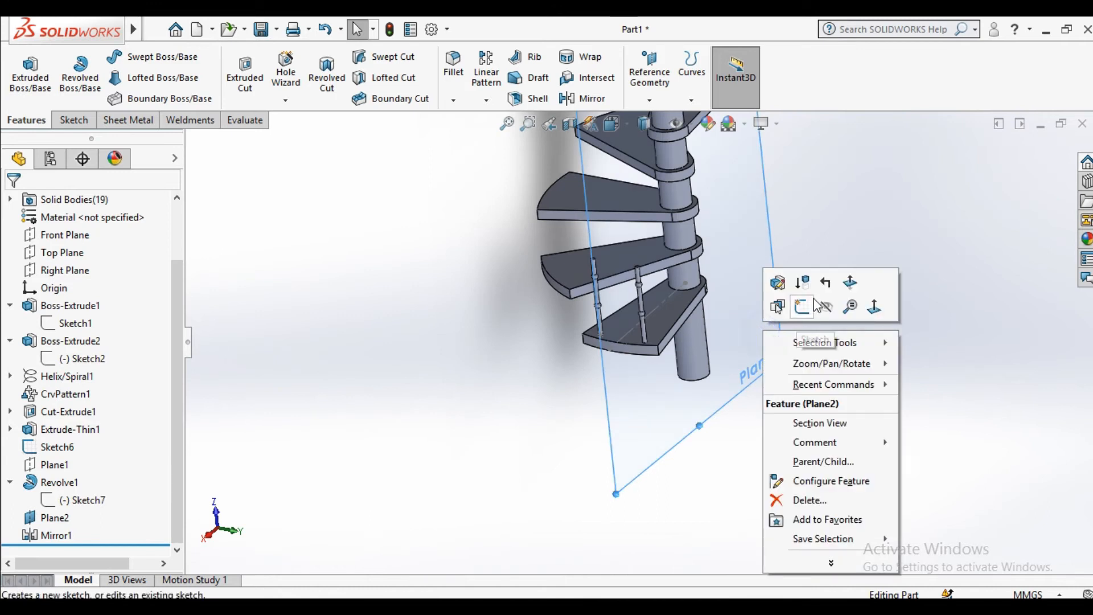
{"action": "left_click", "coordinate": [827, 301]}
Start a curve driven pattern along Helix/Spiral1 with the lowest tread and its two posts as the patterned body.
{"action": "middle_click_drag", "start_coordinate": [613, 345], "coordinate": [590, 425]}
{"action": "middle_click_drag", "start_coordinate": [556, 561], "coordinate": [745, 420]}
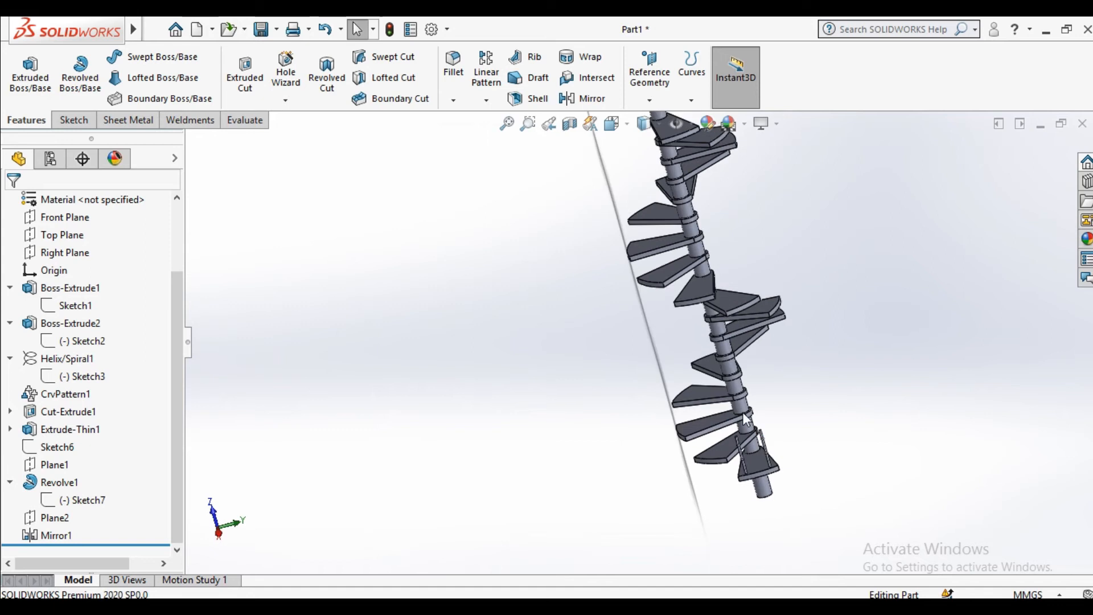
{"action": "middle_click_drag", "start_coordinate": [769, 349], "coordinate": [583, 172]}
{"action": "left_click", "coordinate": [489, 102]}
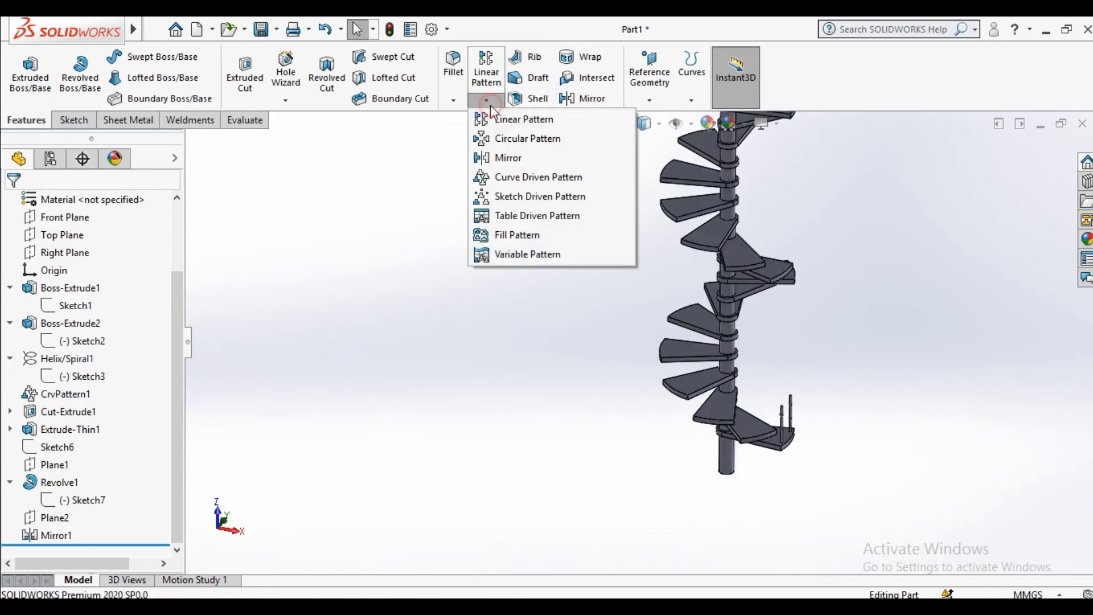
{"action": "left_click", "coordinate": [519, 180]}
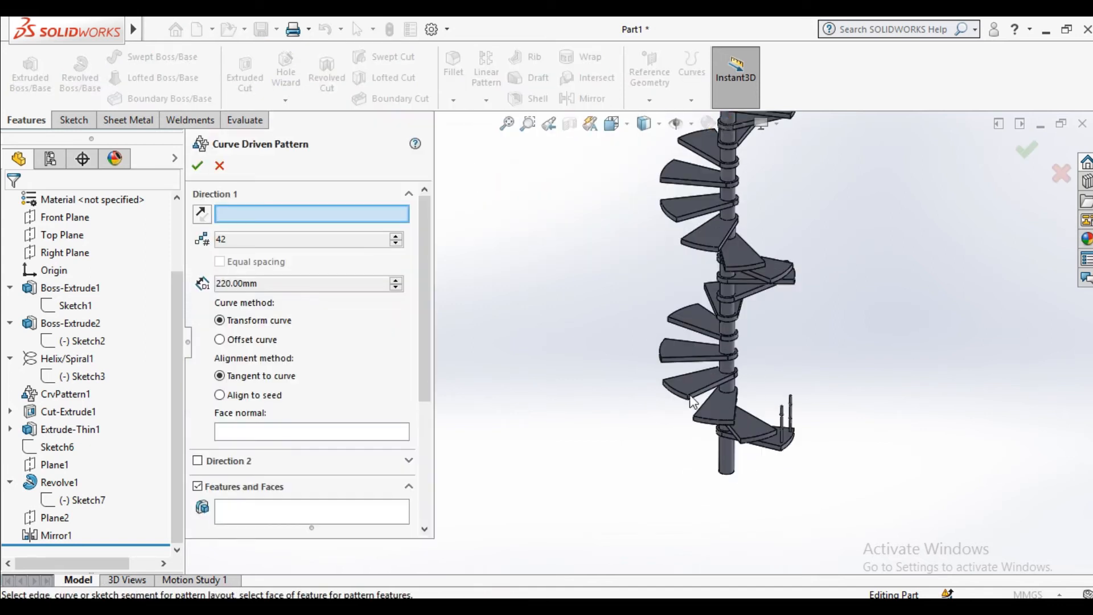
{"action": "left_click", "coordinate": [64, 359]}
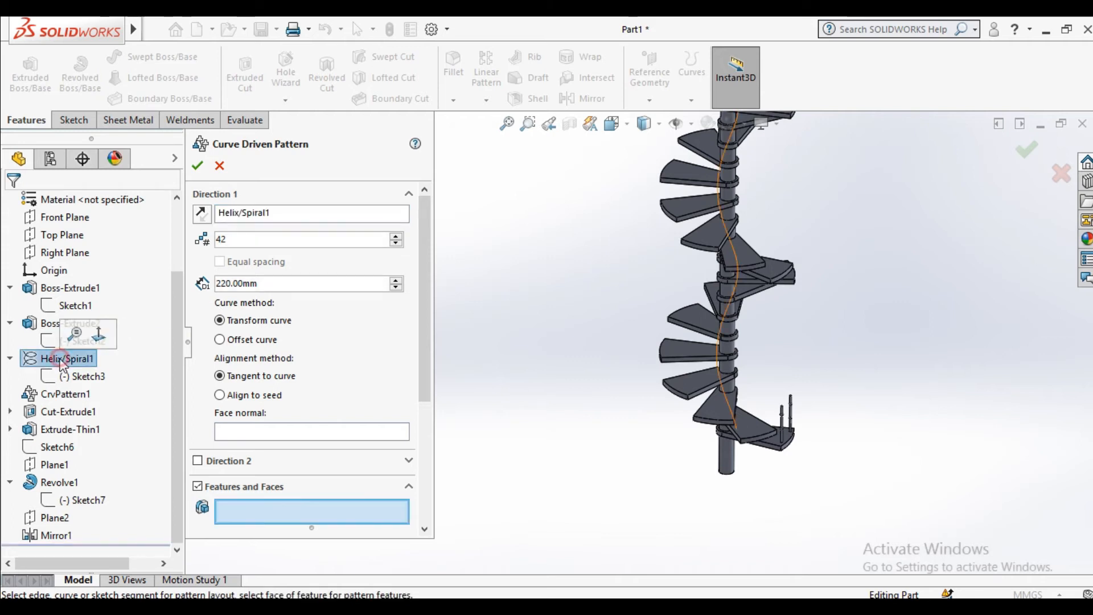
{"action": "left_click_drag", "start_coordinate": [421, 280], "coordinate": [425, 349]}
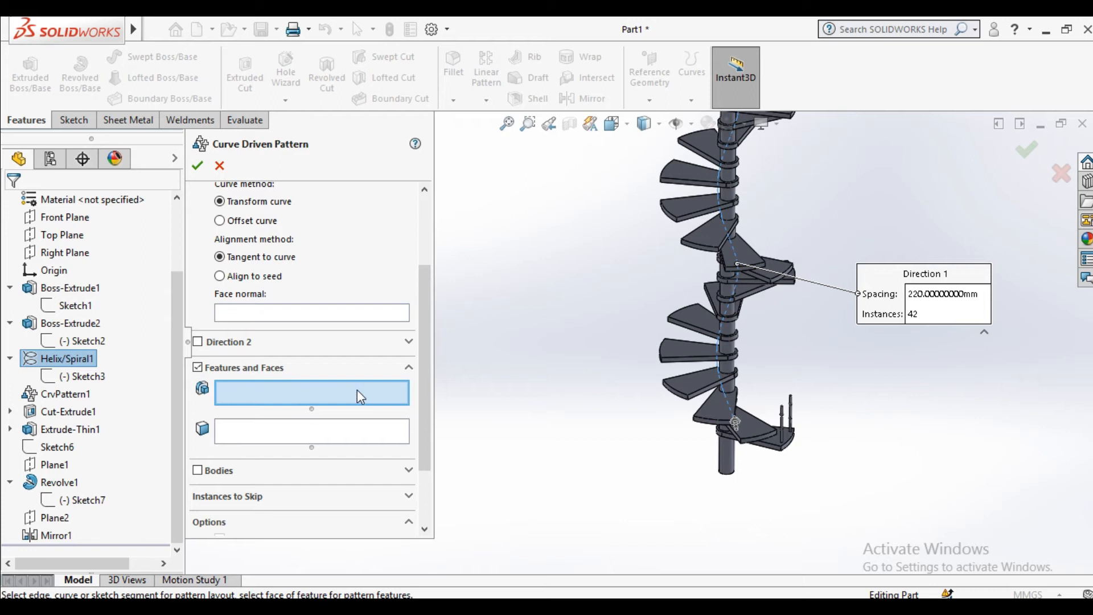
{"action": "left_click", "coordinate": [198, 470]}
{"action": "scroll", "coordinate": [786, 460], "scroll_direction": "down", "scroll_amount": 2}
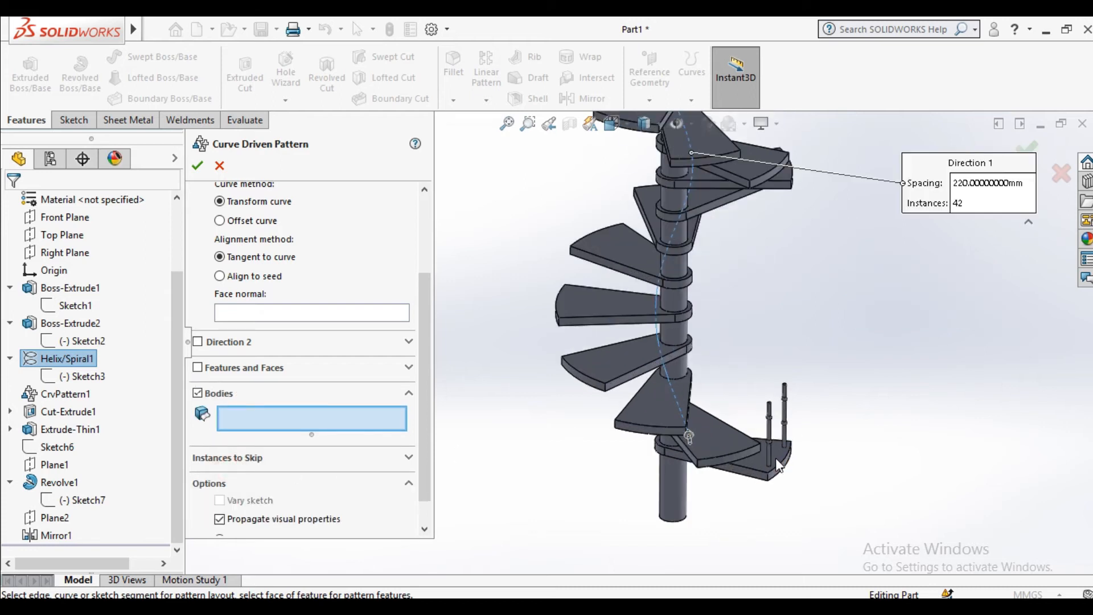
{"action": "left_click", "coordinate": [773, 448]}
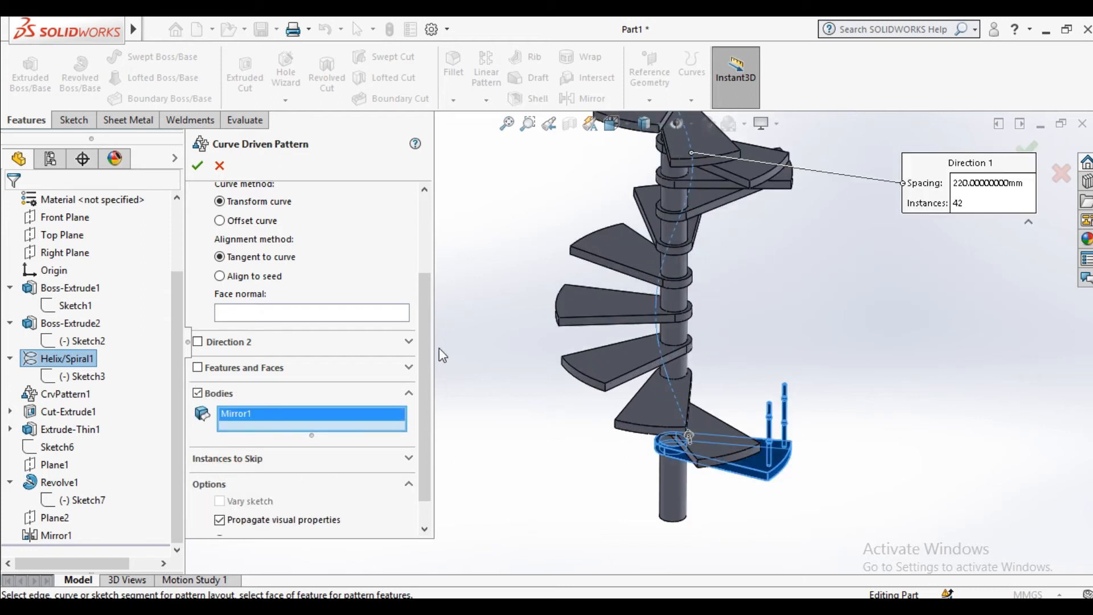
{"action": "left_click_drag", "start_coordinate": [421, 342], "coordinate": [415, 291]}
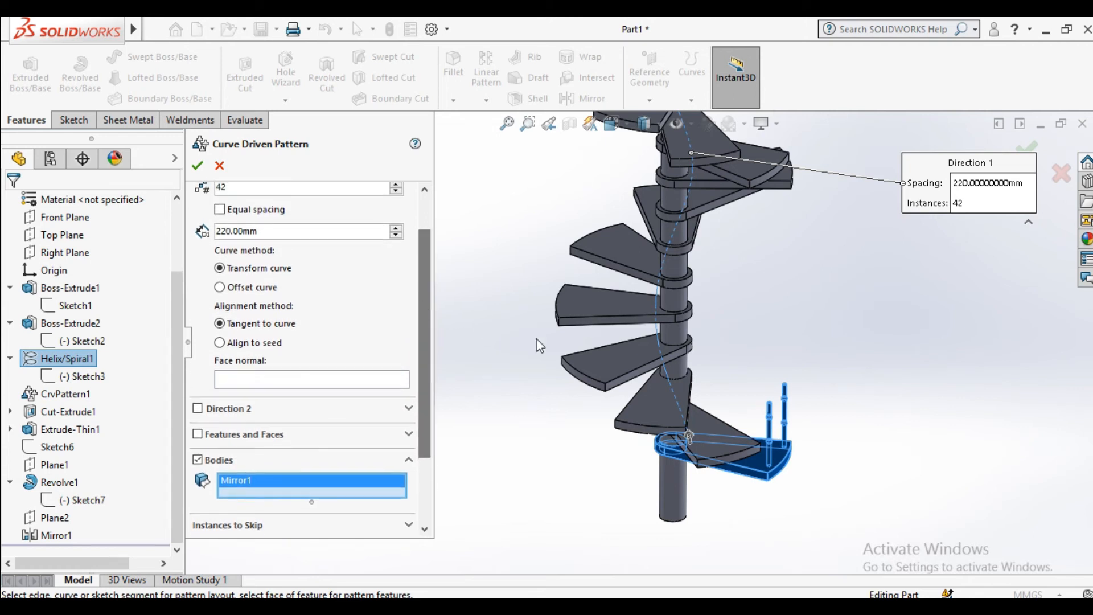
{"action": "scroll", "coordinate": [657, 444], "scroll_direction": "down", "scroll_amount": 3}
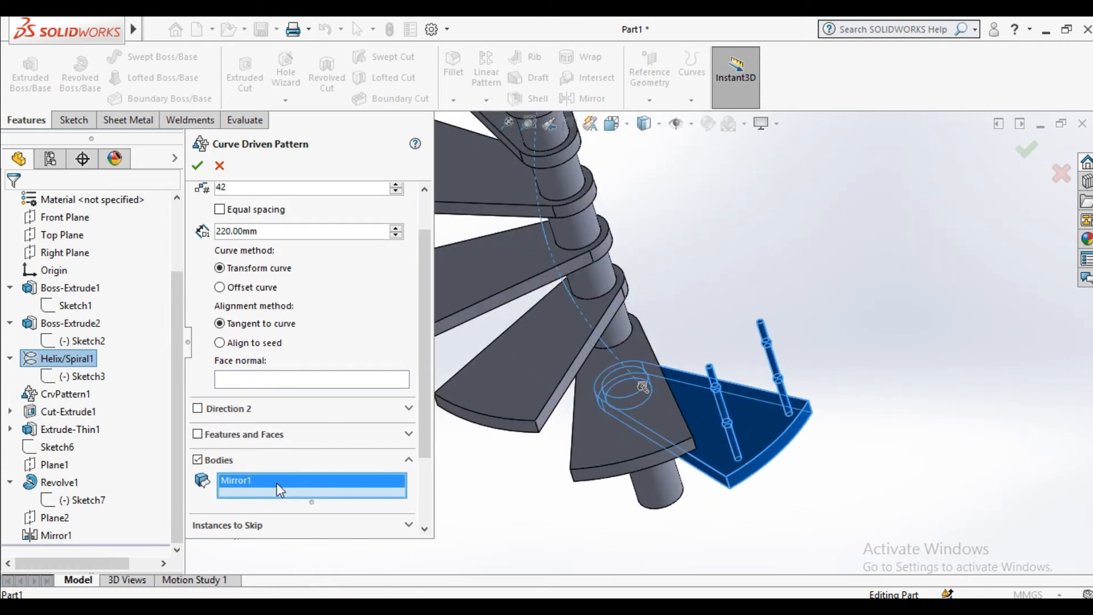
{"action": "right_click", "coordinate": [276, 483]}
{"action": "left_click", "coordinate": [426, 352]}
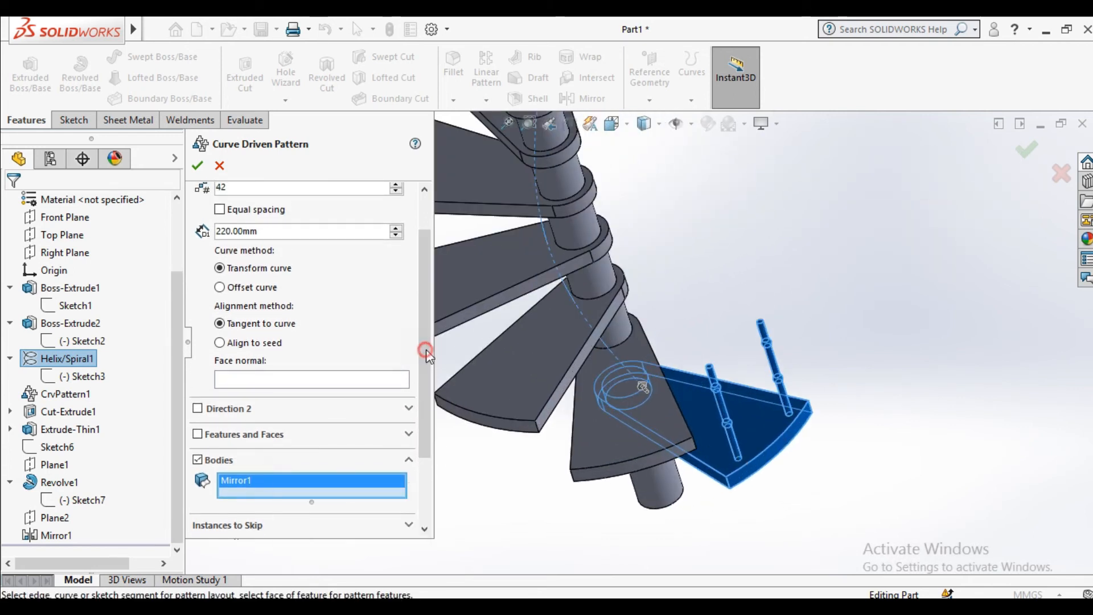
{"action": "middle_click_drag", "start_coordinate": [612, 410], "coordinate": [862, 244]}
{"action": "scroll", "coordinate": [656, 321], "scroll_direction": "down", "scroll_amount": 5}
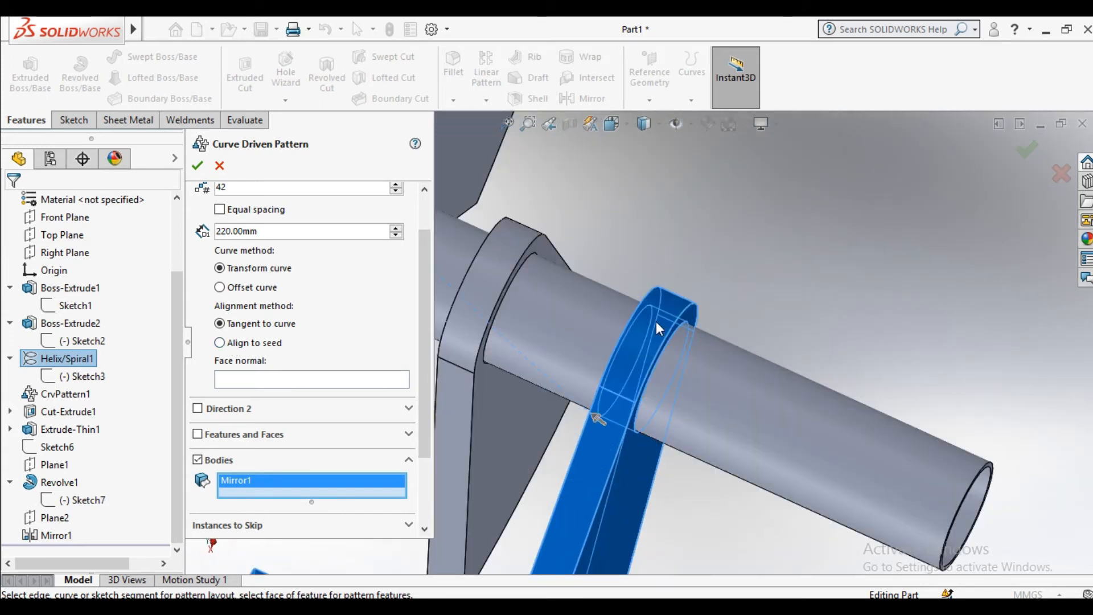
{"action": "left_click", "coordinate": [648, 324]}
{"action": "left_click", "coordinate": [296, 380]}
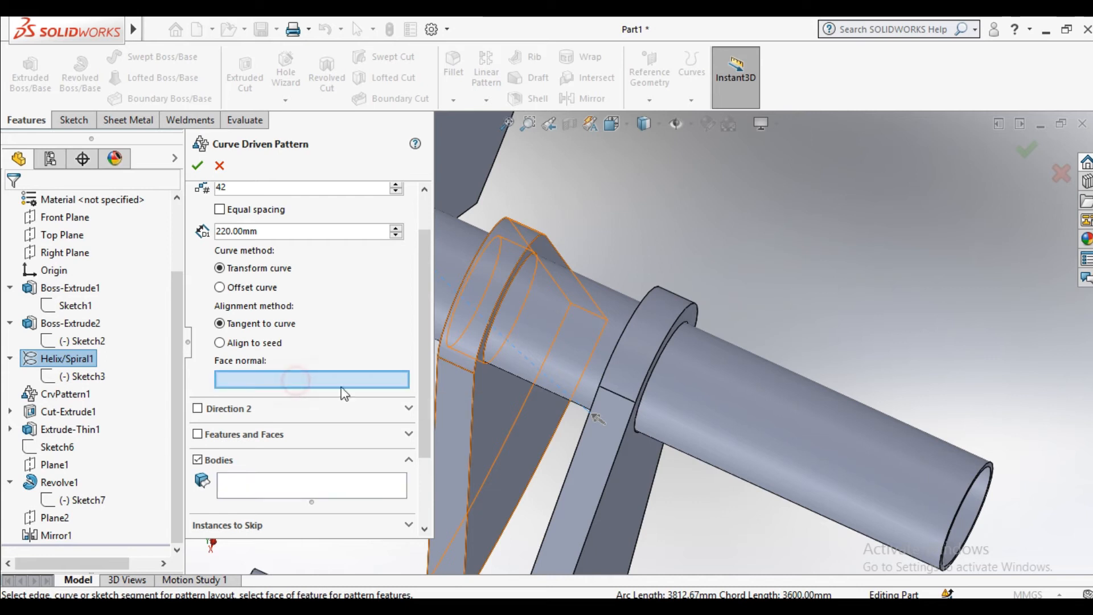
{"action": "scroll", "coordinate": [606, 468], "scroll_direction": "up", "scroll_amount": 5}
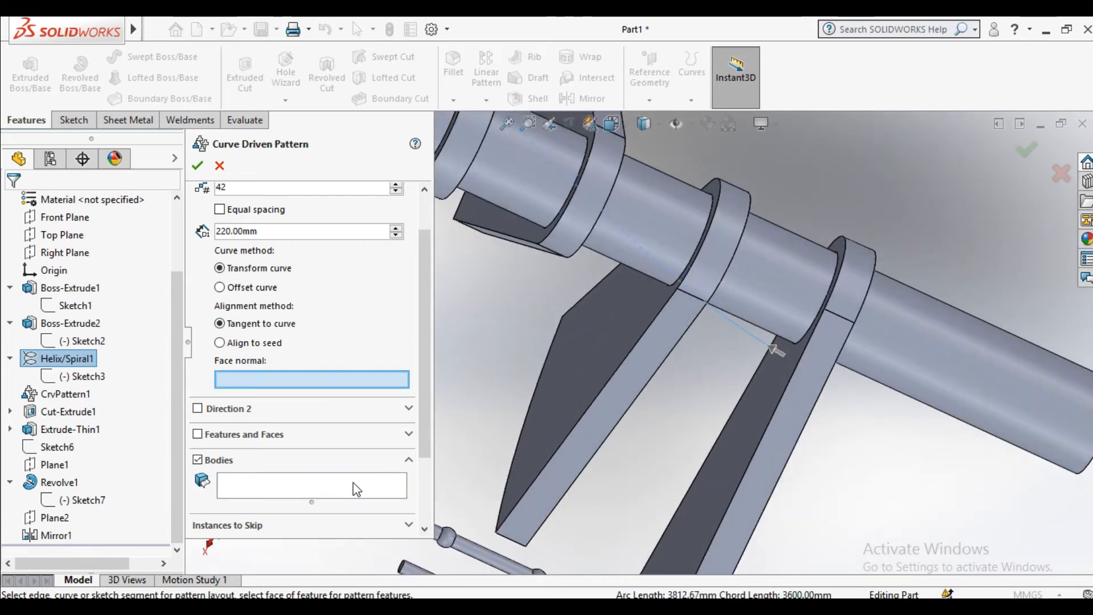
{"action": "left_click", "coordinate": [353, 482]}
{"action": "left_click", "coordinate": [740, 443]}
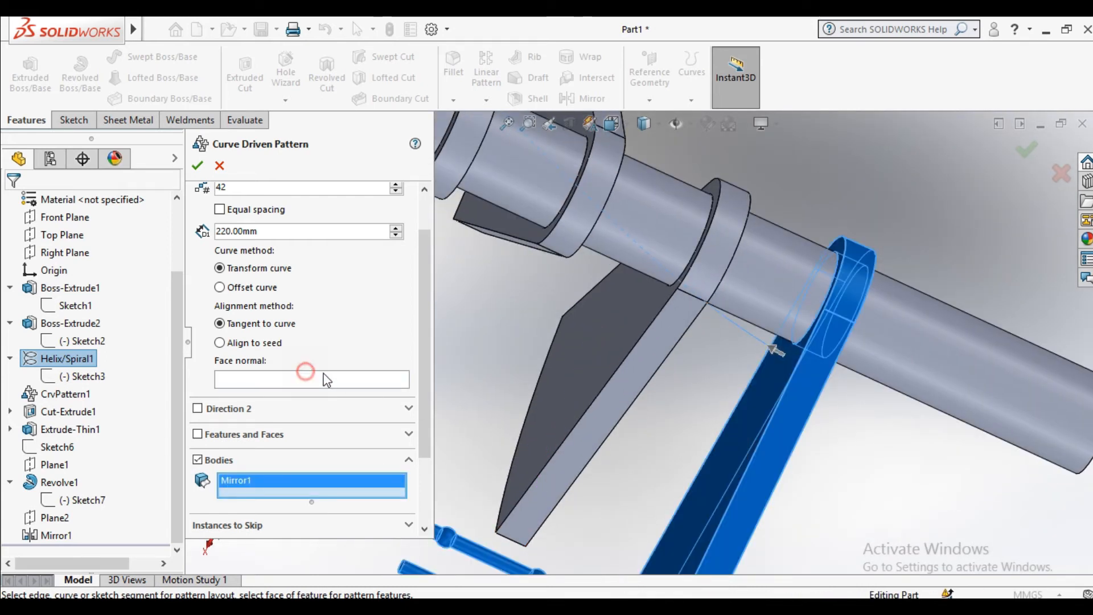
Use the rounded outer face of the lowest tread's hub as the face normal and complete the curve driven pattern.
{"action": "left_click", "coordinate": [353, 380]}
{"action": "left_click", "coordinate": [867, 267]}
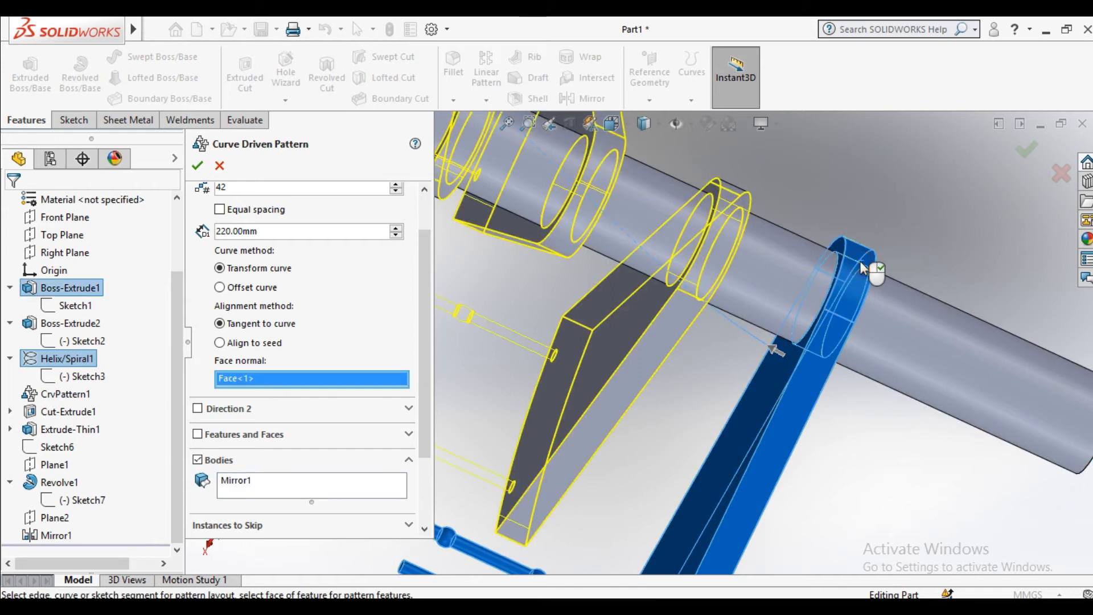
{"action": "scroll", "coordinate": [854, 273], "scroll_direction": "up", "scroll_amount": 6}
{"action": "scroll", "coordinate": [626, 367], "scroll_direction": "up", "scroll_amount": 4}
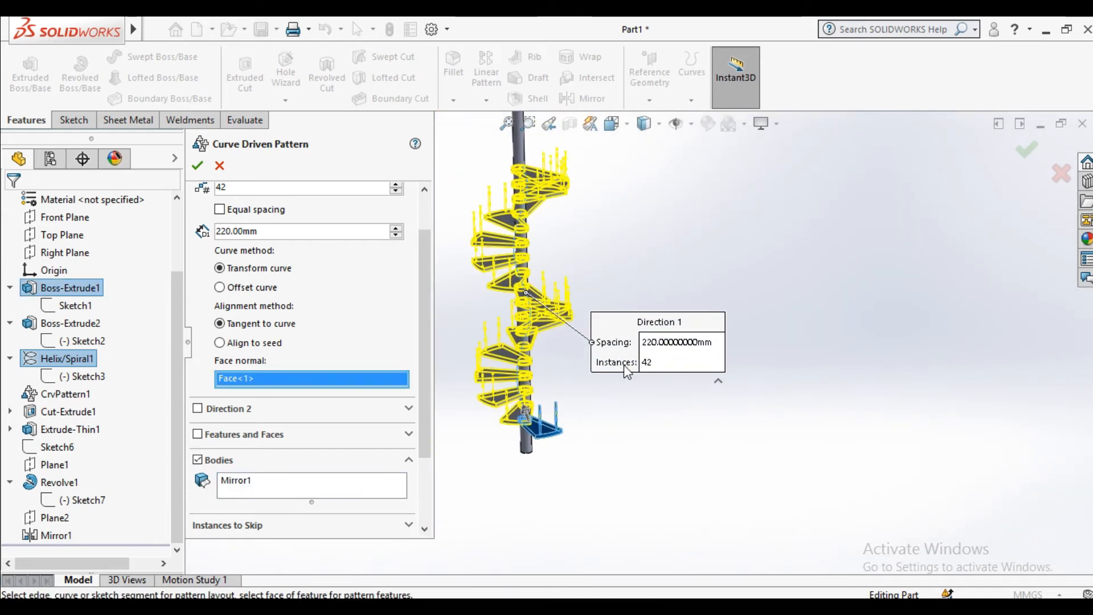
{"action": "scroll", "coordinate": [547, 297], "scroll_direction": "down", "scroll_amount": 4}
{"action": "scroll", "coordinate": [606, 225], "scroll_direction": "up", "scroll_amount": 4}
{"action": "middle_click_drag", "start_coordinate": [613, 224], "coordinate": [623, 245]}
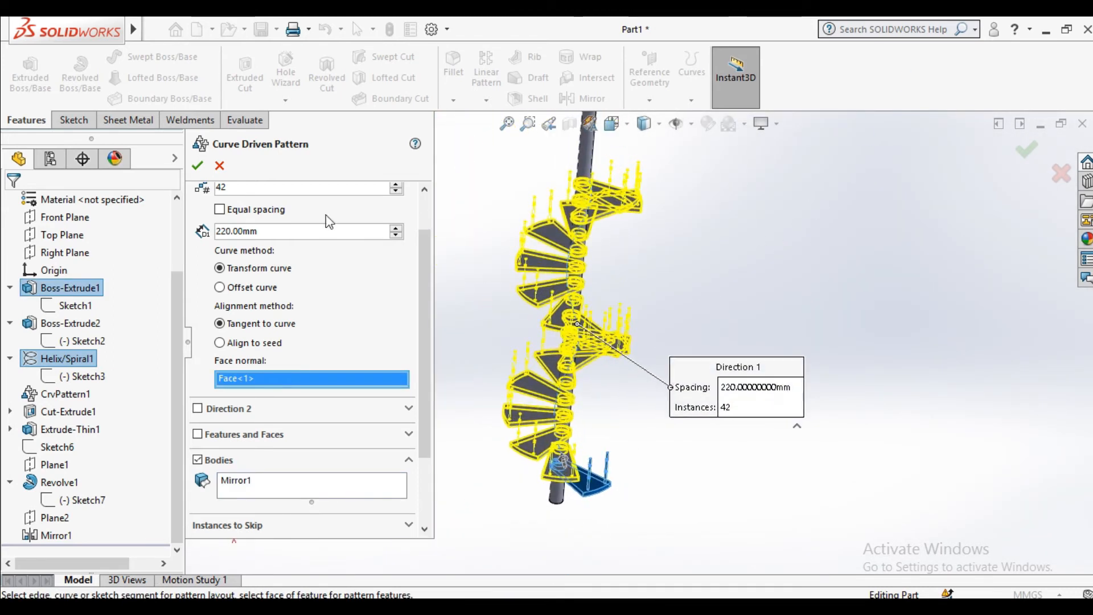
{"action": "left_click", "coordinate": [198, 168]}
Examine the patterned treads and posts along the whole column from several angles.
{"action": "middle_click_drag", "start_coordinate": [366, 245], "coordinate": [618, 368]}
{"action": "scroll", "coordinate": [671, 395], "scroll_direction": "up", "scroll_amount": 3}
{"action": "middle_click_drag", "start_coordinate": [671, 395], "coordinate": [660, 376]}
{"action": "scroll", "coordinate": [712, 442], "scroll_direction": "up", "scroll_amount": 3}
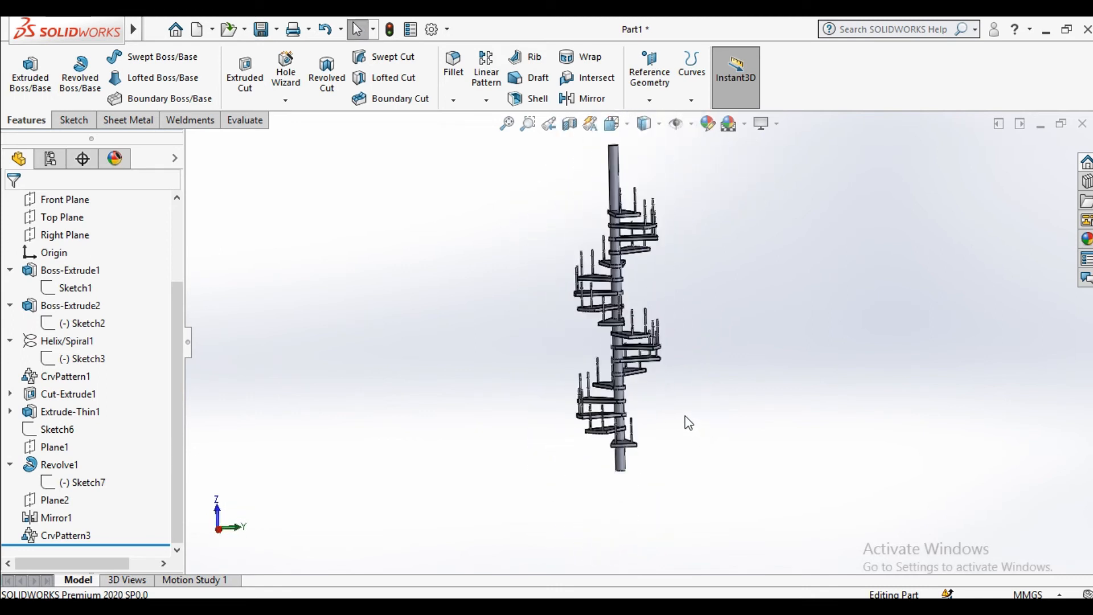
{"action": "middle_click_drag", "start_coordinate": [684, 416], "coordinate": [678, 435]}
{"action": "scroll", "coordinate": [590, 307], "scroll_direction": "down", "scroll_amount": 4}
{"action": "scroll", "coordinate": [757, 350], "scroll_direction": "up", "scroll_amount": 3}
{"action": "middle_click_drag", "start_coordinate": [757, 351], "coordinate": [530, 532]}
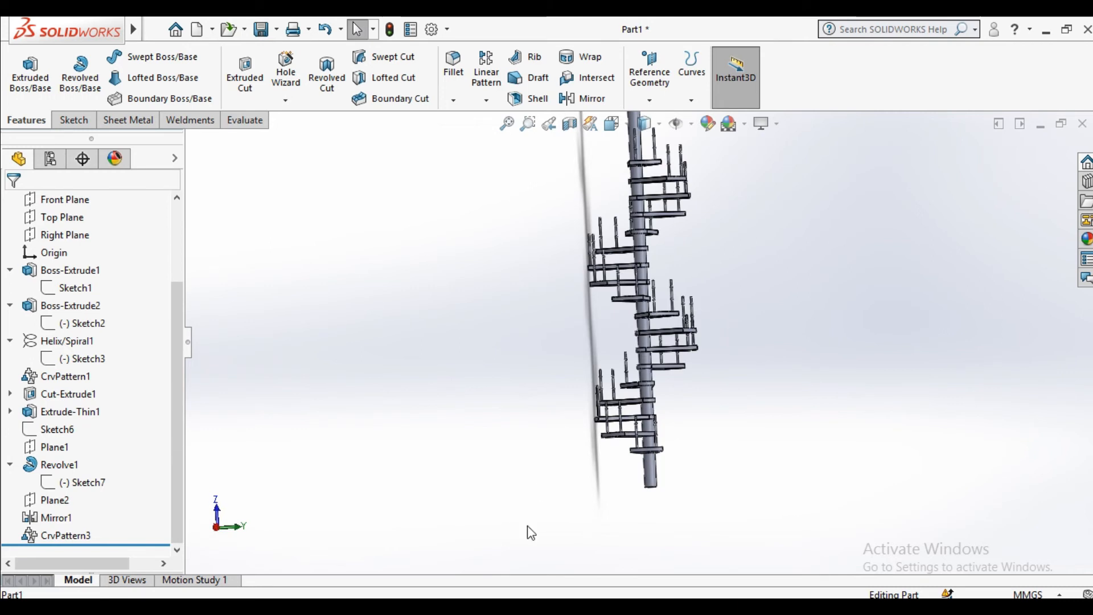
{"action": "mouse_move", "coordinate": [683, 386]}
{"action": "middle_mouse_down"}
{"action": "mouse_move", "coordinate": [647, 500]}
{"action": "mouse_move", "coordinate": [707, 285]}
{"action": "middle_mouse_up"}
Create a reference plane offset 120 mm above the lowest tread's top face.
{"action": "scroll", "coordinate": [543, 346], "scroll_direction": "down", "scroll_amount": 5}
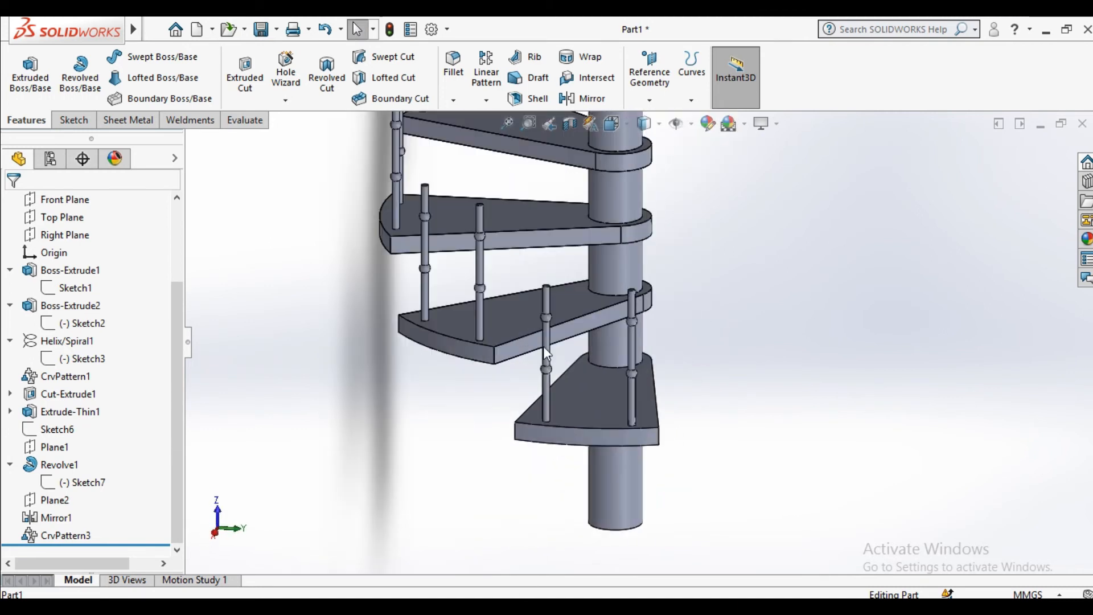
{"action": "left_click", "coordinate": [649, 100]}
{"action": "left_click", "coordinate": [657, 118]}
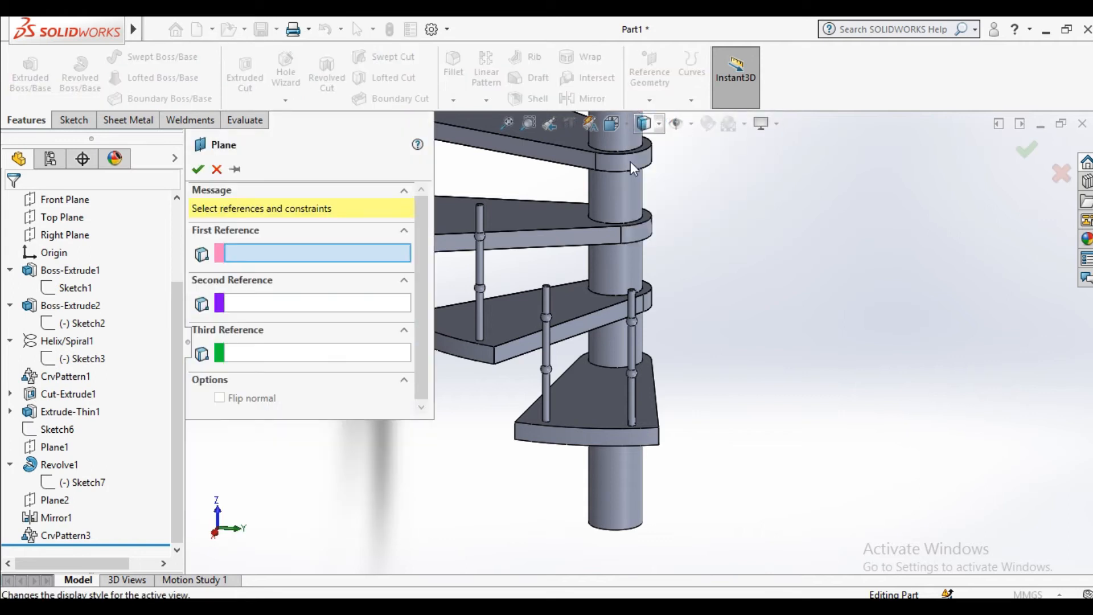
{"action": "scroll", "coordinate": [598, 391], "scroll_direction": "down", "scroll_amount": 3}
{"action": "left_click", "coordinate": [589, 403]}
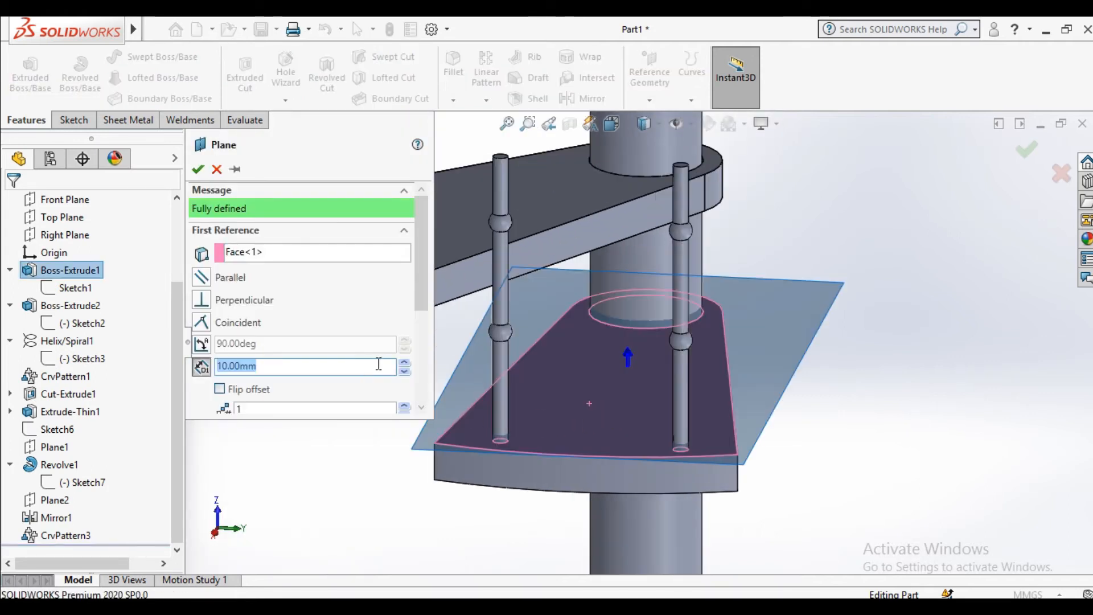
{"action": "left_click", "coordinate": [404, 363]}
{"action": "left_click", "coordinate": [404, 363]}
{"action": "left_click", "coordinate": [405, 364]}
{"action": "left_click", "coordinate": [404, 363]}
{"action": "left_click", "coordinate": [404, 363]}
{"action": "left_click", "coordinate": [404, 363]}
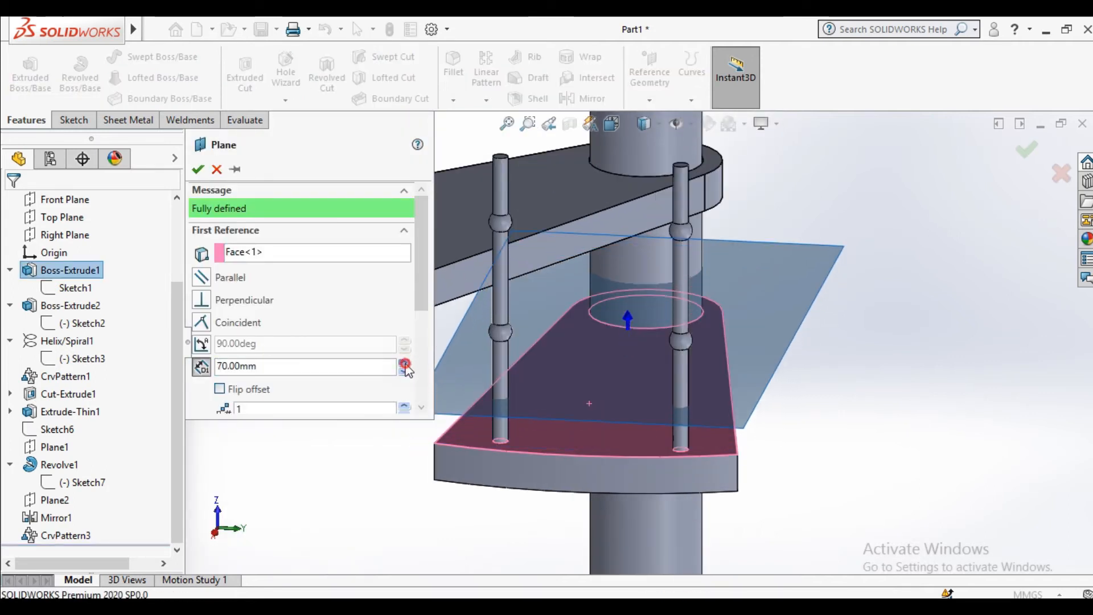
{"action": "left_click", "coordinate": [404, 363]}
{"action": "left_click", "coordinate": [404, 364]}
{"action": "left_click", "coordinate": [404, 363]}
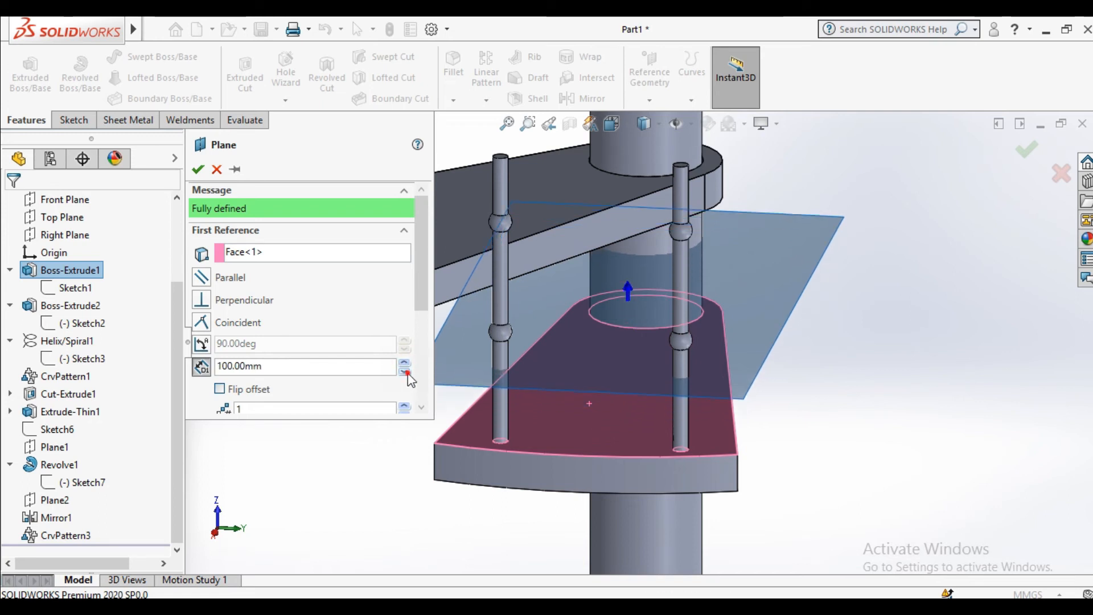
{"action": "left_click", "coordinate": [404, 371]}
{"action": "scroll", "coordinate": [619, 421], "scroll_direction": "up", "scroll_amount": 4}
{"action": "middle_click_drag", "start_coordinate": [619, 421], "coordinate": [546, 370]}
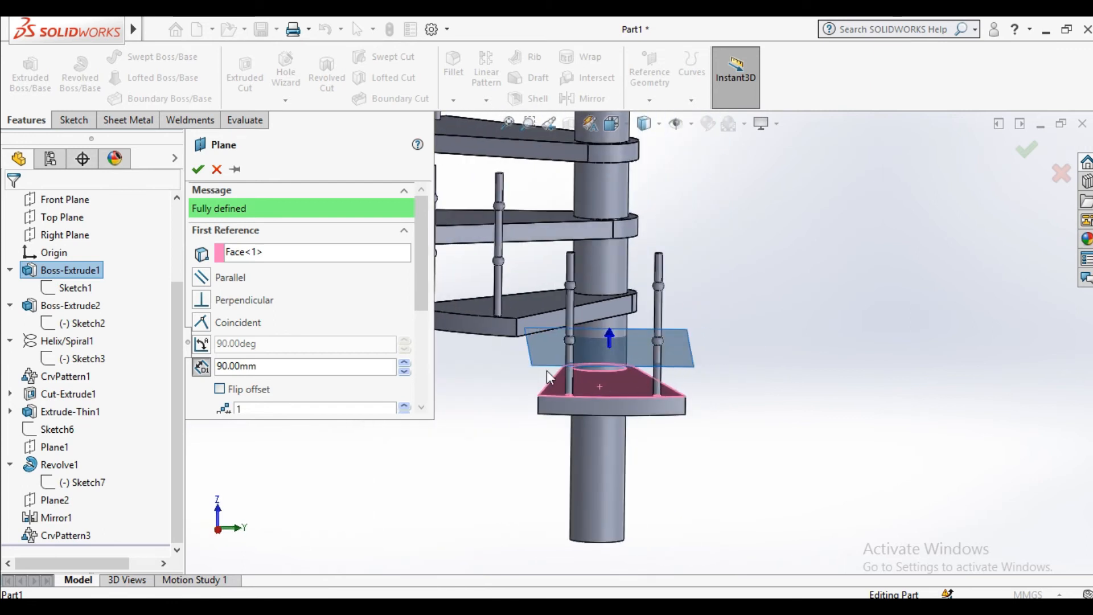
{"action": "scroll", "coordinate": [503, 358], "scroll_direction": "down", "scroll_amount": 3}
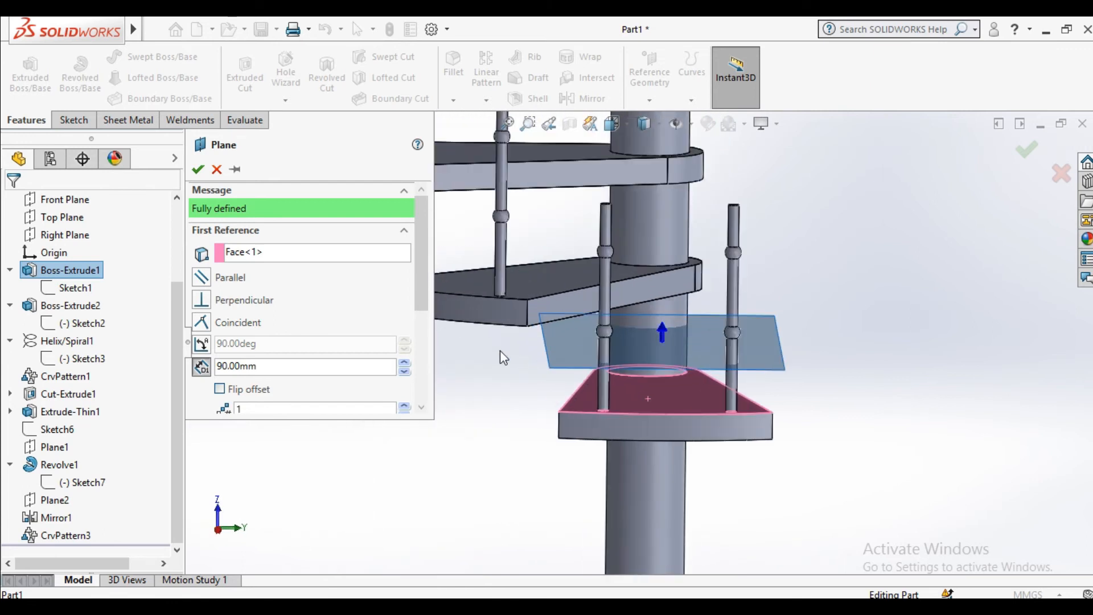
{"action": "left_click", "coordinate": [405, 364]}
{"action": "left_click", "coordinate": [405, 364]}
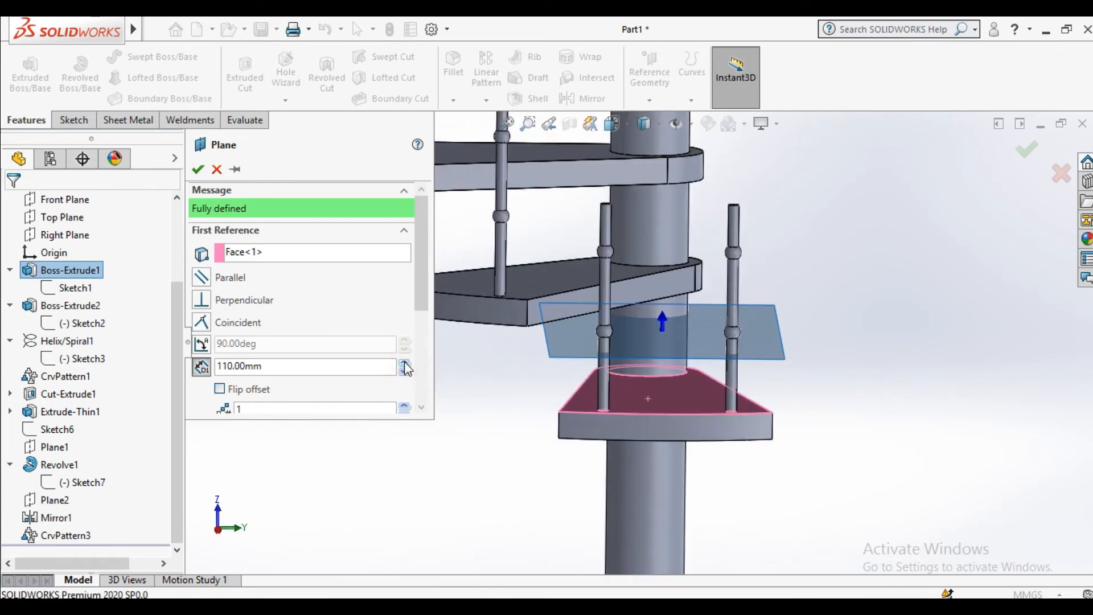
{"action": "left_click", "coordinate": [405, 364]}
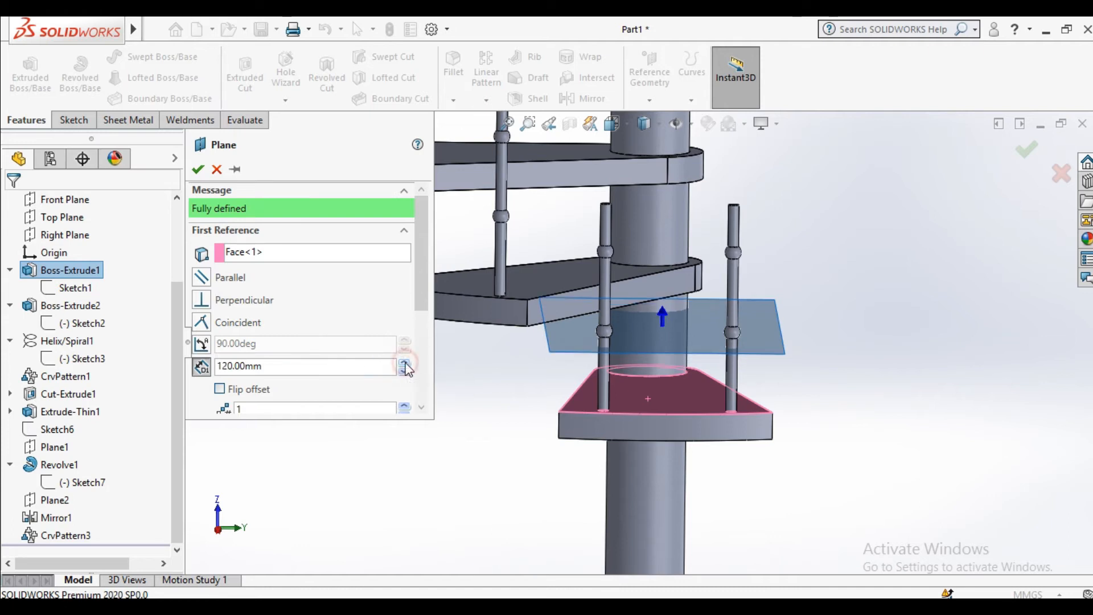
{"action": "left_click", "coordinate": [195, 177]}
{"action": "left_click", "coordinate": [290, 366]}
Start a sketch on the new offset plane above the lowest tread and view it from the top.
{"action": "middle_click_drag", "start_coordinate": [661, 402], "coordinate": [625, 473]}
{"action": "left_click", "coordinate": [808, 230]}
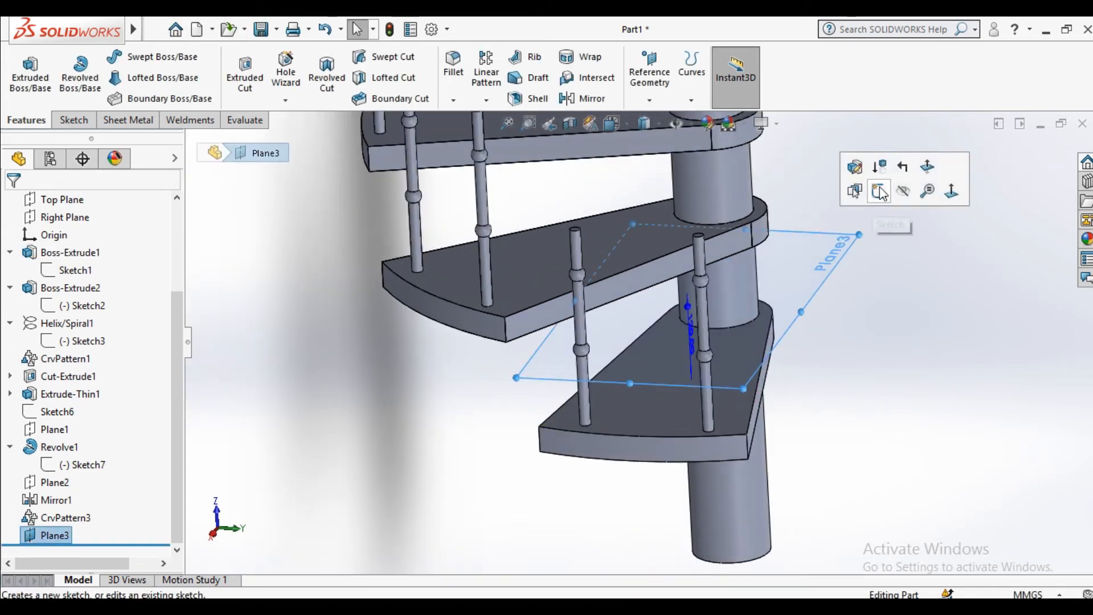
{"action": "left_click", "coordinate": [869, 191]}
{"action": "left_click", "coordinate": [612, 125]}
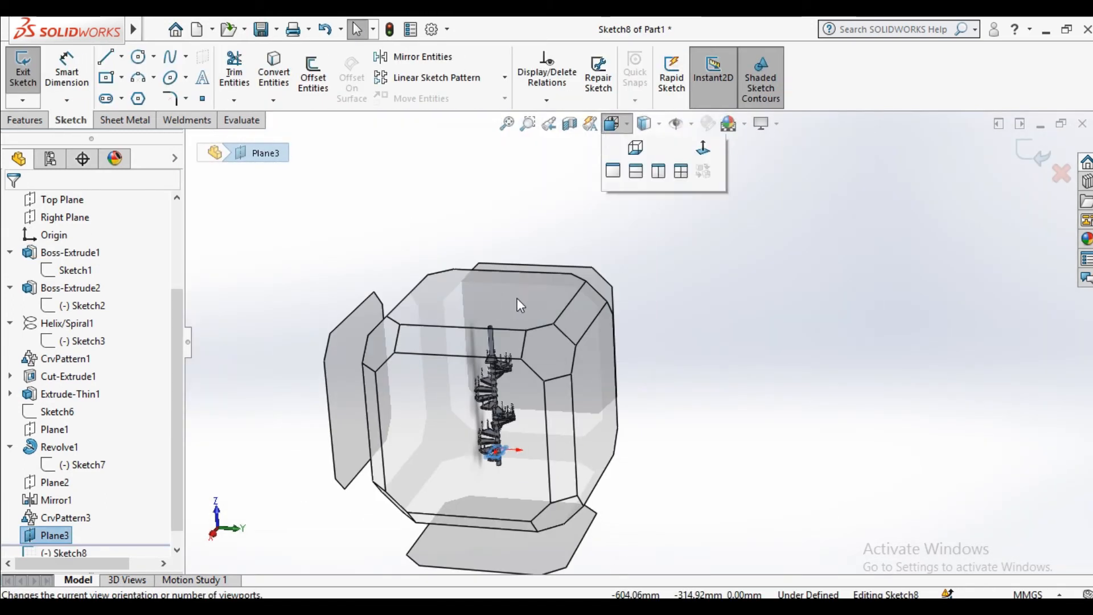
{"action": "left_click", "coordinate": [515, 299]}
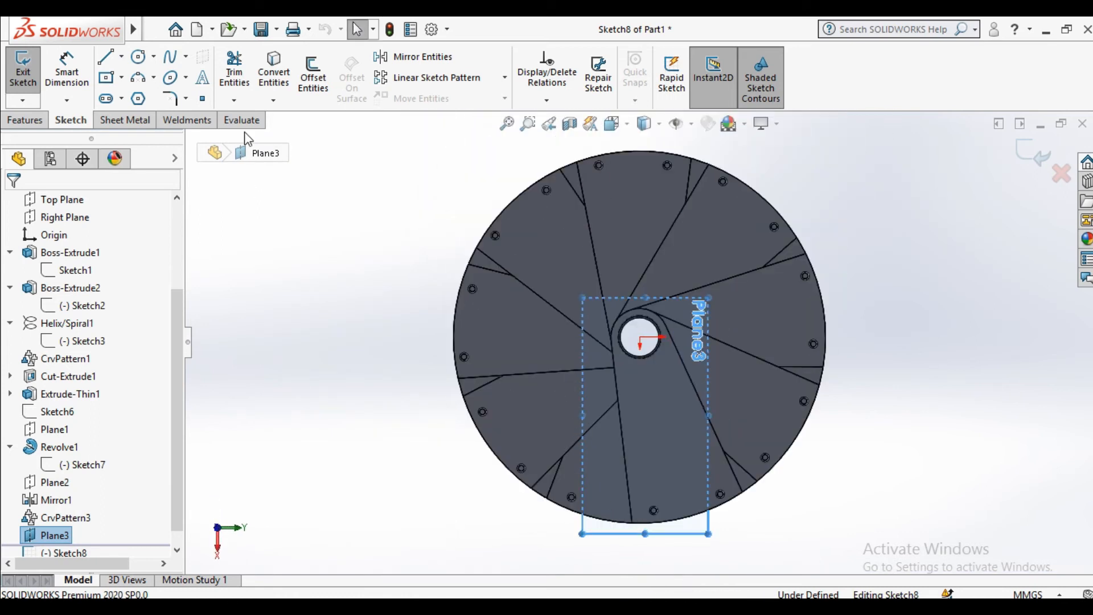
Sketch a circle of about 627 mm radius centred on the column's axis and reaching the outer side of a railing post.
{"action": "left_click", "coordinate": [138, 56]}
{"action": "left_click", "coordinate": [640, 337]}
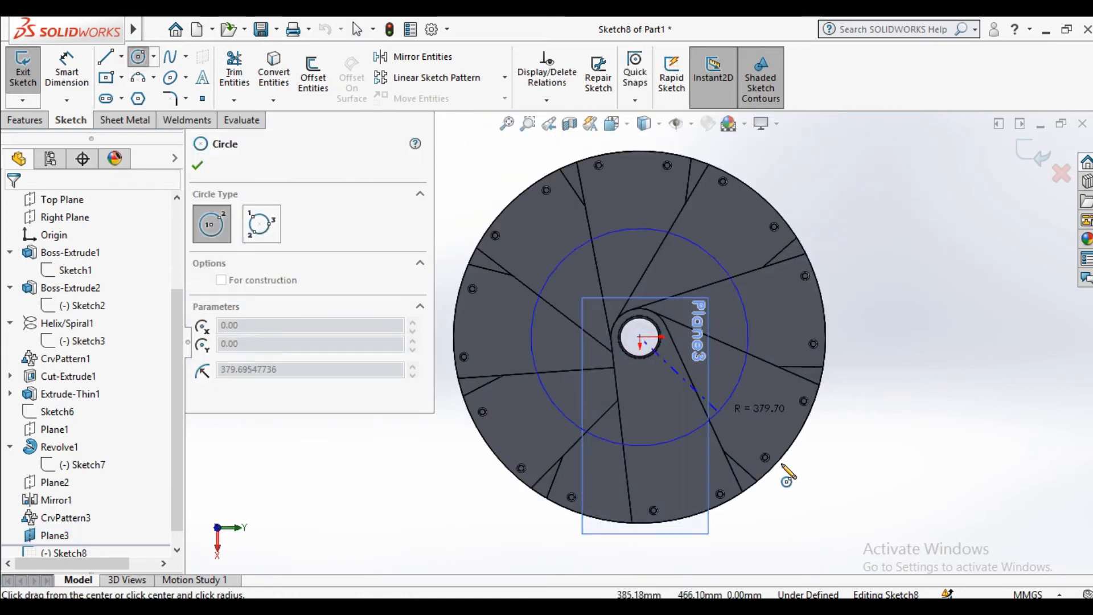
{"action": "scroll", "coordinate": [797, 489], "scroll_direction": "down", "scroll_amount": 3}
{"action": "scroll", "coordinate": [617, 481], "scroll_direction": "down", "scroll_amount": 8}
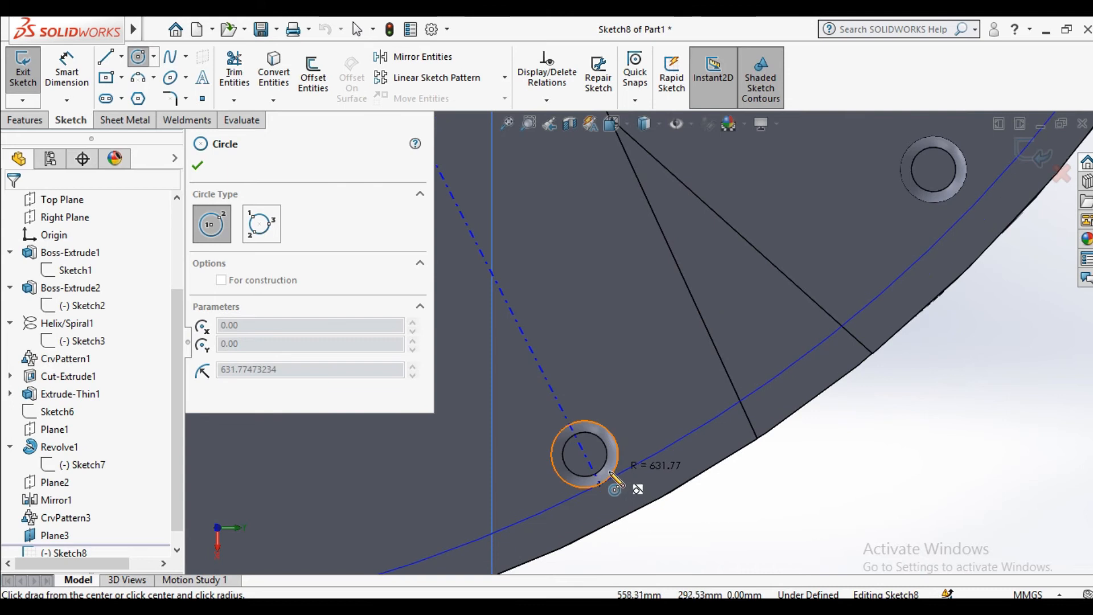
{"action": "scroll", "coordinate": [598, 471], "scroll_direction": "down", "scroll_amount": 5}
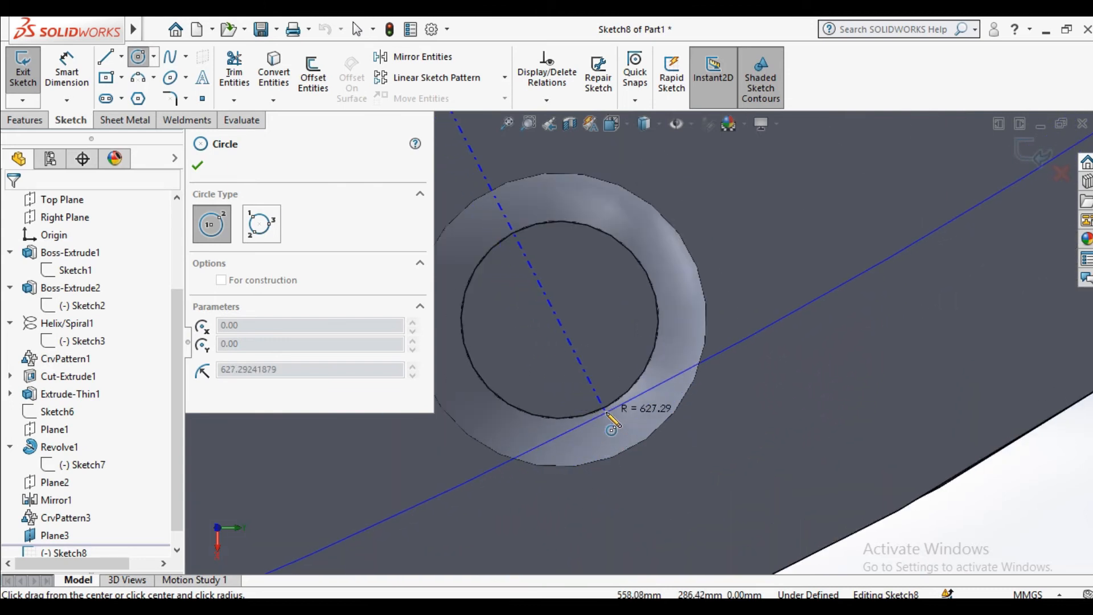
{"action": "left_click", "coordinate": [606, 409]}
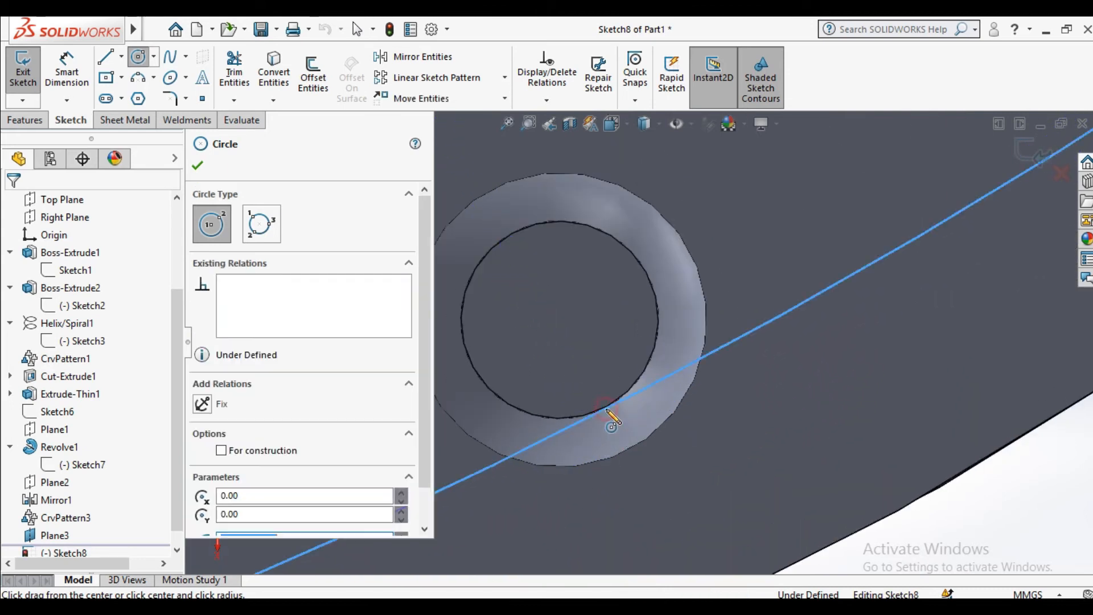
{"action": "right_click", "coordinate": [731, 438]}
{"action": "left_click", "coordinate": [760, 444]}
{"action": "scroll", "coordinate": [700, 439], "scroll_direction": "up", "scroll_amount": 10}
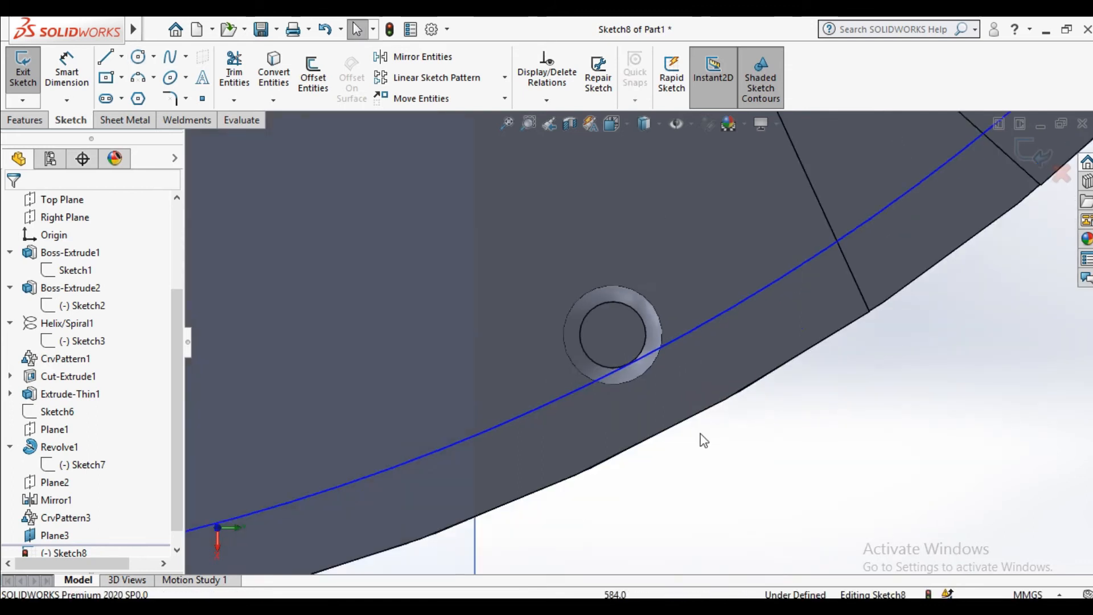
Create a clockwise constant-pitch helix from the circle, 3600 mm high with 2 revolutions and a 0° start angle.
{"action": "middle_click_drag", "start_coordinate": [655, 479], "coordinate": [628, 335]}
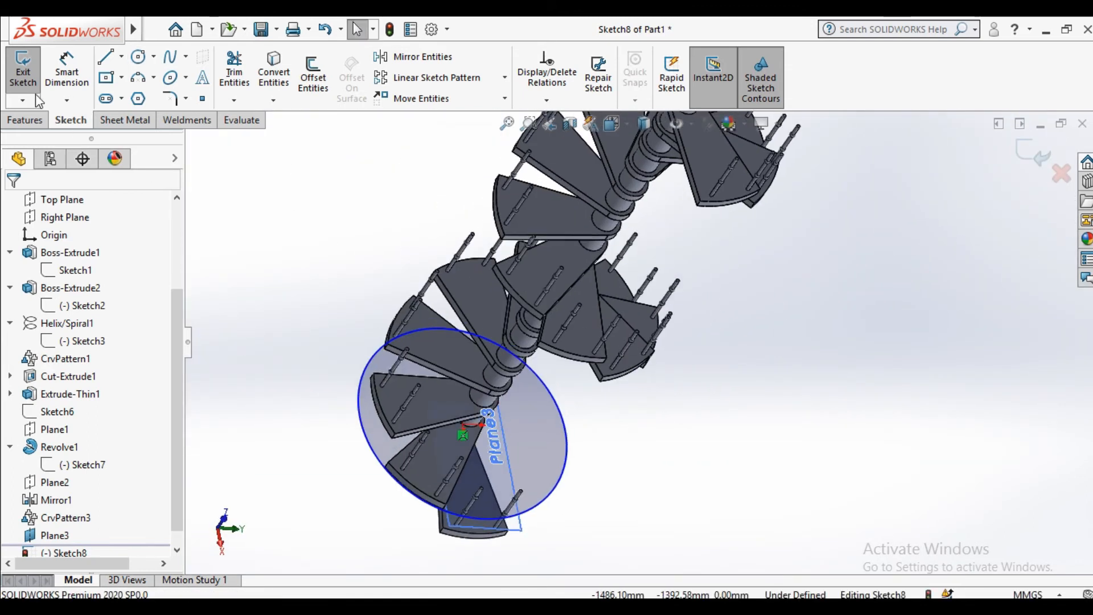
{"action": "left_click", "coordinate": [22, 77]}
{"action": "left_click", "coordinate": [691, 72]}
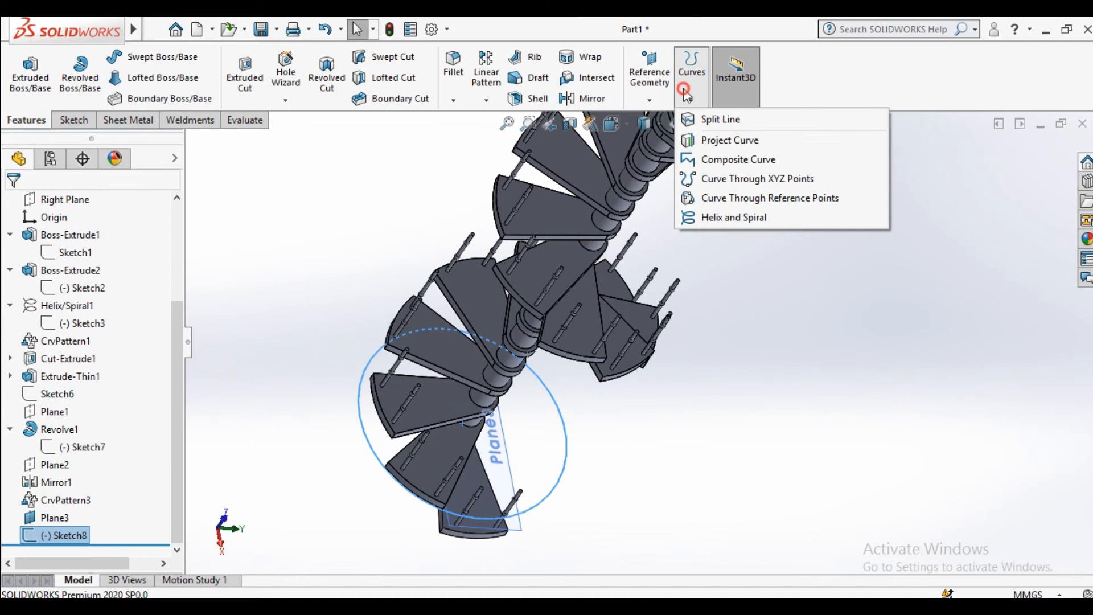
{"action": "left_click", "coordinate": [731, 217]}
{"action": "middle_click_drag", "start_coordinate": [586, 335], "coordinate": [629, 302]}
{"action": "scroll", "coordinate": [596, 322], "scroll_direction": "down", "scroll_amount": 5}
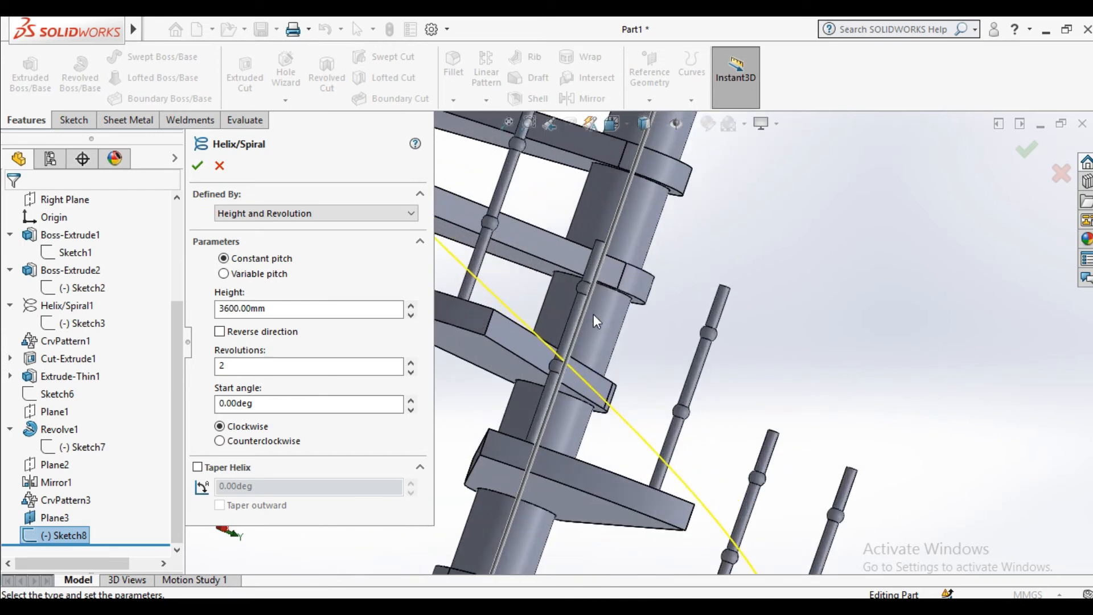
{"action": "middle_click_drag", "start_coordinate": [561, 315], "coordinate": [626, 319]}
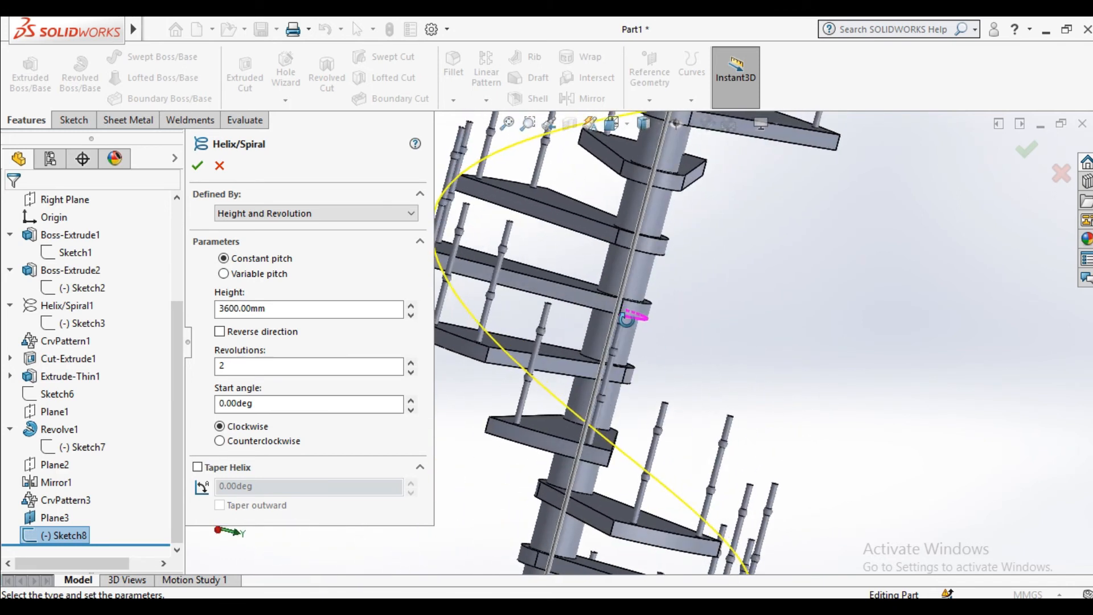
{"action": "scroll", "coordinate": [576, 265], "scroll_direction": "up", "scroll_amount": 8}
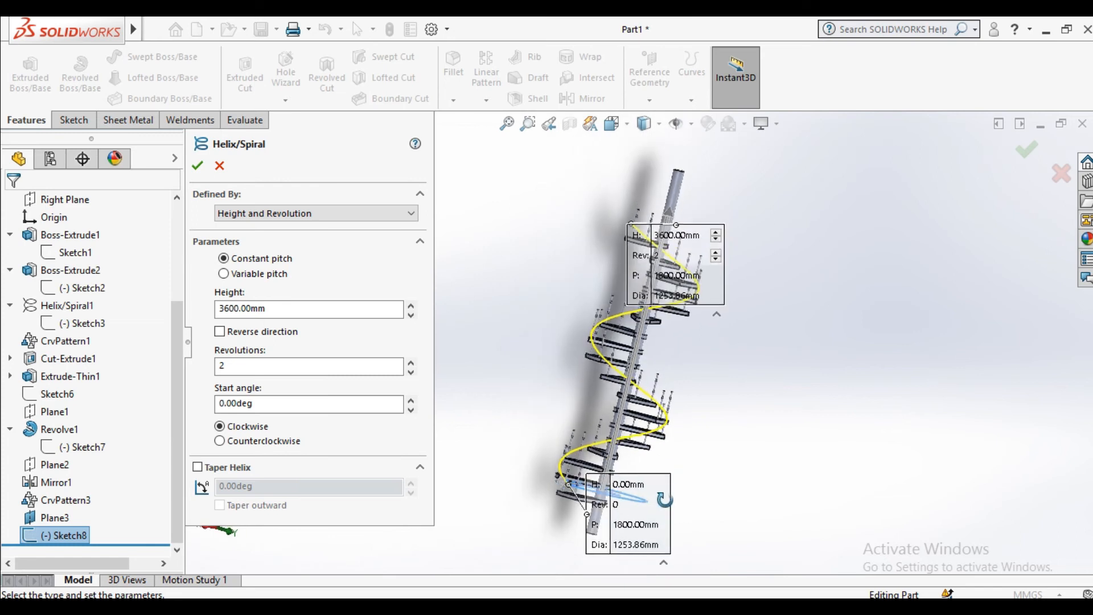
{"action": "scroll", "coordinate": [616, 394], "scroll_direction": "down", "scroll_amount": 10}
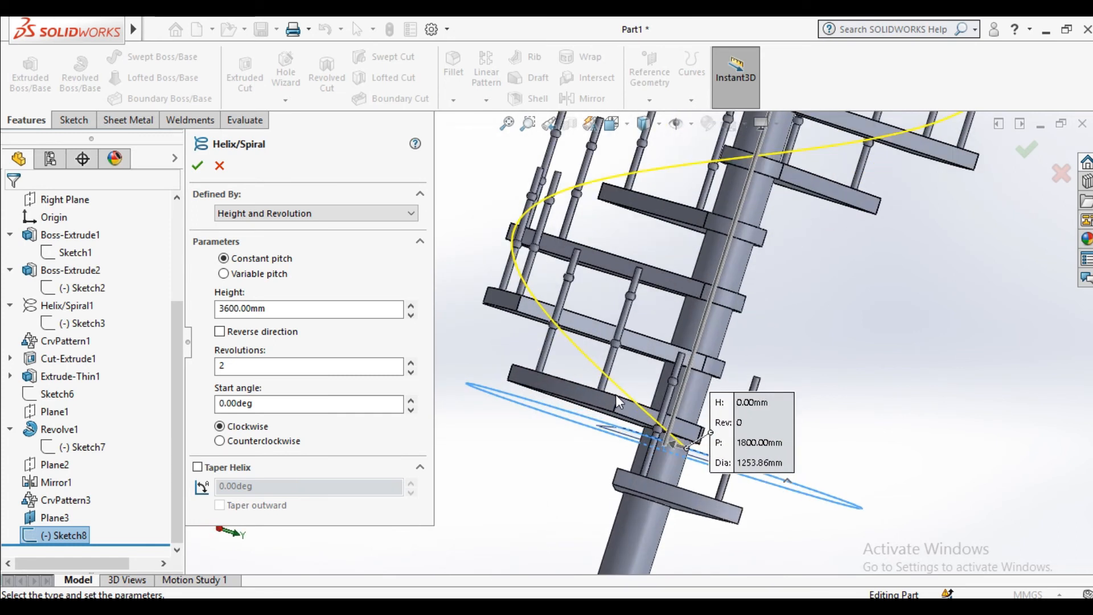
{"action": "scroll", "coordinate": [615, 394], "scroll_direction": "down", "scroll_amount": 10}
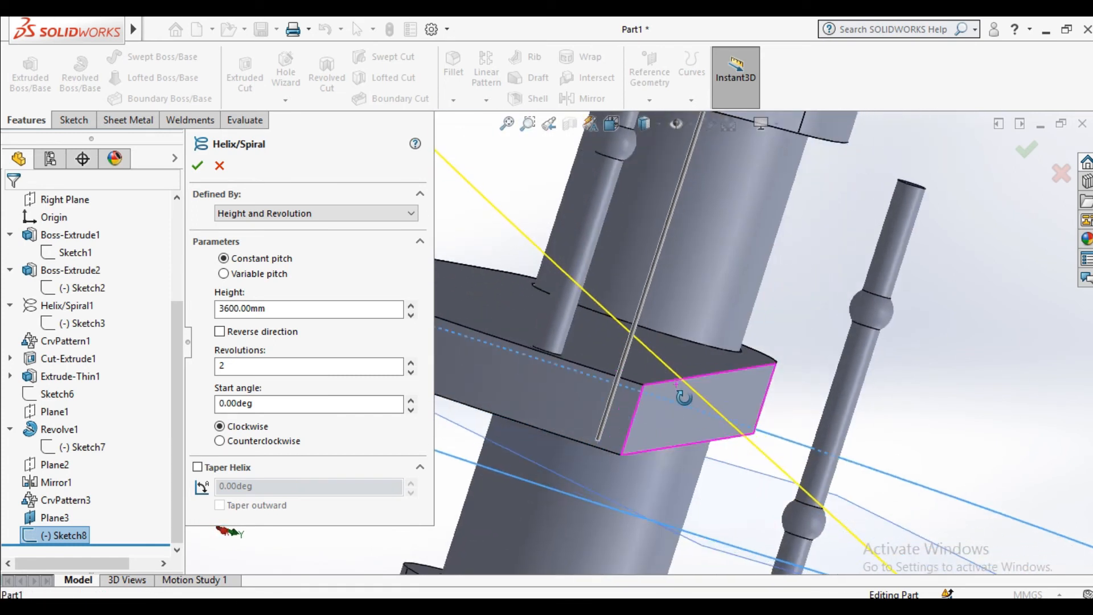
{"action": "middle_click_drag", "start_coordinate": [677, 384], "coordinate": [673, 379]}
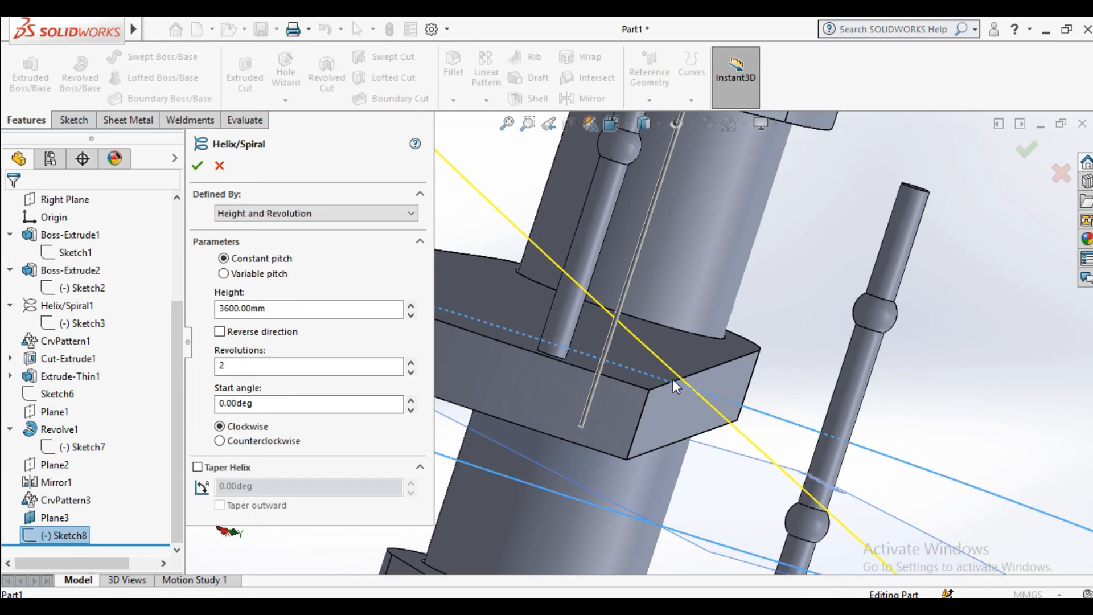
{"action": "left_click", "coordinate": [197, 166]}
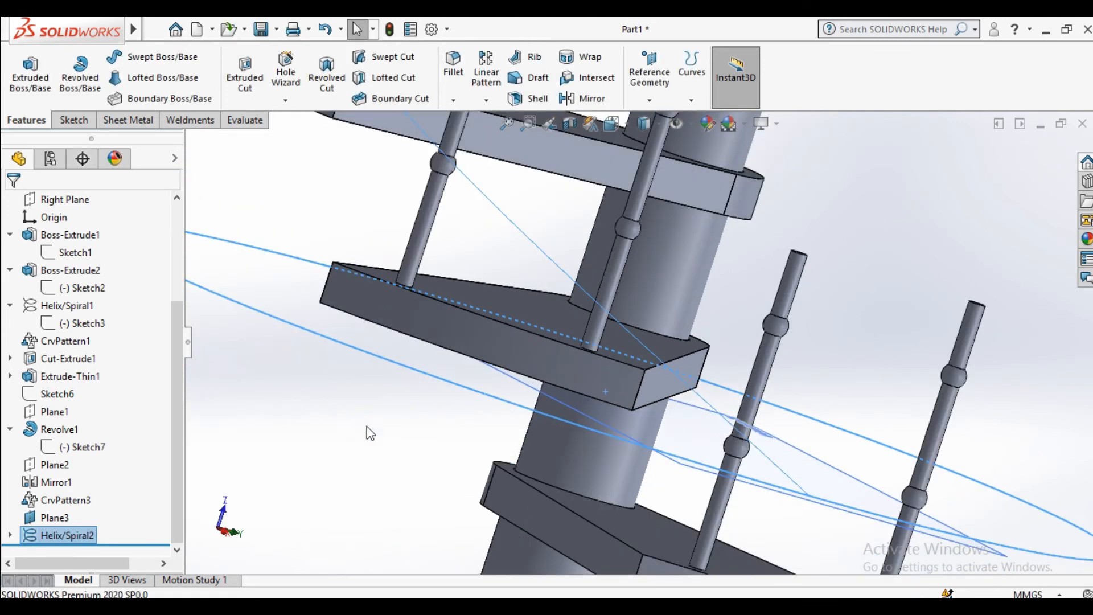
Set the offset of the helix's base plane, Plane3, to 140 mm above the lowest tread's top face.
{"action": "scroll", "coordinate": [421, 397], "scroll_direction": "up", "scroll_amount": 10}
{"action": "scroll", "coordinate": [469, 392], "scroll_direction": "down", "scroll_amount": 8}
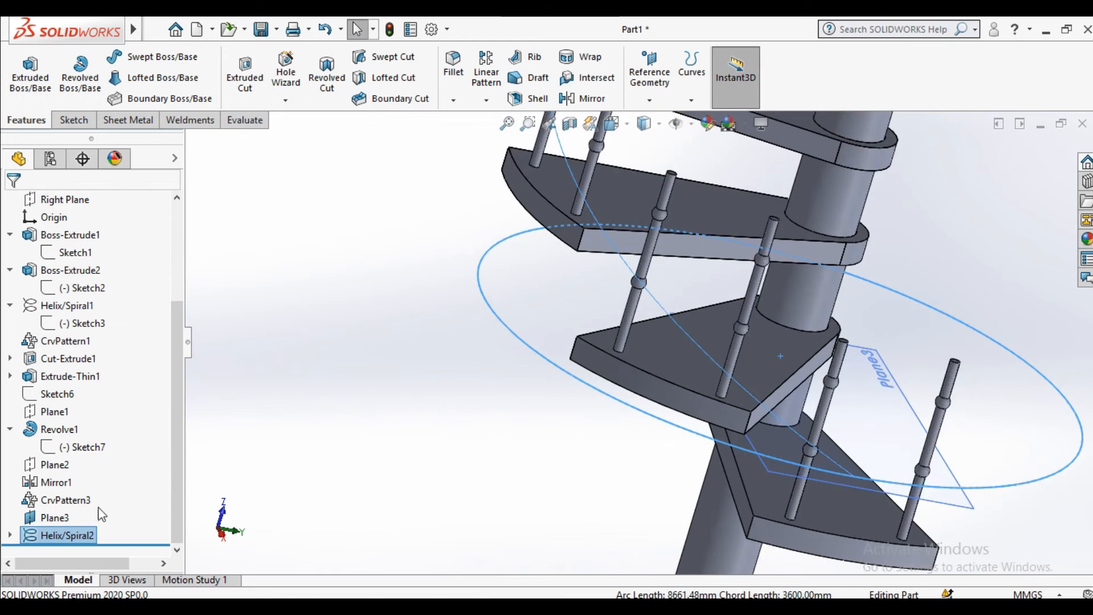
{"action": "left_click", "coordinate": [61, 517]}
{"action": "left_click", "coordinate": [74, 469]}
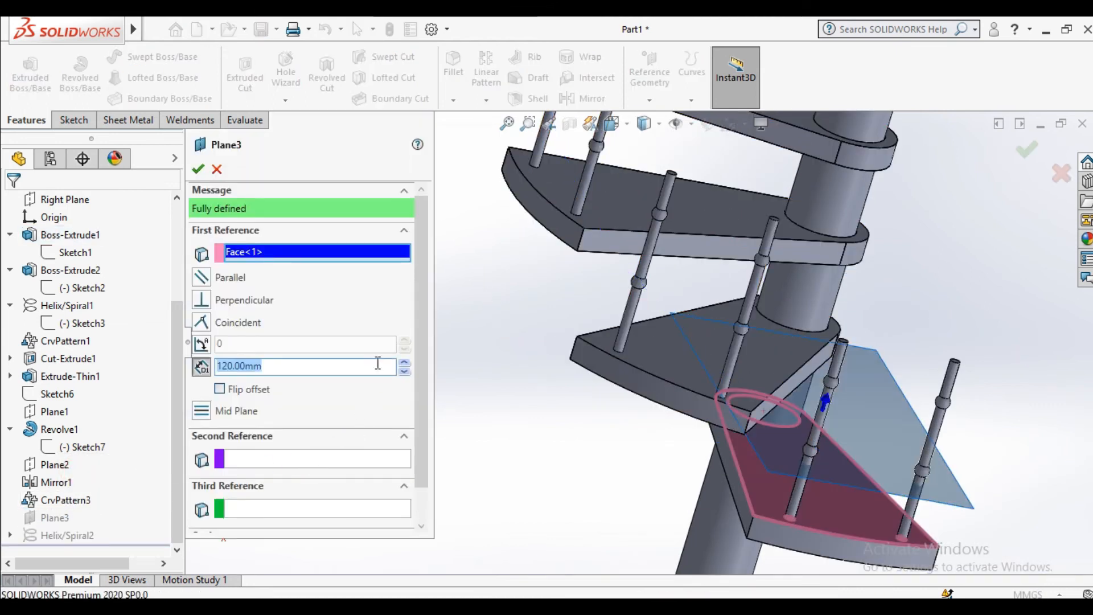
{"action": "left_click", "coordinate": [404, 362]}
{"action": "key", "text": "Return"}
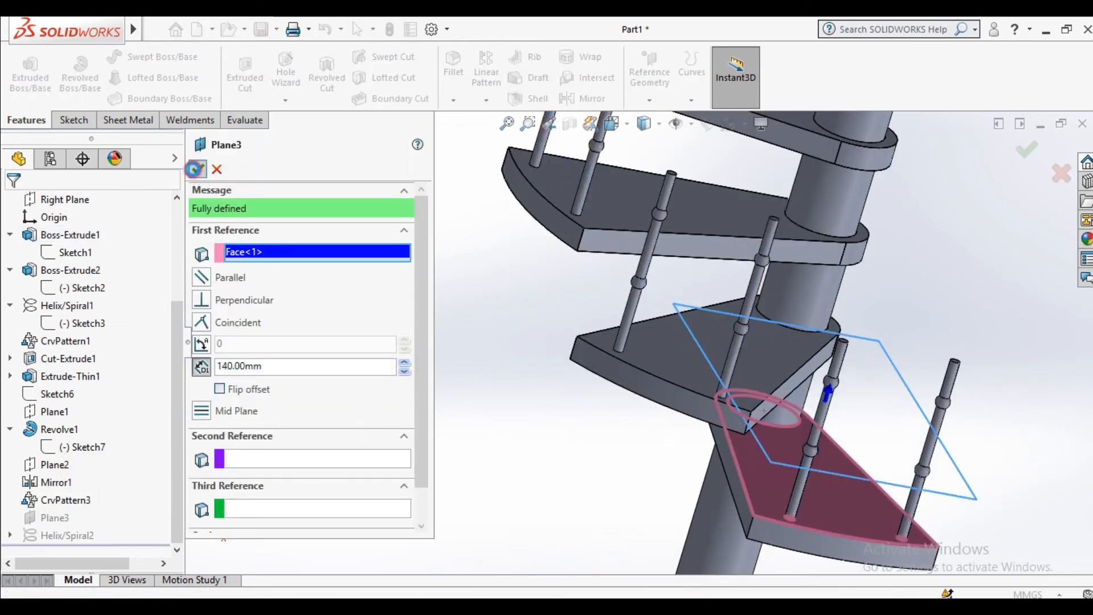
Create a reference plane perpendicular to the new railing helix and coincident with its lower end point.
{"action": "middle_click_drag", "start_coordinate": [463, 352], "coordinate": [619, 176]}
{"action": "scroll", "coordinate": [574, 401], "scroll_direction": "down", "scroll_amount": 3}
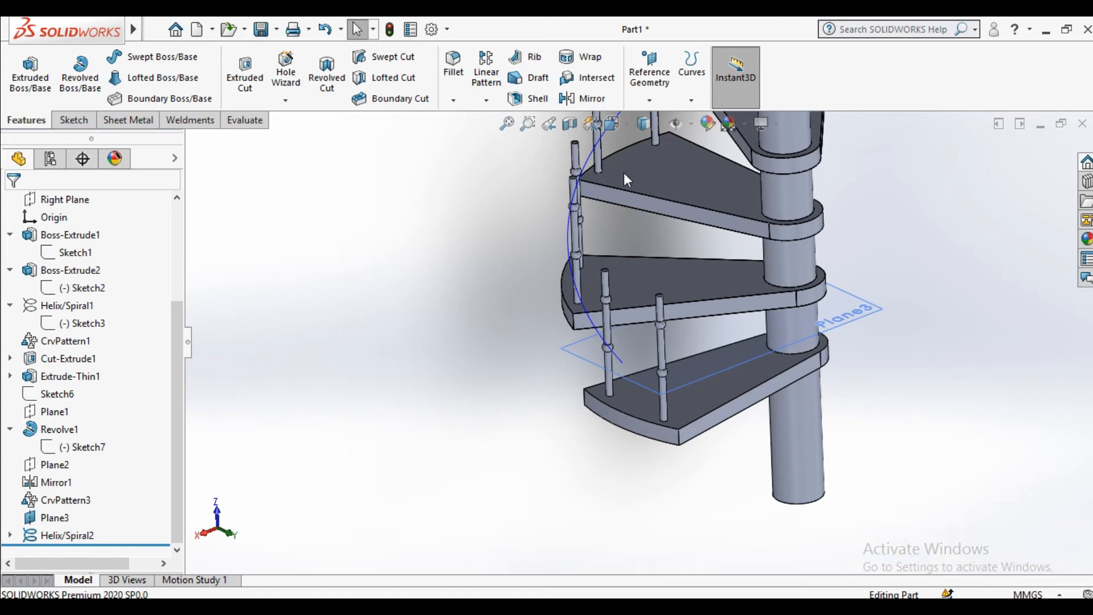
{"action": "left_click", "coordinate": [649, 74]}
{"action": "left_click", "coordinate": [655, 119]}
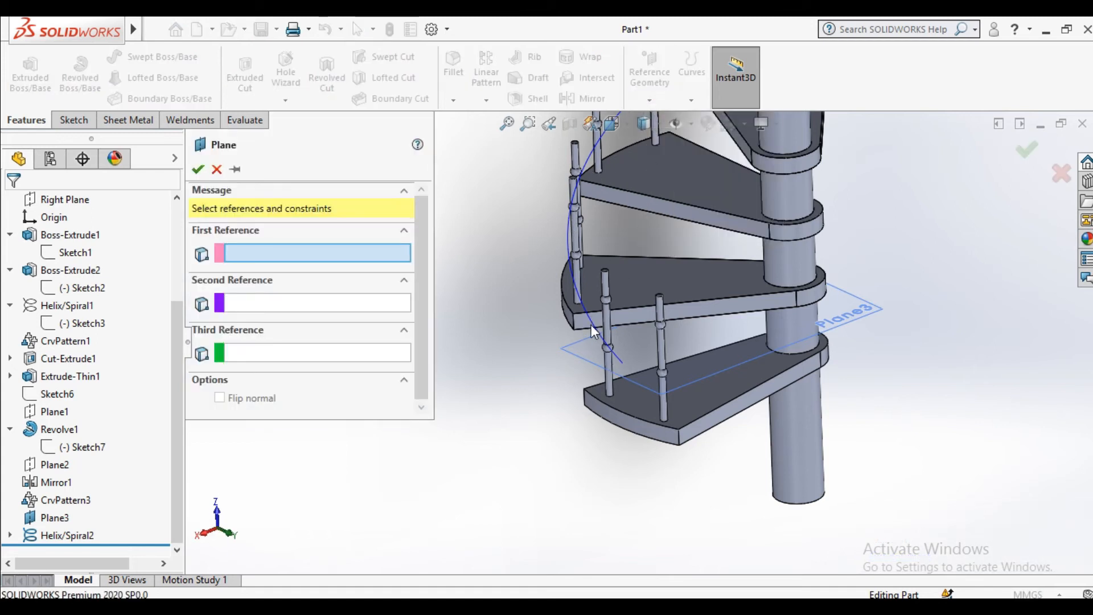
{"action": "scroll", "coordinate": [592, 325], "scroll_direction": "down", "scroll_amount": 3}
{"action": "left_click", "coordinate": [618, 333]}
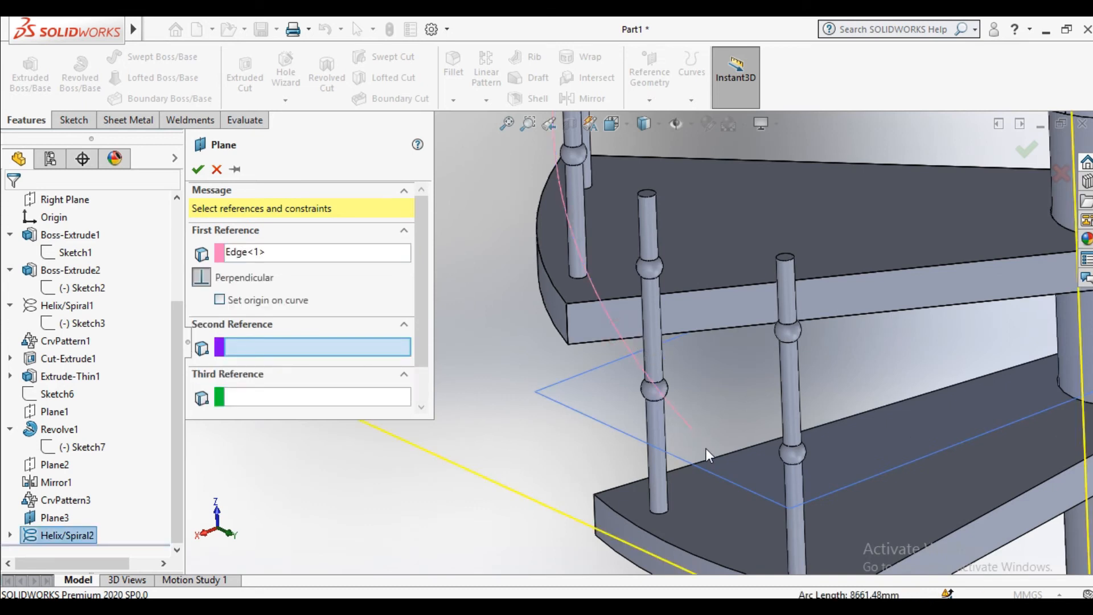
{"action": "scroll", "coordinate": [691, 430], "scroll_direction": "down", "scroll_amount": 5}
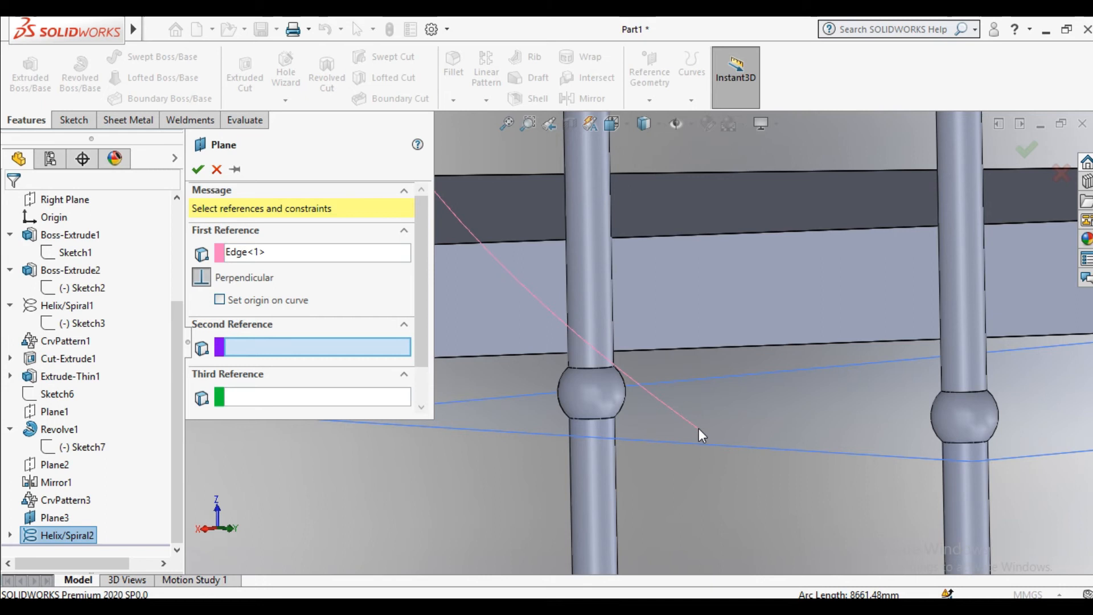
{"action": "left_click", "coordinate": [699, 428]}
{"action": "scroll", "coordinate": [711, 436], "scroll_direction": "up", "scroll_amount": 5}
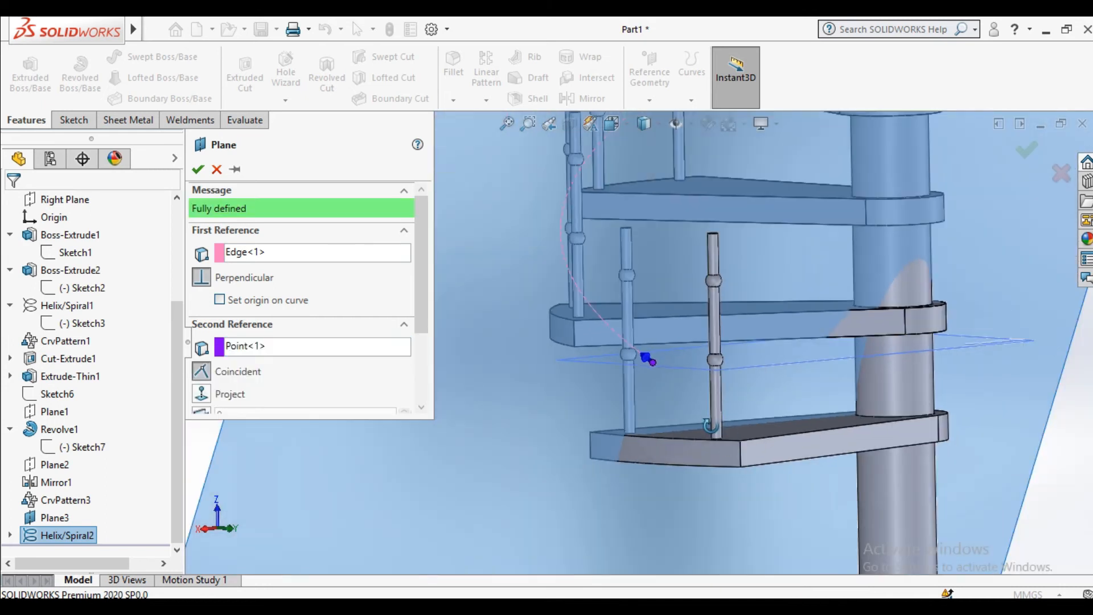
{"action": "scroll", "coordinate": [541, 411], "scroll_direction": "up", "scroll_amount": 5}
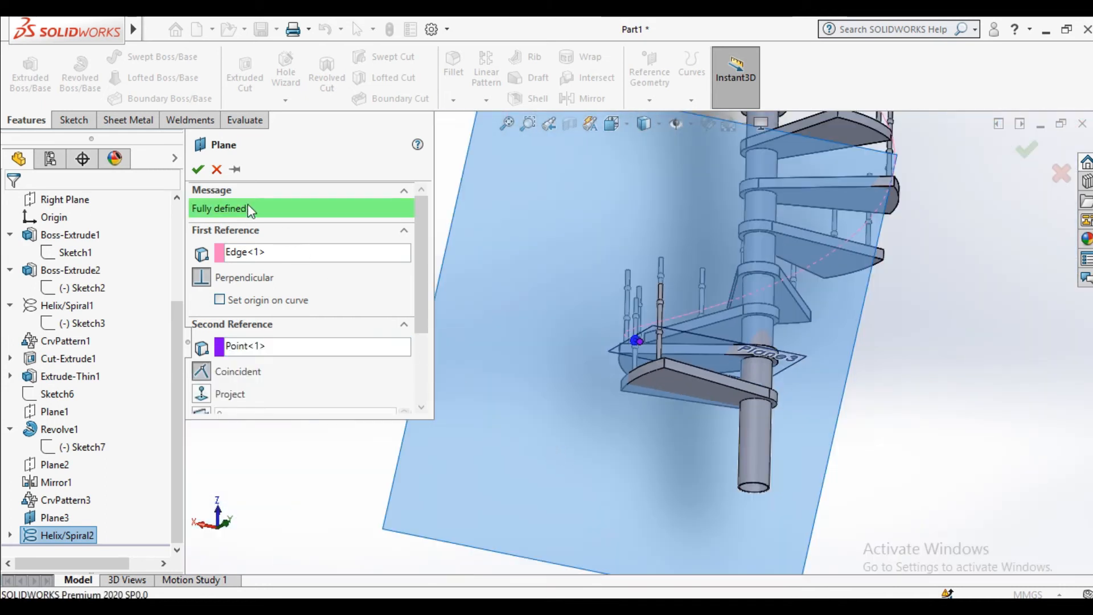
{"action": "left_click", "coordinate": [197, 169]}
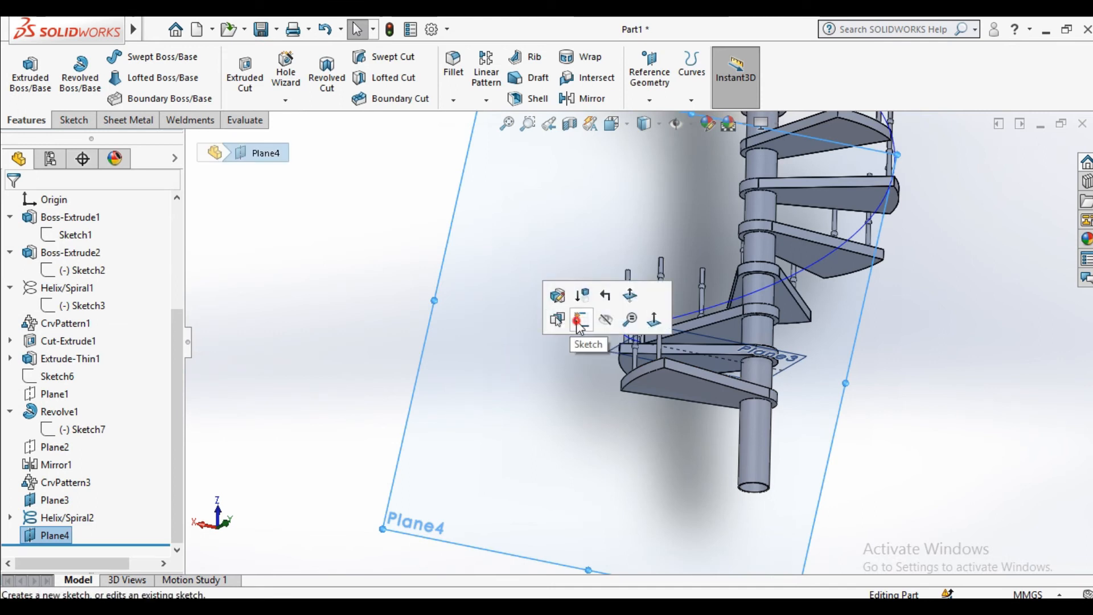
Sketch a circle about 20.3 mm in diameter on the perpendicular plane, beside the railing helix's lower end point.
{"action": "left_click", "coordinate": [577, 322]}
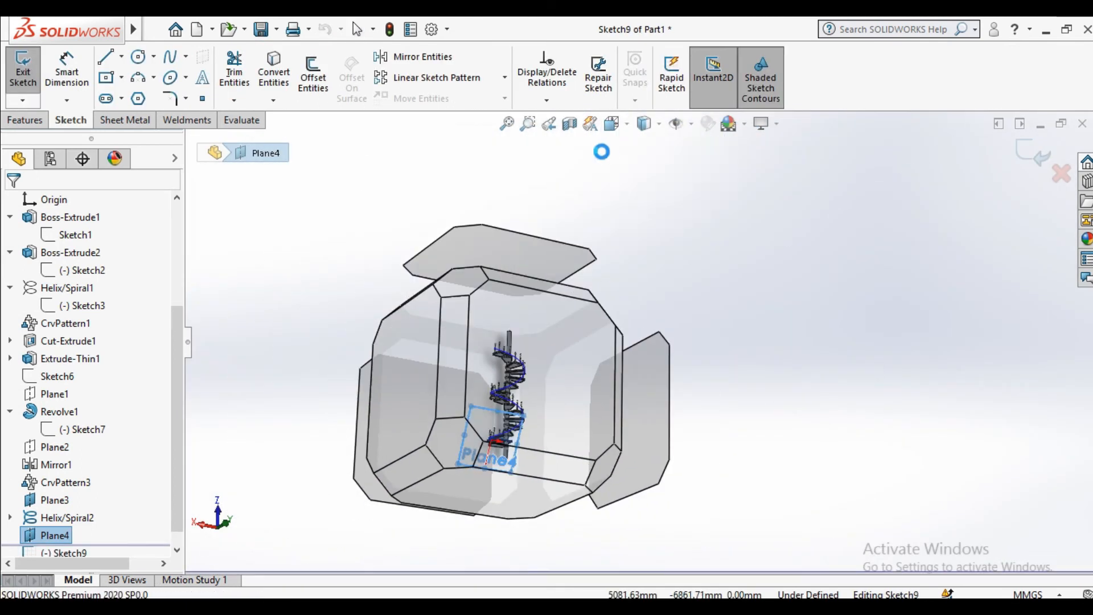
{"action": "left_click", "coordinate": [619, 125]}
{"action": "left_click", "coordinate": [703, 212]}
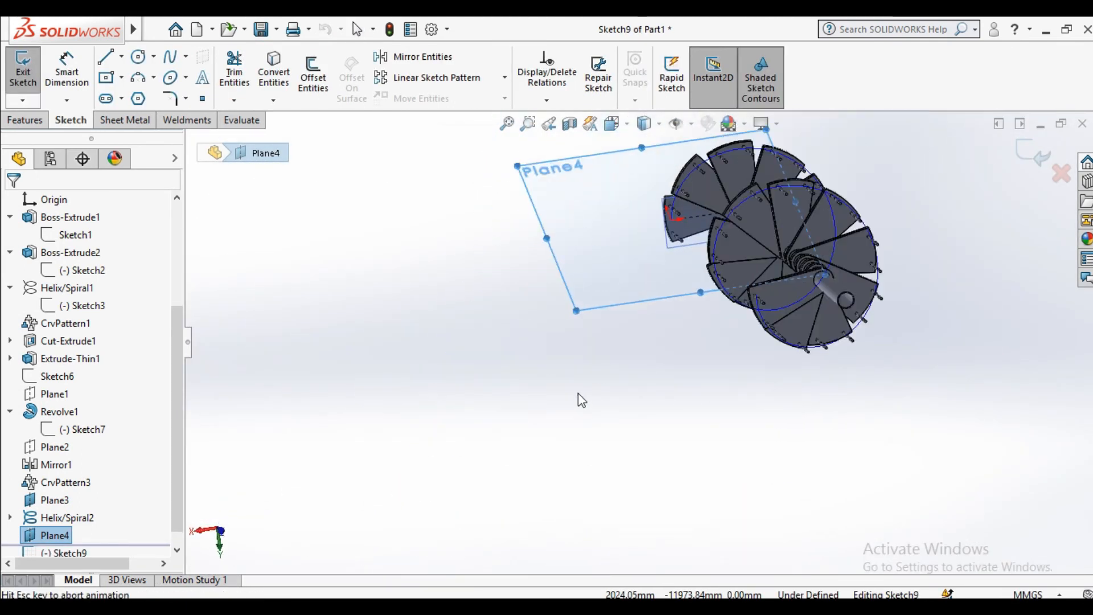
{"action": "scroll", "coordinate": [695, 237], "scroll_direction": "down", "scroll_amount": 10}
{"action": "scroll", "coordinate": [629, 288], "scroll_direction": "down", "scroll_amount": 5}
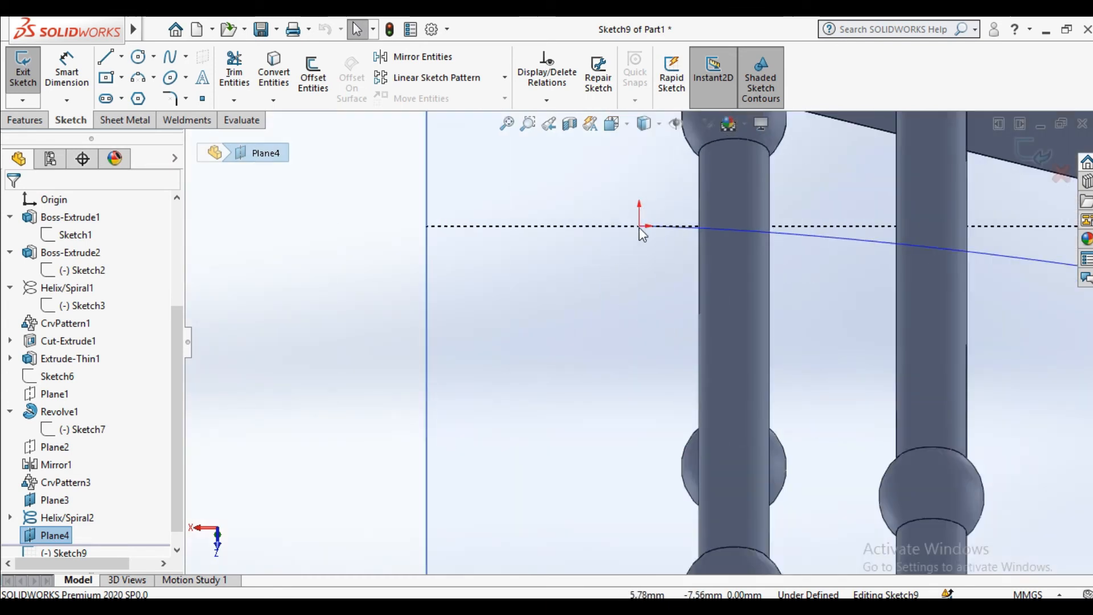
{"action": "left_click", "coordinate": [138, 57]}
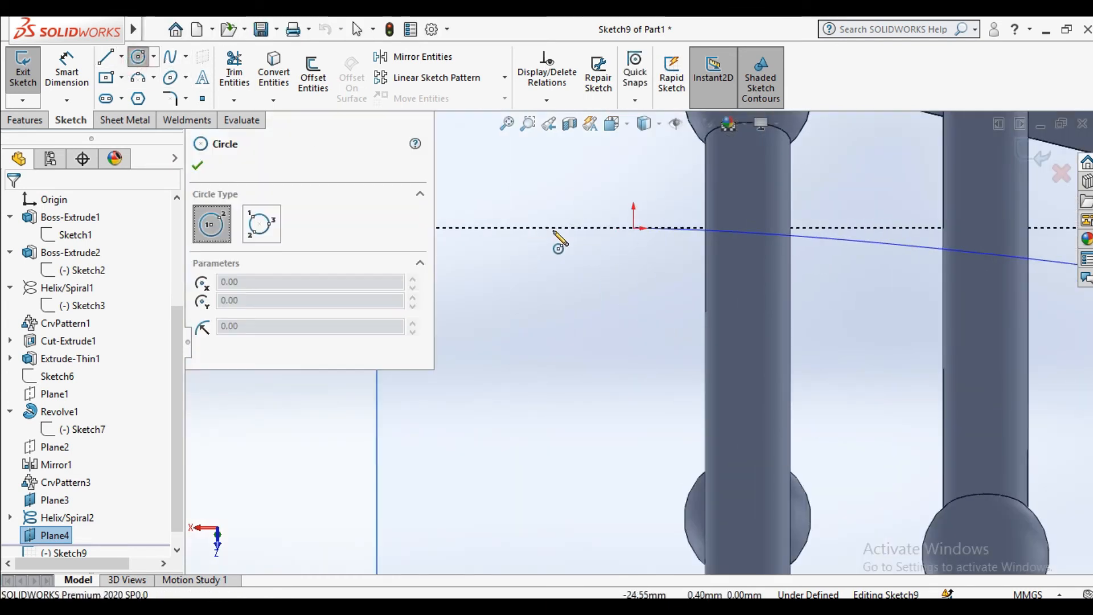
{"action": "left_click", "coordinate": [571, 226]}
{"action": "left_click", "coordinate": [606, 248]}
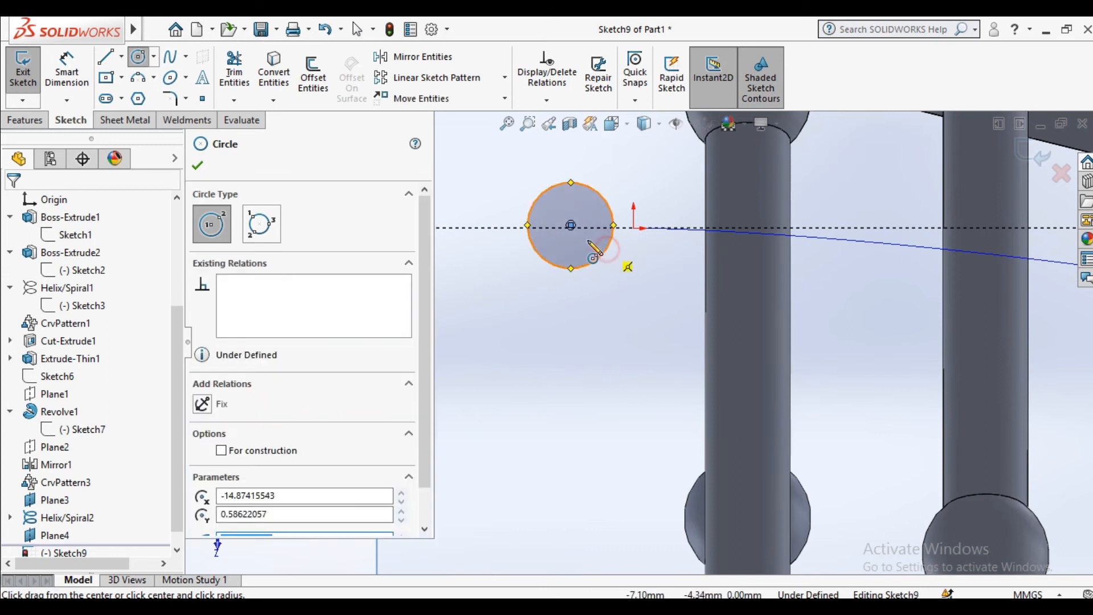
Dimension the circle's diameter as 20 mm.
{"action": "left_click", "coordinate": [67, 69]}
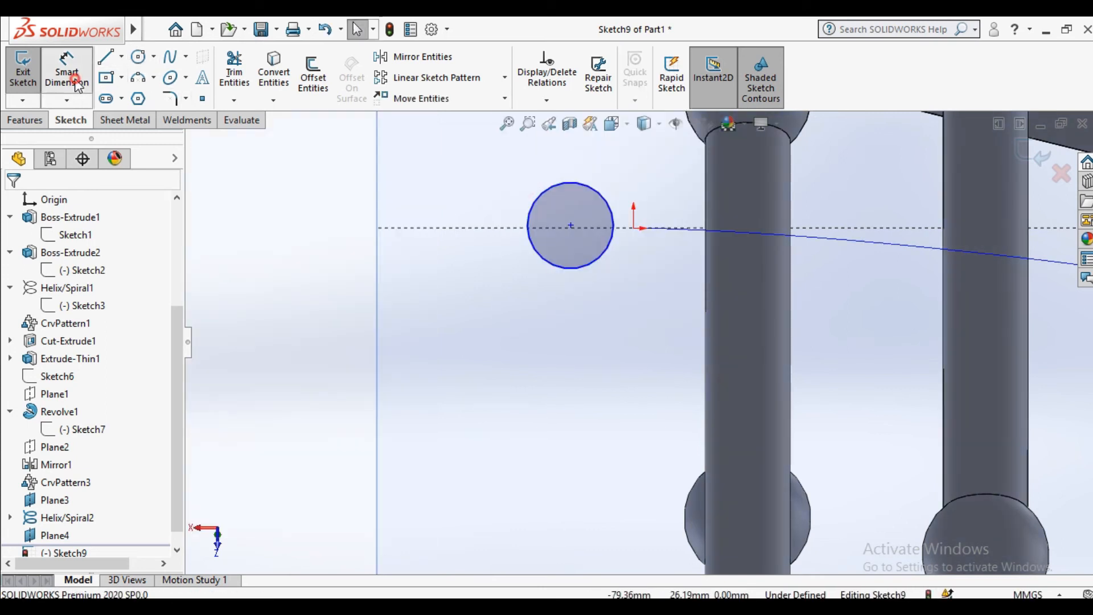
{"action": "left_click", "coordinate": [586, 193]}
{"action": "left_click", "coordinate": [548, 152]}
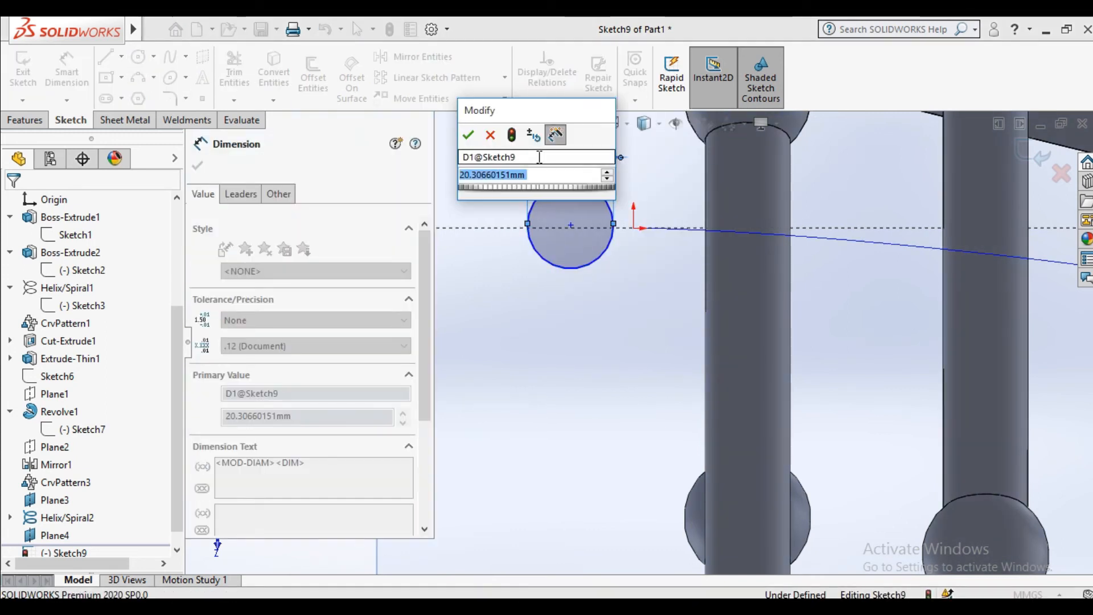
{"action": "type", "text": "20"}
{"action": "key", "text": "Return"}
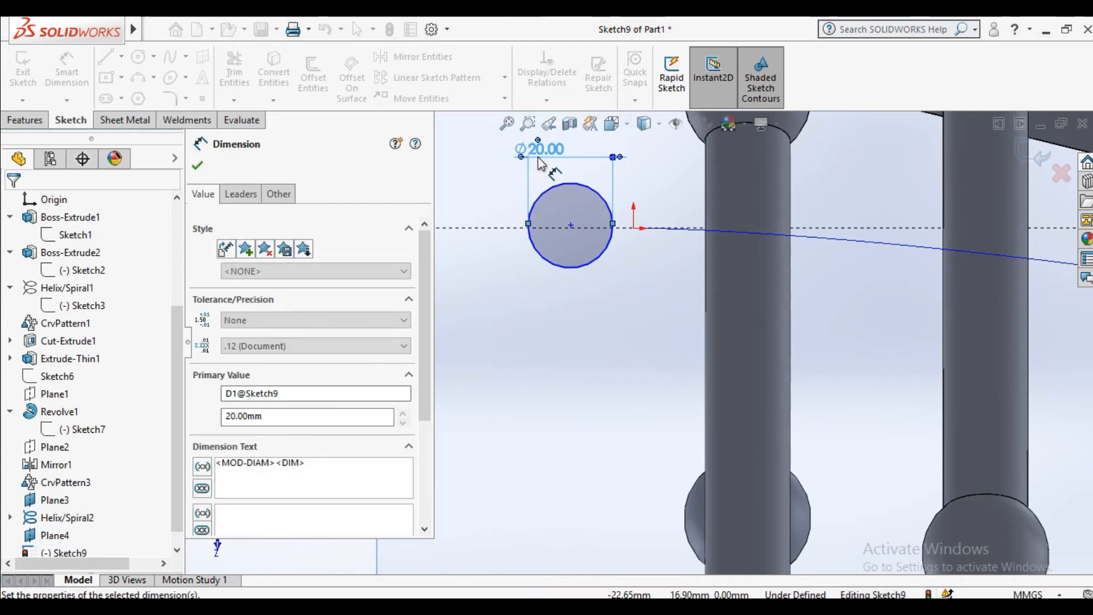
Place the 20 mm circle's centre at X -10 mm and Y 0 mm, then finish the sketch.
{"action": "left_click", "coordinate": [199, 165]}
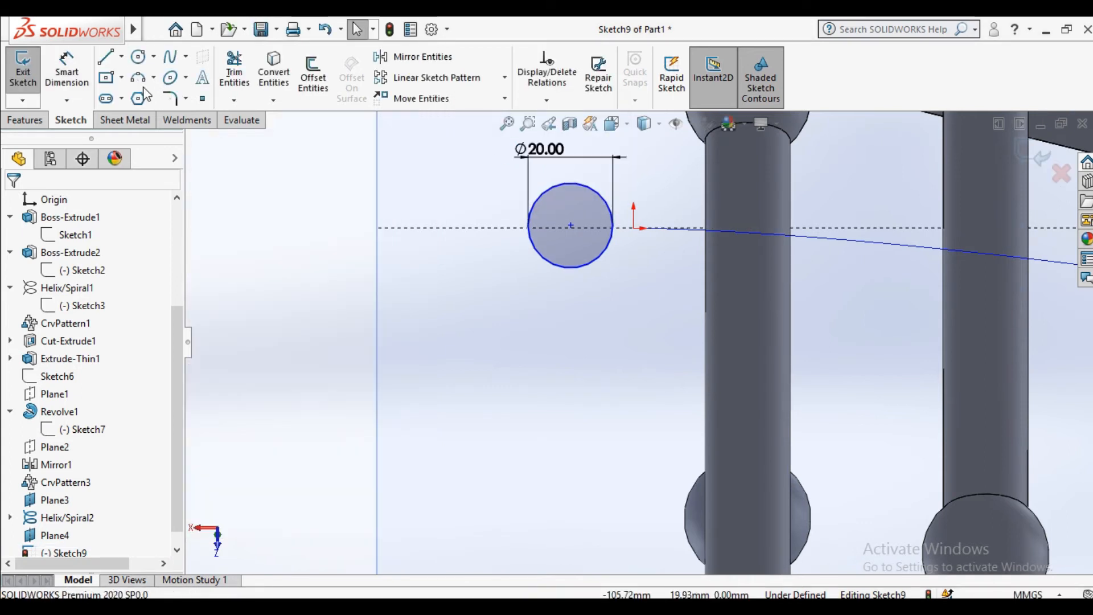
{"action": "scroll", "coordinate": [613, 237], "scroll_direction": "down", "scroll_amount": 3}
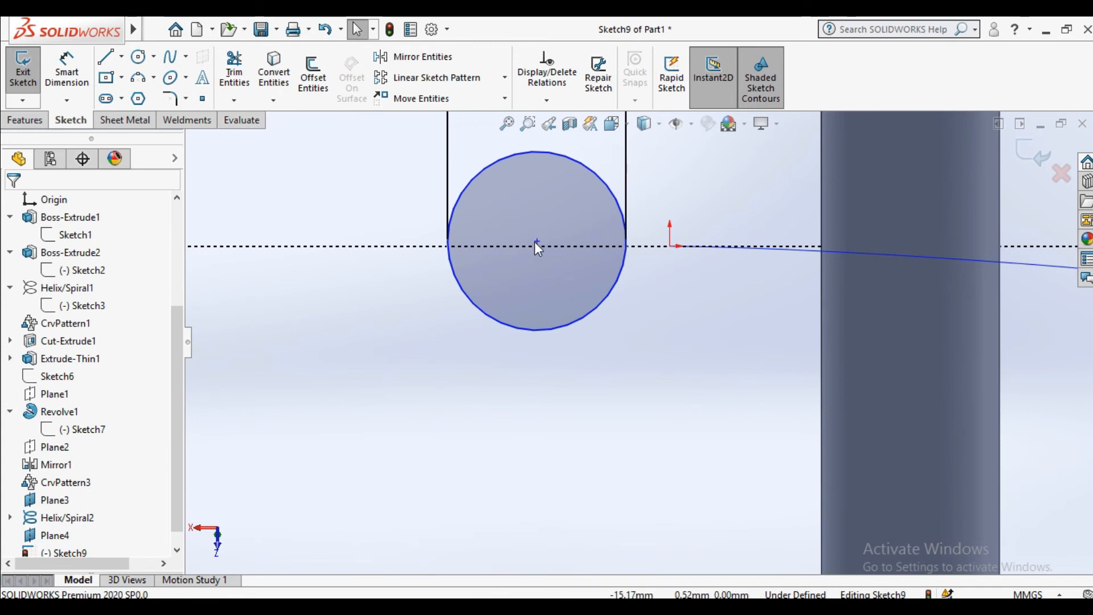
{"action": "left_click", "coordinate": [537, 242]}
{"action": "left_click_drag", "start_coordinate": [281, 410], "coordinate": [175, 407]}
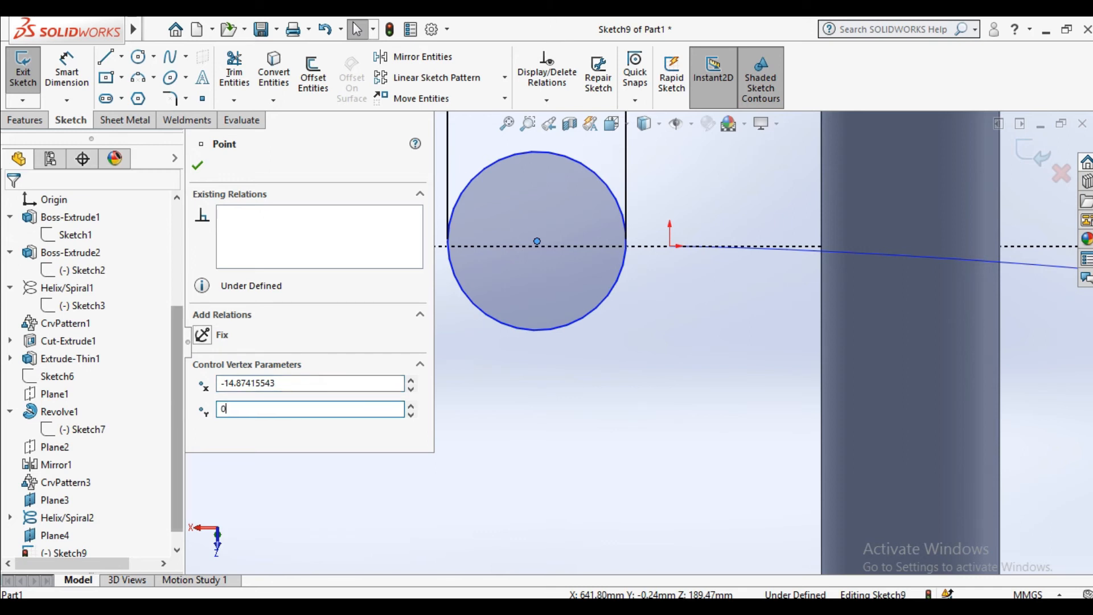
{"action": "type", "text": "0"}
{"action": "key", "text": "Return"}
{"action": "left_click_drag", "start_coordinate": [303, 384], "coordinate": [223, 380]}
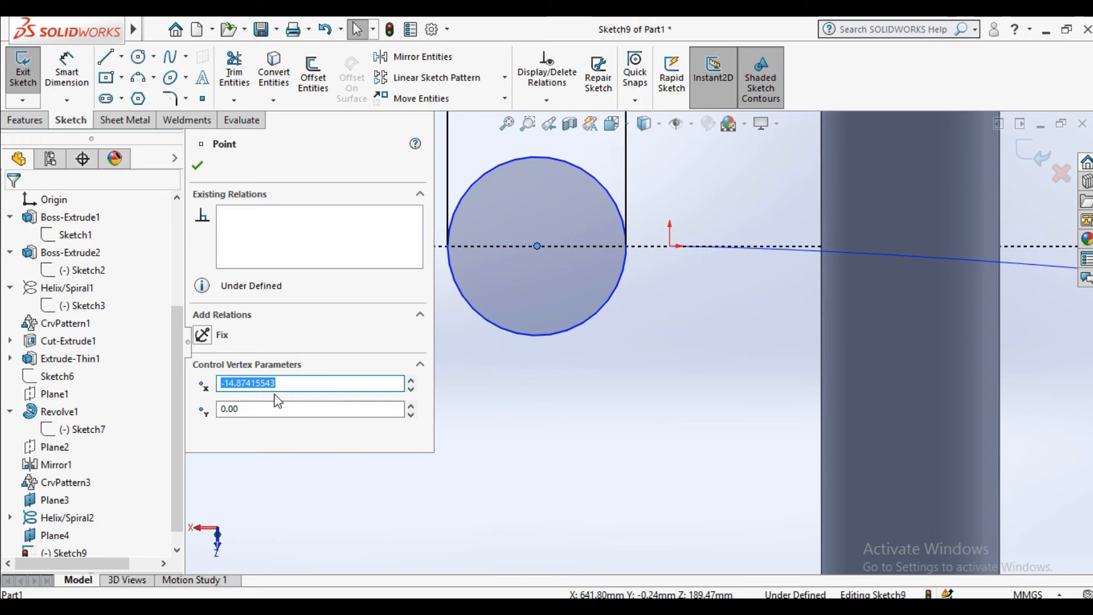
{"action": "type", "text": "-1"}
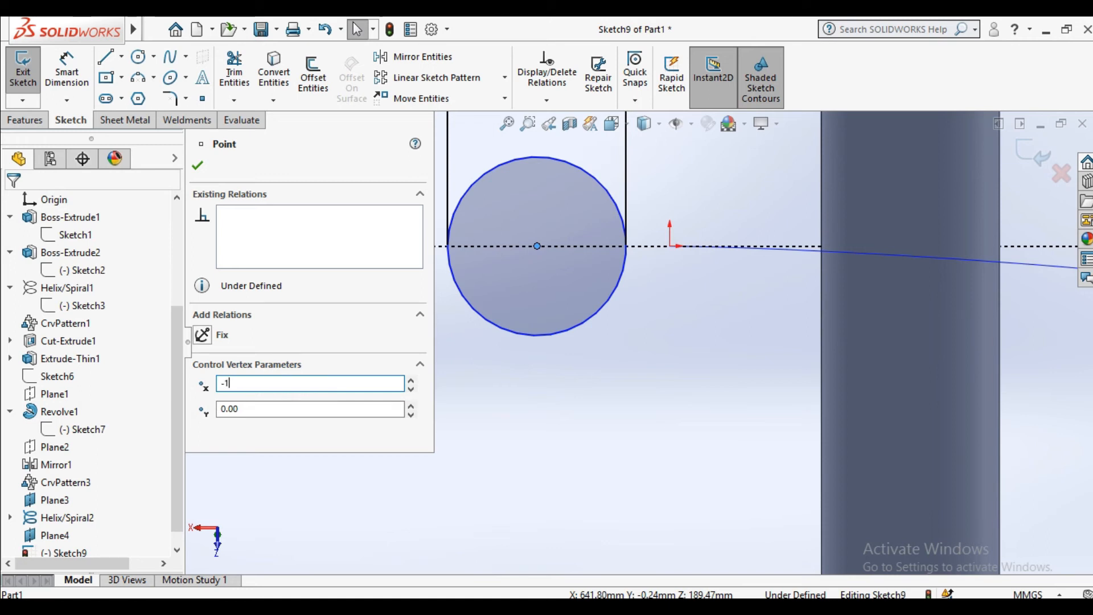
{"action": "type", "text": "0"}
{"action": "key", "text": "Return"}
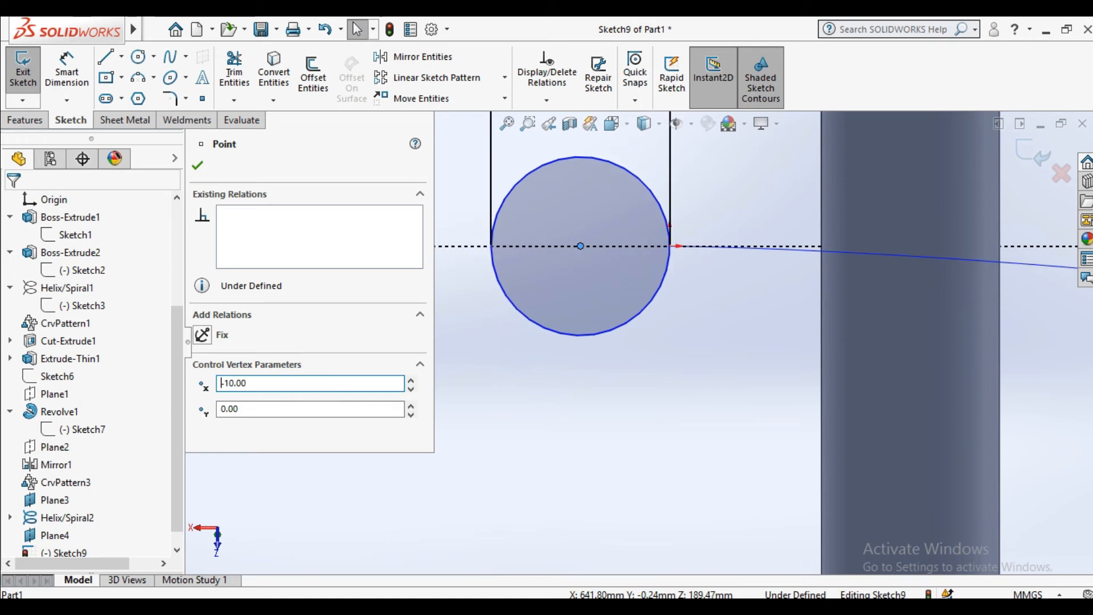
{"action": "left_click", "coordinate": [199, 166]}
{"action": "scroll", "coordinate": [708, 247], "scroll_direction": "up", "scroll_amount": 3}
{"action": "middle_click_drag", "start_coordinate": [677, 309], "coordinate": [600, 289]}
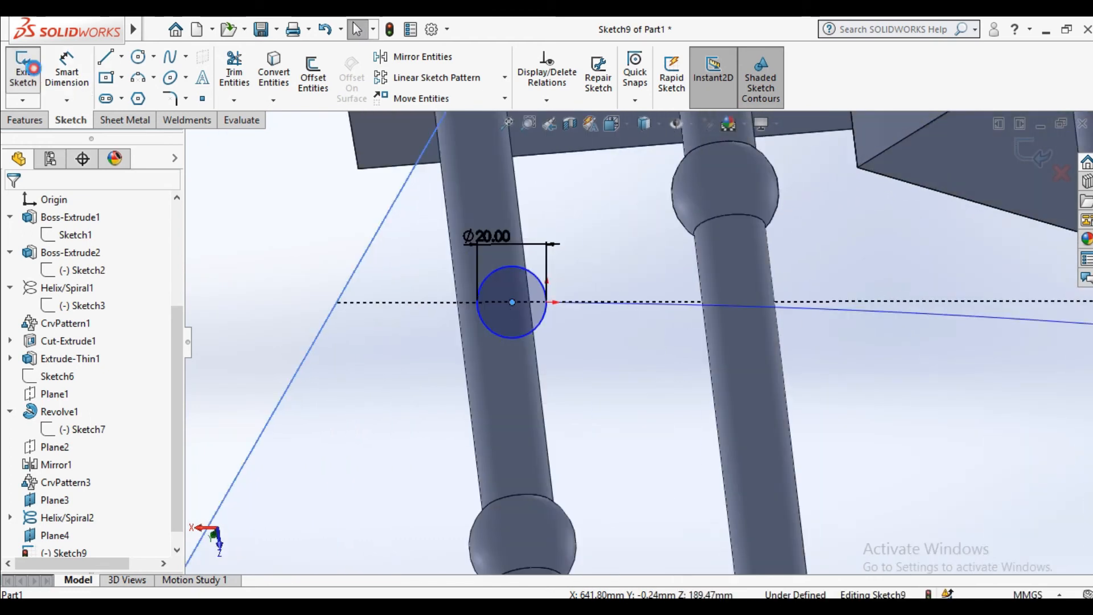
{"action": "left_click", "coordinate": [23, 74]}
Hide the plane perpendicular to the railing helix and the helix's base plane.
{"action": "scroll", "coordinate": [654, 356], "scroll_direction": "up", "scroll_amount": 3}
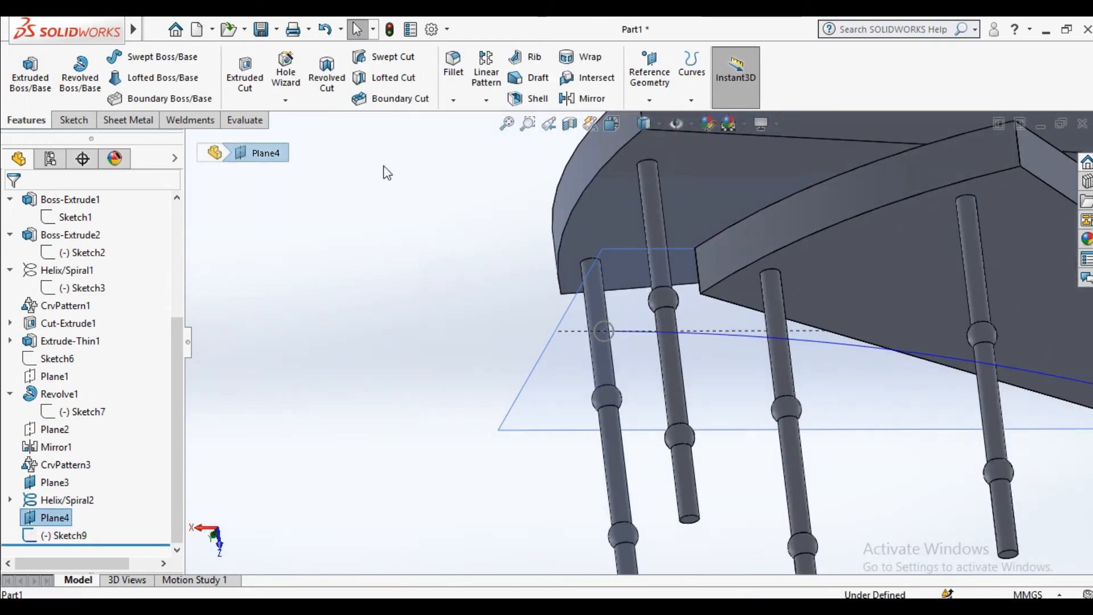
{"action": "right_click", "coordinate": [554, 371]}
{"action": "left_click", "coordinate": [617, 346]}
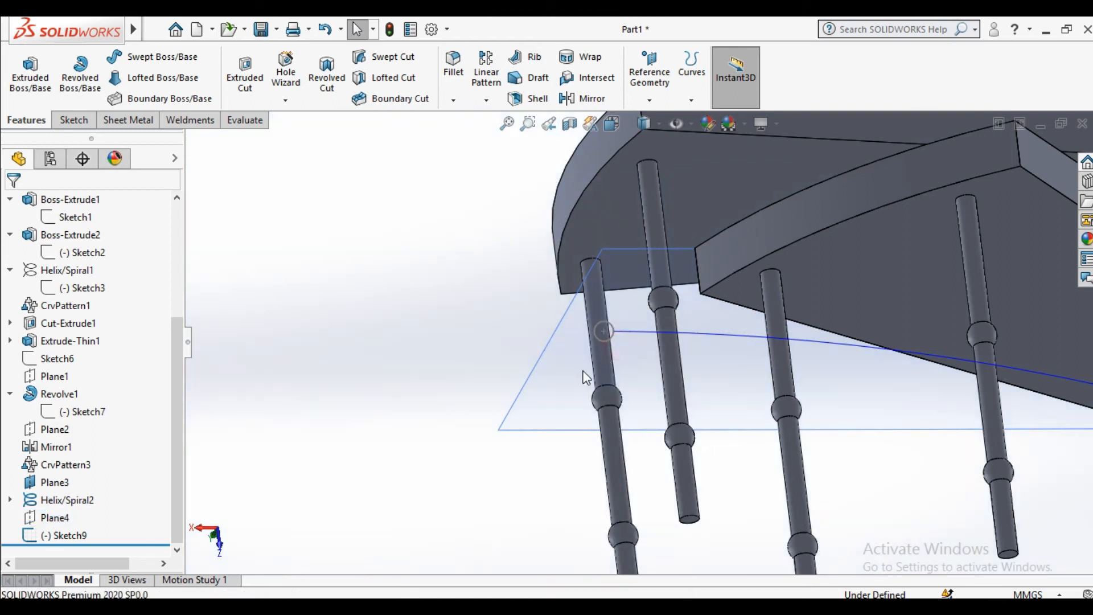
{"action": "right_click", "coordinate": [568, 371]}
{"action": "left_click", "coordinate": [625, 346]}
Sweep the 20 mm circle sketch along the railing helix to create the solid rail.
{"action": "middle_click_drag", "start_coordinate": [615, 360], "coordinate": [567, 256]}
{"action": "scroll", "coordinate": [567, 260], "scroll_direction": "down", "scroll_amount": 5}
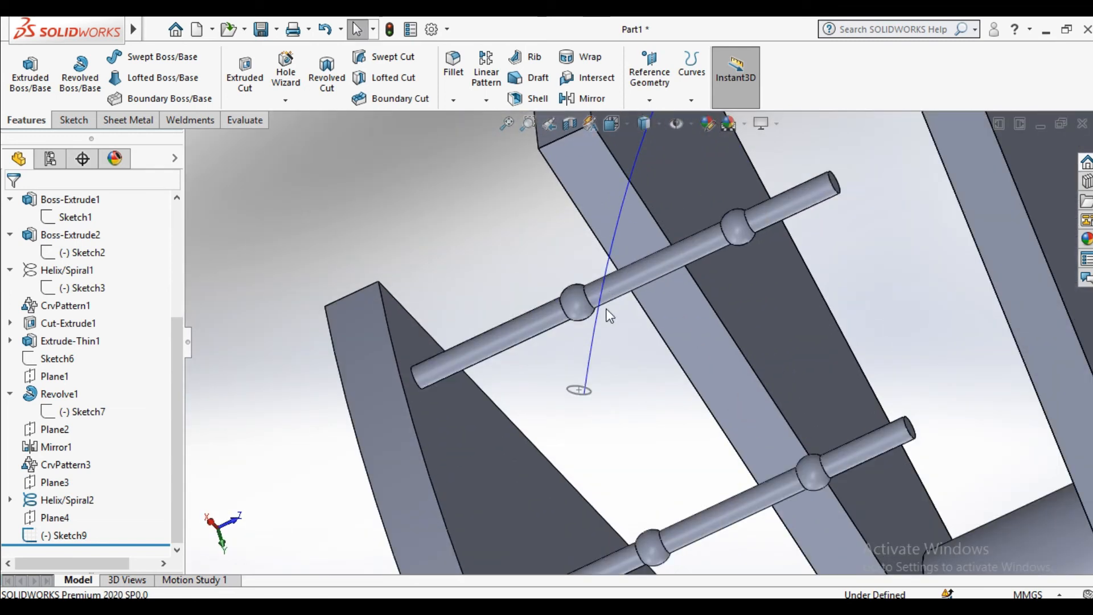
{"action": "left_click", "coordinate": [149, 57]}
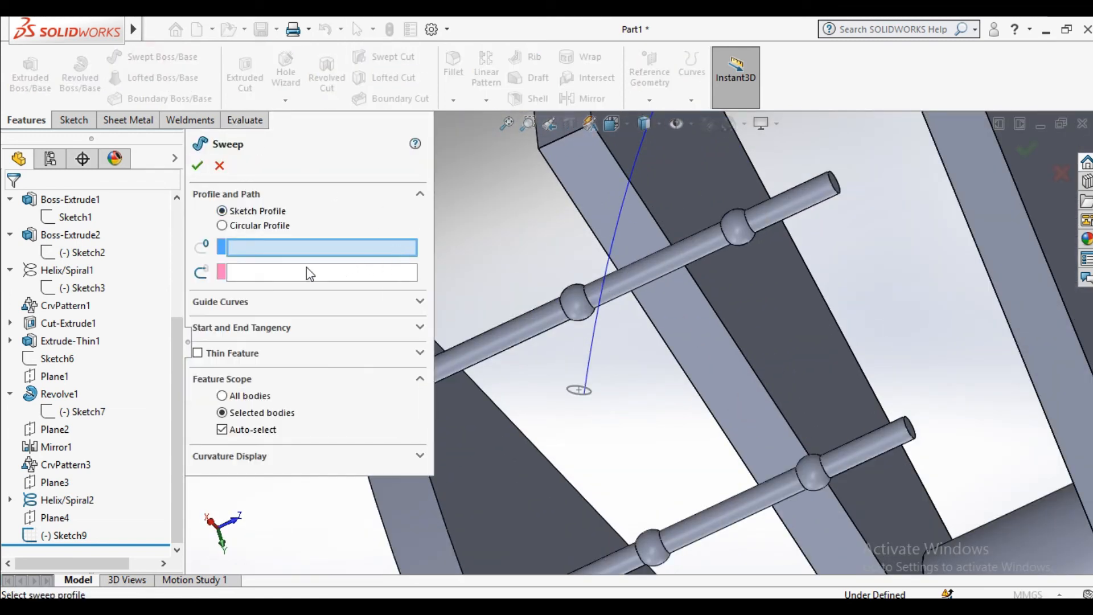
{"action": "left_click", "coordinate": [579, 392]}
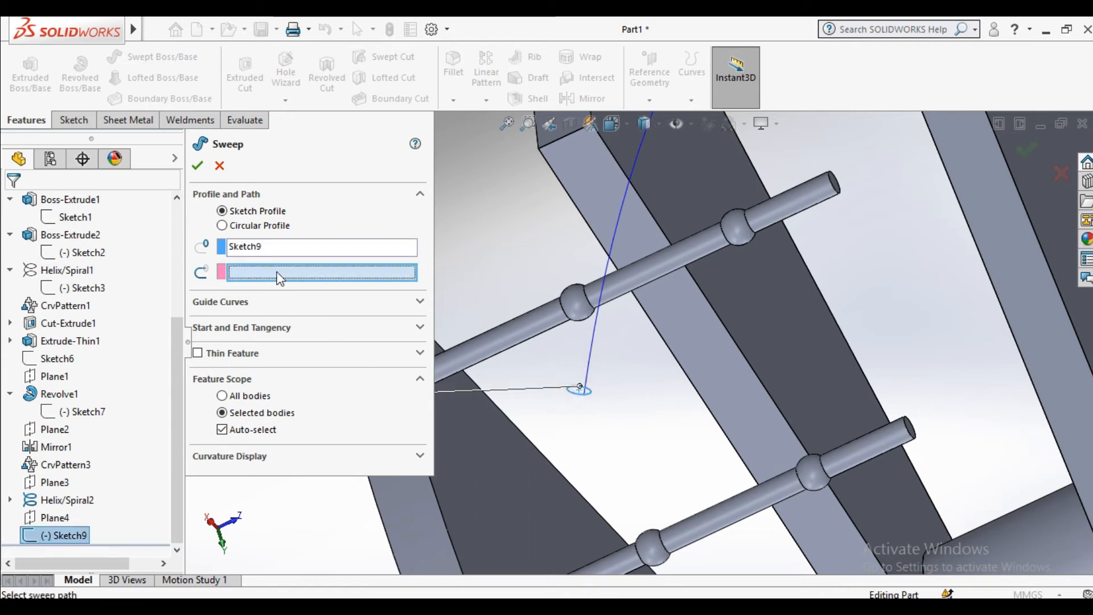
{"action": "left_click", "coordinate": [611, 254]}
{"action": "scroll", "coordinate": [875, 419], "scroll_direction": "up", "scroll_amount": 8}
{"action": "middle_click_drag", "start_coordinate": [875, 419], "coordinate": [841, 274]}
{"action": "scroll", "coordinate": [715, 299], "scroll_direction": "down", "scroll_amount": 4}
{"action": "scroll", "coordinate": [743, 444], "scroll_direction": "up", "scroll_amount": 4}
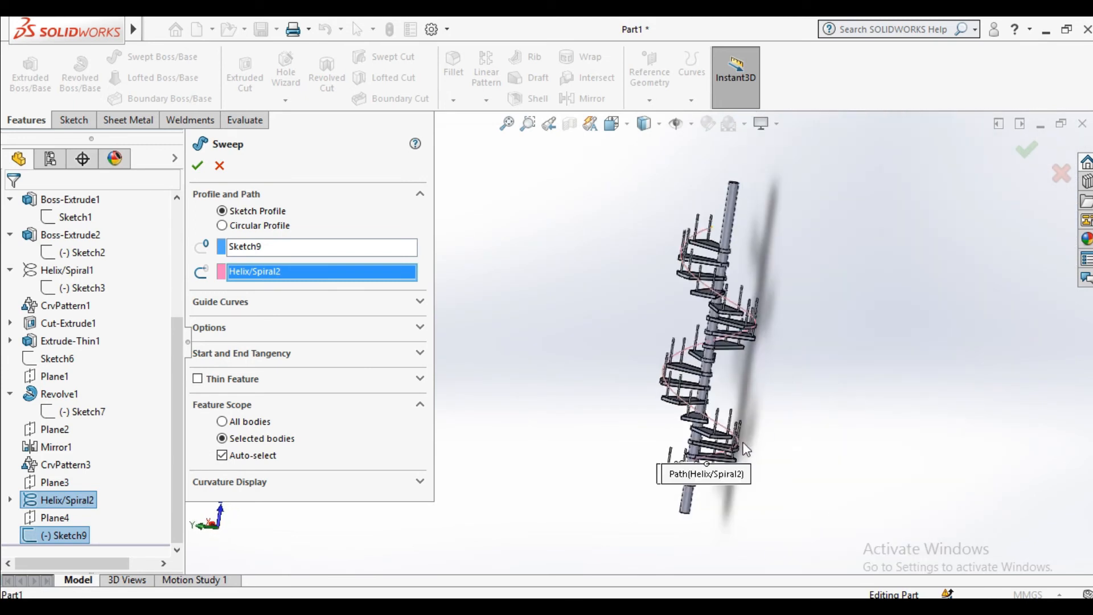
{"action": "scroll", "coordinate": [745, 450], "scroll_direction": "down", "scroll_amount": 5}
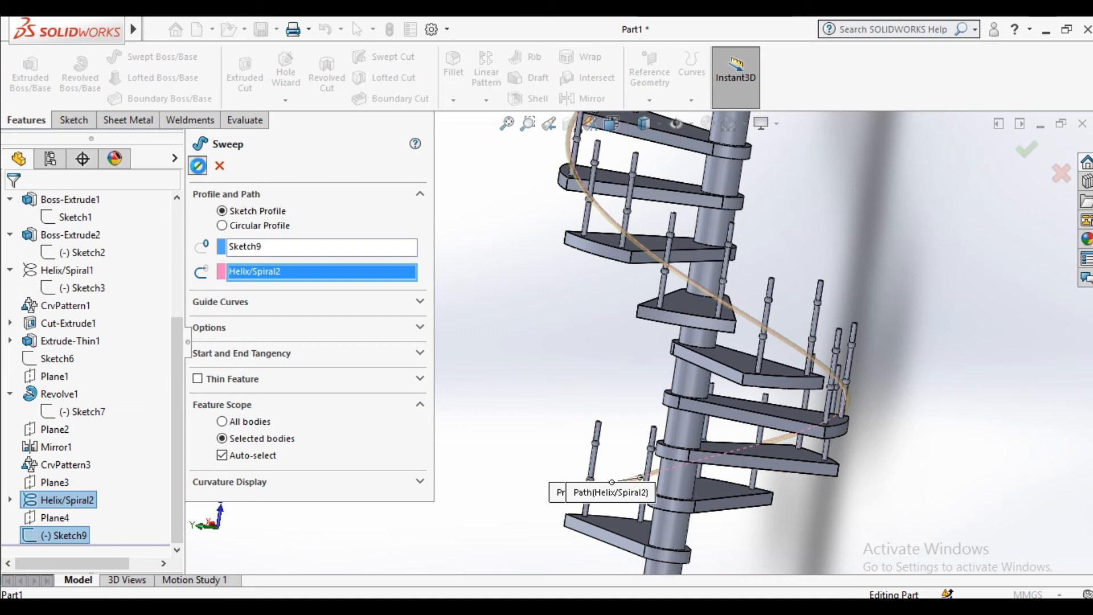
{"action": "left_click", "coordinate": [197, 166]}
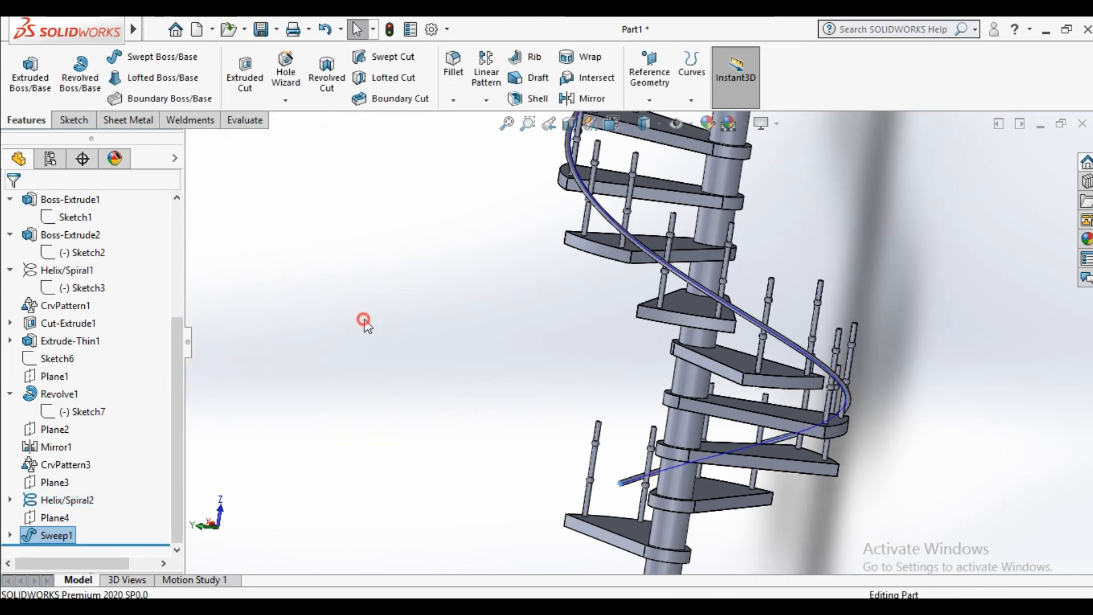
Reopen the rail's sweep definition and examine its guide curve, profile orientation, twist and tangency options.
{"action": "mouse_move", "coordinate": [704, 315]}
{"action": "middle_mouse_down"}
{"action": "mouse_move", "coordinate": [757, 482]}
{"action": "mouse_move", "coordinate": [688, 466]}
{"action": "mouse_move", "coordinate": [651, 419]}
{"action": "mouse_move", "coordinate": [692, 485]}
{"action": "mouse_move", "coordinate": [685, 505]}
{"action": "mouse_move", "coordinate": [693, 496]}
{"action": "mouse_move", "coordinate": [671, 501]}
{"action": "mouse_move", "coordinate": [599, 450]}
{"action": "mouse_move", "coordinate": [569, 449]}
{"action": "mouse_move", "coordinate": [630, 459]}
{"action": "mouse_move", "coordinate": [603, 438]}
{"action": "middle_mouse_up"}
{"action": "scroll", "coordinate": [586, 396], "scroll_direction": "down", "scroll_amount": 2}
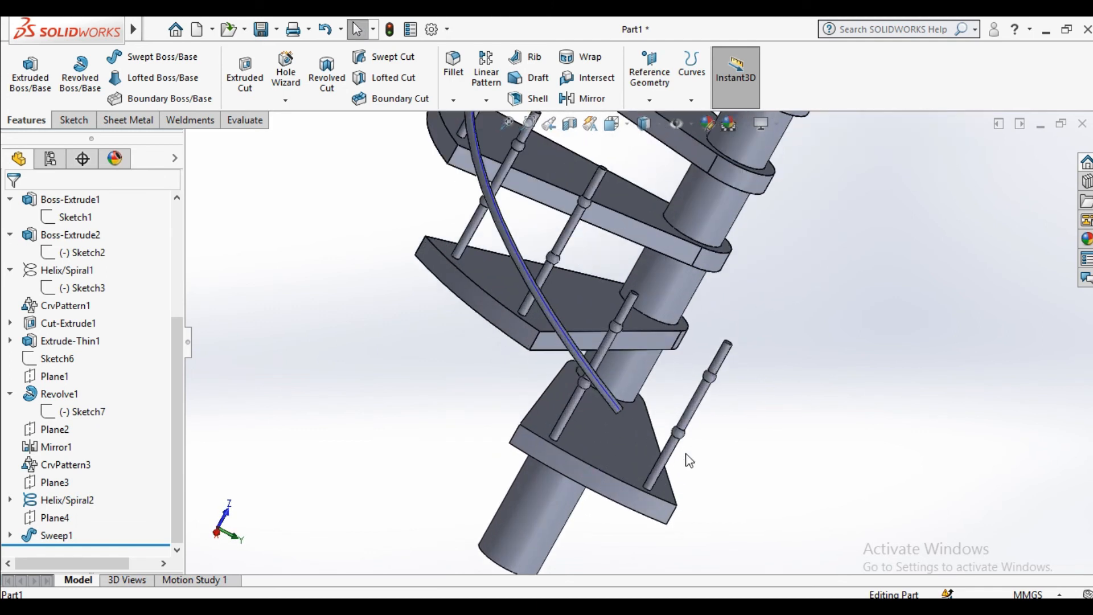
{"action": "scroll", "coordinate": [673, 463], "scroll_direction": "up", "scroll_amount": 5}
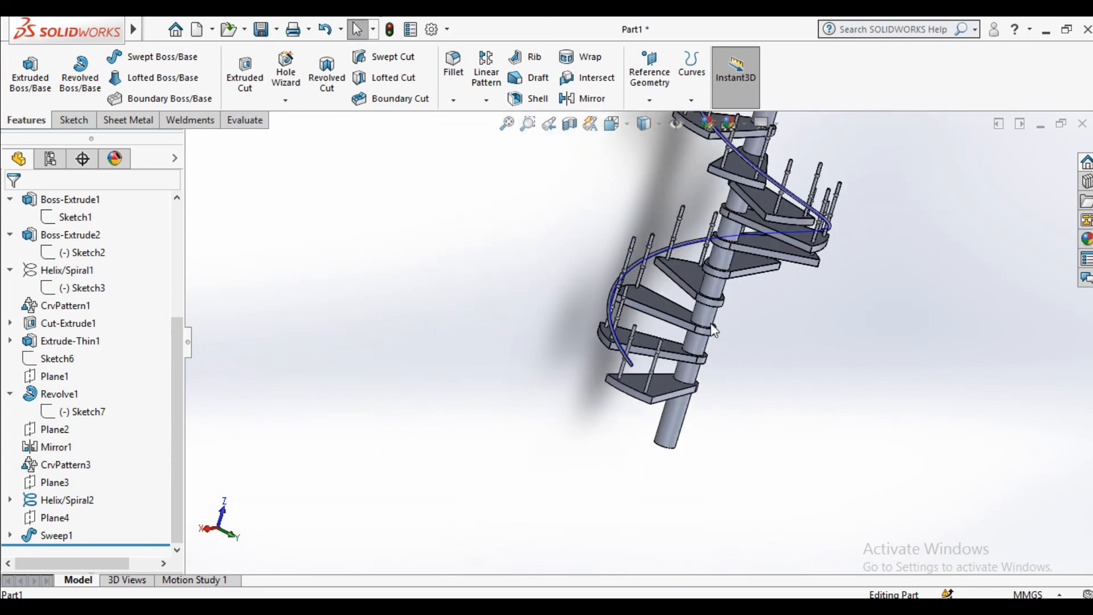
{"action": "middle_click_drag", "start_coordinate": [717, 326], "coordinate": [733, 328]}
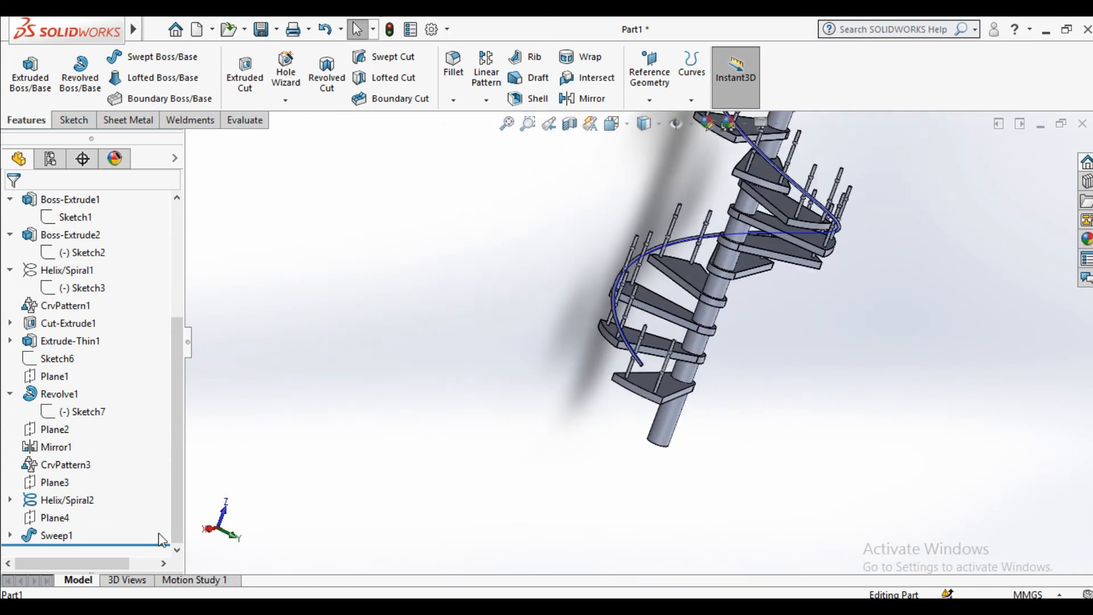
{"action": "left_click", "coordinate": [30, 535]}
{"action": "left_click", "coordinate": [50, 488]}
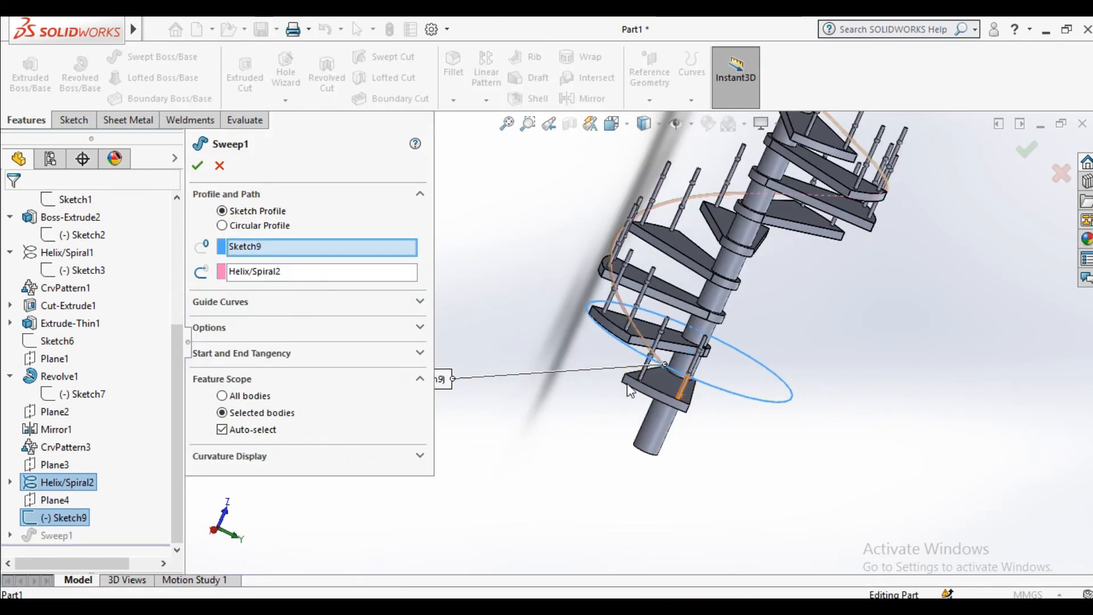
{"action": "left_click", "coordinate": [307, 310]}
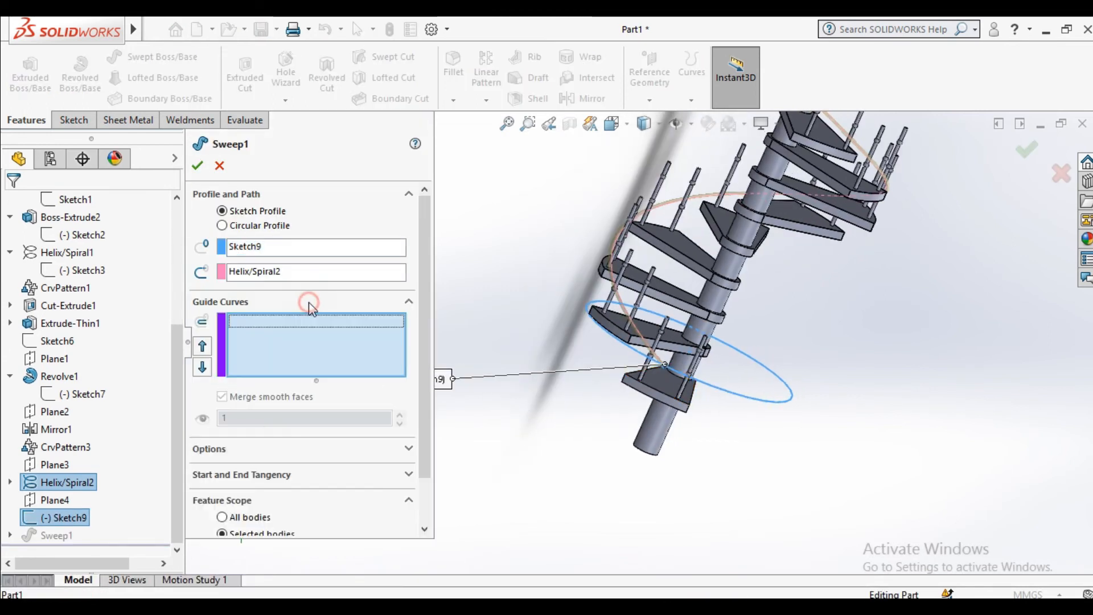
{"action": "scroll", "coordinate": [353, 444], "scroll_direction": "down", "scroll_amount": 2}
{"action": "left_click", "coordinate": [268, 396]}
{"action": "left_click_drag", "start_coordinate": [425, 389], "coordinate": [420, 470]}
{"action": "left_click", "coordinate": [288, 422]}
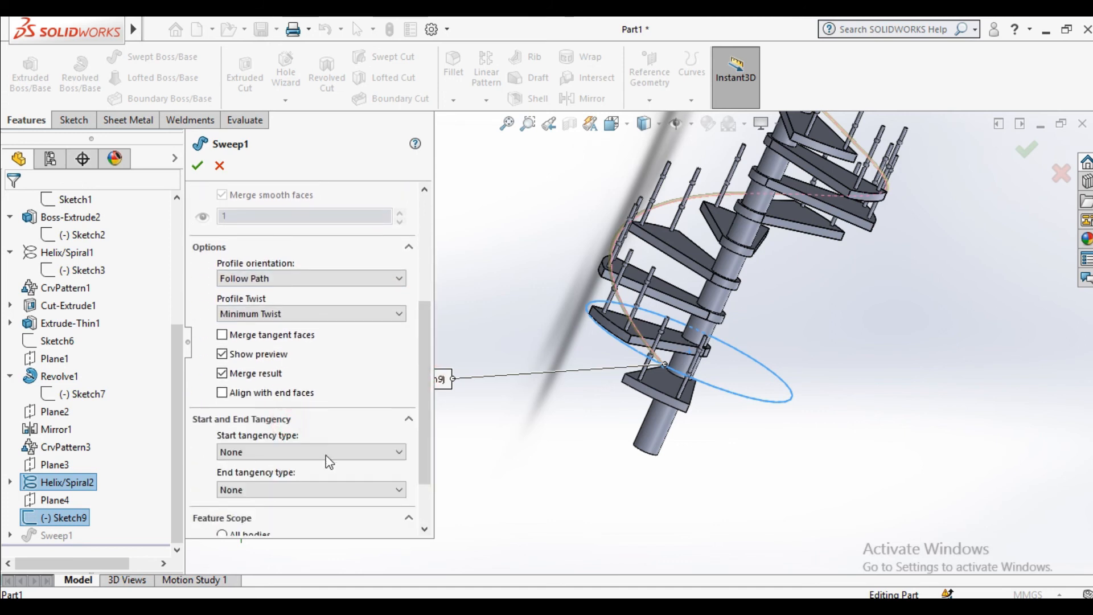
{"action": "left_click_drag", "start_coordinate": [425, 410], "coordinate": [431, 281]}
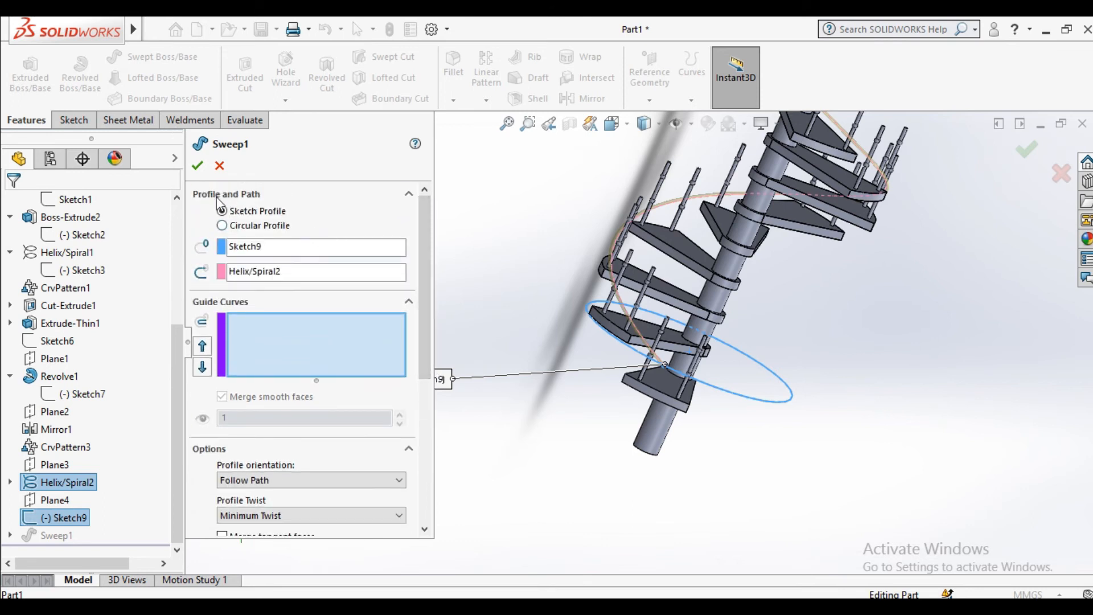
{"action": "scroll", "coordinate": [422, 299], "scroll_direction": "down", "scroll_amount": 1}
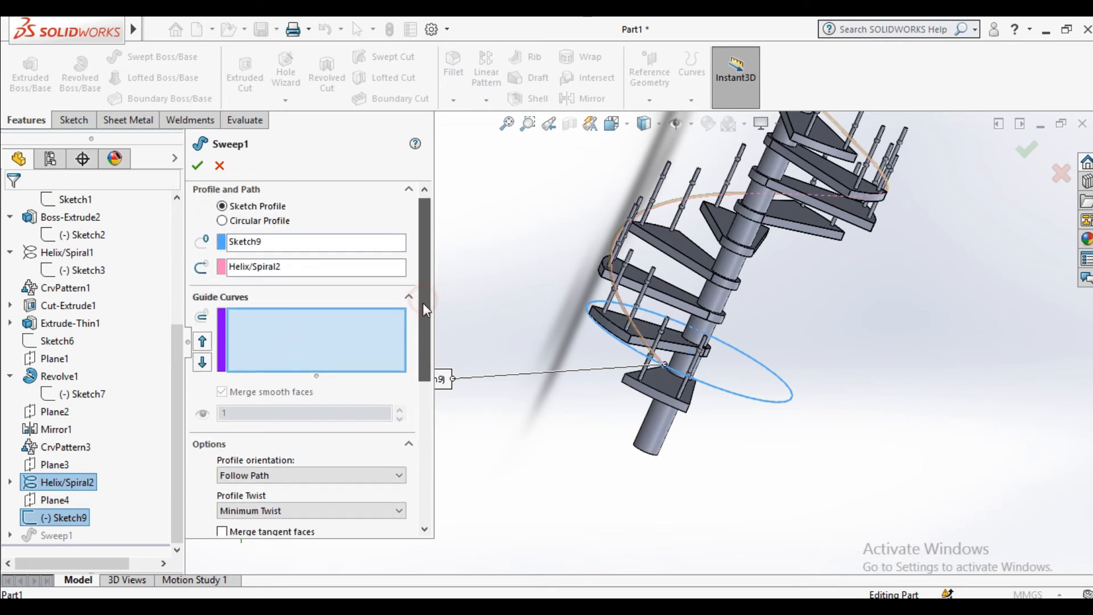
{"action": "left_click", "coordinate": [196, 164]}
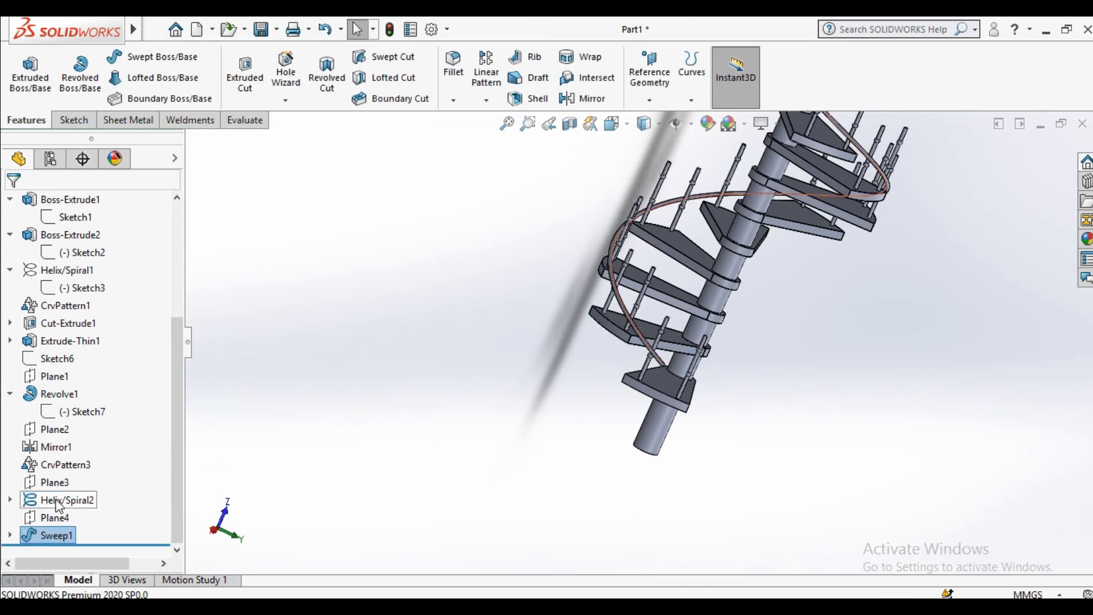
Open the railing helix's definition for editing and try a start angle of 40 degrees.
{"action": "left_click", "coordinate": [57, 502]}
{"action": "left_click", "coordinate": [70, 451]}
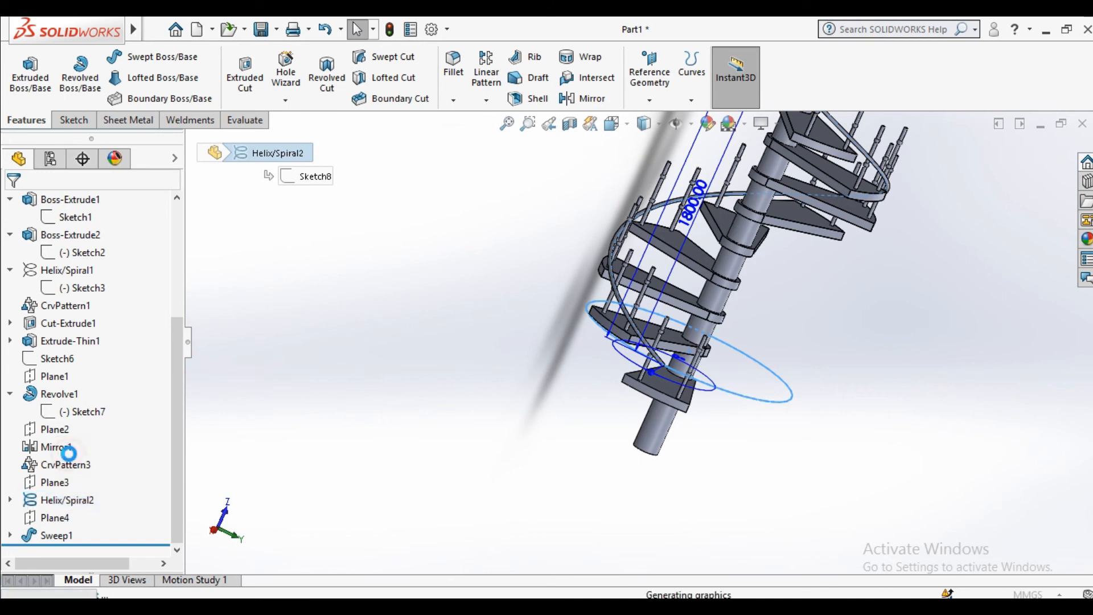
{"action": "double_click", "coordinate": [288, 403]}
{"action": "scroll", "coordinate": [668, 371], "scroll_direction": "down", "scroll_amount": 2}
{"action": "scroll", "coordinate": [632, 370], "scroll_direction": "down", "scroll_amount": 2}
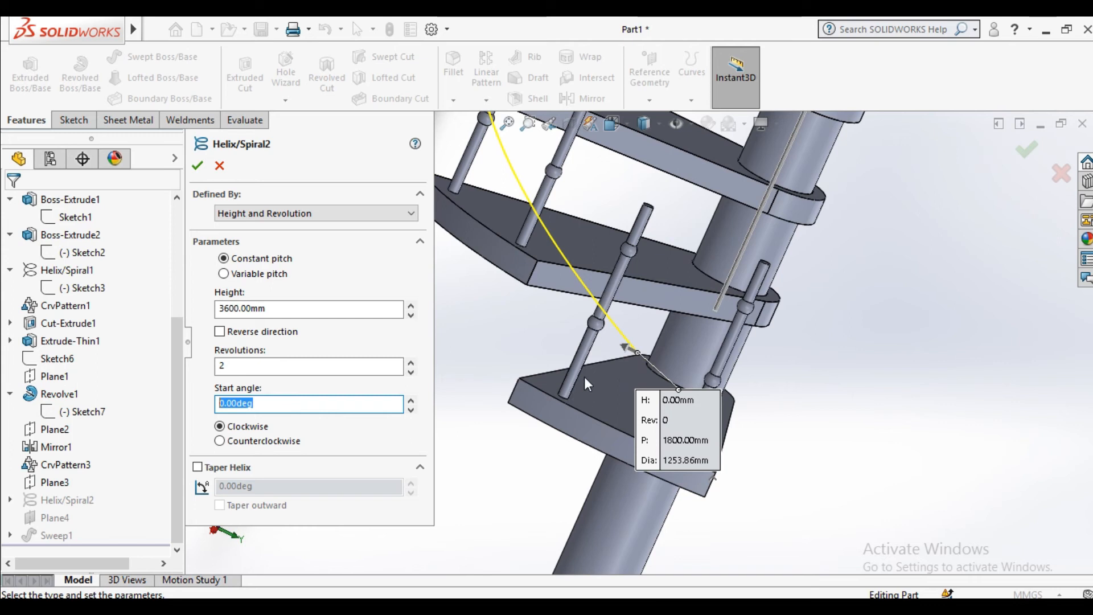
{"action": "type", "text": "4"}
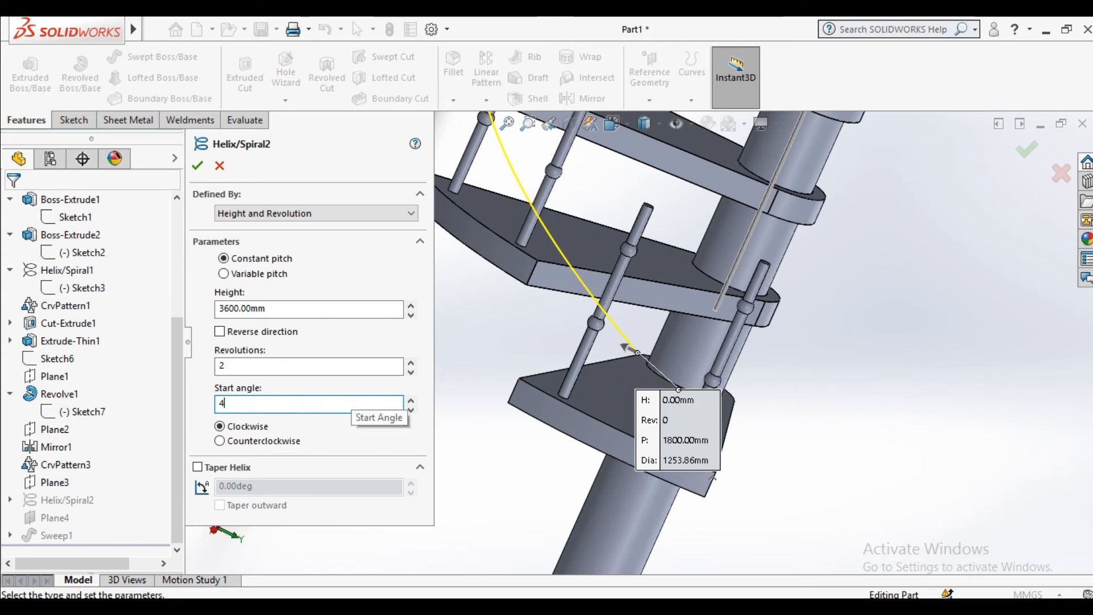
{"action": "type", "text": "0"}
{"action": "key", "text": "Return"}
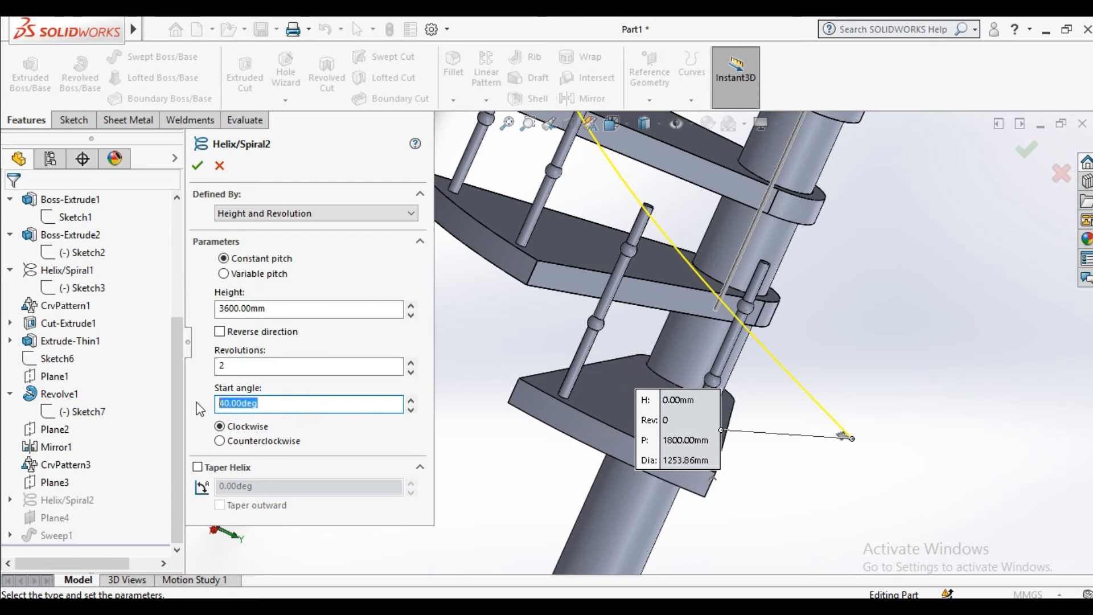
Try start angles of 5 and 12 degrees for the railing helix.
{"action": "type", "text": "5"}
{"action": "key", "text": "Return"}
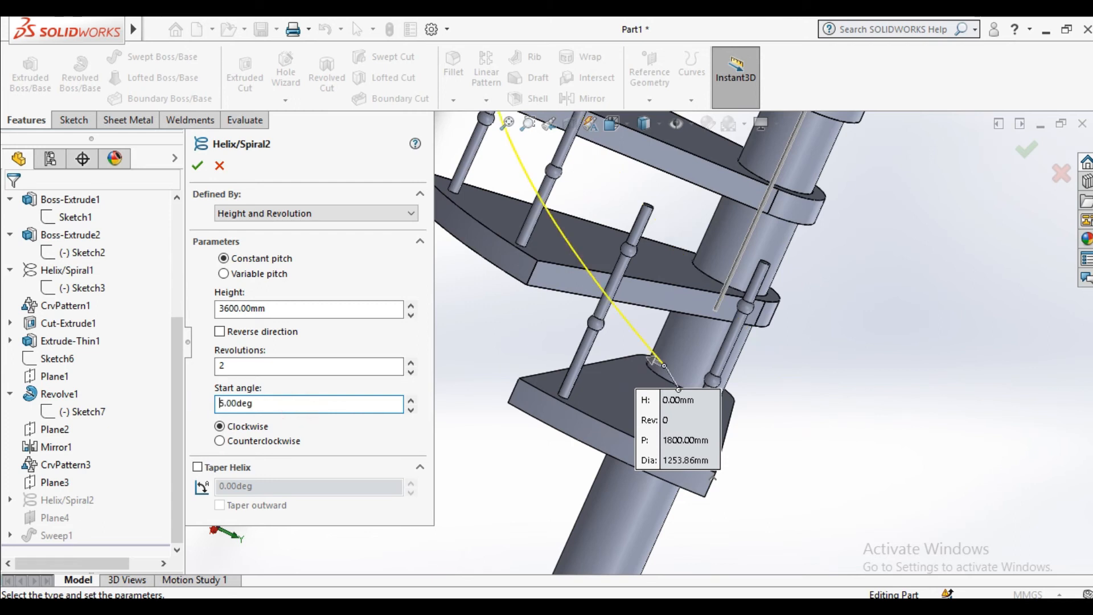
{"action": "double_click", "coordinate": [212, 404]}
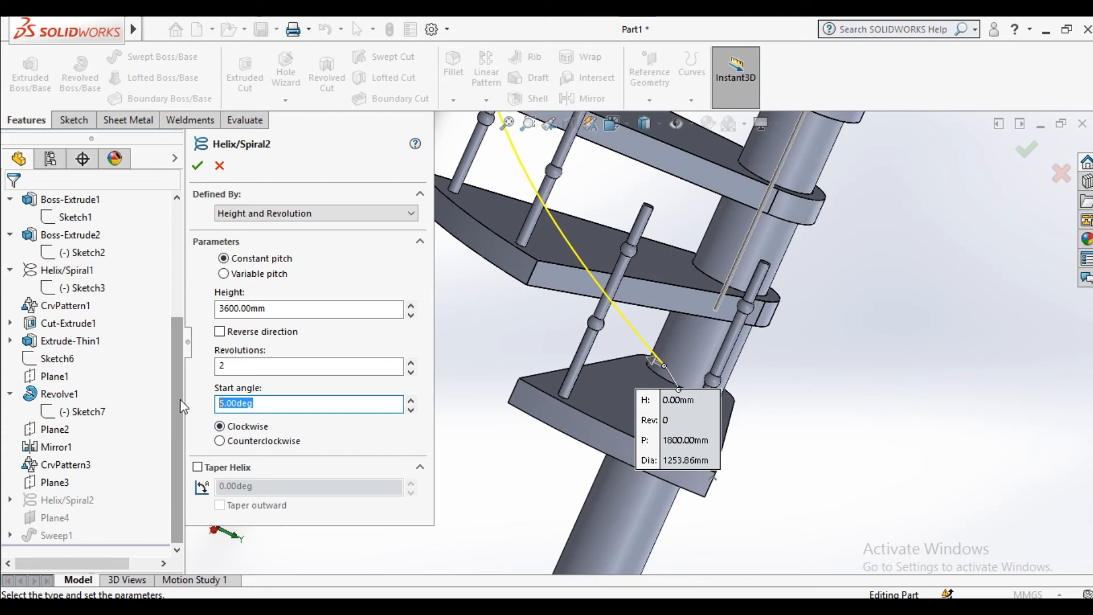
{"action": "key", "text": "Return"}
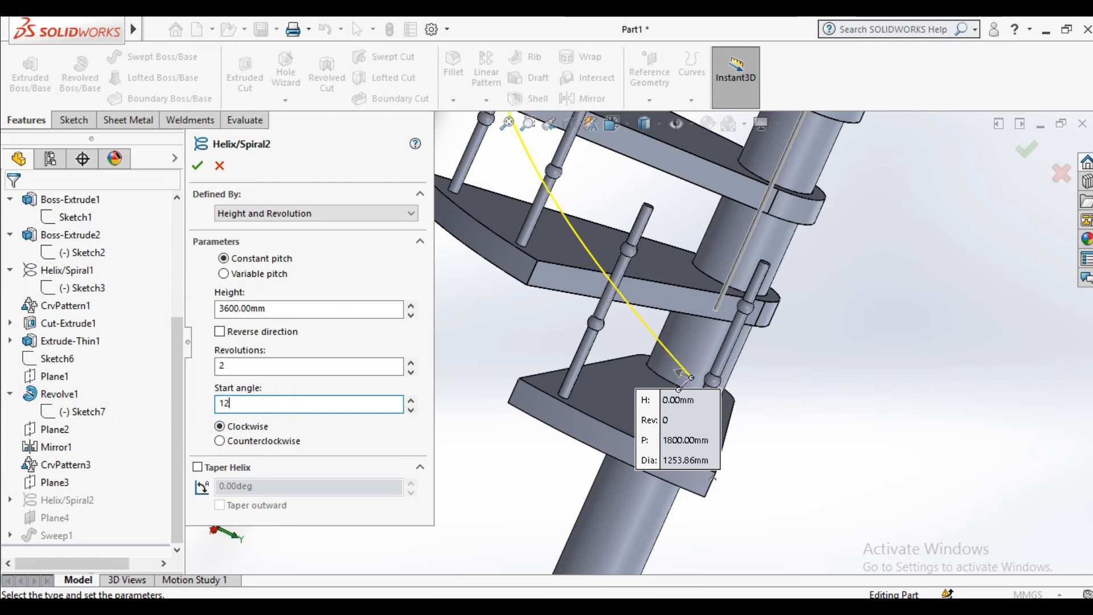
{"action": "key", "text": "Return"}
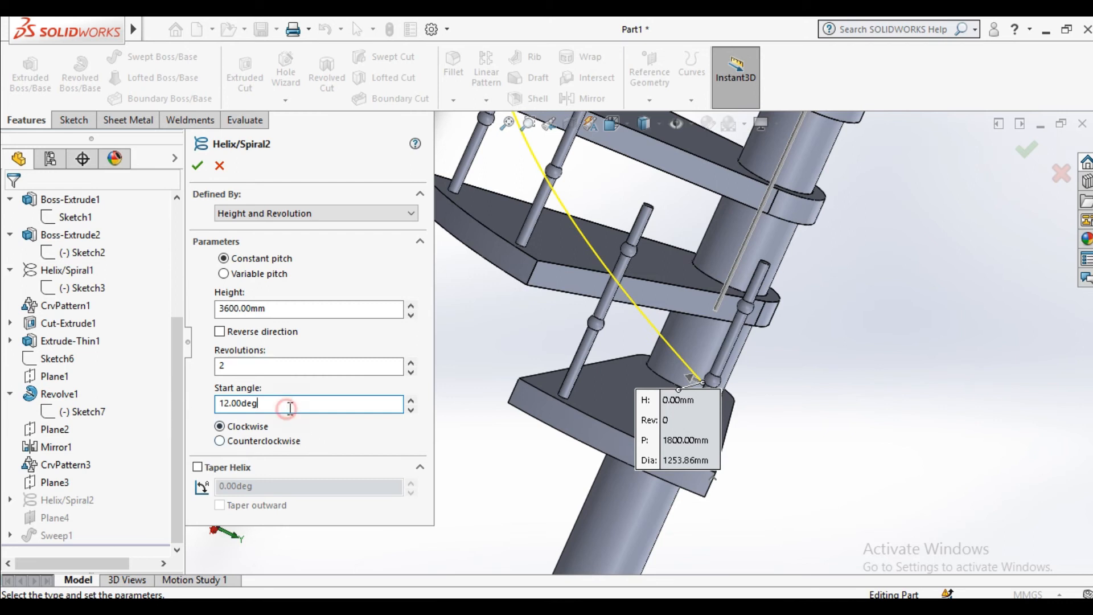
Set the railing helix's start angle to 15 degrees and rebuild the swept rail with it.
{"action": "type", "text": "15"}
{"action": "key", "text": "Return"}
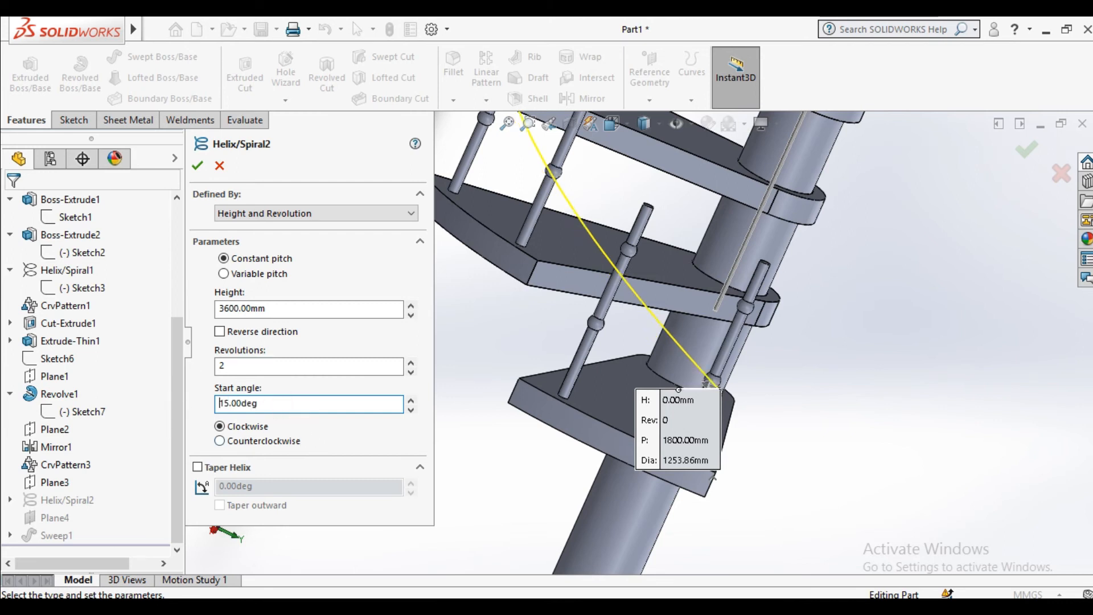
{"action": "scroll", "coordinate": [646, 436], "scroll_direction": "up", "scroll_amount": 3}
{"action": "left_click", "coordinate": [197, 167]}
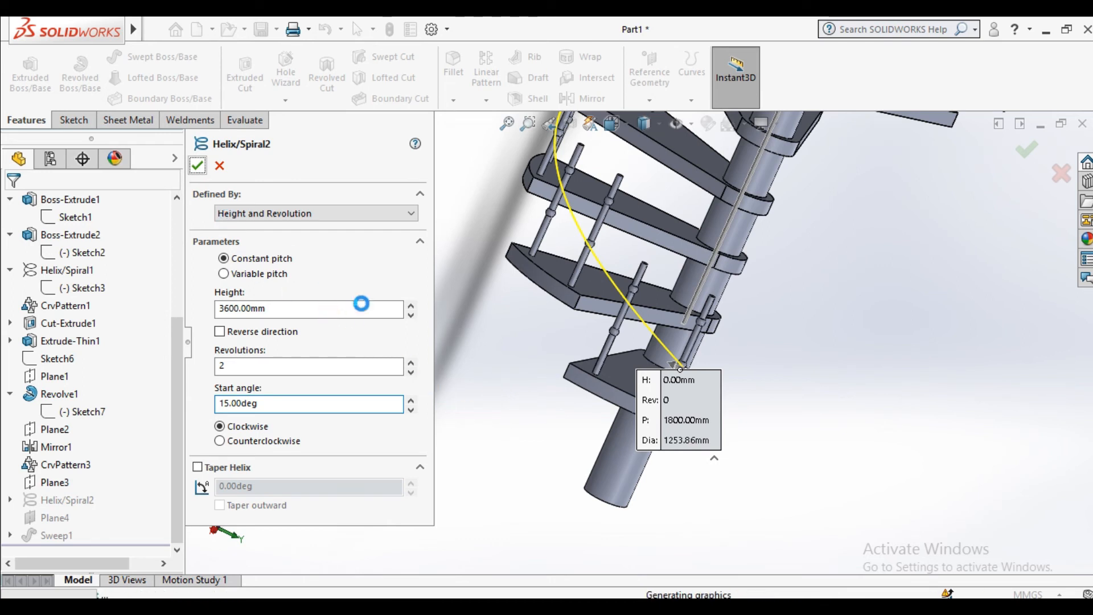
{"action": "middle_click_drag", "start_coordinate": [542, 429], "coordinate": [605, 371]}
{"action": "scroll", "coordinate": [604, 371], "scroll_direction": "down", "scroll_amount": 6}
{"action": "scroll", "coordinate": [604, 369], "scroll_direction": "up", "scroll_amount": 5}
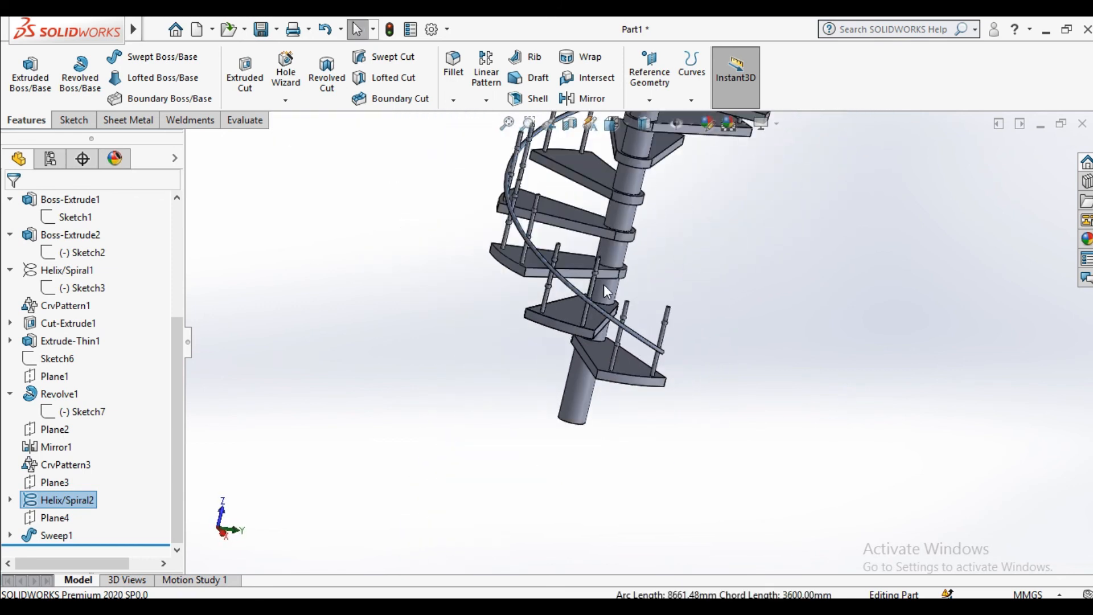
Set the offset of the railing helix's base plane to 100 mm above the lowest tread and rebuild the rail.
{"action": "scroll", "coordinate": [606, 282], "scroll_direction": "down", "scroll_amount": 4}
{"action": "middle_click_drag", "start_coordinate": [677, 404], "coordinate": [495, 420]}
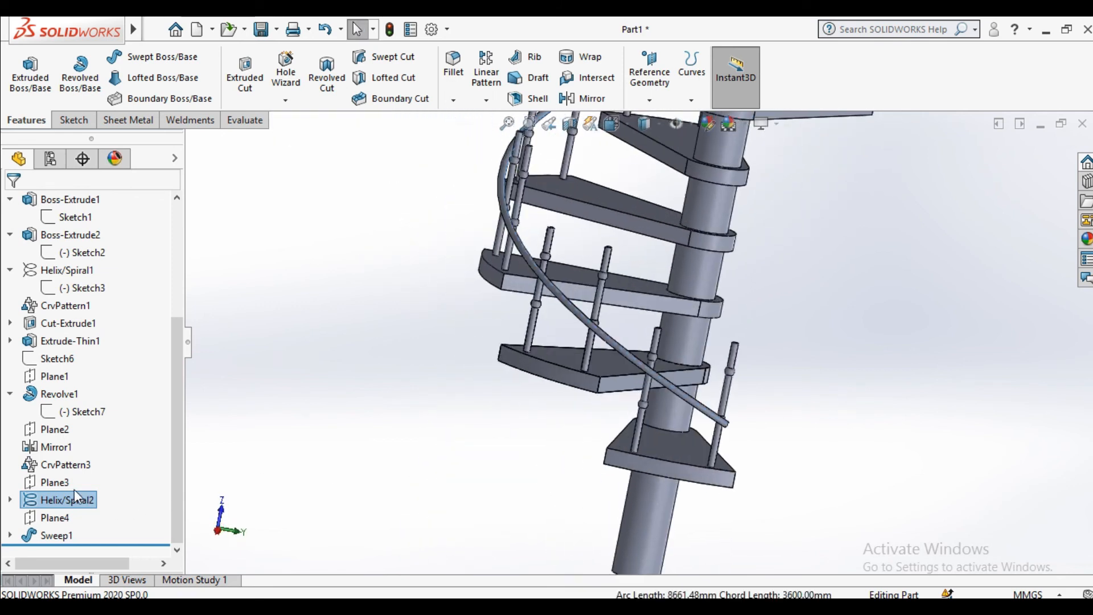
{"action": "left_click", "coordinate": [54, 517]}
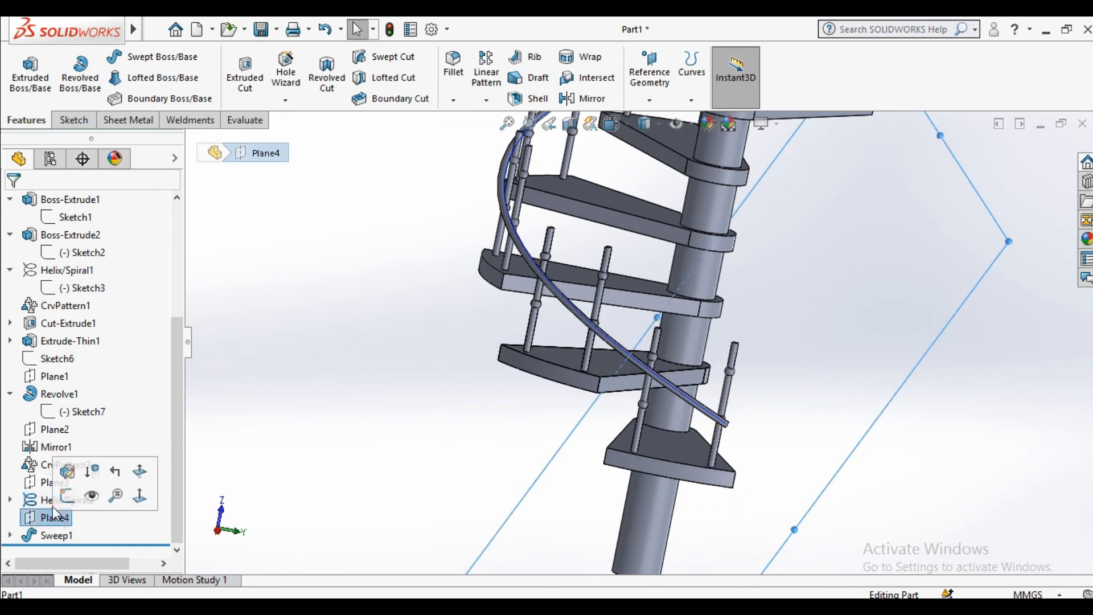
{"action": "left_click", "coordinate": [40, 482]}
{"action": "middle_click_drag", "start_coordinate": [434, 458], "coordinate": [373, 454]}
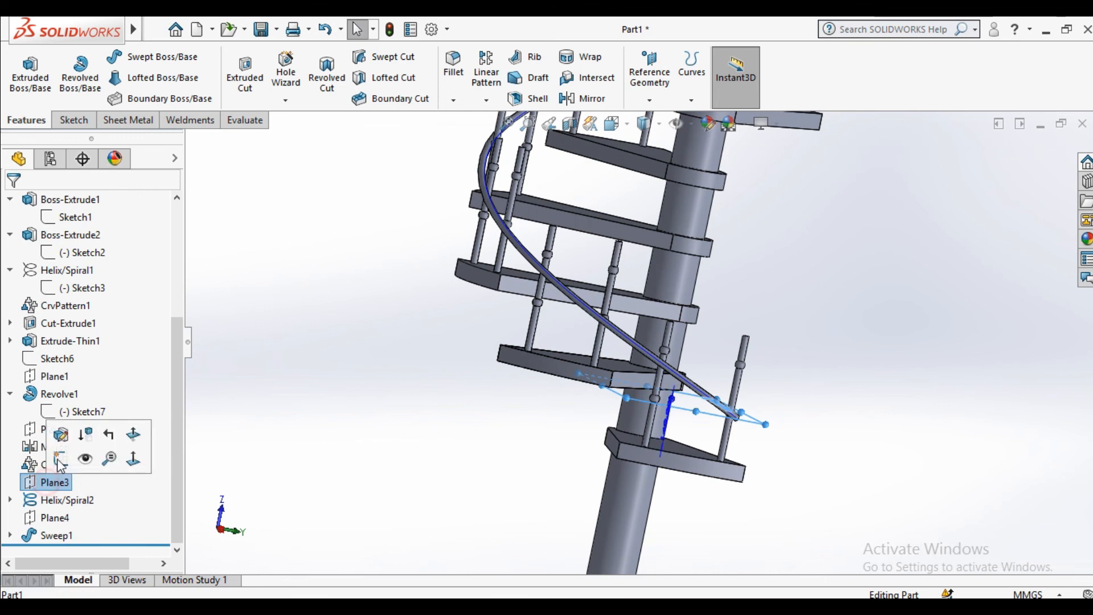
{"action": "left_click", "coordinate": [283, 483]}
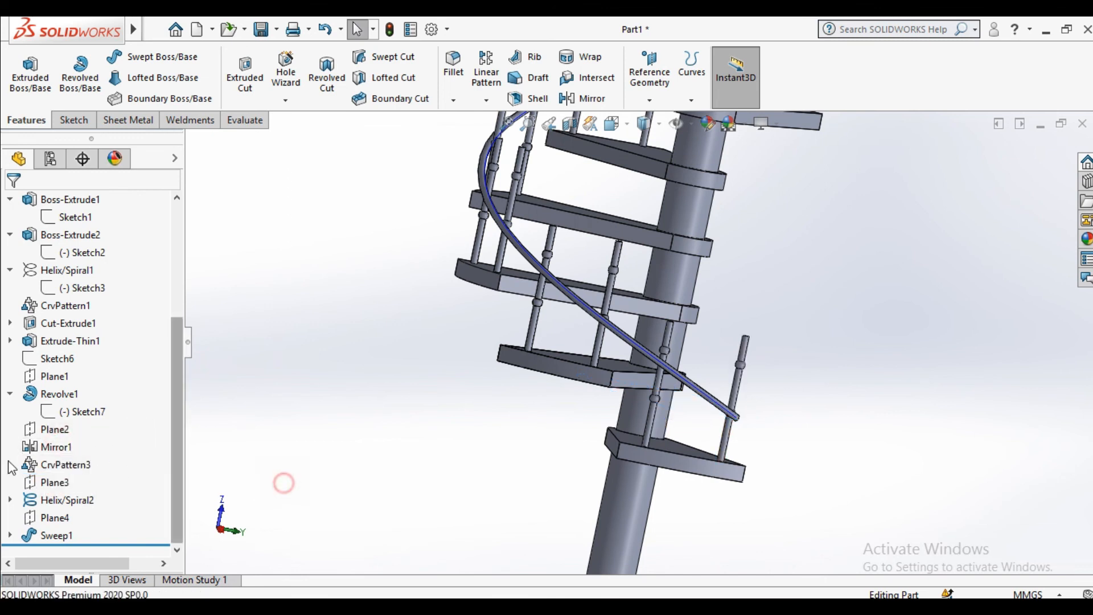
{"action": "left_click", "coordinate": [40, 482]}
{"action": "left_click", "coordinate": [45, 427]}
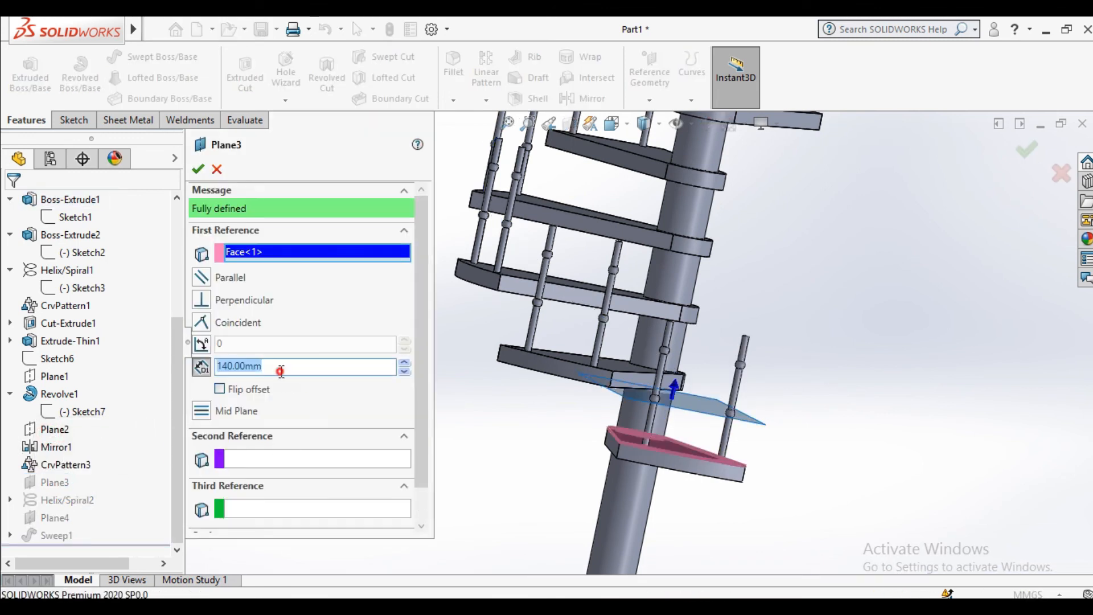
{"action": "type", "text": "100"}
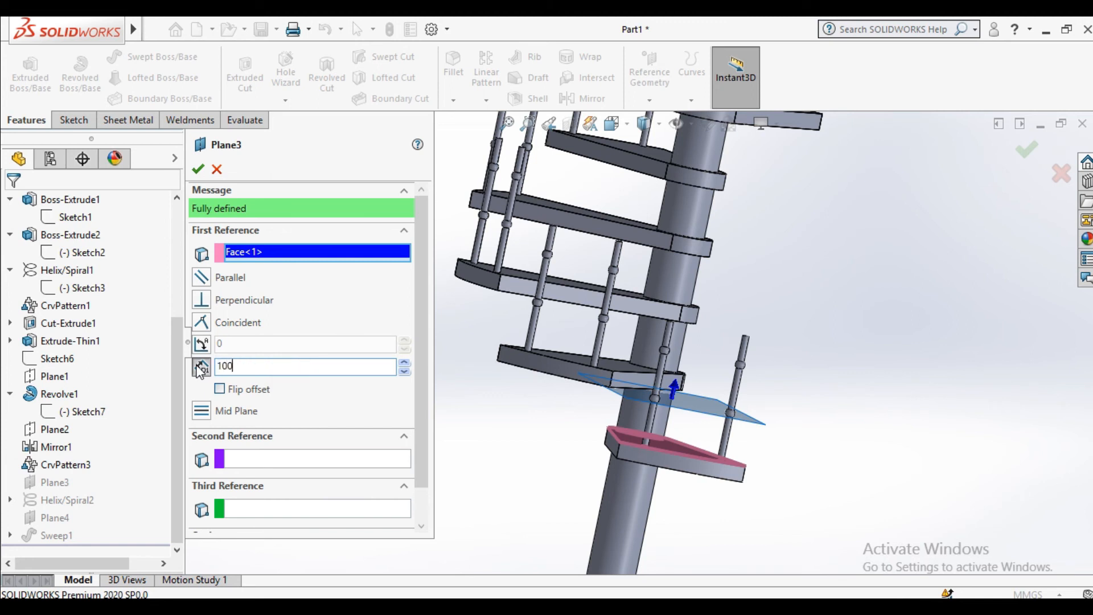
{"action": "key", "text": "Return"}
{"action": "left_click", "coordinate": [199, 169]}
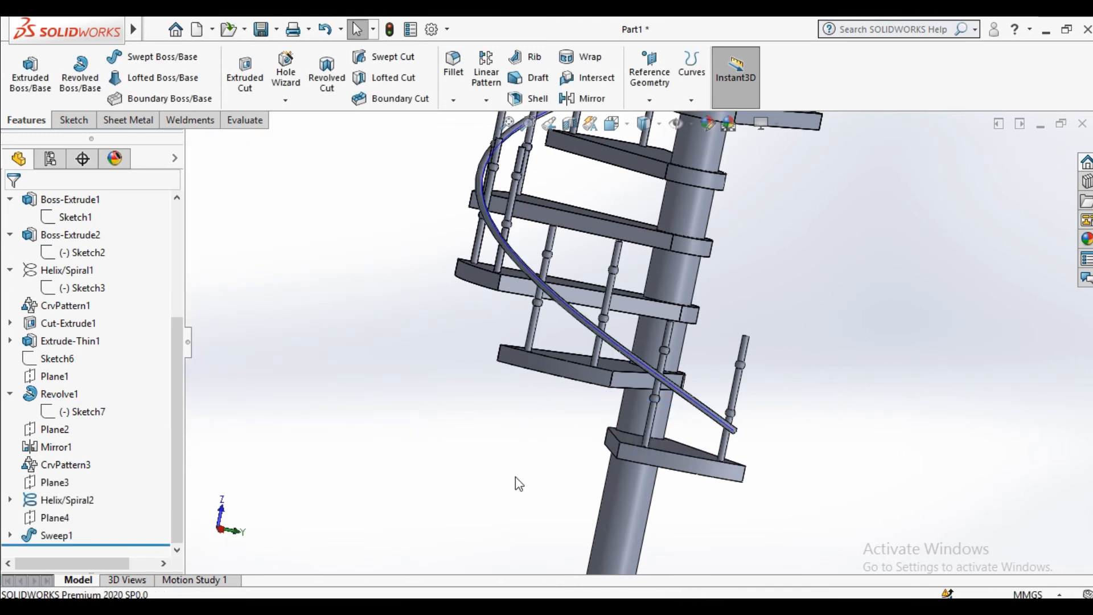
Hide the railing helix curve running along the swept rail.
{"action": "middle_click_drag", "start_coordinate": [528, 458], "coordinate": [556, 456]}
{"action": "scroll", "coordinate": [640, 394], "scroll_direction": "down", "scroll_amount": 10}
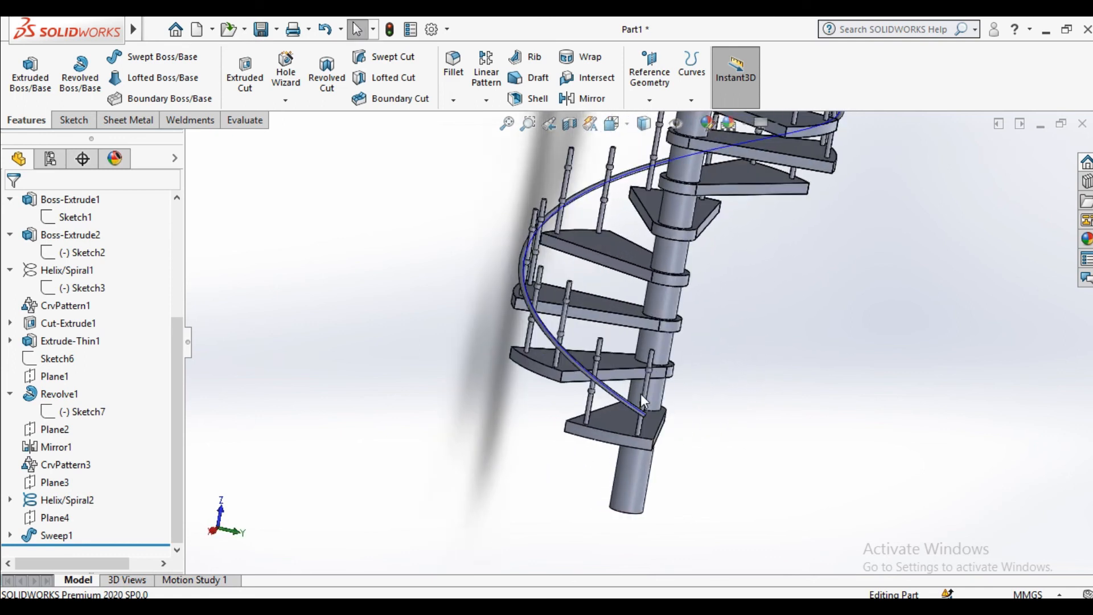
{"action": "right_click", "coordinate": [633, 385]}
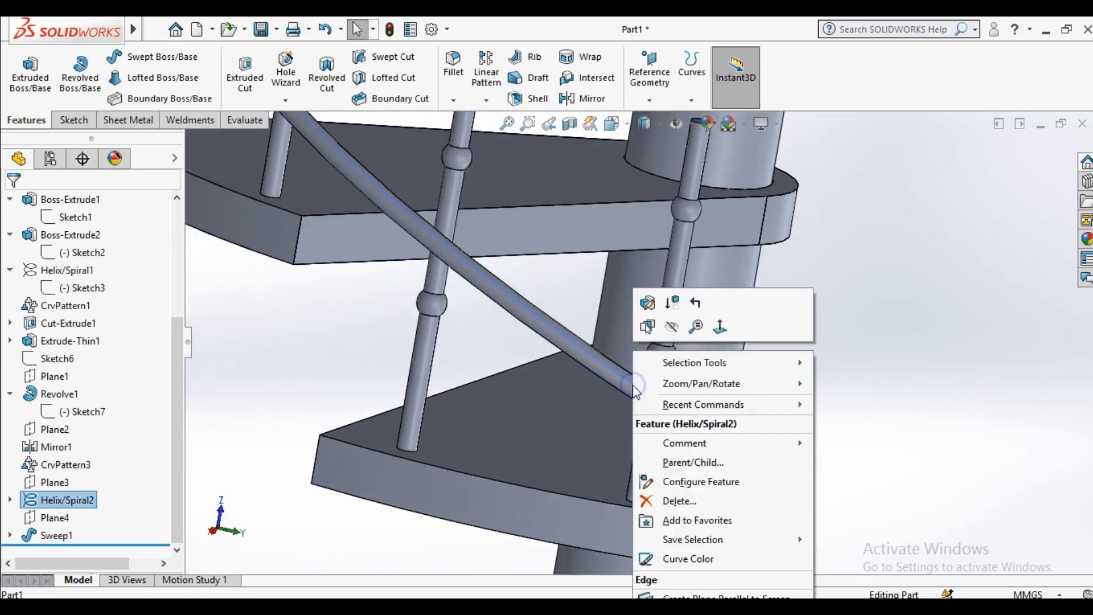
{"action": "left_click", "coordinate": [669, 329]}
{"action": "left_click", "coordinate": [933, 420]}
{"action": "scroll", "coordinate": [897, 420], "scroll_direction": "up", "scroll_amount": 2}
{"action": "scroll", "coordinate": [901, 425], "scroll_direction": "up", "scroll_amount": 3}
{"action": "middle_click_drag", "start_coordinate": [655, 375], "coordinate": [650, 339]}
{"action": "scroll", "coordinate": [617, 330], "scroll_direction": "down", "scroll_amount": 3}
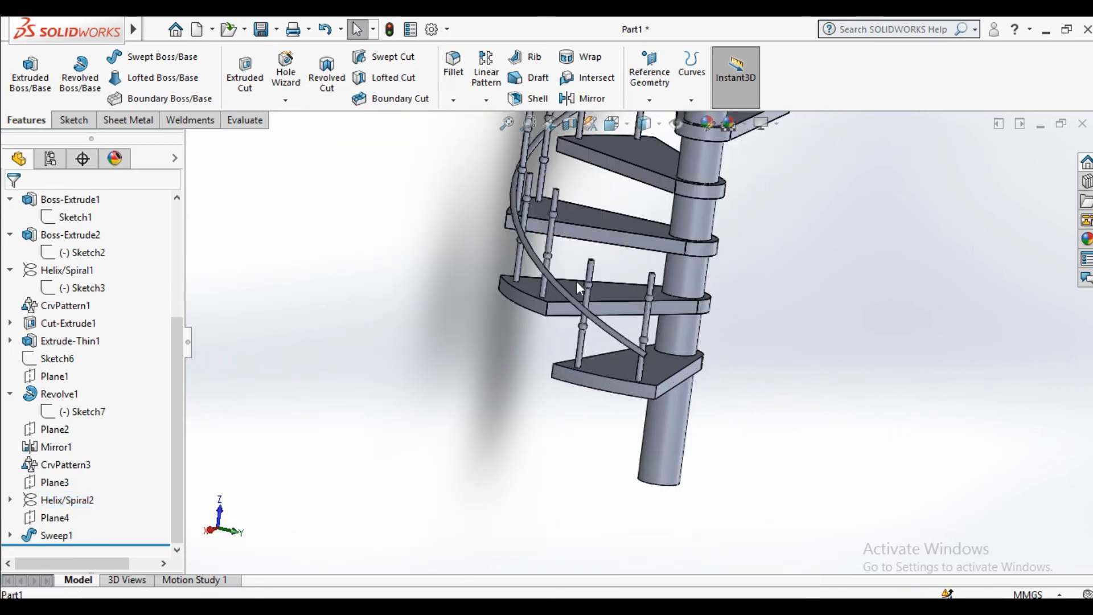
Start a linear pattern of the swept rail body along the lowest tread's vertical corner edge, with the direction reversed to point upward.
{"action": "left_click", "coordinate": [487, 100]}
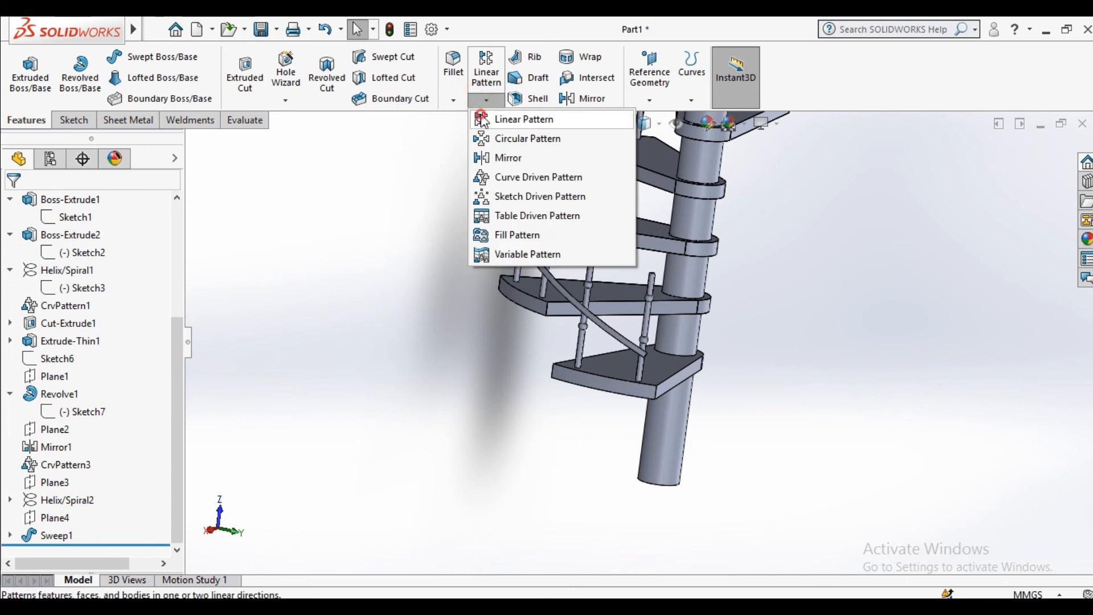
{"action": "left_click", "coordinate": [481, 120]}
{"action": "scroll", "coordinate": [648, 390], "scroll_direction": "down", "scroll_amount": 4}
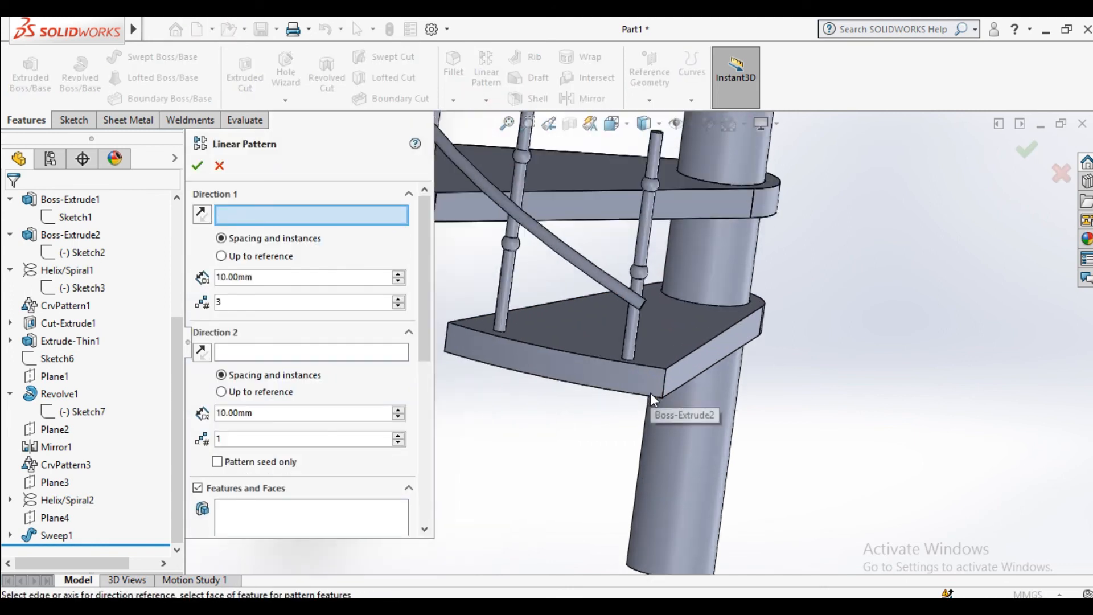
{"action": "scroll", "coordinate": [650, 393], "scroll_direction": "down", "scroll_amount": 2}
{"action": "scroll", "coordinate": [668, 374], "scroll_direction": "down", "scroll_amount": 3}
{"action": "left_click", "coordinate": [657, 362]}
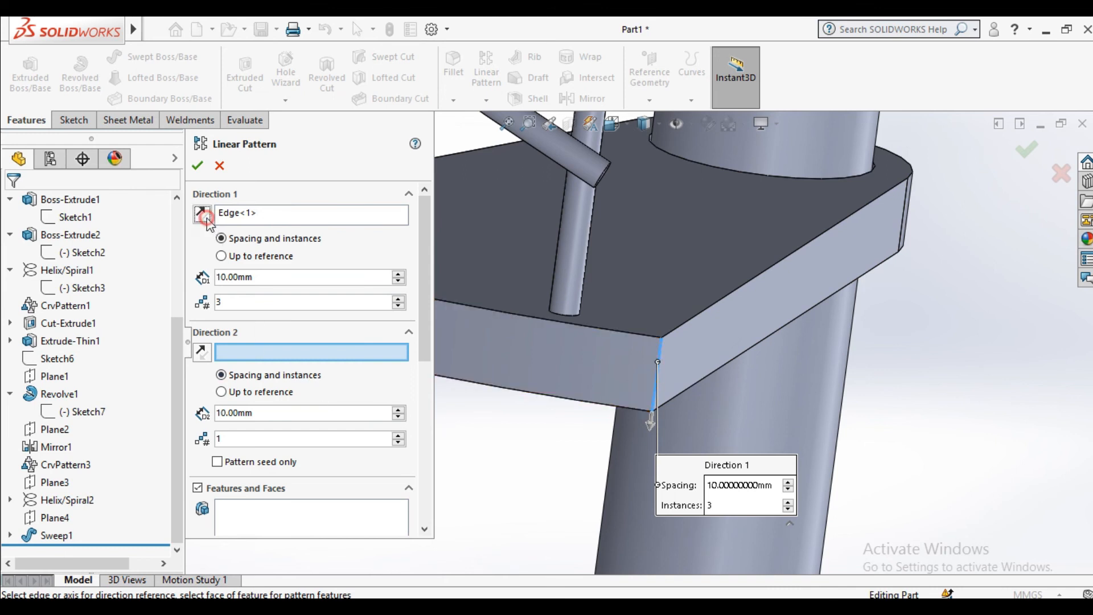
{"action": "scroll", "coordinate": [421, 327], "scroll_direction": "down", "scroll_amount": 3}
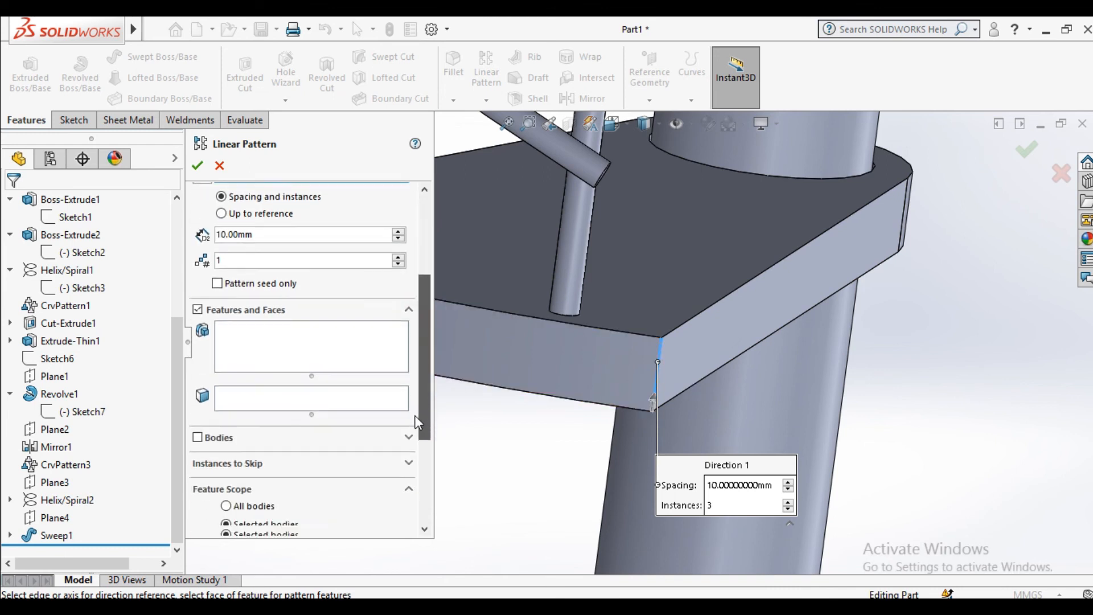
{"action": "left_click", "coordinate": [199, 423]}
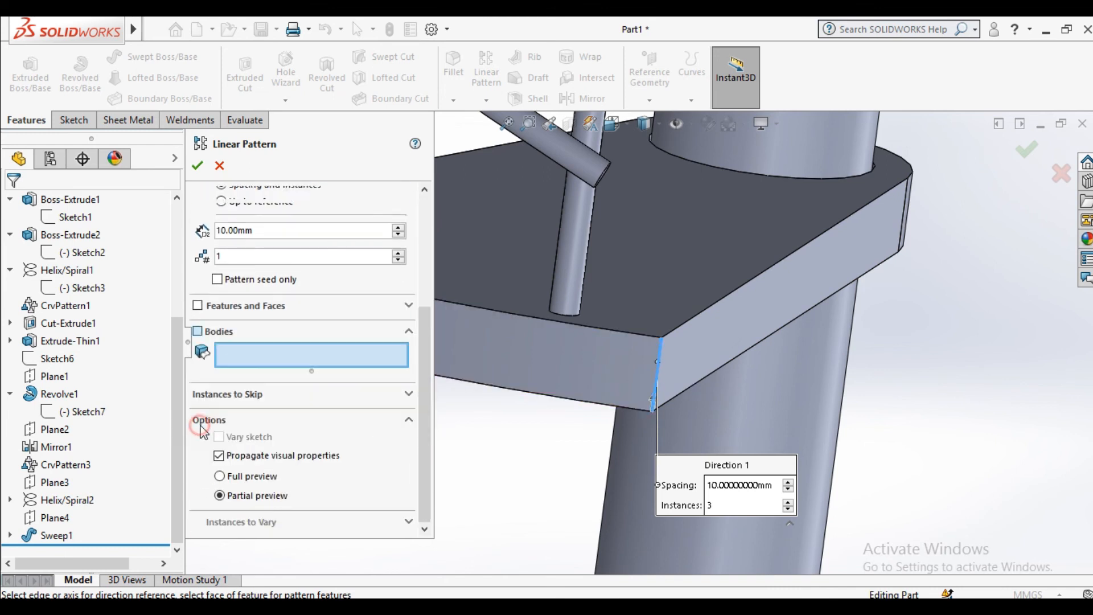
{"action": "left_click", "coordinate": [552, 156]}
Try spacings of 50, 150 and 145 mm for the rail pattern and compare the preview with the posts.
{"action": "scroll", "coordinate": [541, 227], "scroll_direction": "up", "scroll_amount": 3}
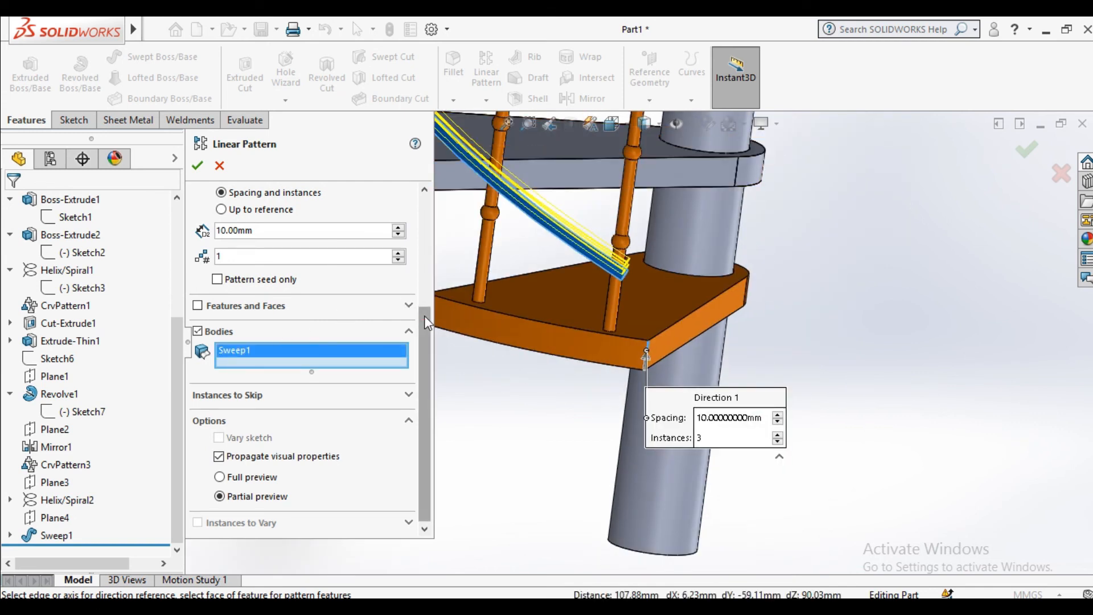
{"action": "scroll", "coordinate": [424, 316], "scroll_direction": "up", "scroll_amount": 3}
{"action": "scroll", "coordinate": [609, 252], "scroll_direction": "down", "scroll_amount": 5}
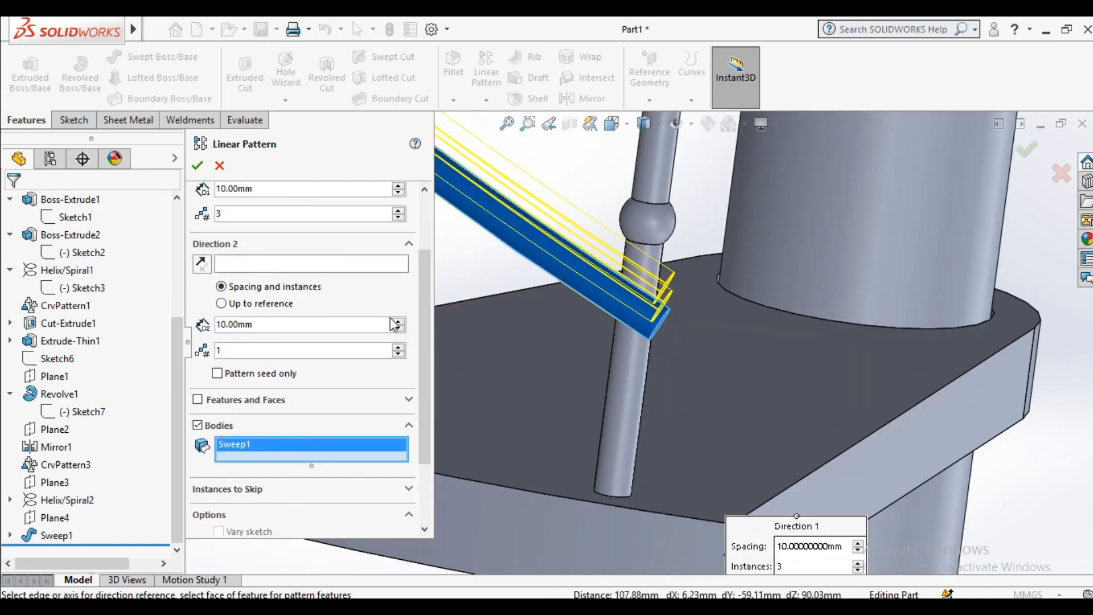
{"action": "scroll", "coordinate": [420, 319], "scroll_direction": "up", "scroll_amount": 2}
{"action": "left_click", "coordinate": [268, 260]}
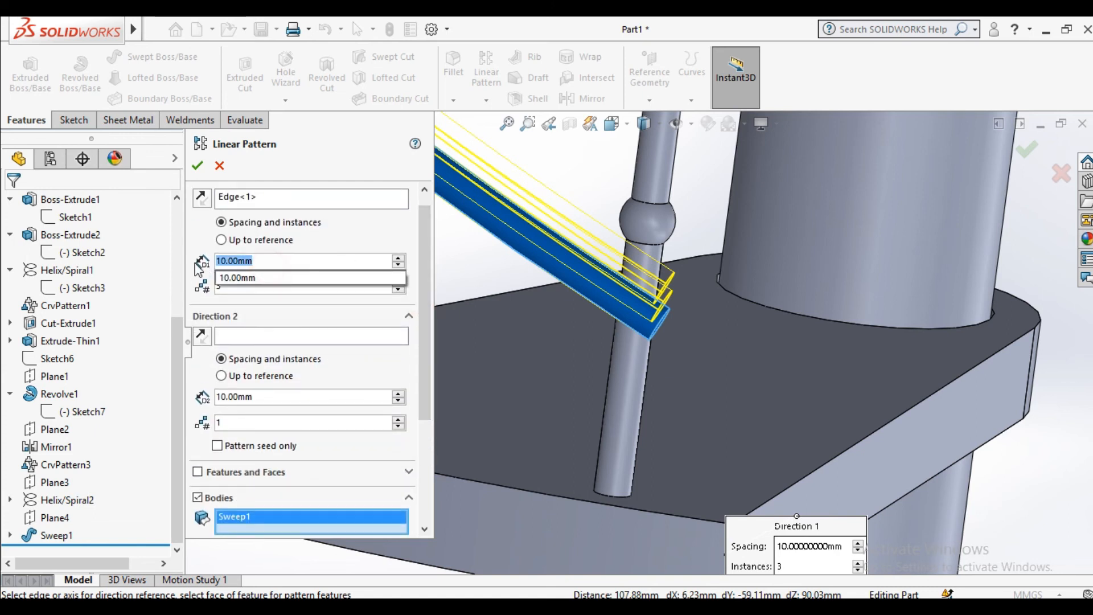
{"action": "type", "text": "50"}
{"action": "key", "text": "Return"}
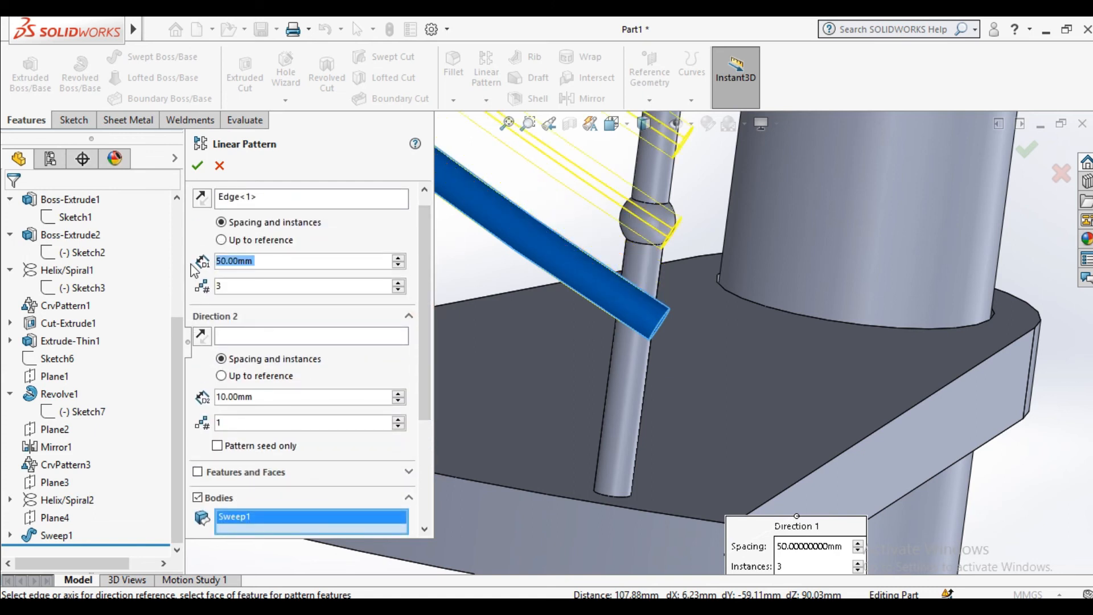
{"action": "type", "text": "150"}
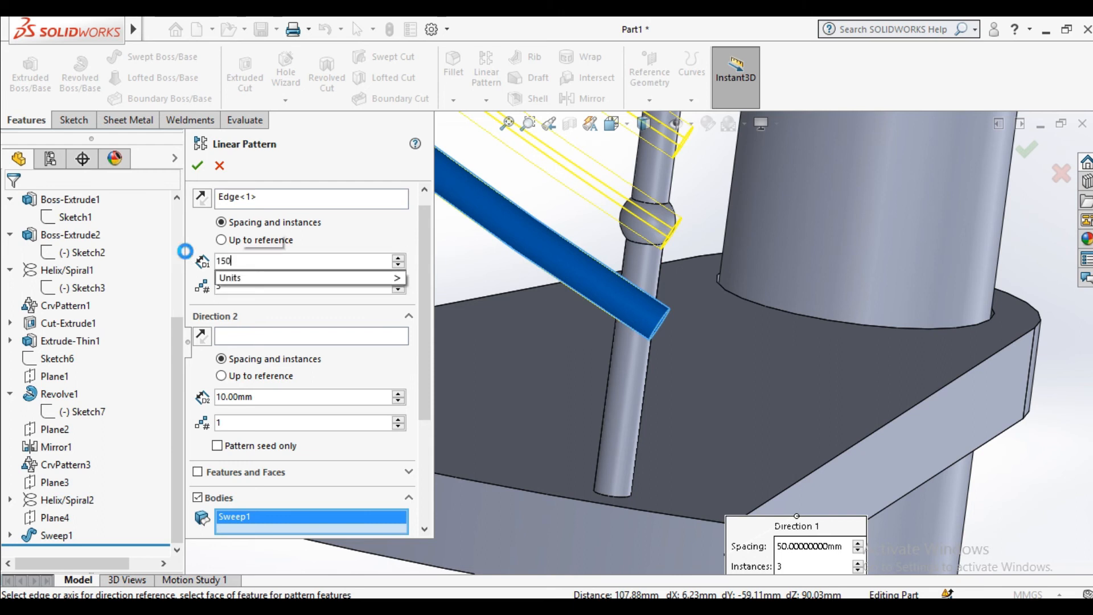
{"action": "key", "text": "Return"}
{"action": "scroll", "coordinate": [642, 256], "scroll_direction": "up", "scroll_amount": 5}
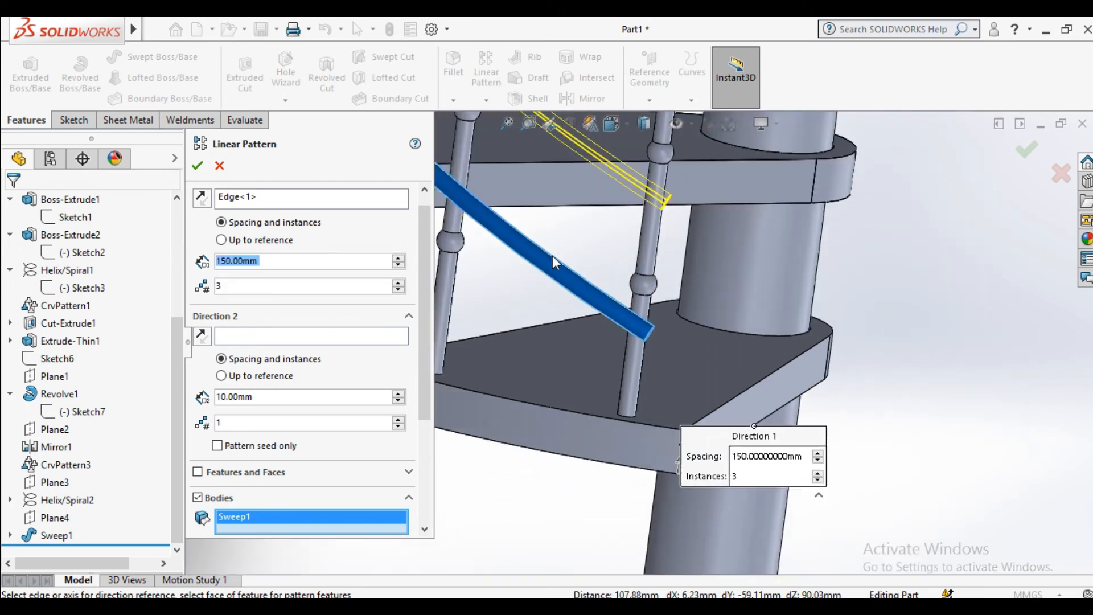
{"action": "scroll", "coordinate": [643, 256], "scroll_direction": "down", "scroll_amount": 3}
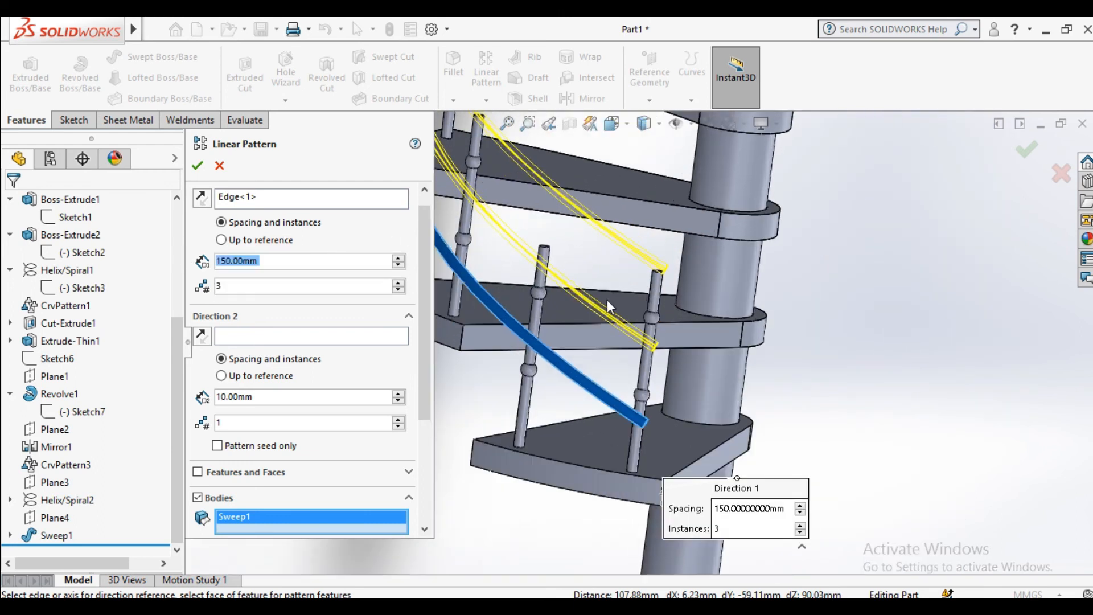
{"action": "double_click", "coordinate": [302, 261]}
{"action": "type", "text": "145"}
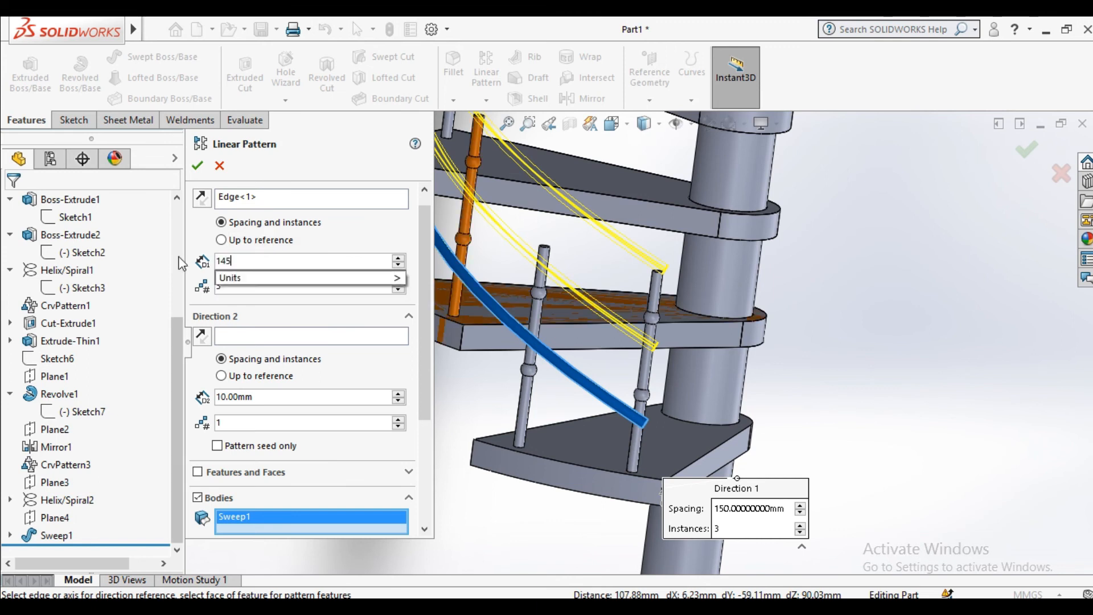
{"action": "key", "text": "Return"}
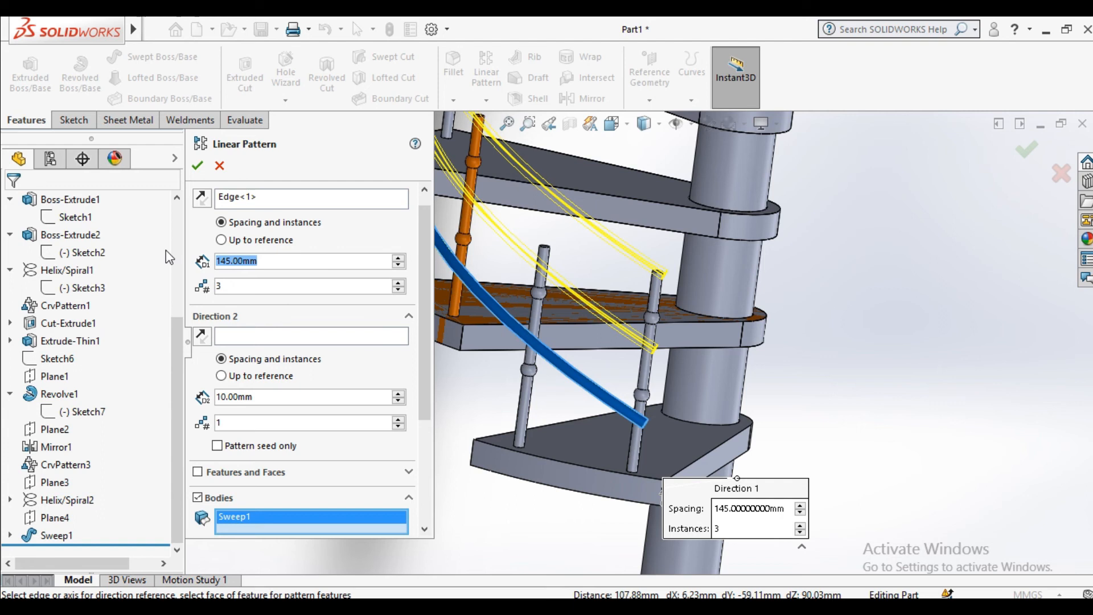
Set the rail pattern's spacing to 140 mm and create the pattern with 3 instances.
{"action": "type", "text": "1"}
{"action": "type", "text": "0"}
{"action": "key", "text": "Return"}
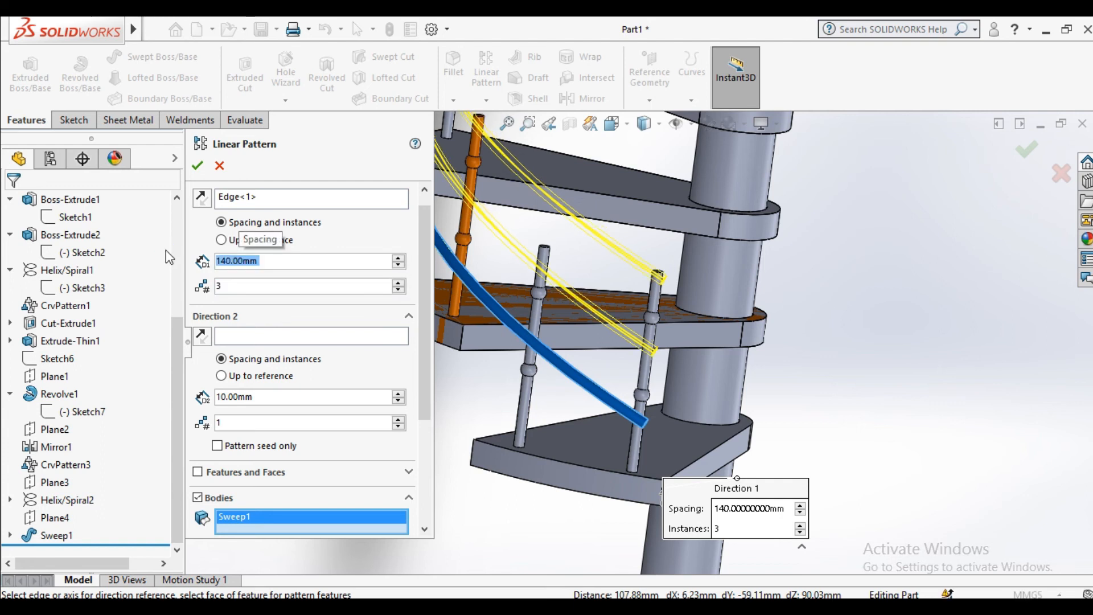
{"action": "left_click", "coordinate": [192, 165]}
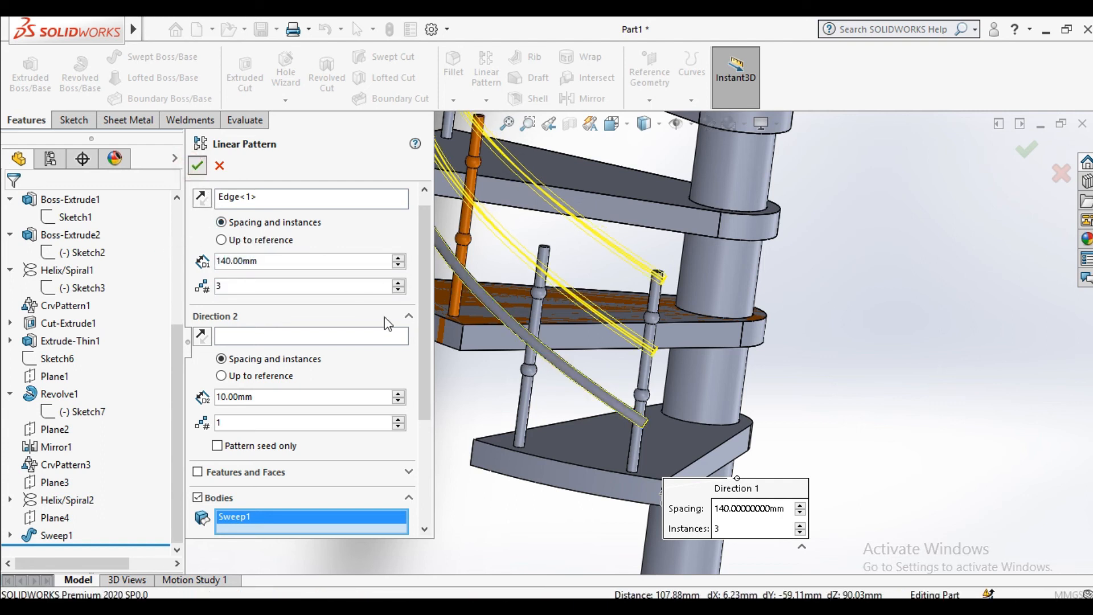
Open a sketch on the ring-shaped bottom end face of the column and view it face-on.
{"action": "scroll", "coordinate": [362, 369], "scroll_direction": "up", "scroll_amount": 5}
{"action": "middle_click_drag", "start_coordinate": [659, 317], "coordinate": [659, 454]}
{"action": "scroll", "coordinate": [637, 447], "scroll_direction": "down", "scroll_amount": 10}
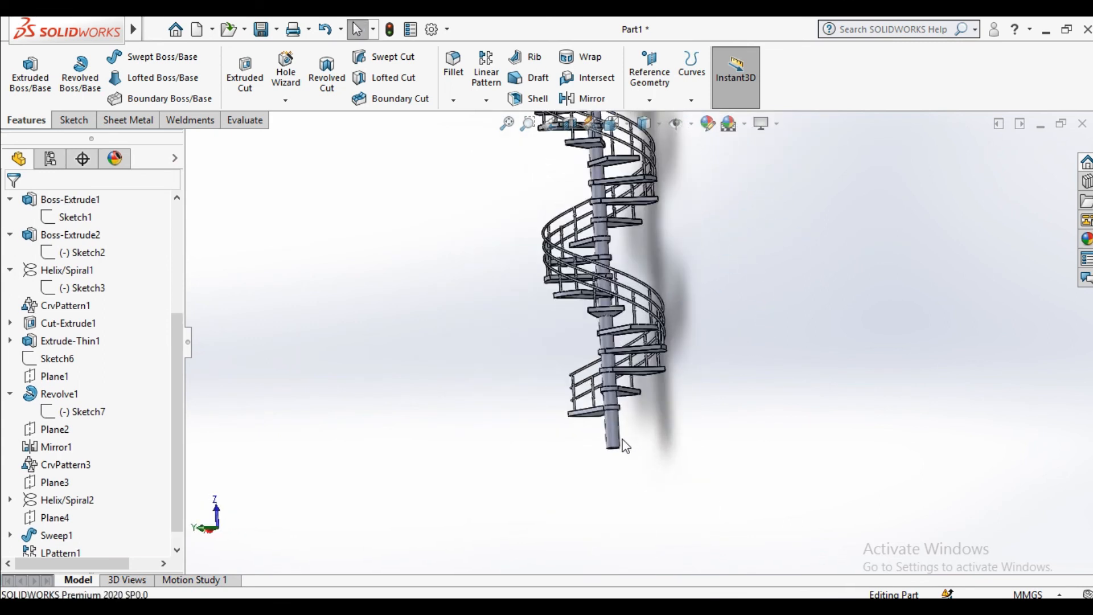
{"action": "scroll", "coordinate": [619, 209], "scroll_direction": "down", "scroll_amount": 4}
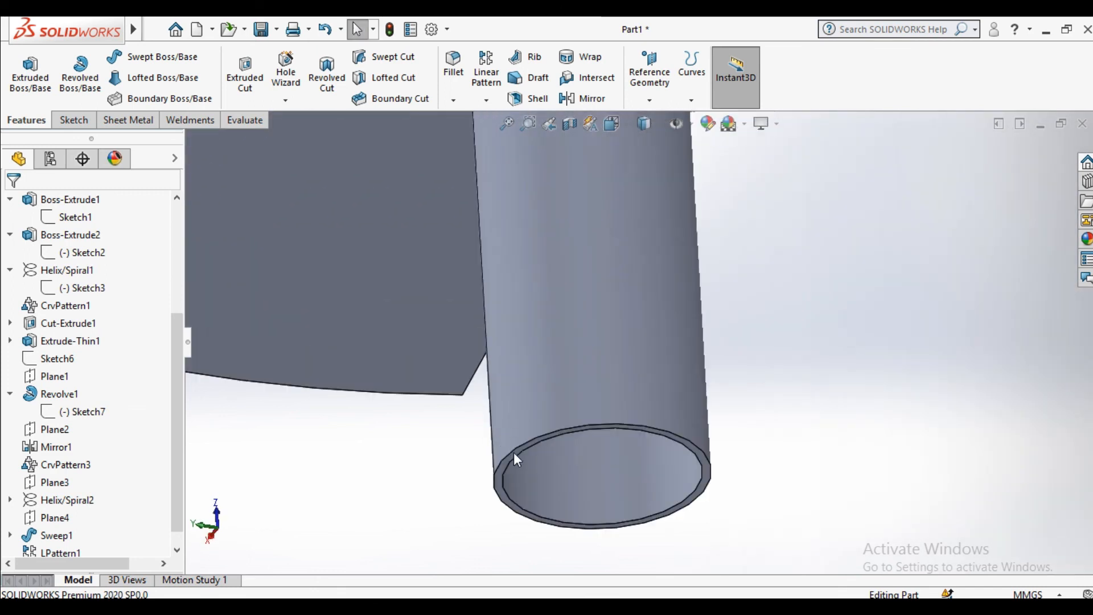
{"action": "left_click", "coordinate": [515, 452]}
{"action": "left_click", "coordinate": [592, 402]}
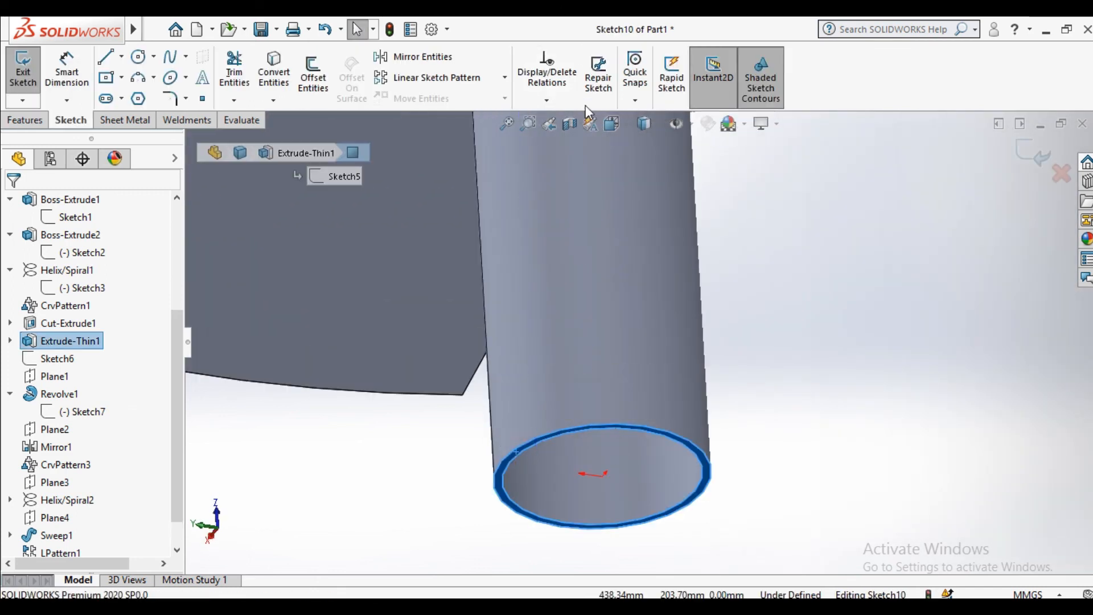
{"action": "left_click", "coordinate": [612, 124]}
{"action": "left_click", "coordinate": [510, 479]}
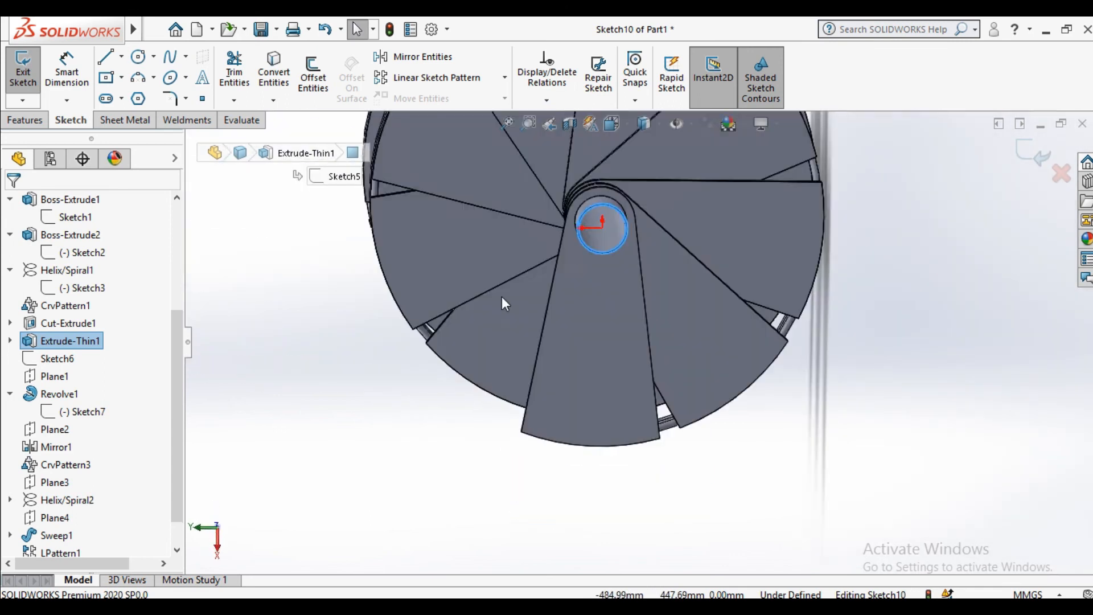
{"action": "left_click", "coordinate": [376, 366]}
Sketch a circle about 1979 mm in diameter centred on the column, plus a concentric circle on the column's outer edge.
{"action": "left_click", "coordinate": [138, 56]}
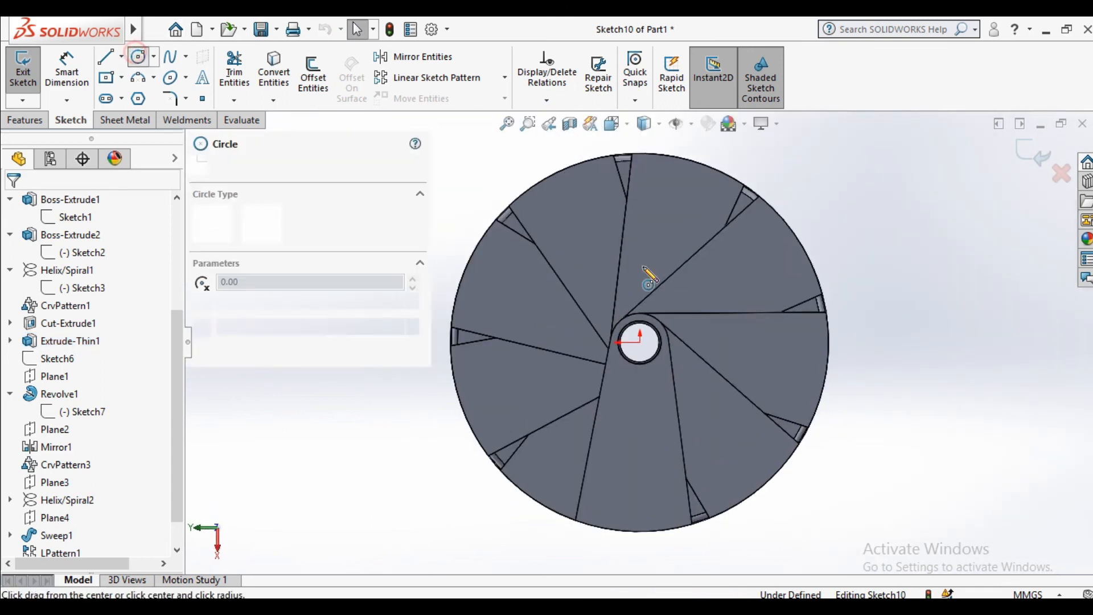
{"action": "left_click", "coordinate": [639, 342]}
{"action": "left_click", "coordinate": [768, 238]}
{"action": "scroll", "coordinate": [654, 353], "scroll_direction": "down", "scroll_amount": 4}
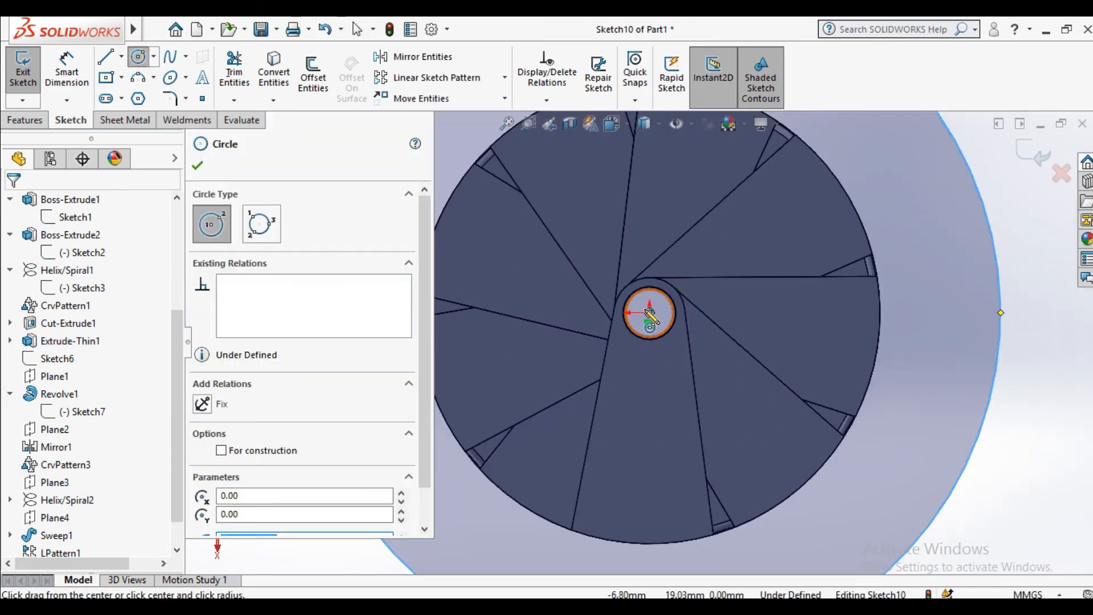
{"action": "left_click", "coordinate": [649, 313]}
{"action": "scroll", "coordinate": [654, 310], "scroll_direction": "down", "scroll_amount": 3}
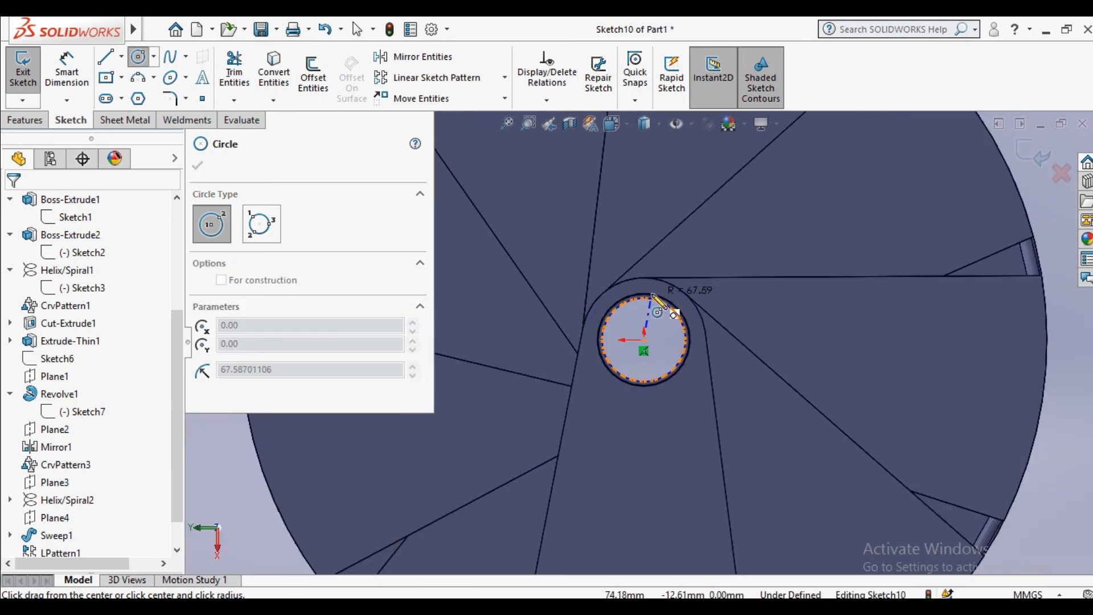
{"action": "left_click", "coordinate": [653, 295]}
Dimension the base sketch's large outer circle to a diameter of 2000 mm.
{"action": "left_click", "coordinate": [66, 71]}
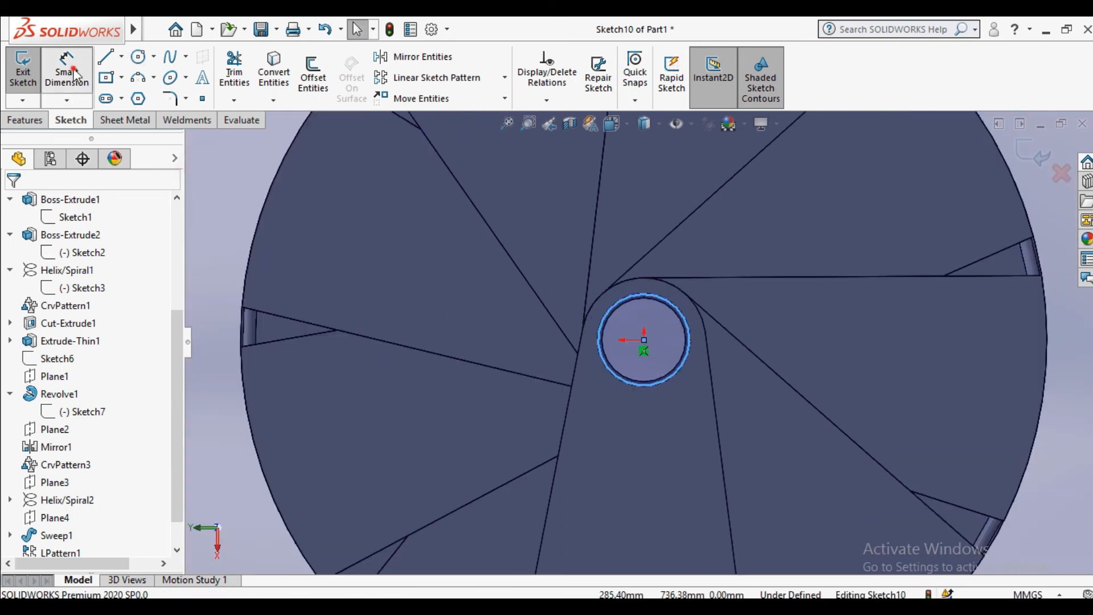
{"action": "scroll", "coordinate": [830, 274], "scroll_direction": "up", "scroll_amount": 5}
{"action": "left_click", "coordinate": [870, 250]}
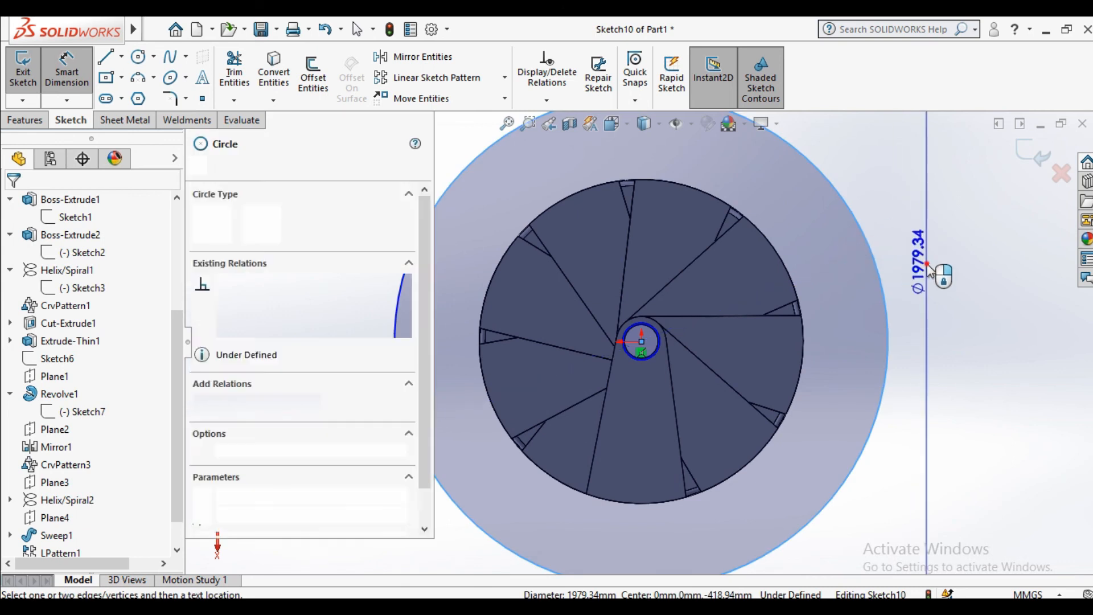
{"action": "left_click", "coordinate": [928, 270]}
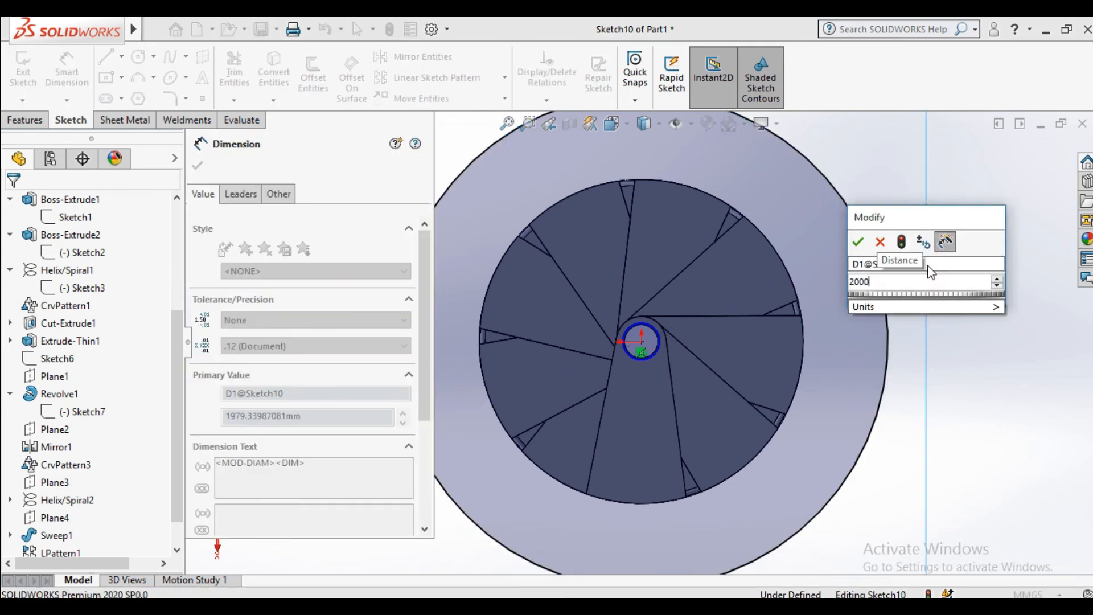
{"action": "key", "text": "Return"}
{"action": "key", "text": "Escape"}
Start a blind boss extrusion of the base sketch, reversed toward the treads, with a depth of 100 mm.
{"action": "left_click", "coordinate": [44, 119]}
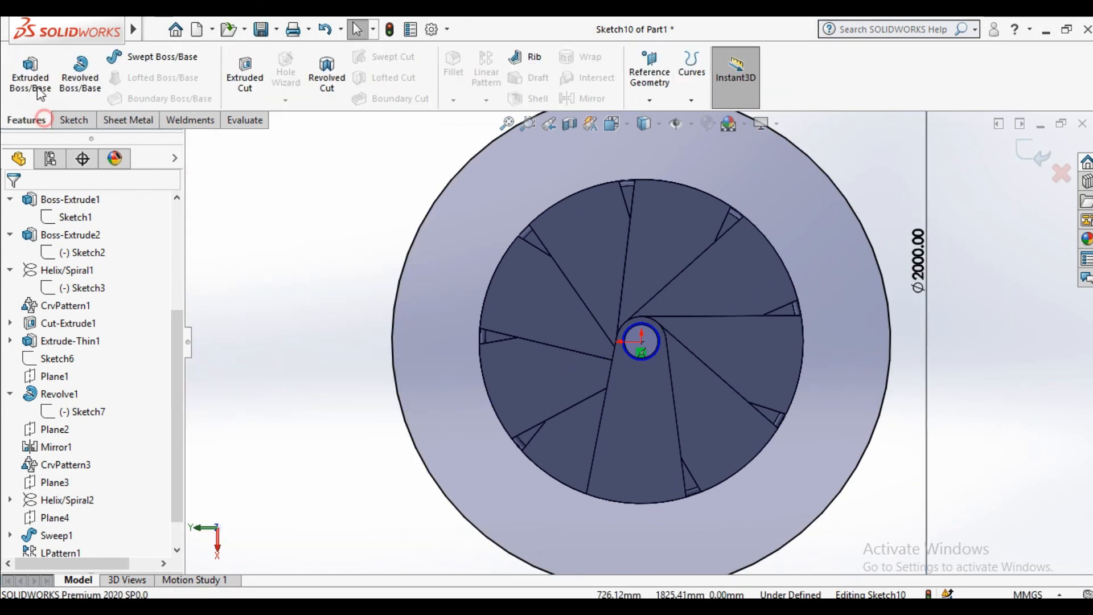
{"action": "left_click", "coordinate": [30, 74]}
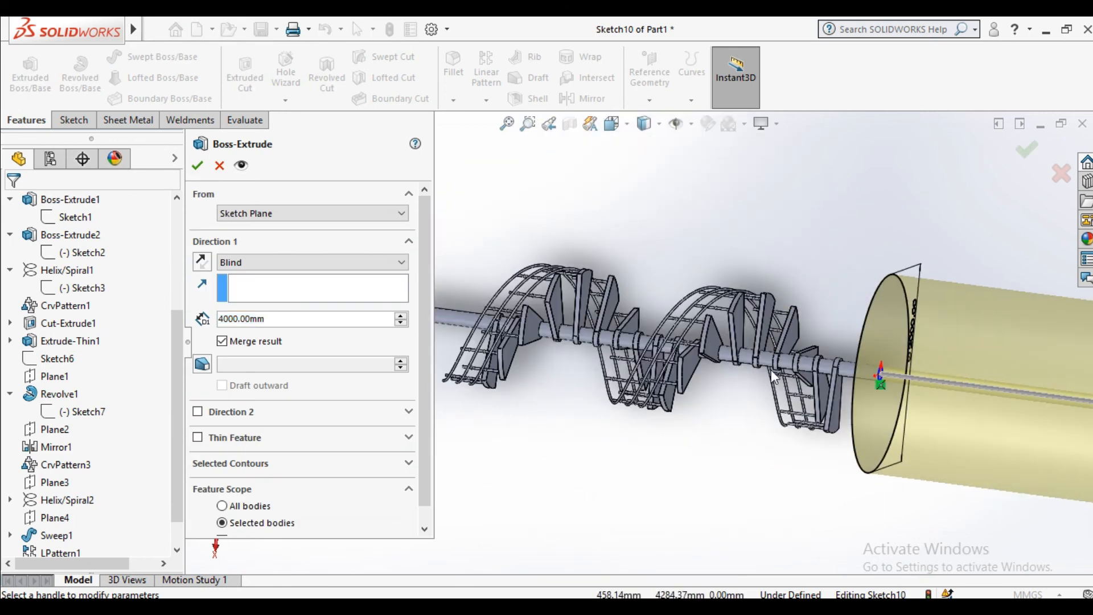
{"action": "scroll", "coordinate": [839, 380], "scroll_direction": "down", "scroll_amount": 8}
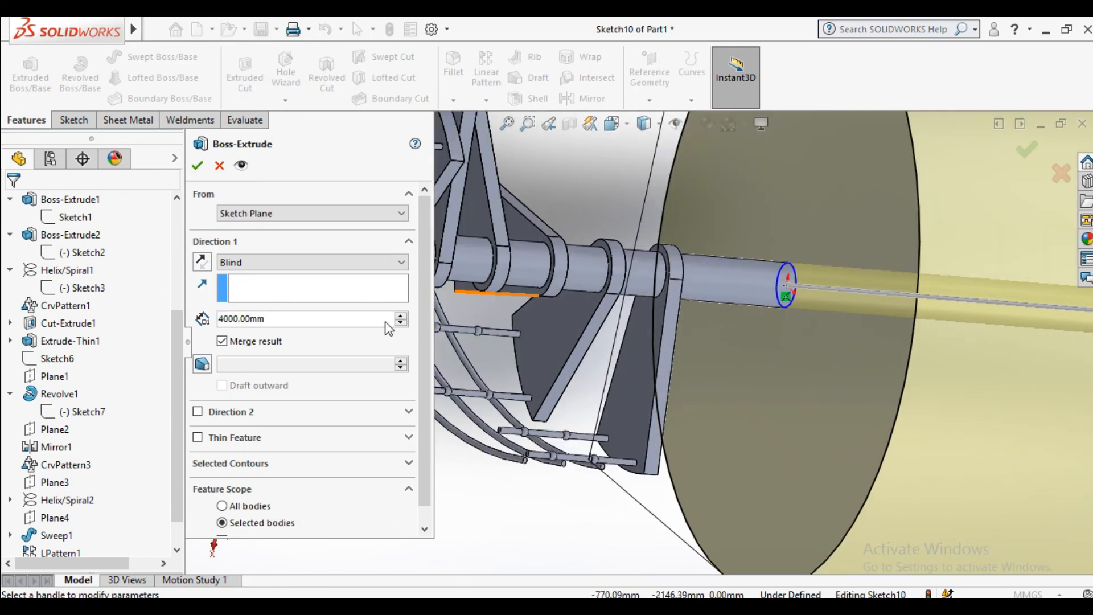
{"action": "left_click", "coordinate": [203, 263]}
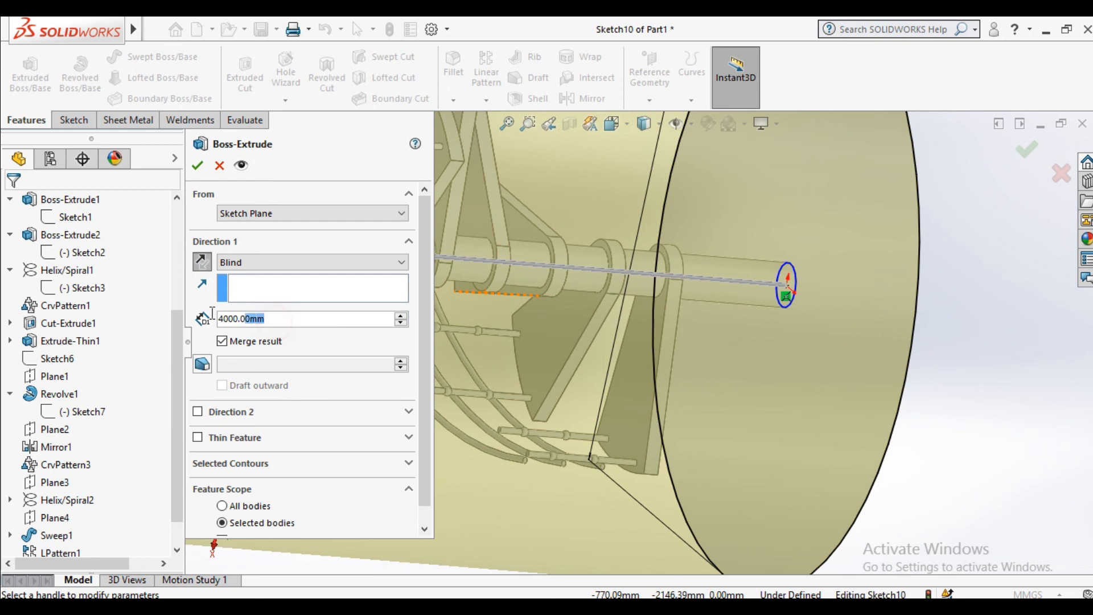
{"action": "type", "text": "100"}
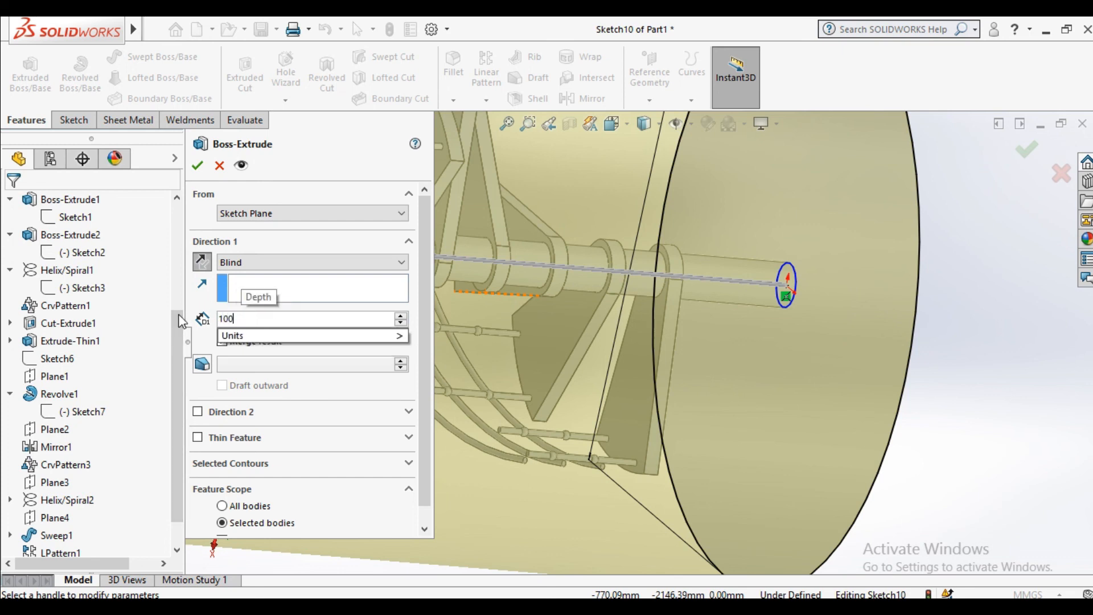
{"action": "key", "text": "Return"}
Change the base extrusion's depth to 200 mm and create the circular base.
{"action": "scroll", "coordinate": [842, 299], "scroll_direction": "up", "scroll_amount": 3}
{"action": "middle_click_drag", "start_coordinate": [843, 300], "coordinate": [603, 336]}
{"action": "type", "text": "200"}
{"action": "key", "text": "Return"}
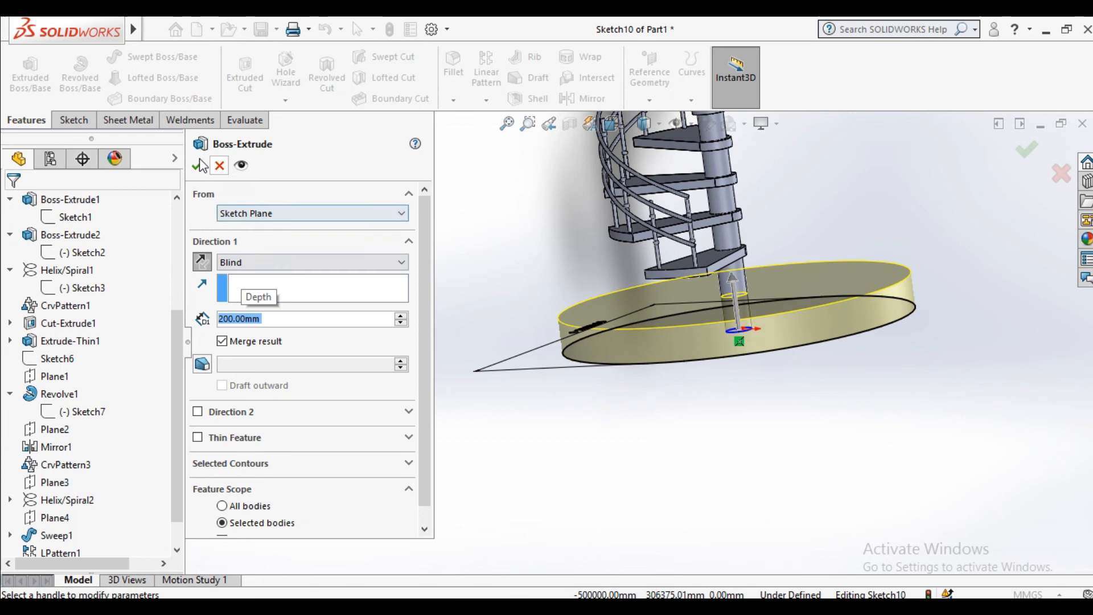
{"action": "right_click", "coordinate": [510, 368]}
{"action": "scroll", "coordinate": [617, 344], "scroll_direction": "up", "scroll_amount": 4}
{"action": "middle_click_drag", "start_coordinate": [617, 344], "coordinate": [680, 320]}
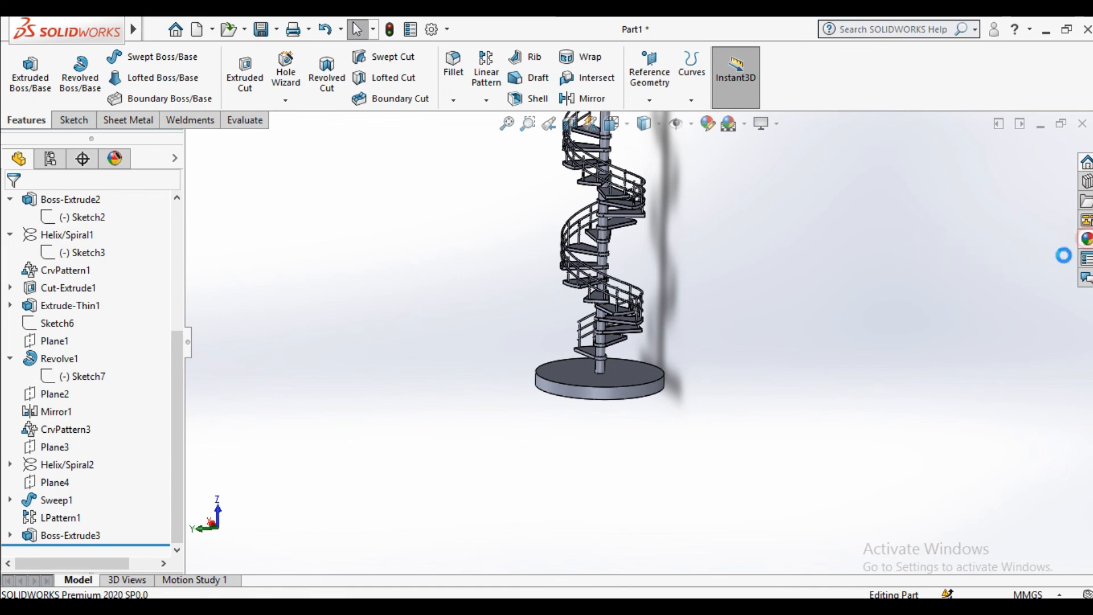
Try the polished mahogany 2d appearance on the lowest tread with its posts, and remove it again.
{"action": "left_click", "coordinate": [1085, 241]}
{"action": "left_click", "coordinate": [907, 188]}
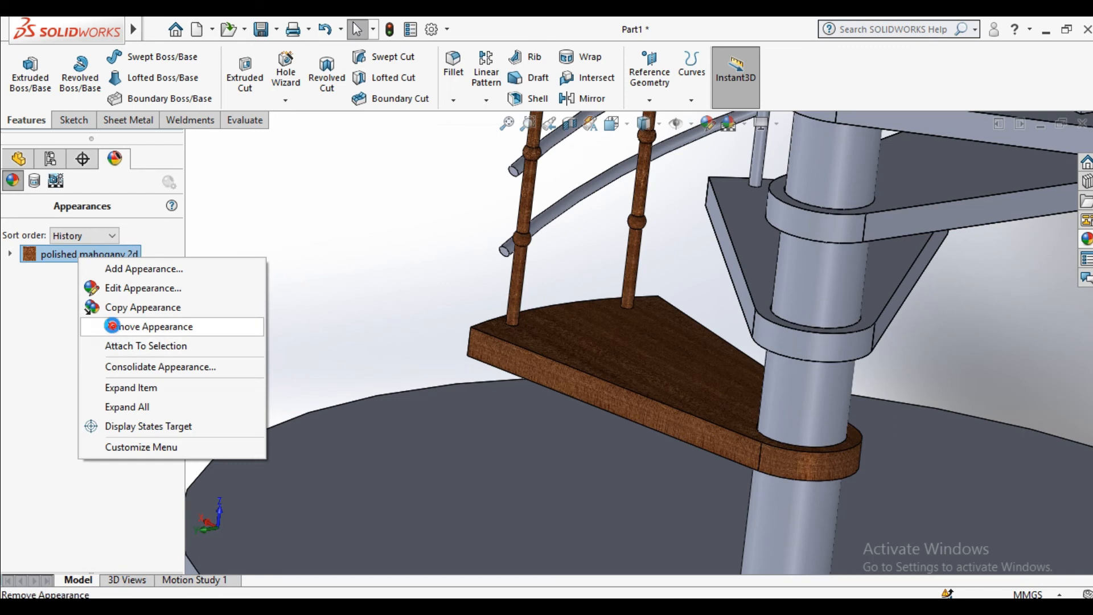
{"action": "left_click", "coordinate": [100, 325]}
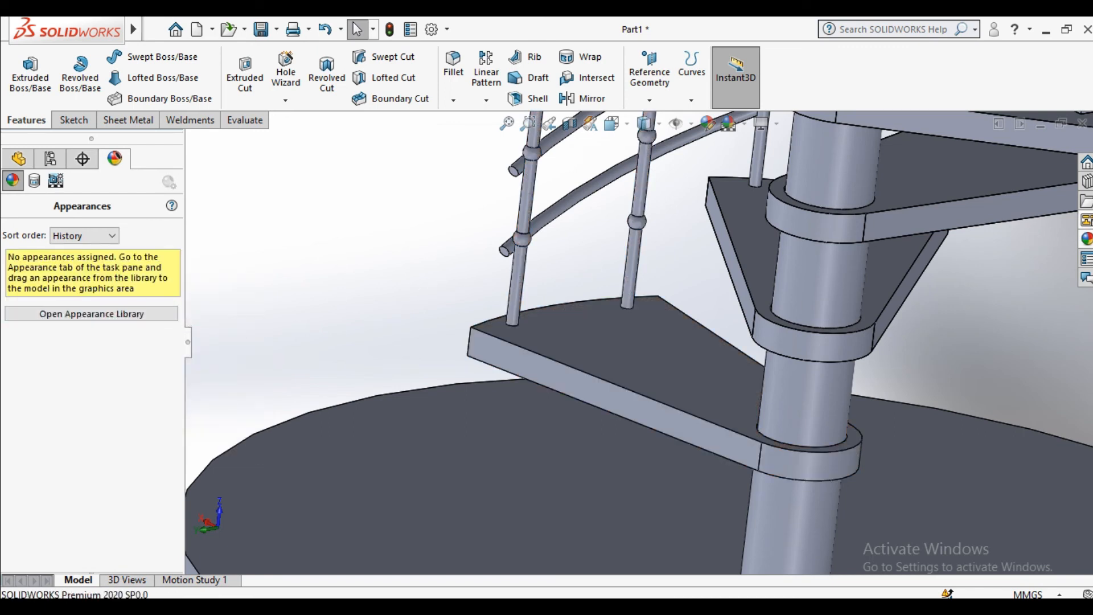
Apply polished mahogany 2d to the lowest tread's extrude feature and to the curve-driven pattern of treads and posts.
{"action": "left_click", "coordinate": [1086, 242]}
{"action": "left_click_drag", "start_coordinate": [968, 421], "coordinate": [642, 383]}
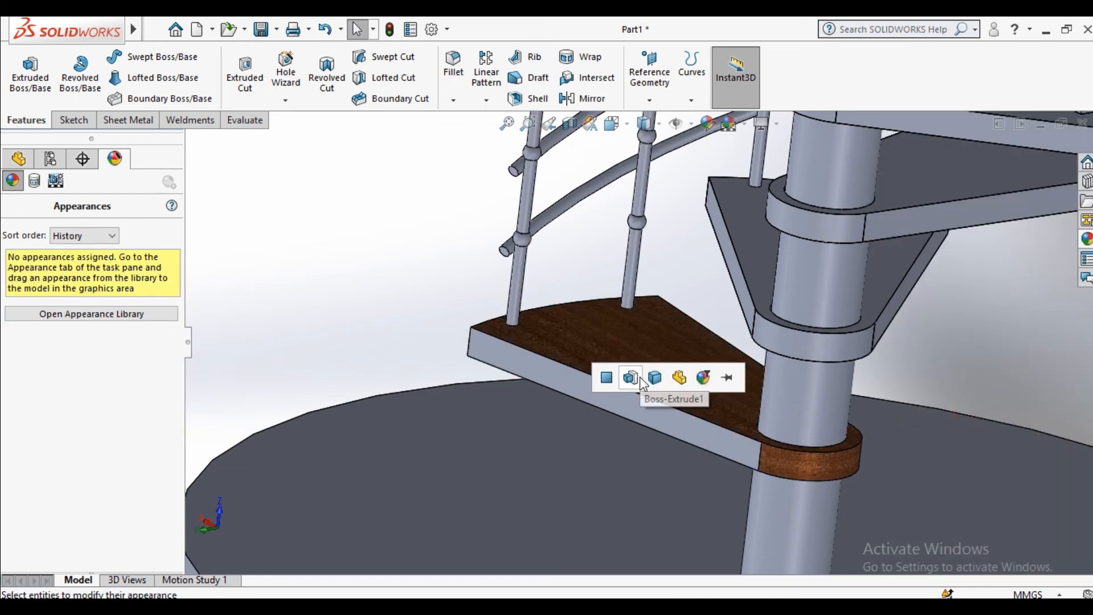
{"action": "left_click", "coordinate": [630, 377]}
{"action": "left_click_drag", "start_coordinate": [90, 254], "coordinate": [746, 244]}
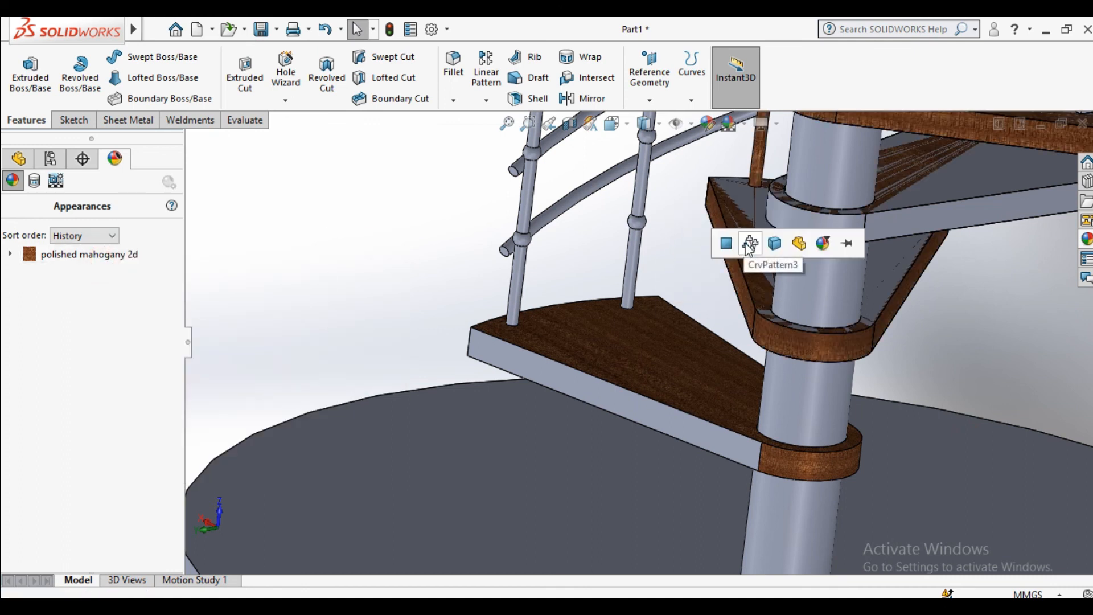
Apply the polished steel appearance to the linear pattern of rails and to the lowest swept rail.
{"action": "scroll", "coordinate": [811, 275], "scroll_direction": "up", "scroll_amount": 8}
{"action": "middle_click_drag", "start_coordinate": [798, 289], "coordinate": [719, 344]}
{"action": "scroll", "coordinate": [710, 289], "scroll_direction": "up", "scroll_amount": 5}
{"action": "scroll", "coordinate": [765, 302], "scroll_direction": "down", "scroll_amount": 5}
{"action": "scroll", "coordinate": [665, 293], "scroll_direction": "up", "scroll_amount": 3}
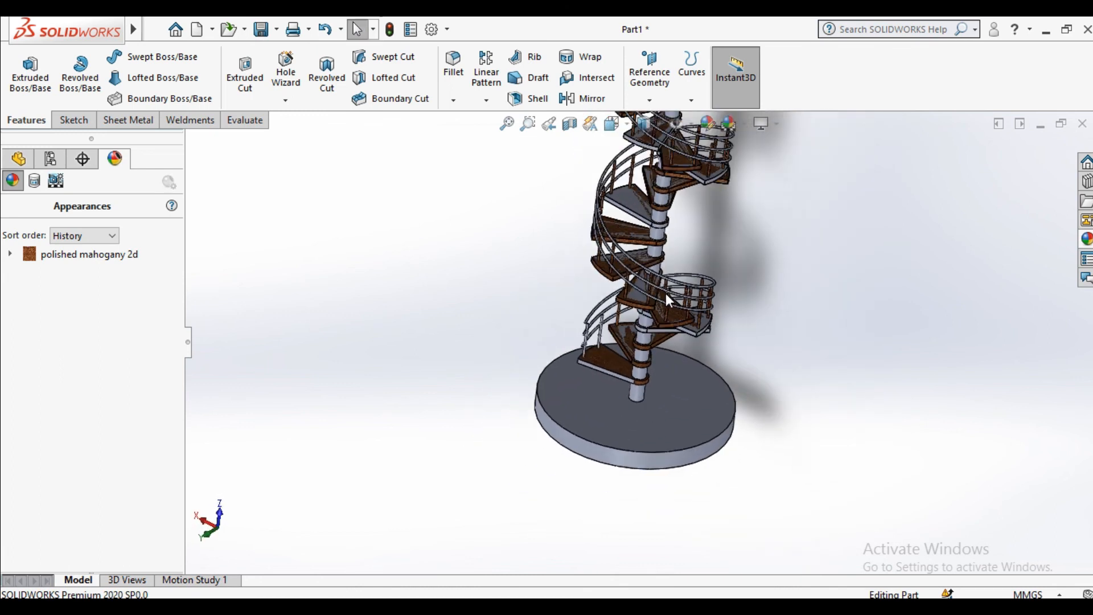
{"action": "scroll", "coordinate": [924, 262], "scroll_direction": "down", "scroll_amount": 8}
{"action": "left_click", "coordinate": [1086, 239]}
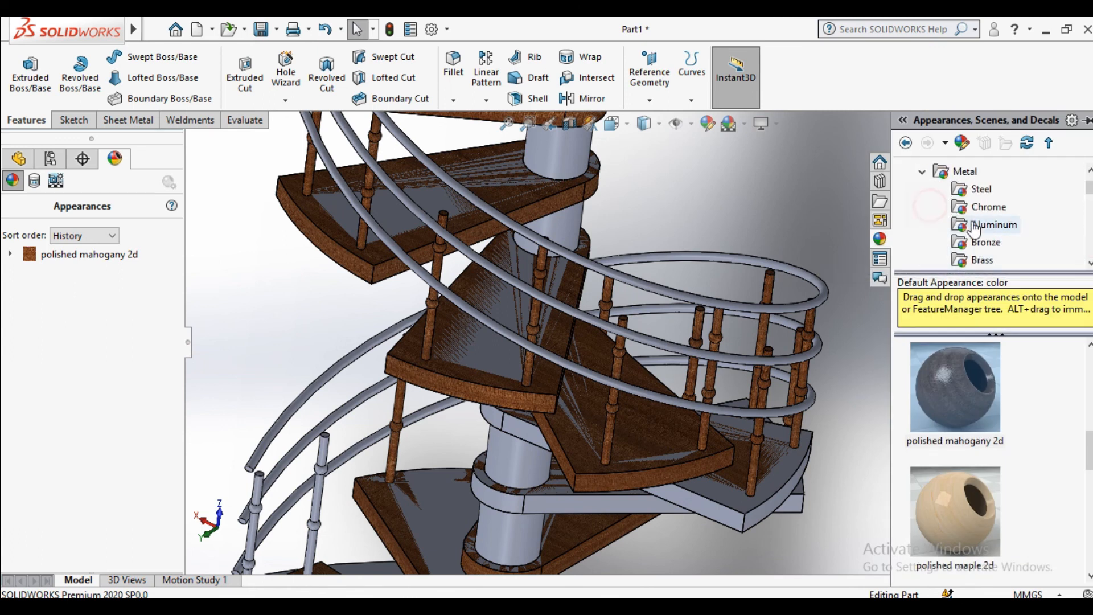
{"action": "left_click_drag", "start_coordinate": [959, 350], "coordinate": [626, 277]}
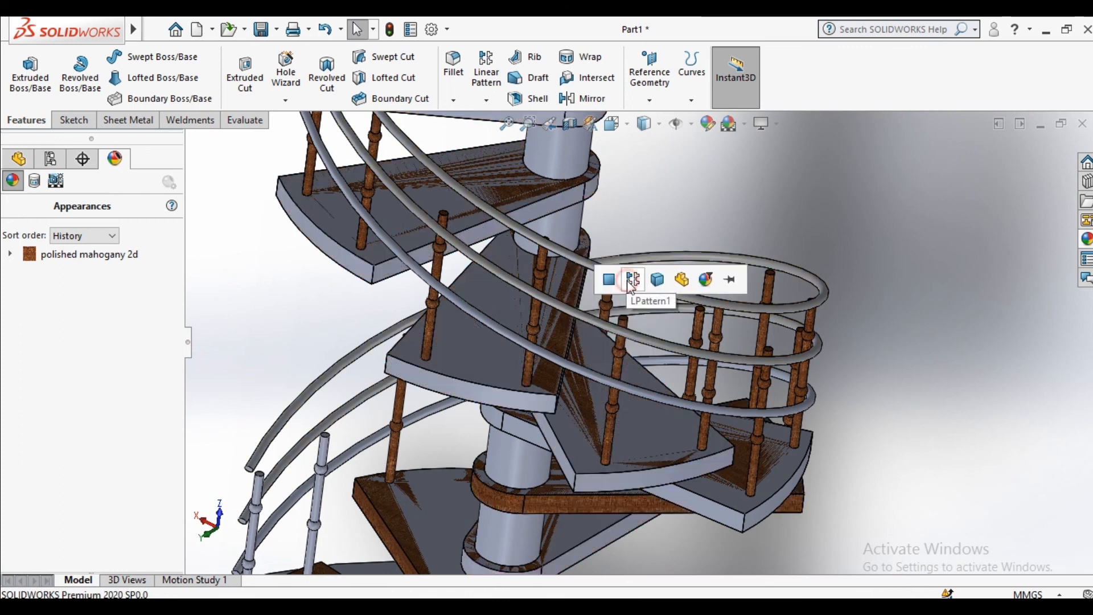
{"action": "left_click", "coordinate": [629, 277]}
{"action": "mouse_move", "coordinate": [43, 275]}
{"action": "left_click_drag", "start_coordinate": [43, 274], "coordinate": [474, 311]}
{"action": "left_click", "coordinate": [475, 310]}
Apply polished steel to both posts on the lowest tread, using the mirror feature for the outer one.
{"action": "key", "text": "f"}
{"action": "scroll", "coordinate": [504, 425], "scroll_direction": "down", "scroll_amount": 8}
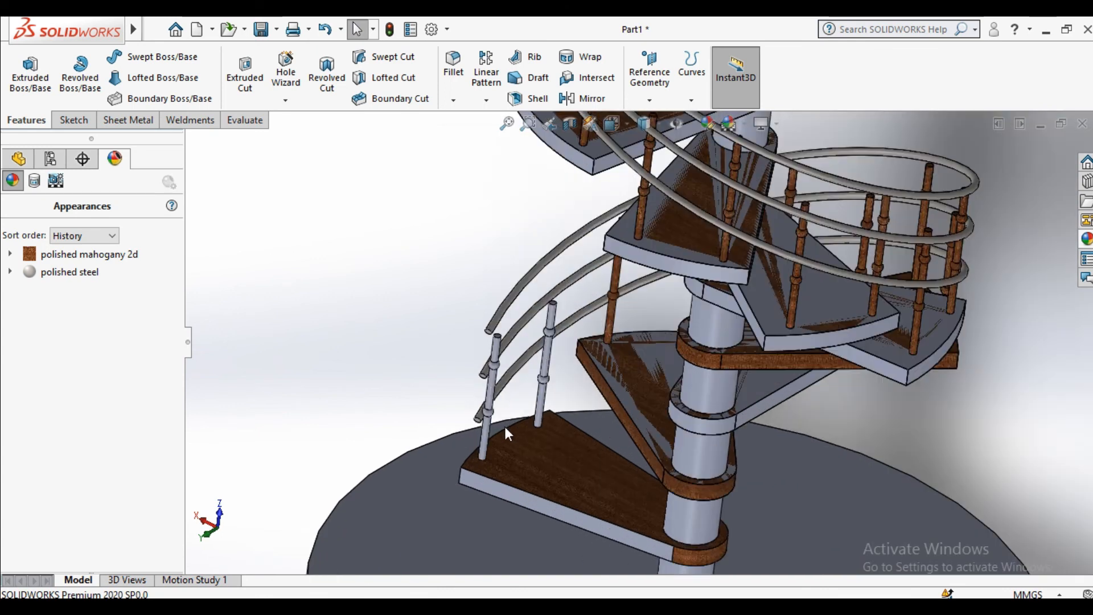
{"action": "mouse_move", "coordinate": [100, 272]}
{"action": "left_click_drag", "start_coordinate": [101, 272], "coordinate": [538, 377]}
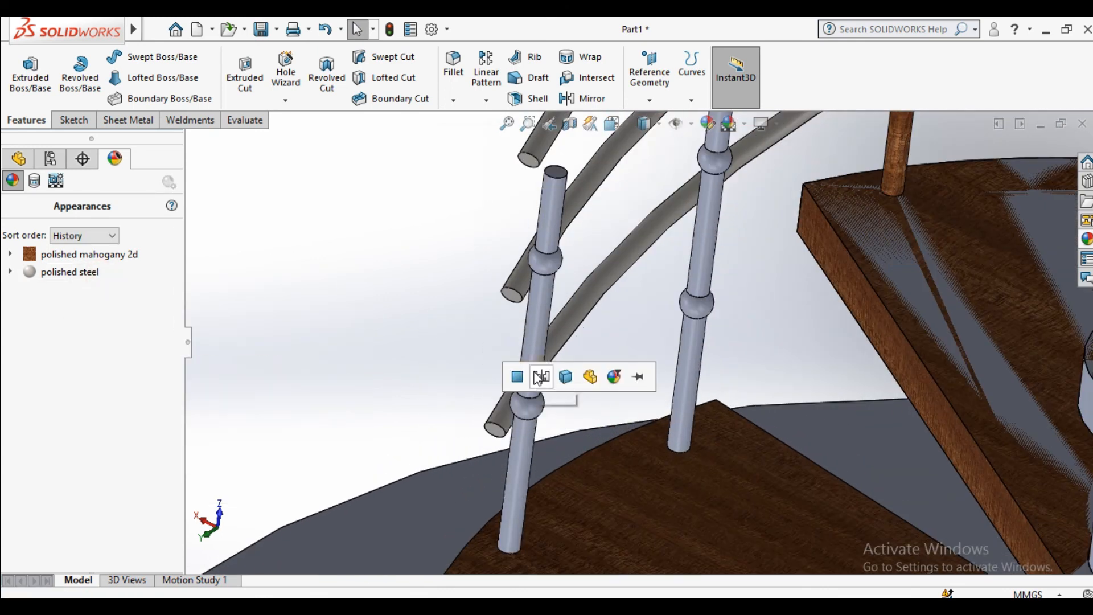
{"action": "left_click", "coordinate": [538, 377]}
{"action": "left_click_drag", "start_coordinate": [68, 272], "coordinate": [705, 284]}
Apply polished steel to the curve-driven pattern through one of the posts above the lowest tread.
{"action": "scroll", "coordinate": [759, 244], "scroll_direction": "up", "scroll_amount": 5}
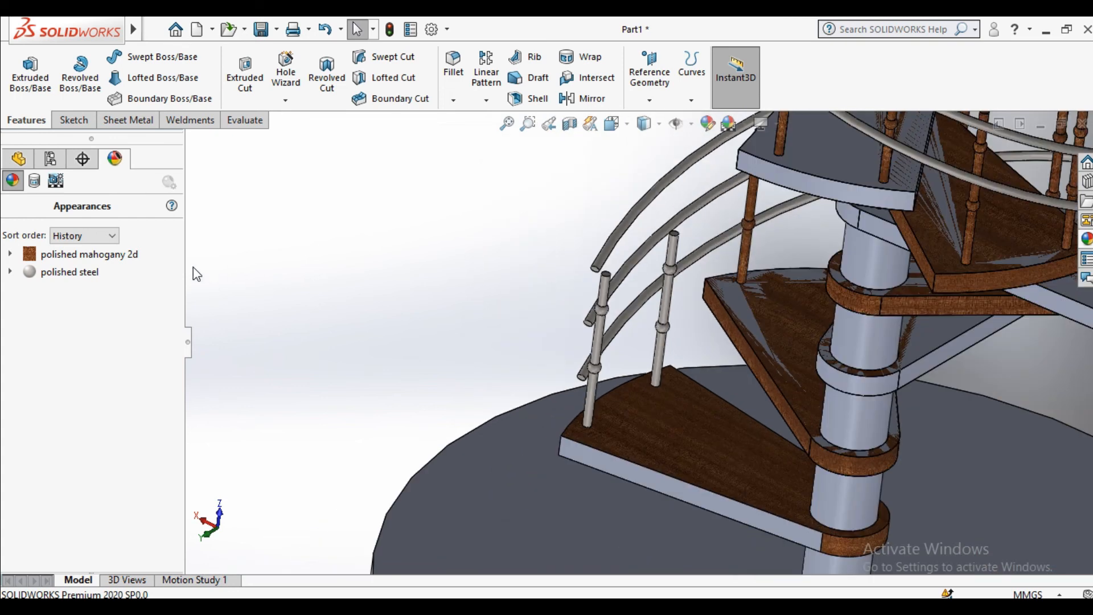
{"action": "left_click_drag", "start_coordinate": [71, 272], "coordinate": [746, 245]}
{"action": "left_click", "coordinate": [754, 246]}
Examine the whole staircase with its appearances and base from several directions and distances.
{"action": "scroll", "coordinate": [663, 319], "scroll_direction": "up", "scroll_amount": 5}
{"action": "middle_click_drag", "start_coordinate": [663, 319], "coordinate": [659, 257]}
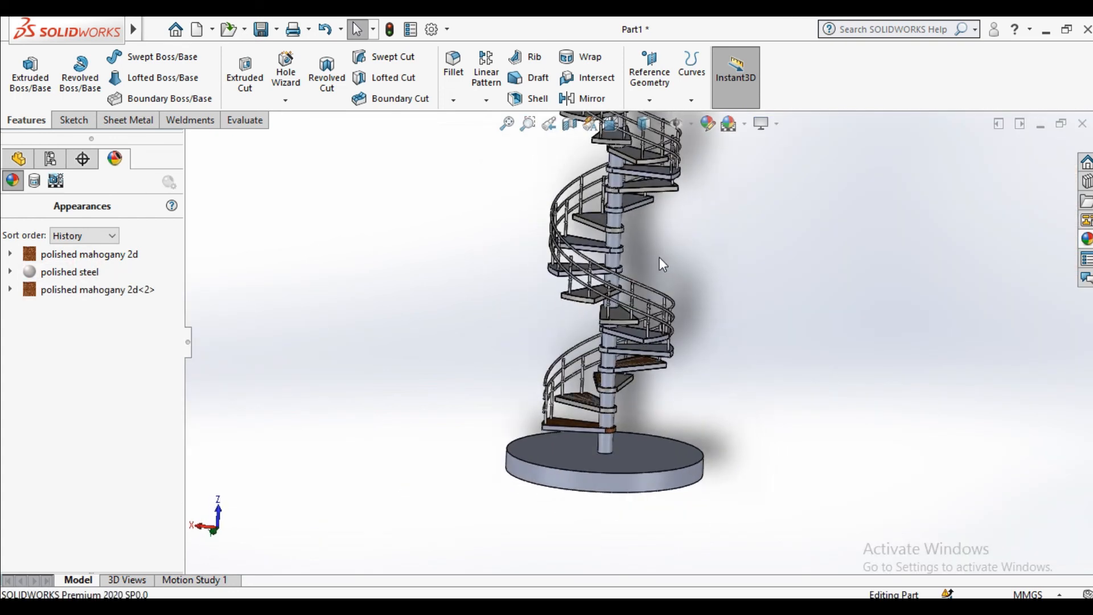
{"action": "scroll", "coordinate": [659, 257], "scroll_direction": "down", "scroll_amount": 3}
{"action": "middle_click_drag", "start_coordinate": [678, 317], "coordinate": [647, 387]}
{"action": "scroll", "coordinate": [680, 343], "scroll_direction": "up", "scroll_amount": 3}
{"action": "scroll", "coordinate": [681, 402], "scroll_direction": "up", "scroll_amount": 5}
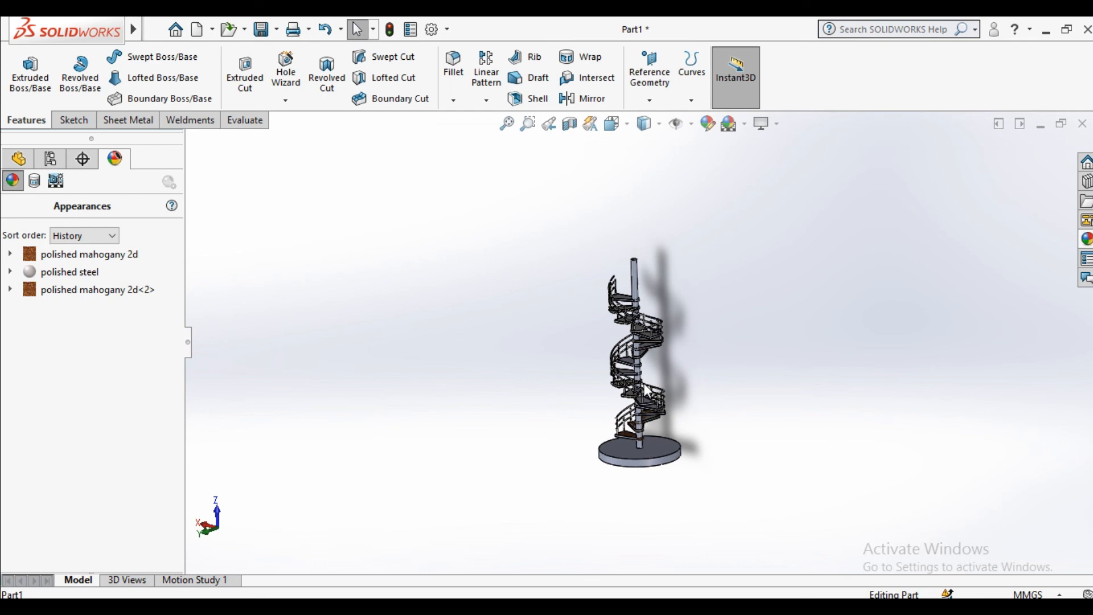
{"action": "middle_click_drag", "start_coordinate": [647, 384], "coordinate": [667, 401]}
{"action": "scroll", "coordinate": [667, 401], "scroll_direction": "up", "scroll_amount": 2}
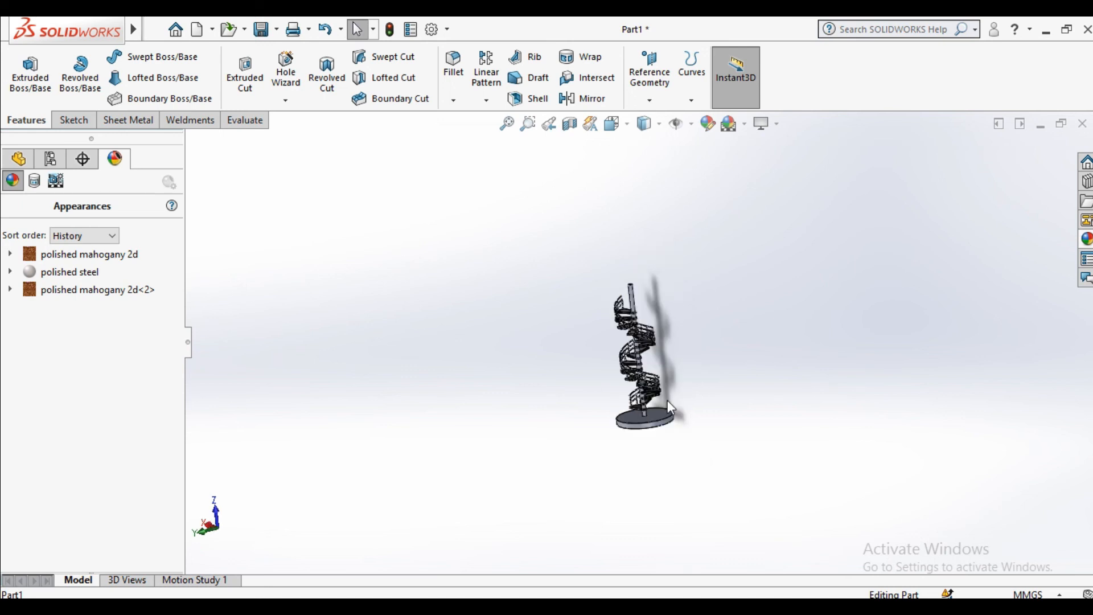